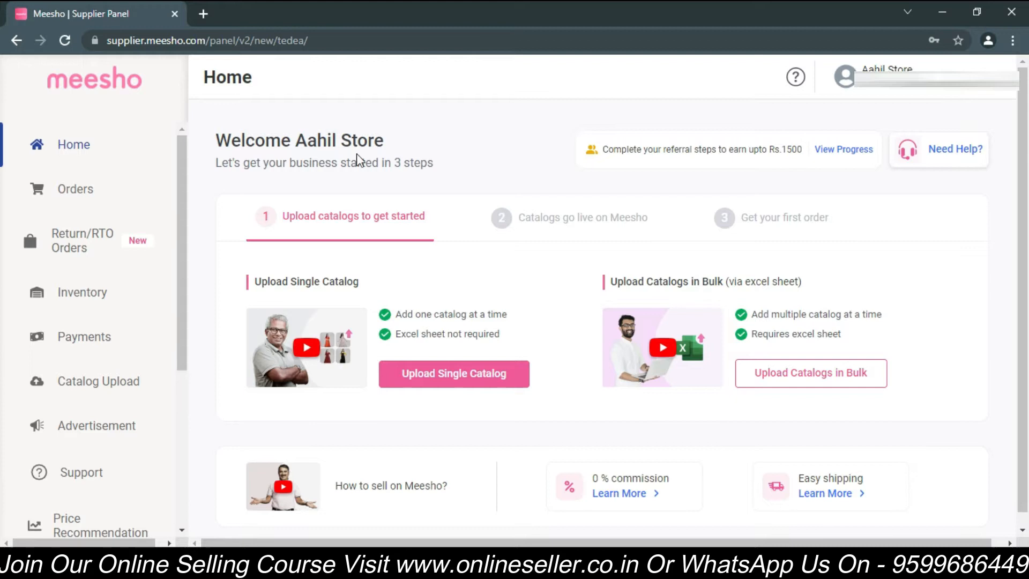
Step: Open the catalog uploads page and start adding catalogs in bulk
left_click(118, 386)
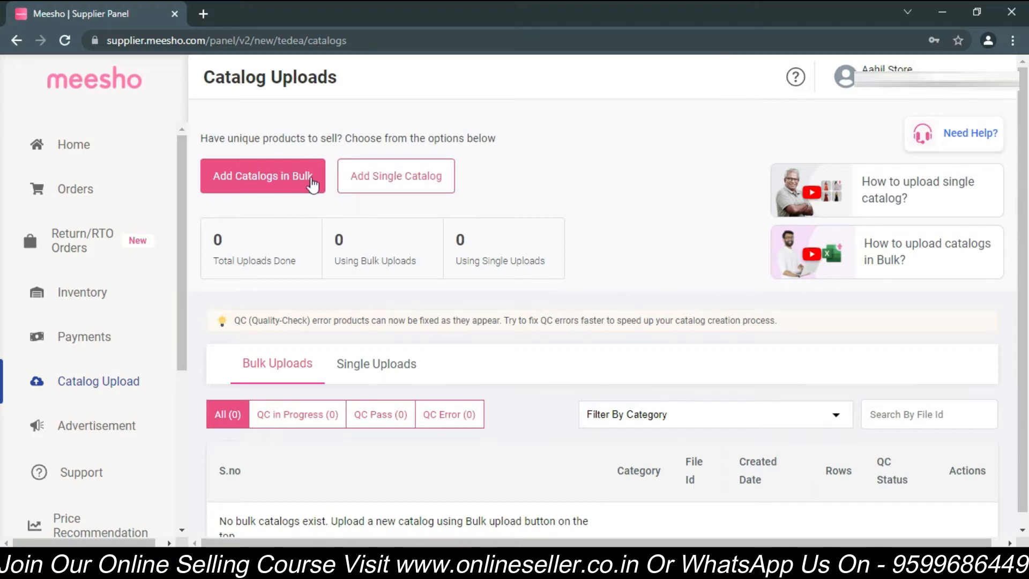
left_click(269, 175)
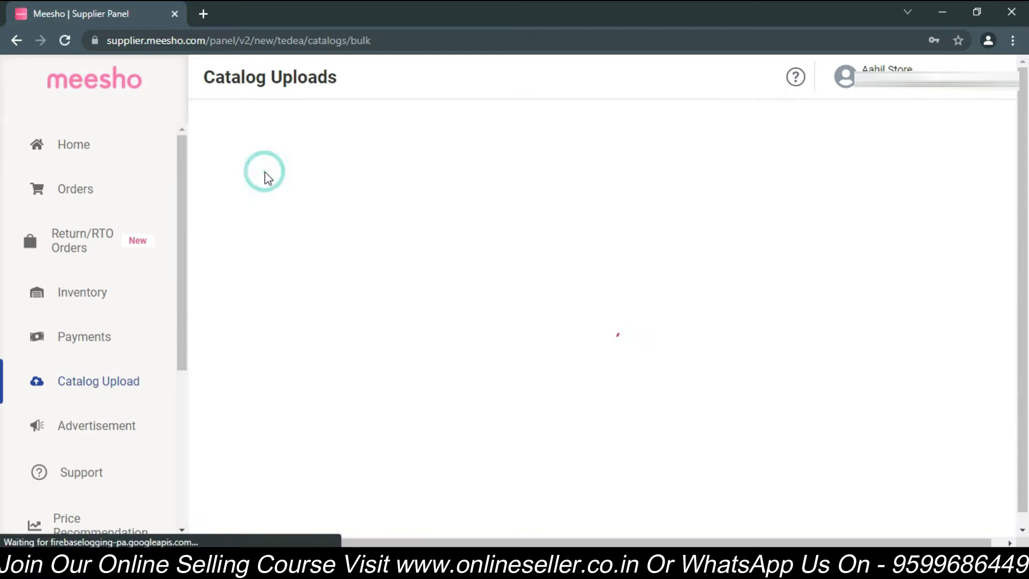
left_click(21, 37)
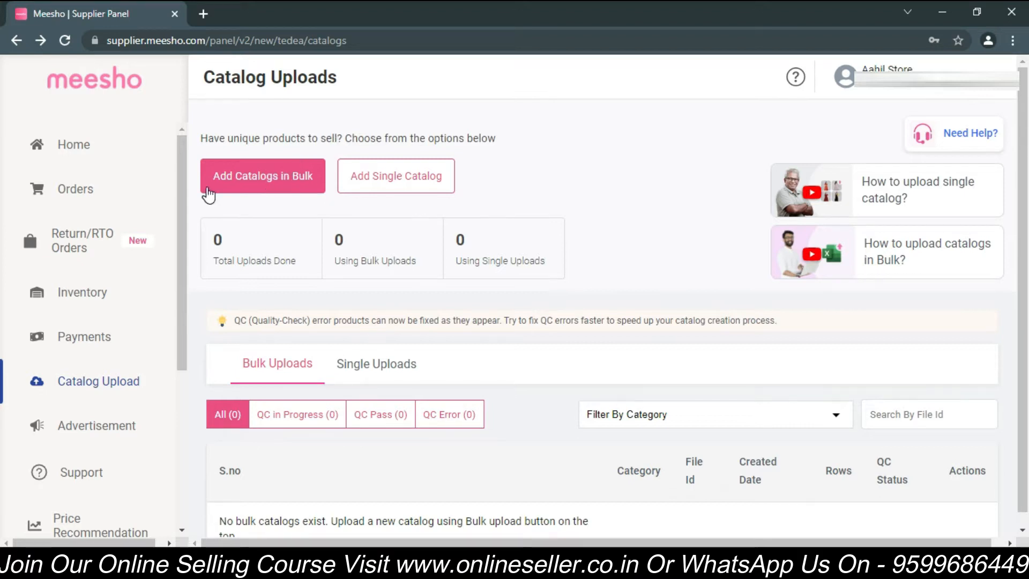
left_click(249, 185)
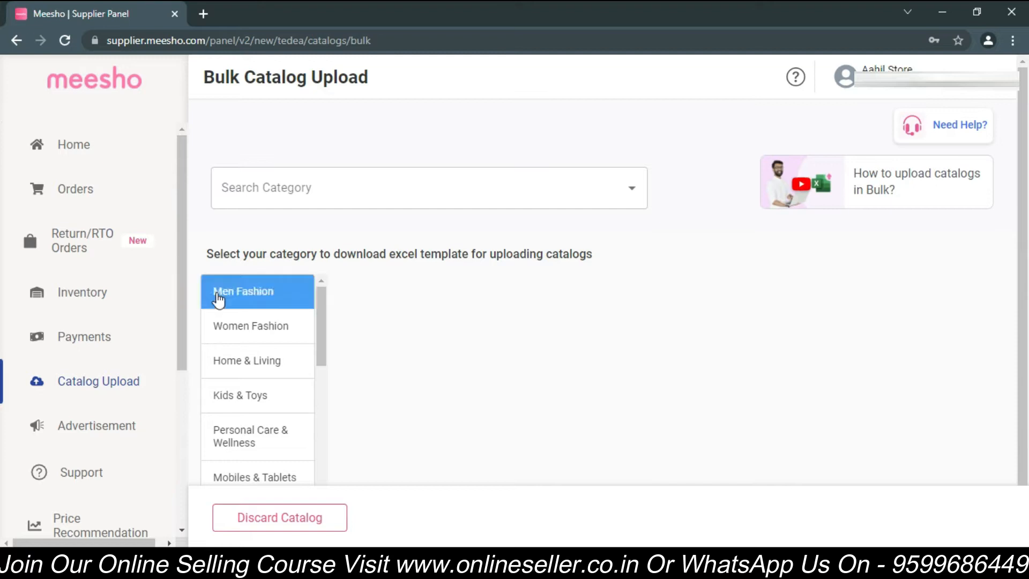
Step: Browse the category tree through Men Fashion and Western Wear to Top Wear
mouse_move(319, 298)
left_mouse_down()
mouse_move(320, 479)
mouse_move(322, 285)
left_mouse_up()
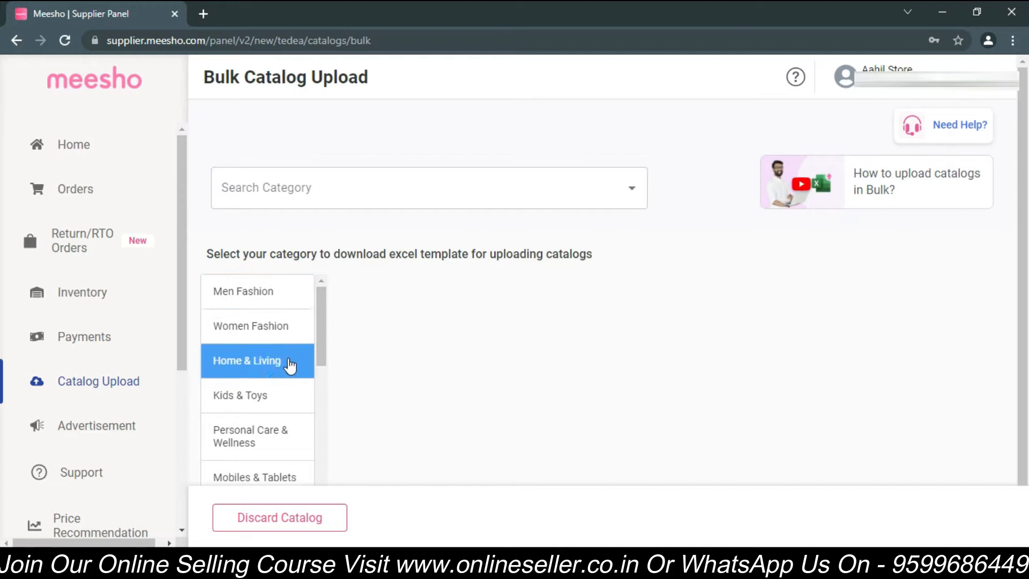
left_click_drag(319, 349, 322, 289)
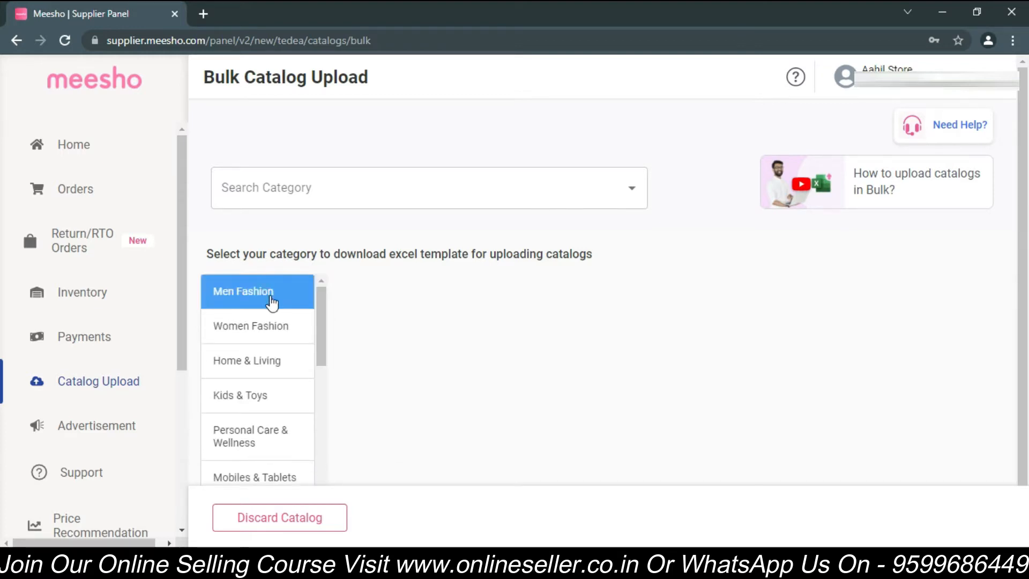
left_click(263, 293)
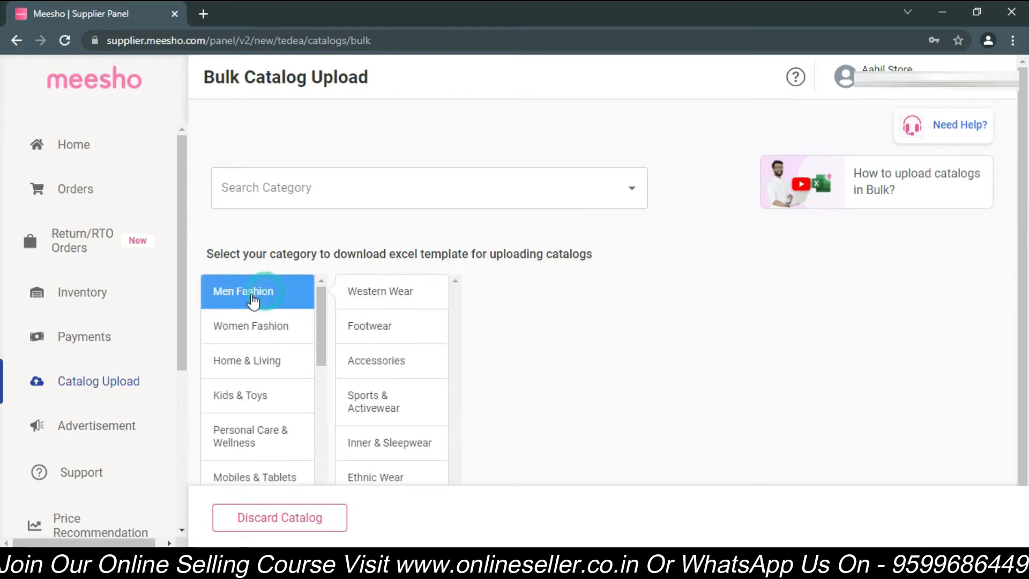
left_click(378, 308)
left_click(501, 292)
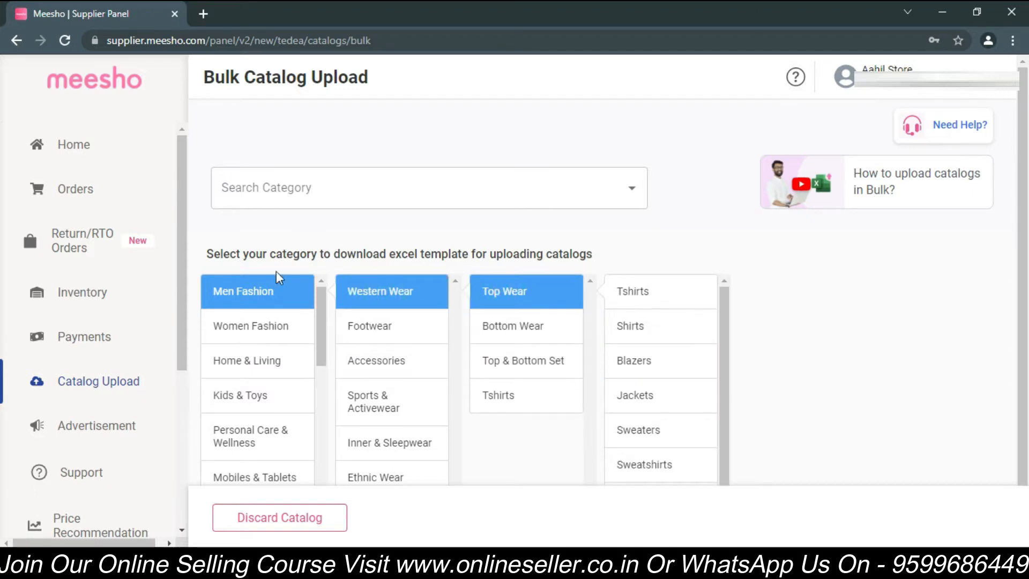
Step: Search the categories for denim
left_click(414, 189)
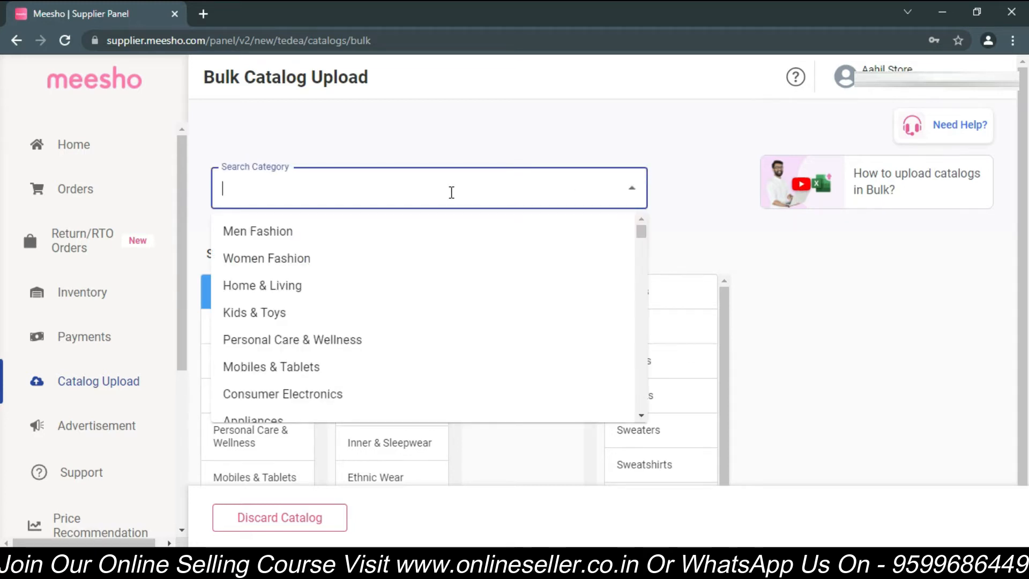
type("den")
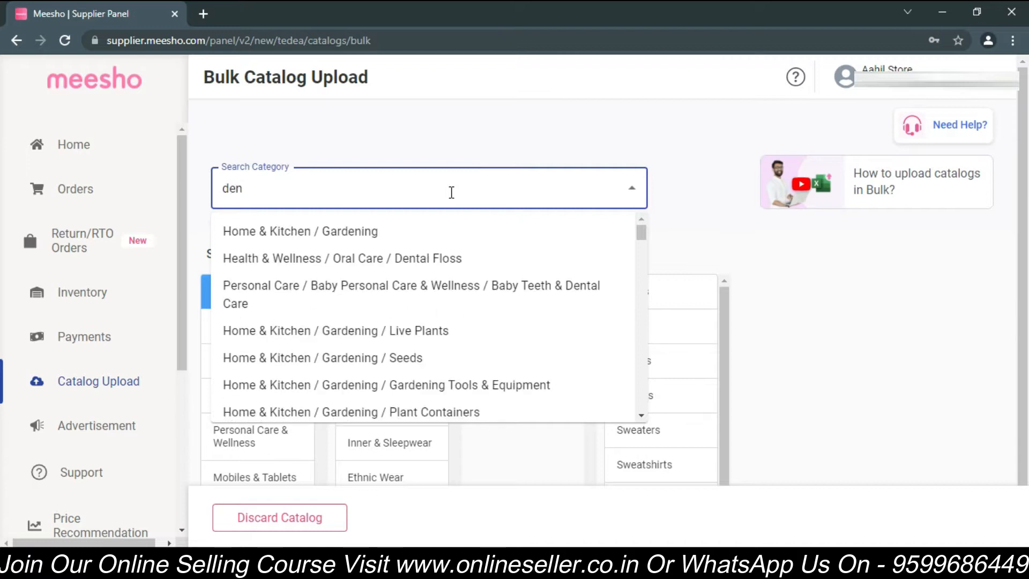
type("im")
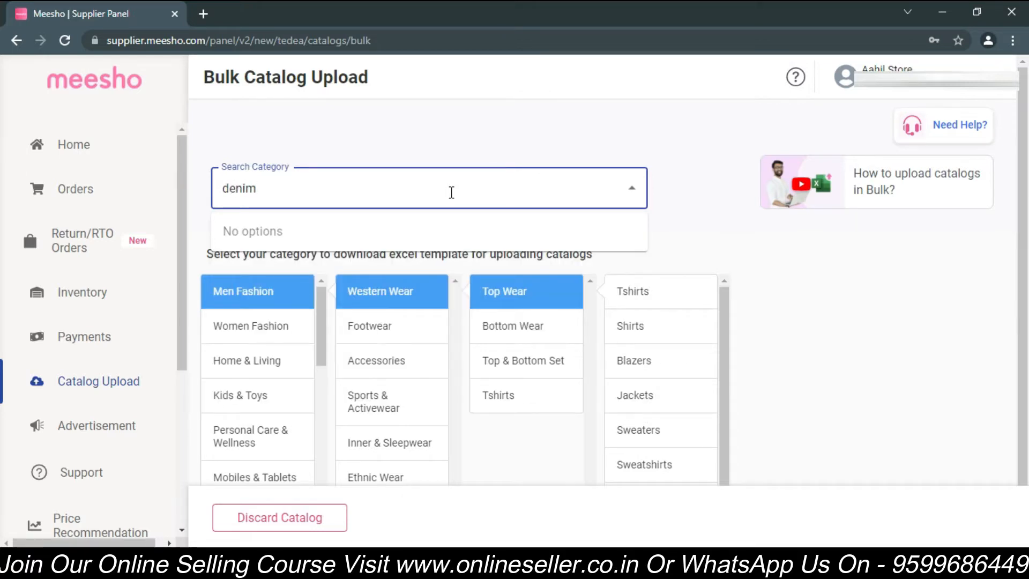
Step: Search the categories for jacket instead and choose Women Fashion / Western Wear / Jackets
double_click(256, 188)
type("jacket")
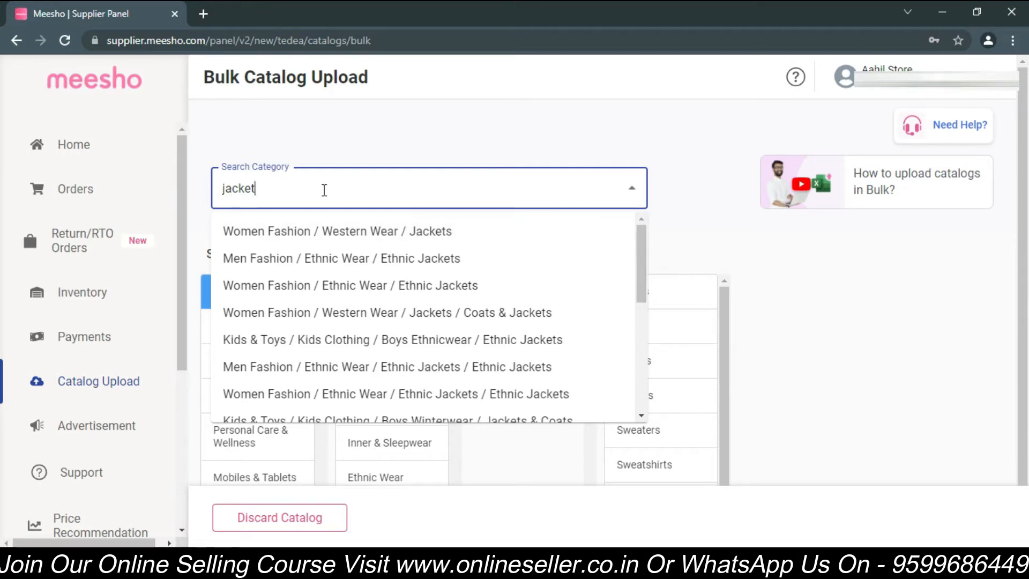
left_click(464, 240)
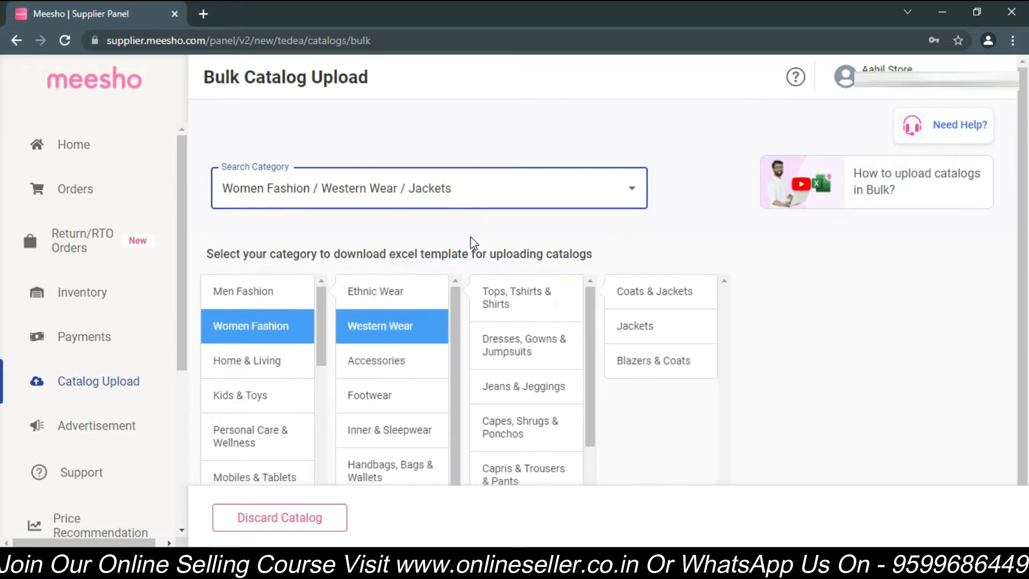
Step: Select the Jackets subcategory under Women Fashion, Western Wear and download its Excel template
left_click(624, 306)
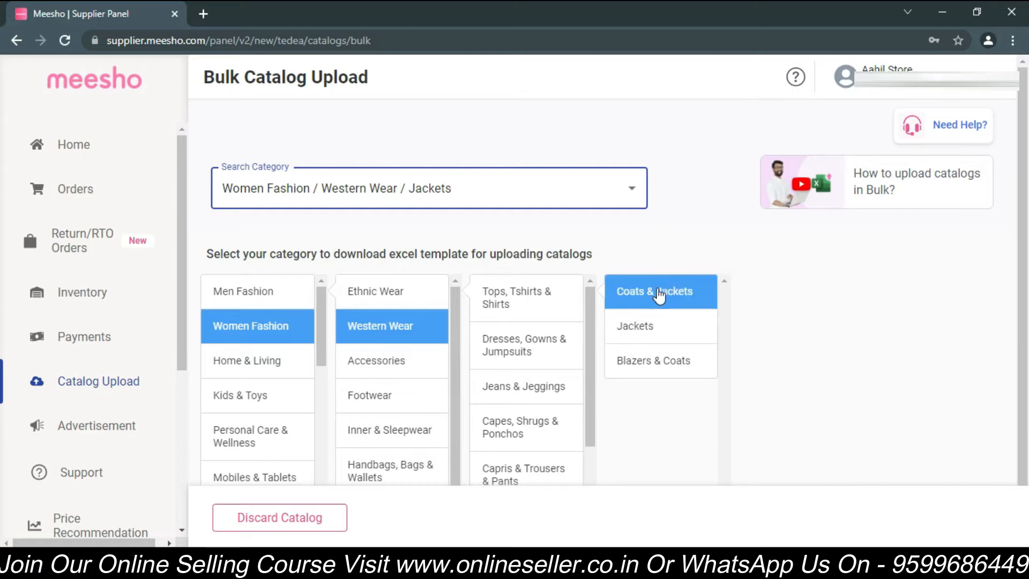
left_click(661, 335)
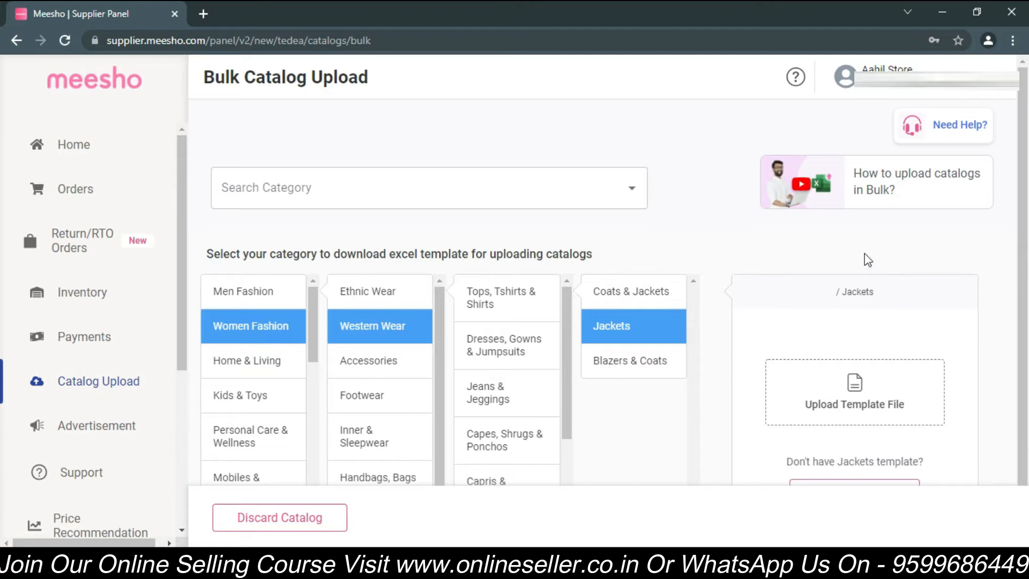
scroll(912, 322, "down", 1)
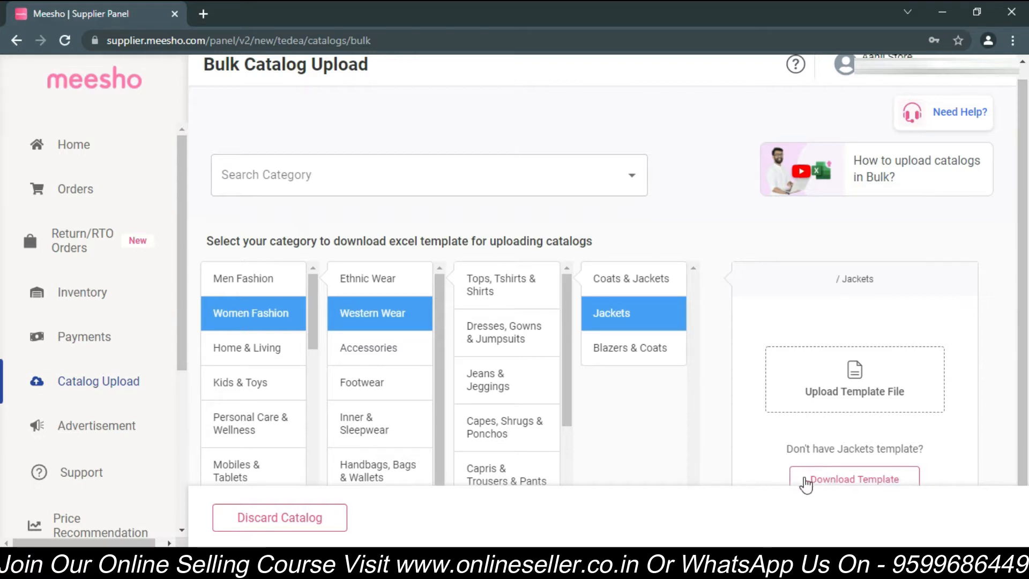
left_click(829, 481)
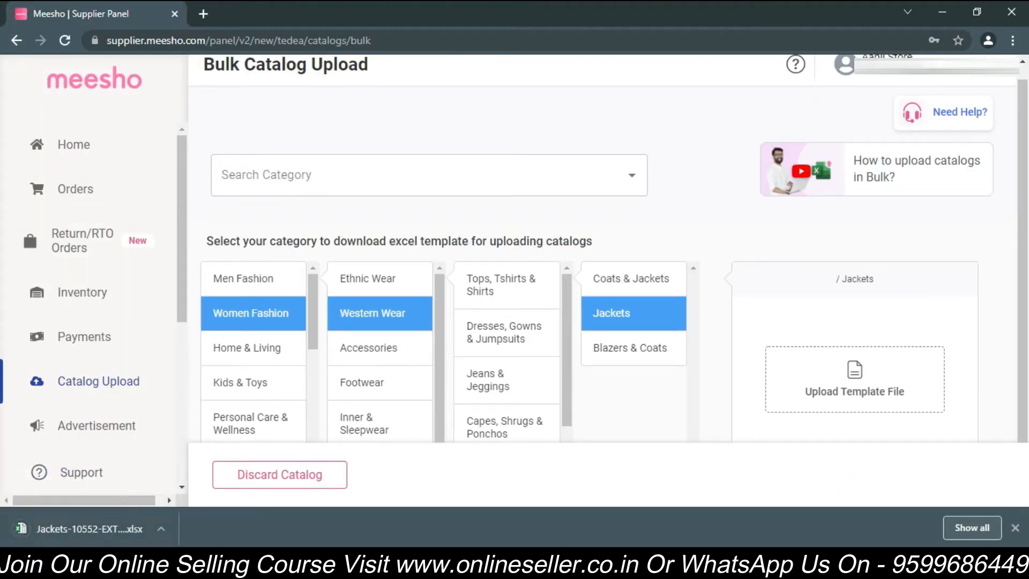
Step: Open the downloaded Jackets template in Excel, dismiss the activation wizard and enable editing
left_click(52, 530)
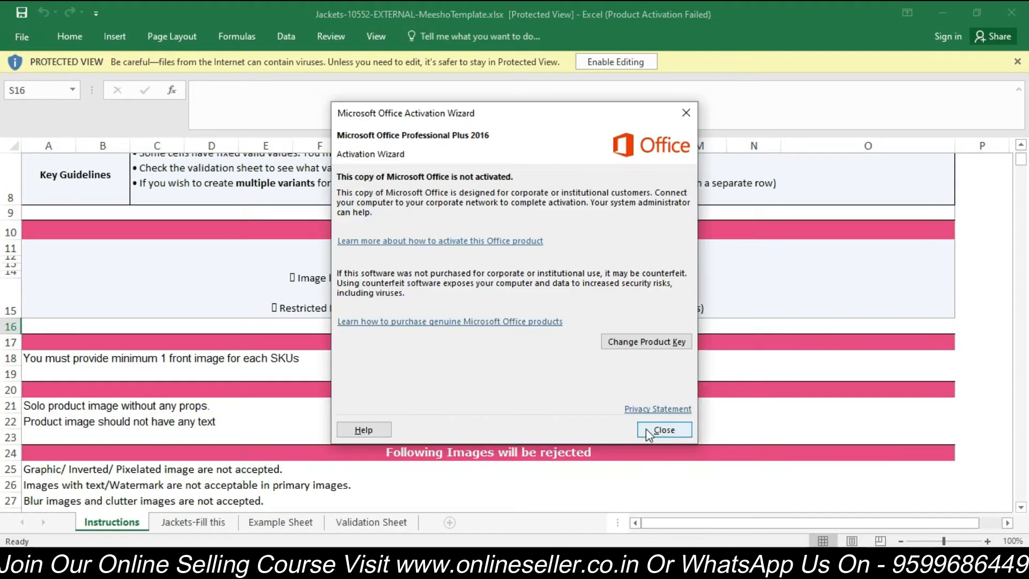
left_click(678, 432)
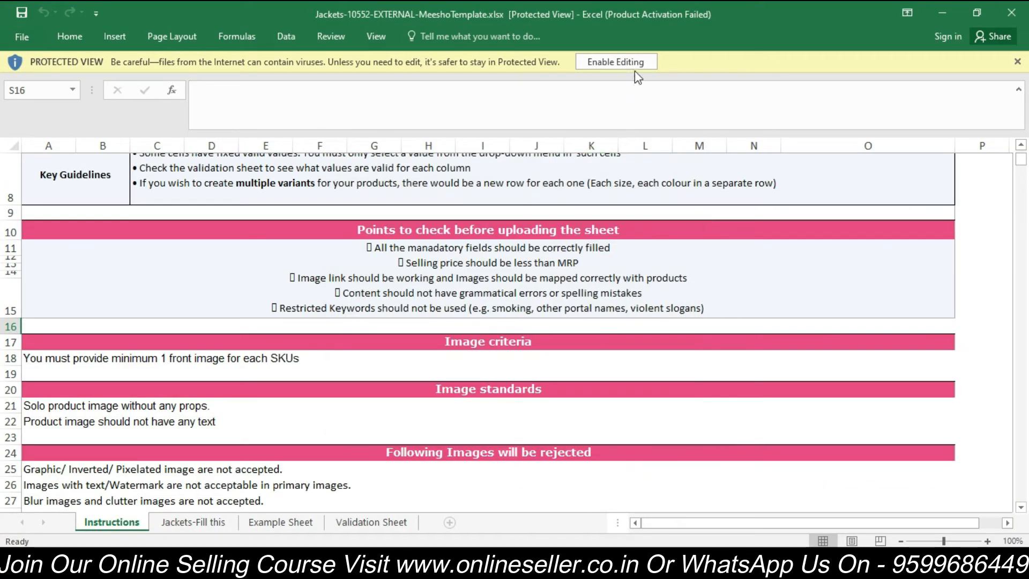
left_click(622, 58)
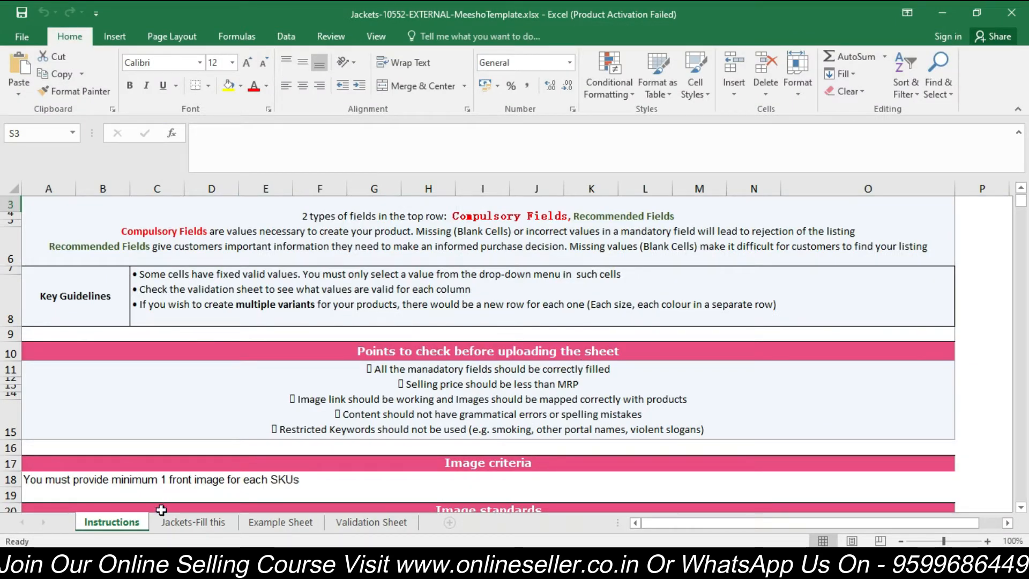
Step: Look through the Jackets-Fill this, Example Sheet and Validation Sheet worksheets, then return to Jackets-Fill this
left_click(176, 524)
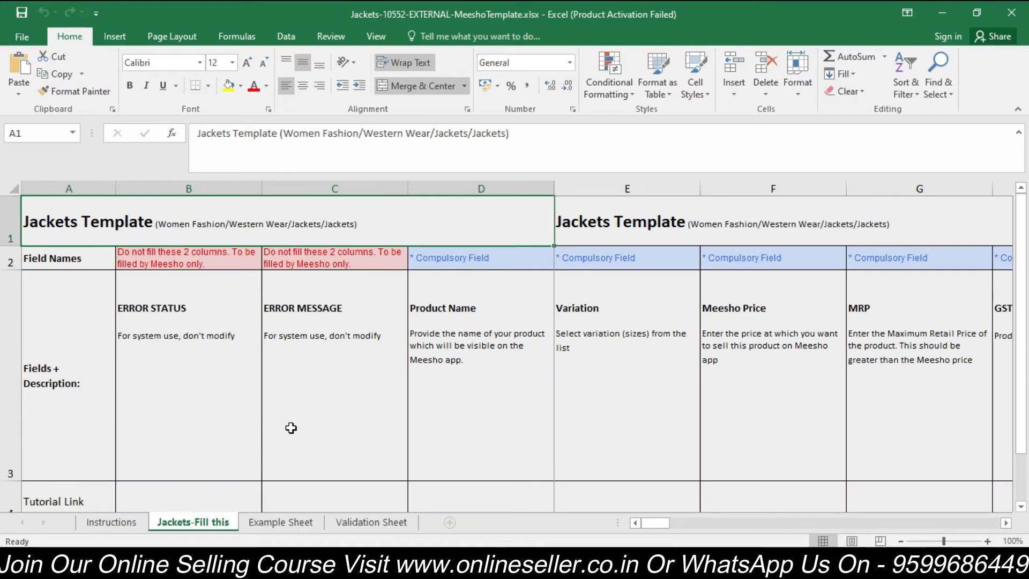
left_click(292, 522)
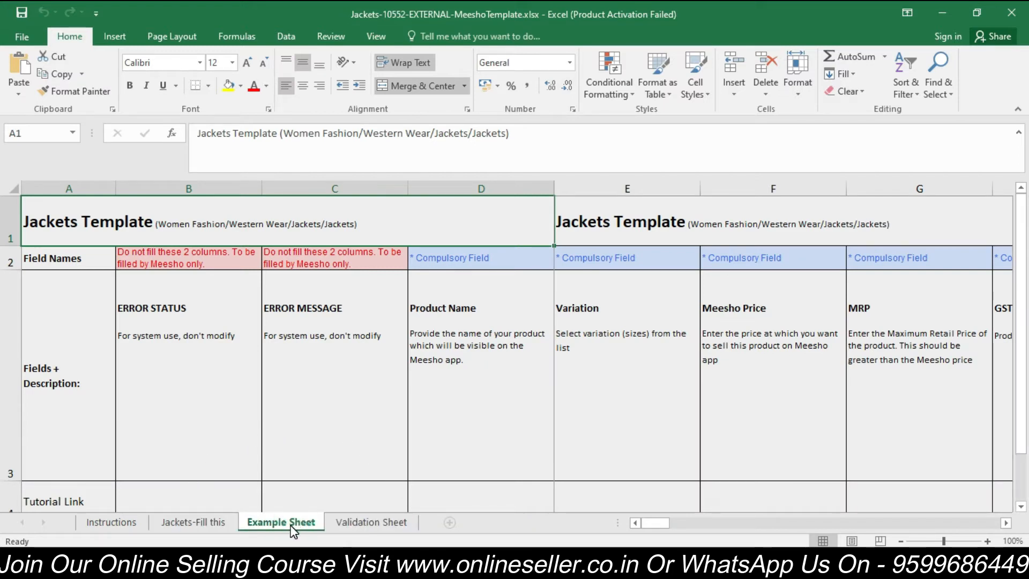
left_click(397, 525)
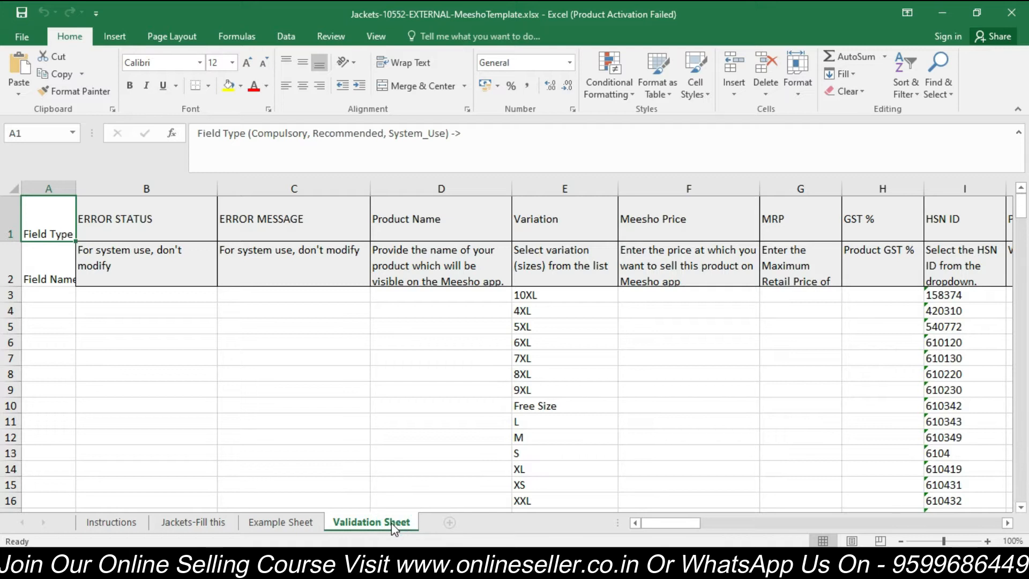
left_click(298, 523)
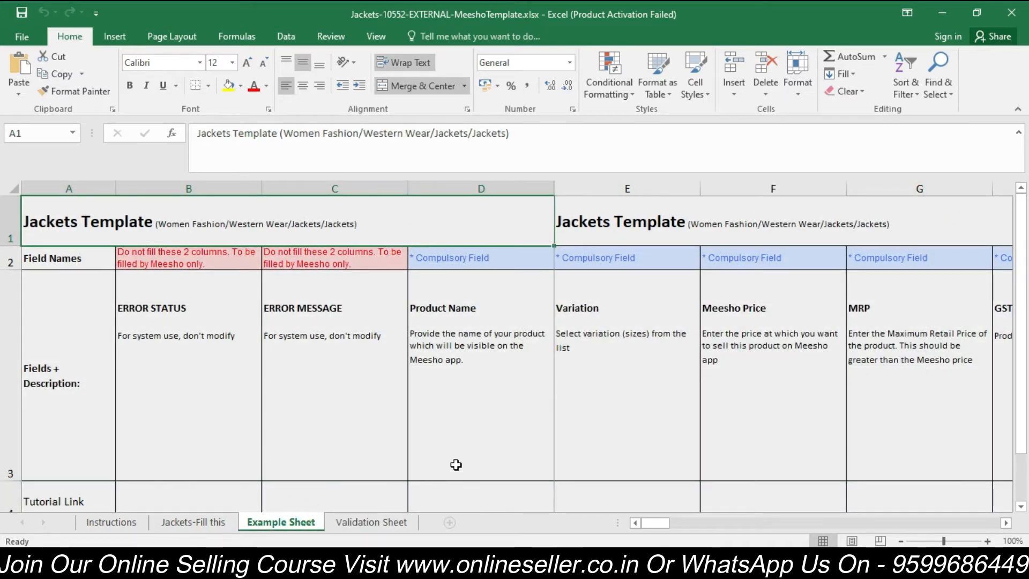
left_click(462, 430)
key("Down")
key("Down")
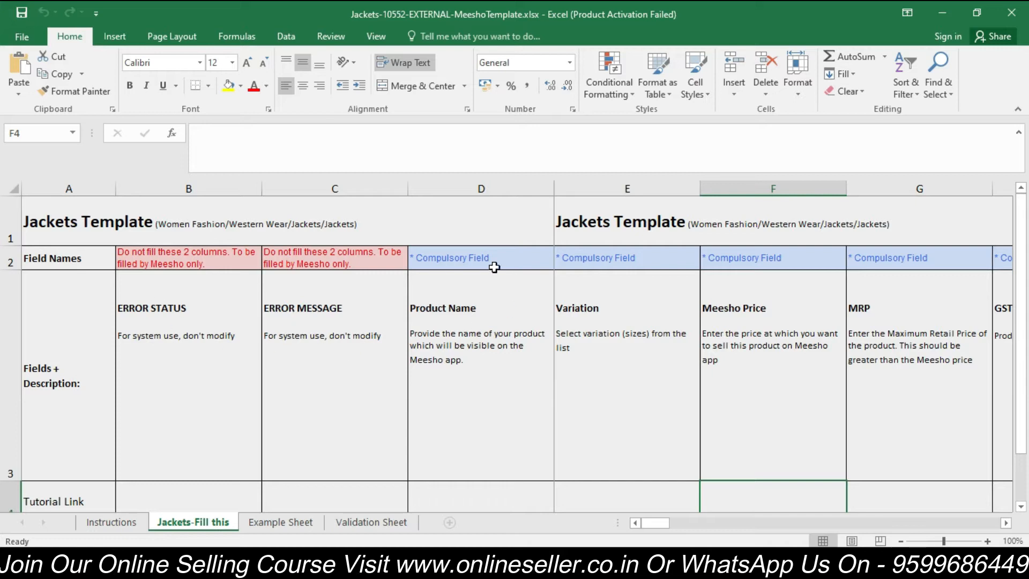
Step: Examine the compulsory fields along row 2 of the Jackets-Fill this sheet, starting from Product Name
left_click(449, 264)
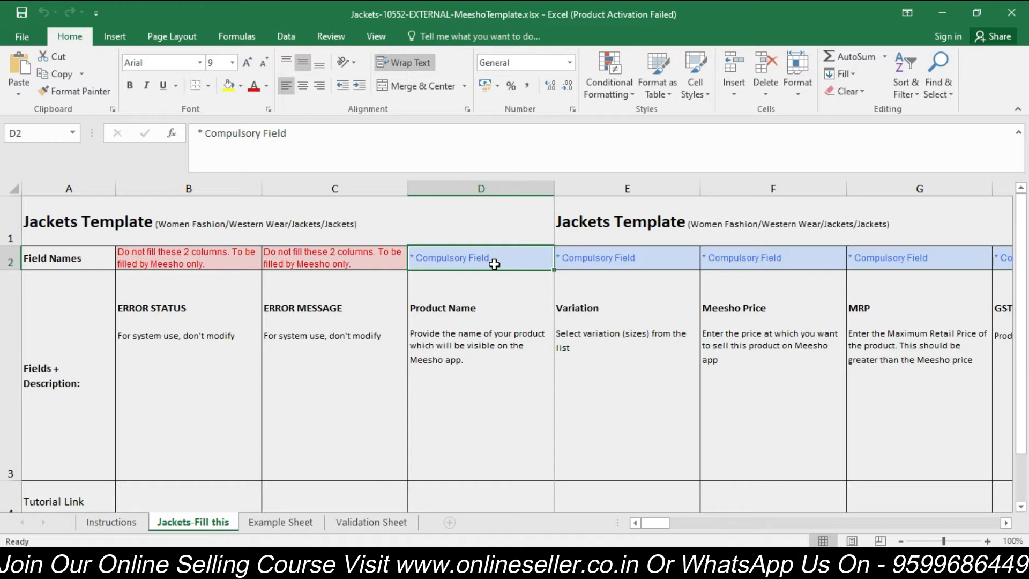
key("Right")
key("Right")
key("Right")
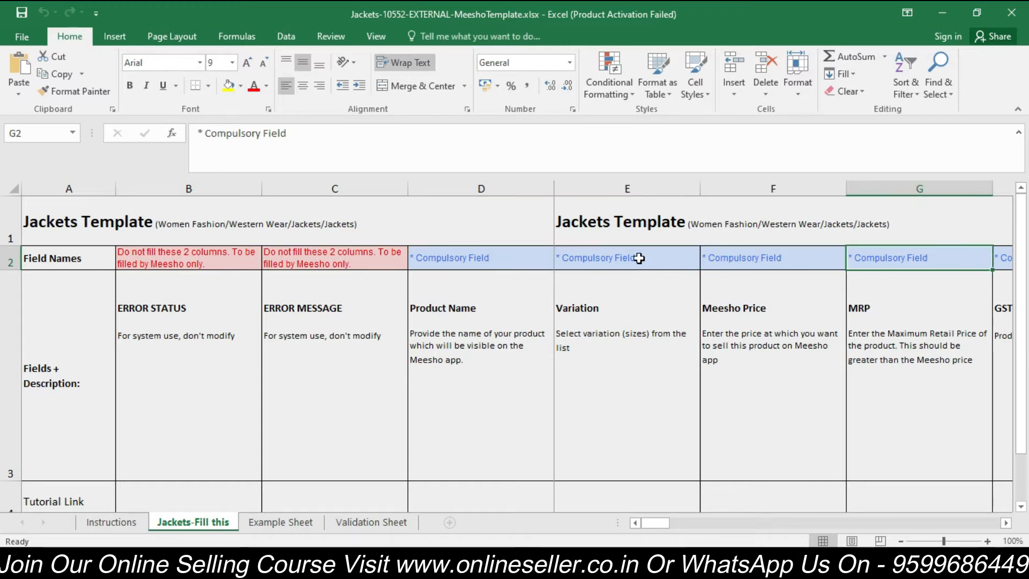
key("Right")
key("Right")
key("Right")
key("Right")
key("Right")
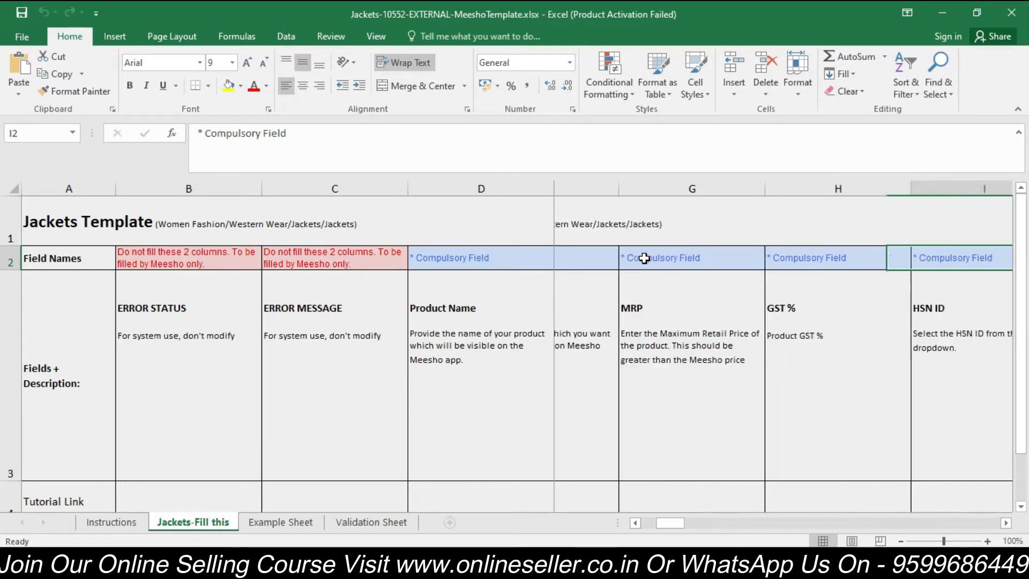
key("Right")
key("Right")
key("Right")
key("Right")
key("Right")
key("Right")
key("Right")
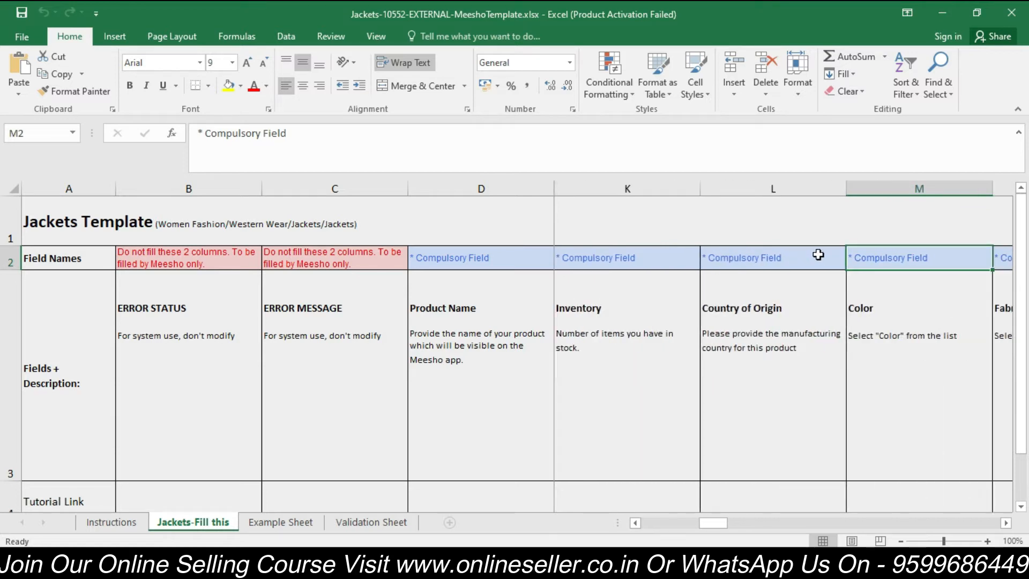
key("Right")
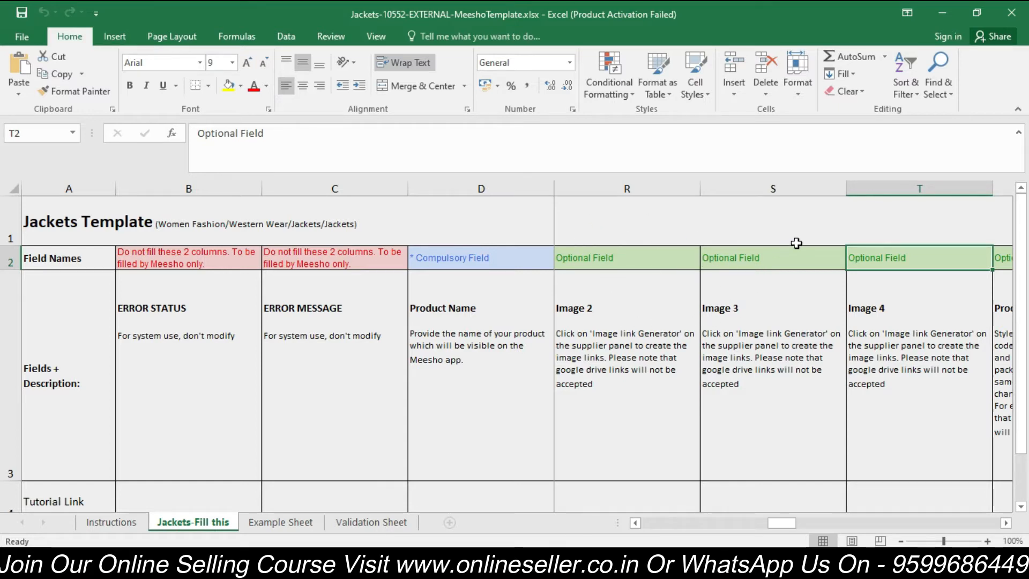
Step: Examine the optional fields in row 2 after Image 4, as far as the Brand column AC
key("Right")
key("Right")
key("Right")
key("Right")
key("Right")
key("Right")
key("Right")
key("Right")
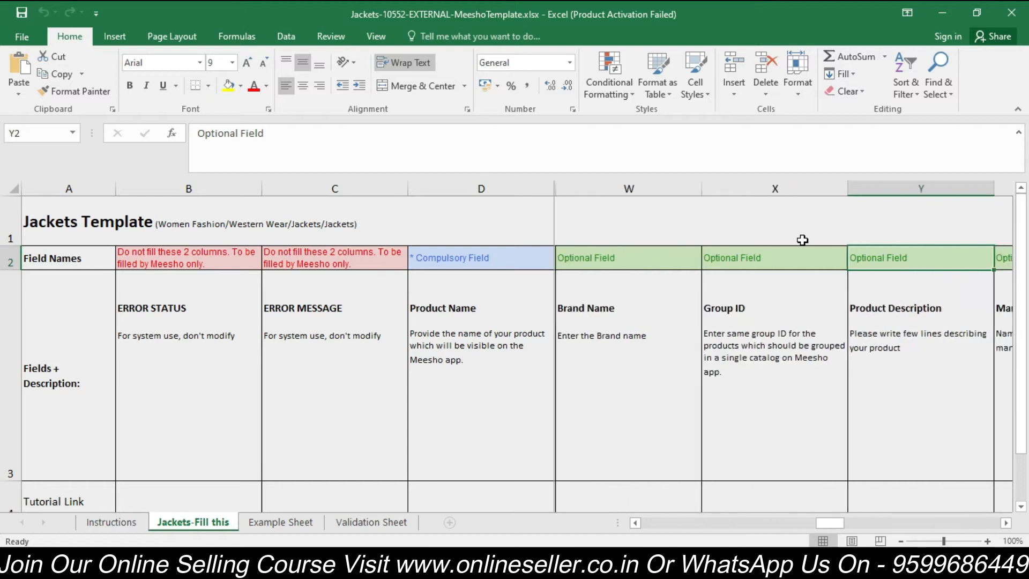
key("Right")
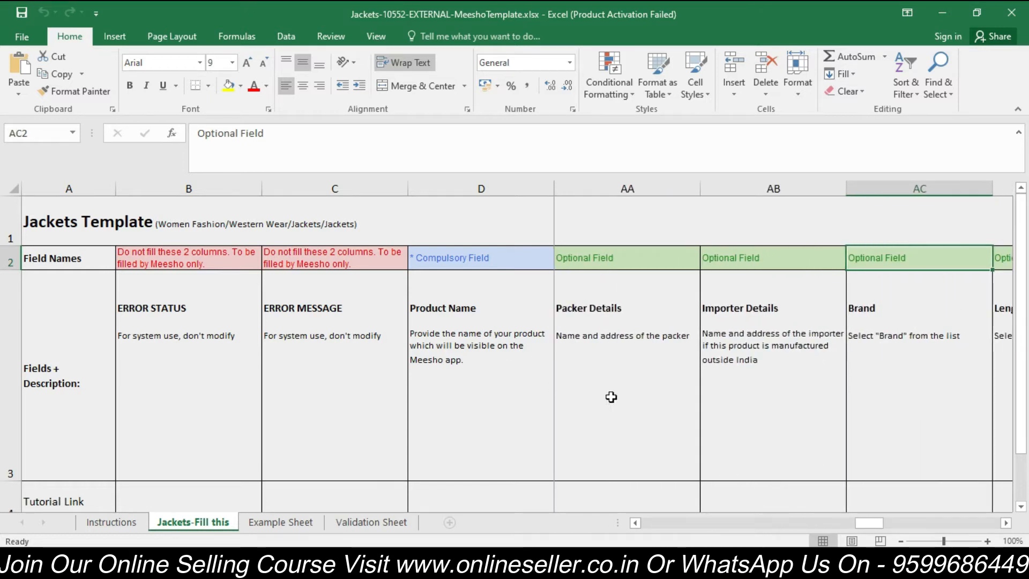
Step: Go back along row 2 to Image 4 and review the Brand Name, SKU ID and Product ID / Style ID descriptions
key("Left")
key("Left")
key("Left")
key("Left")
key("Left")
key("Left")
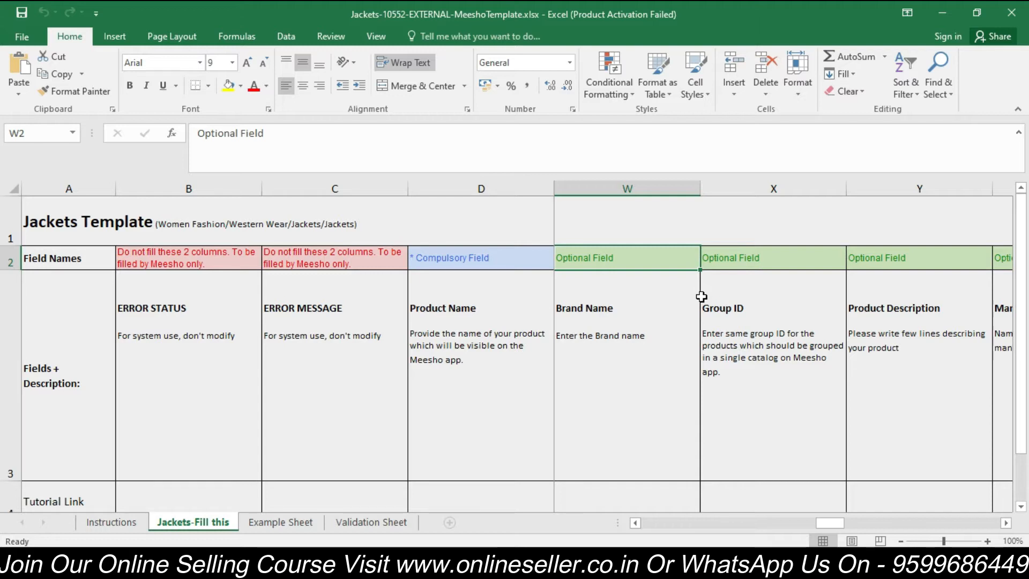
key("Left")
key("Left")
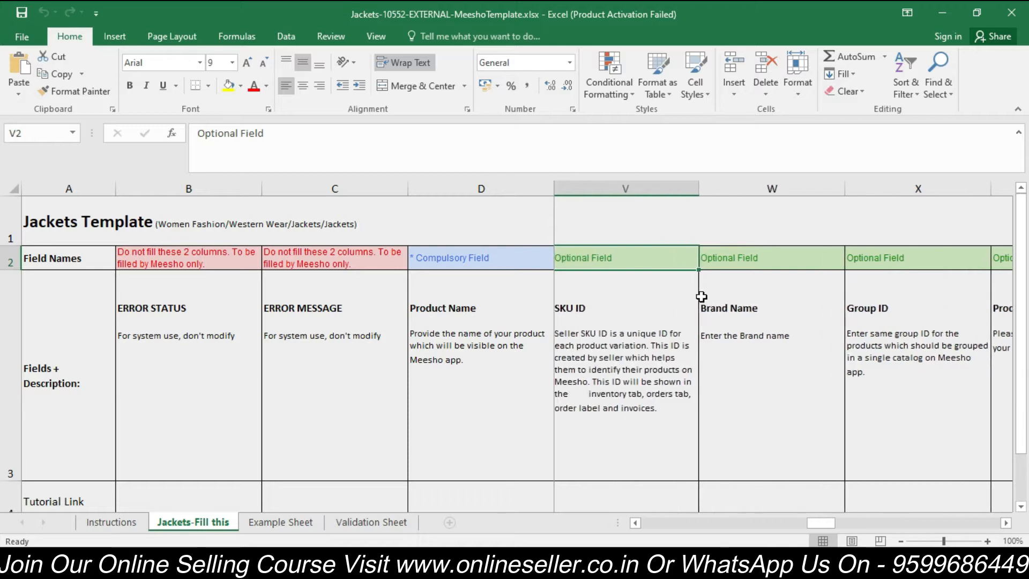
key("Left")
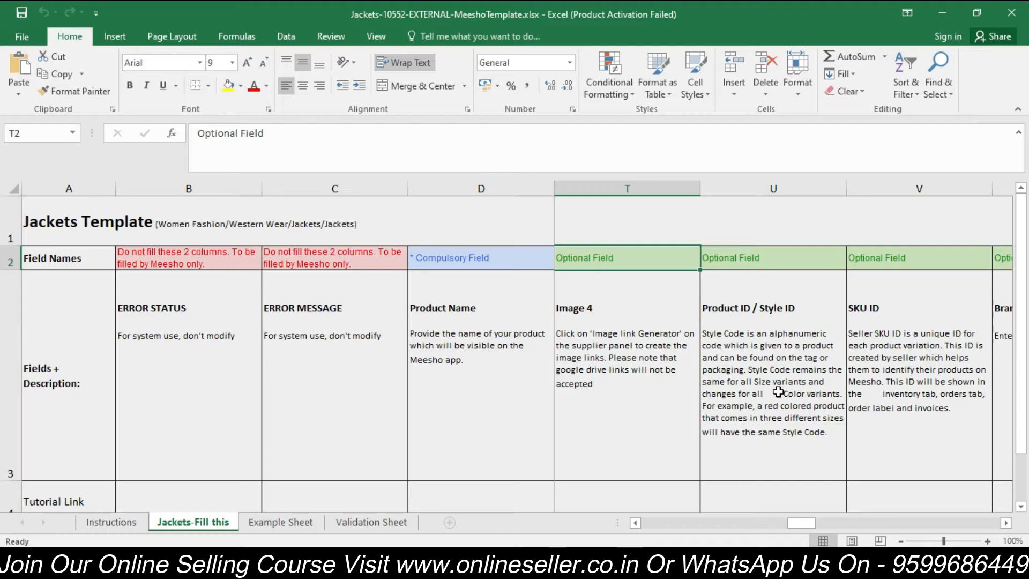
Step: Go back along row 2 from Image 4 through the compulsory fields to the Product Name column
key("Left")
key("Left")
key("Left")
key("Left")
key("Left")
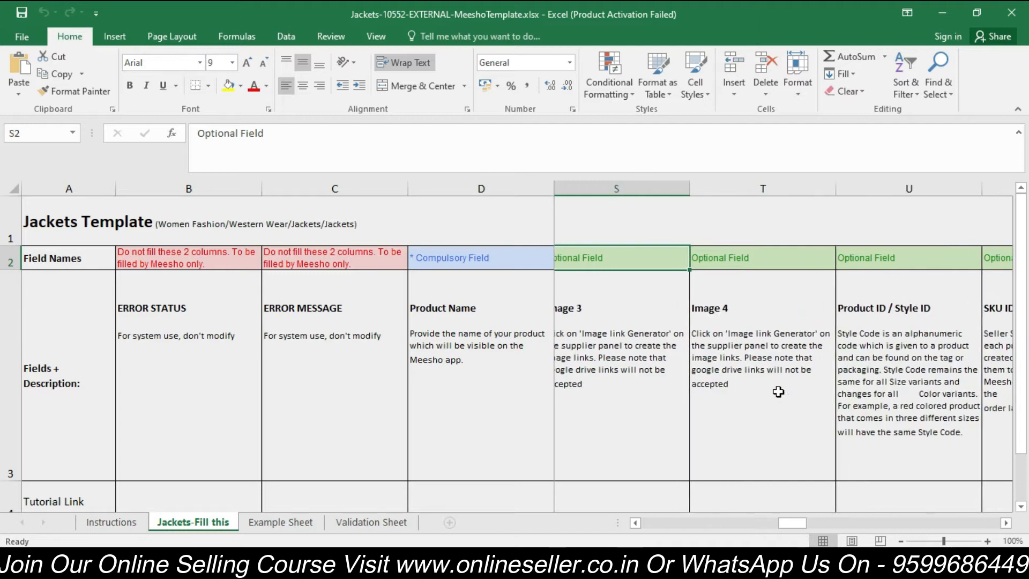
key("Left")
key("Left")
key("Left")
key("Left")
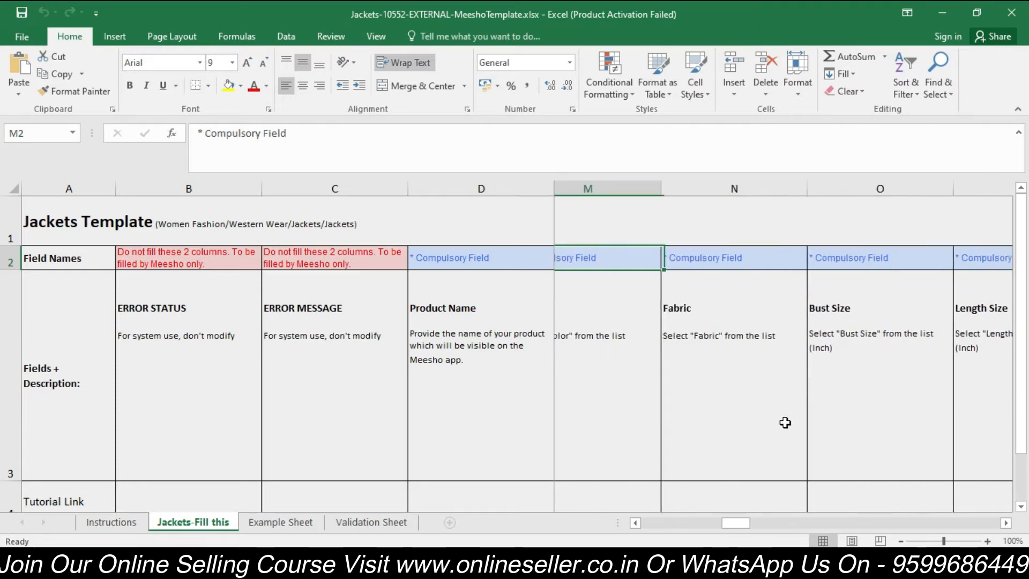
key("Left")
key("Left")
key("Left")
key("Left")
key("Left")
key("Left")
key("Left")
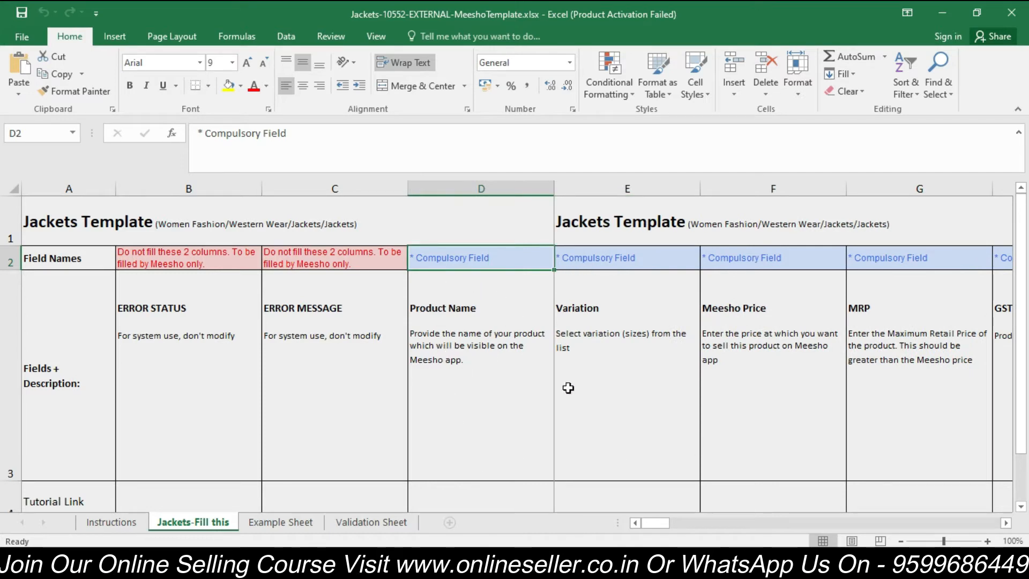
Step: Look at the empty entry rows beneath the field descriptions and select cell D4 in the Product Name column
left_click(1021, 506)
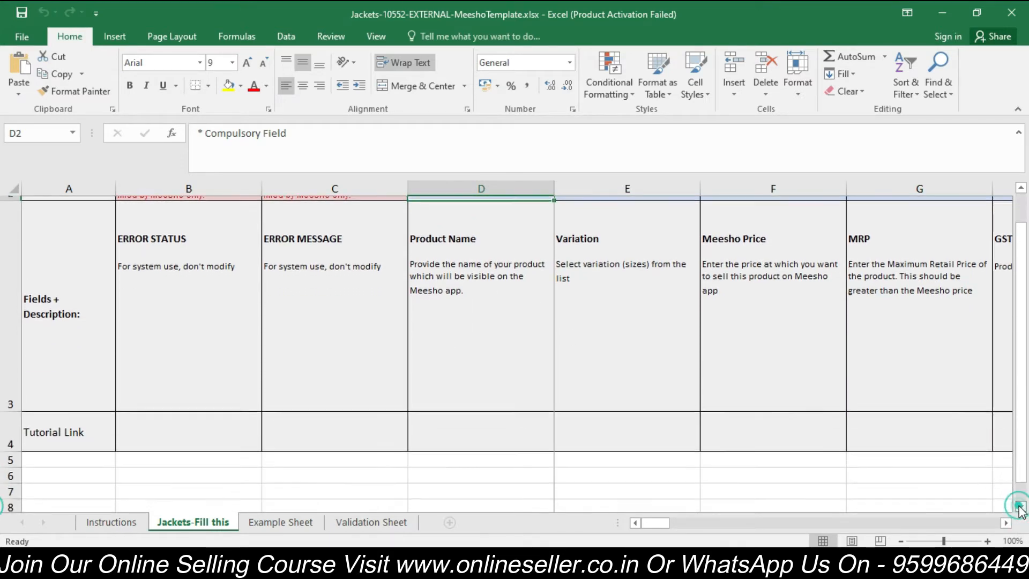
left_click(1021, 192)
left_click(1021, 192)
left_click(498, 456)
left_click(524, 493)
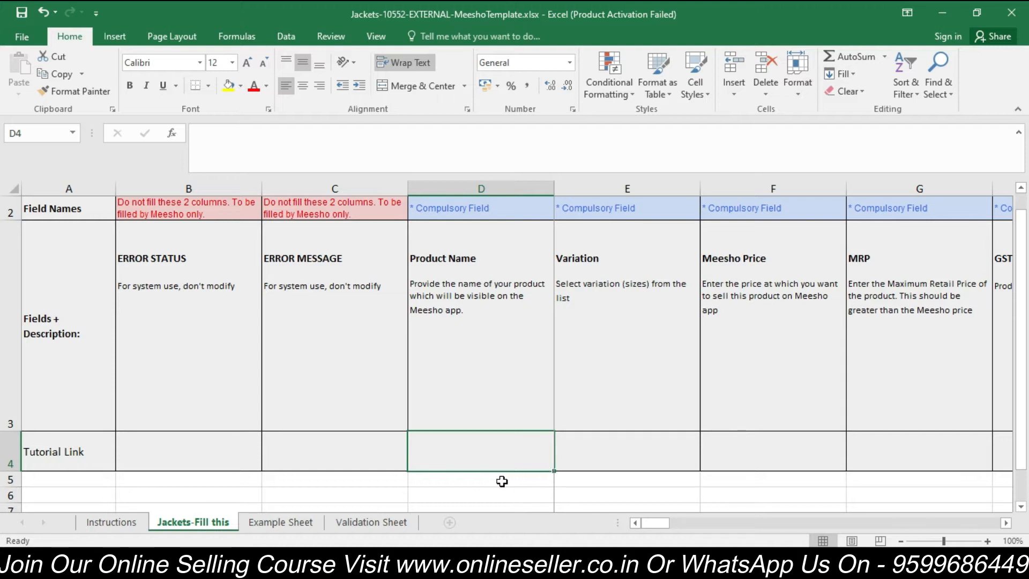
Step: Switch to File Explorer and create a new folder beside the jacket photos in the Dropbox folder
mouse_move(356, 563)
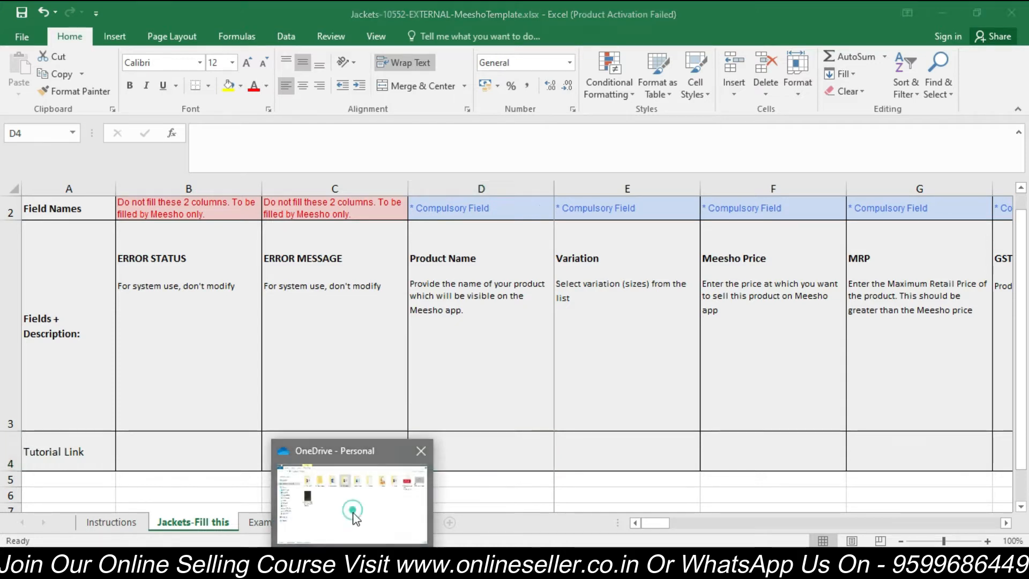
left_click(351, 509)
left_click(77, 111)
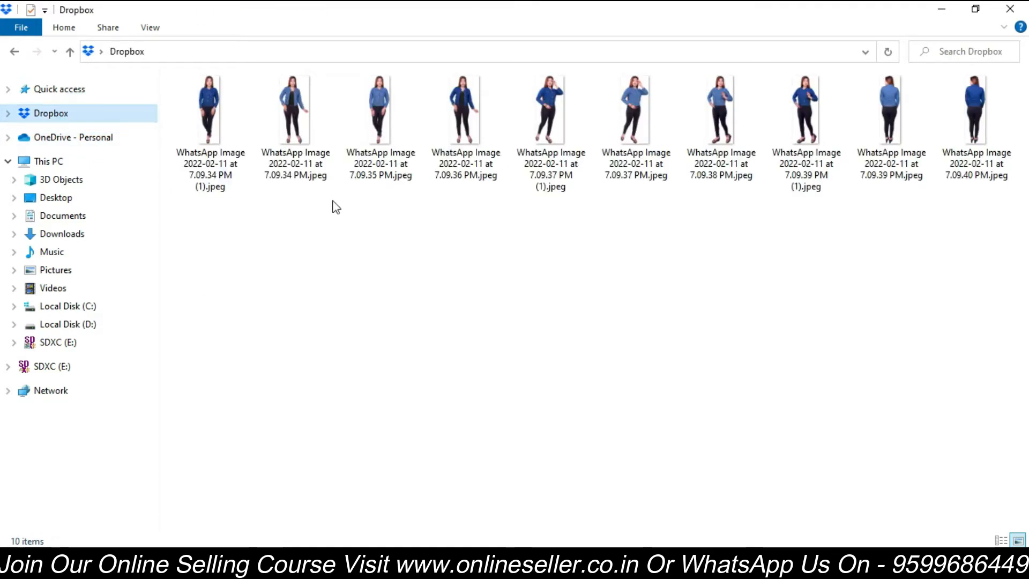
right_click(570, 257)
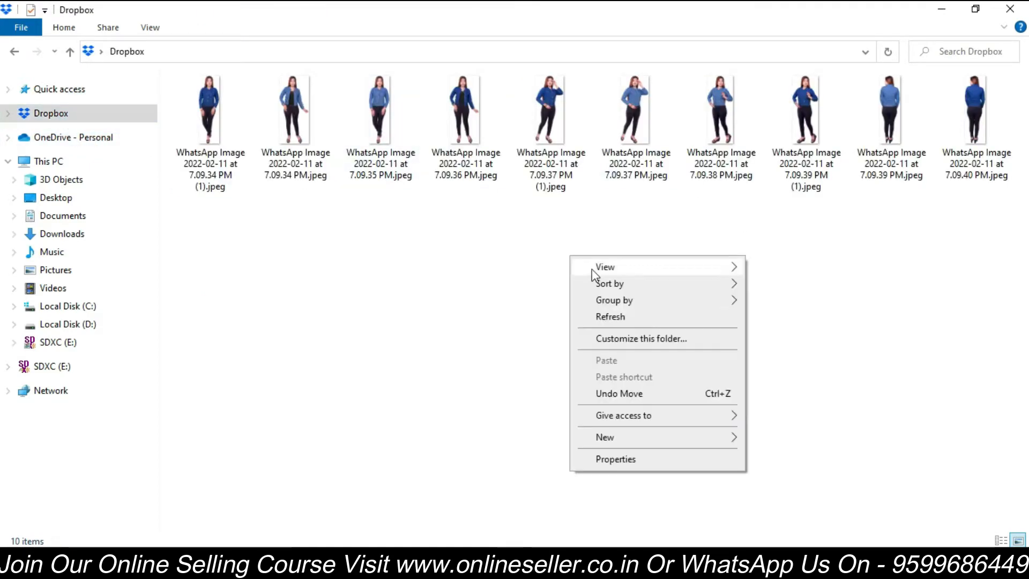
left_click(646, 437)
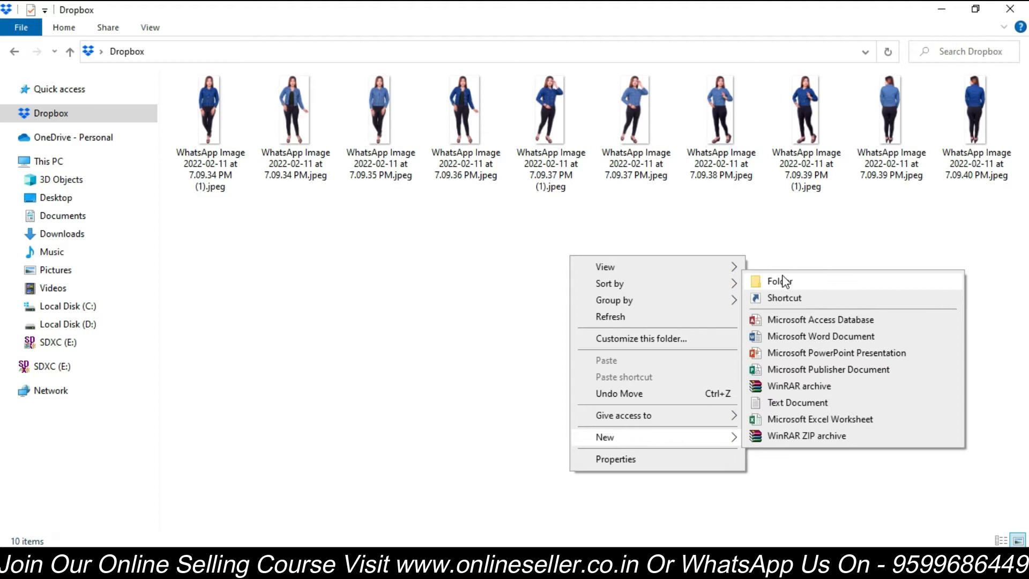
left_click(783, 279)
left_click(575, 294)
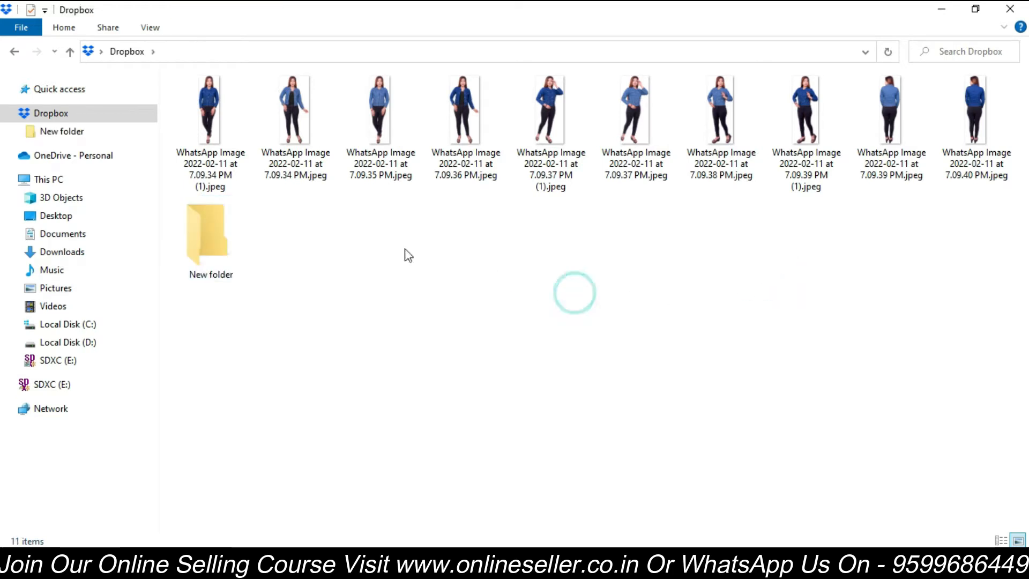
Step: Move the five dark blue jacket photos into New folder, check its contents and return to the Dropbox folder
left_click_drag(201, 166, 209, 238)
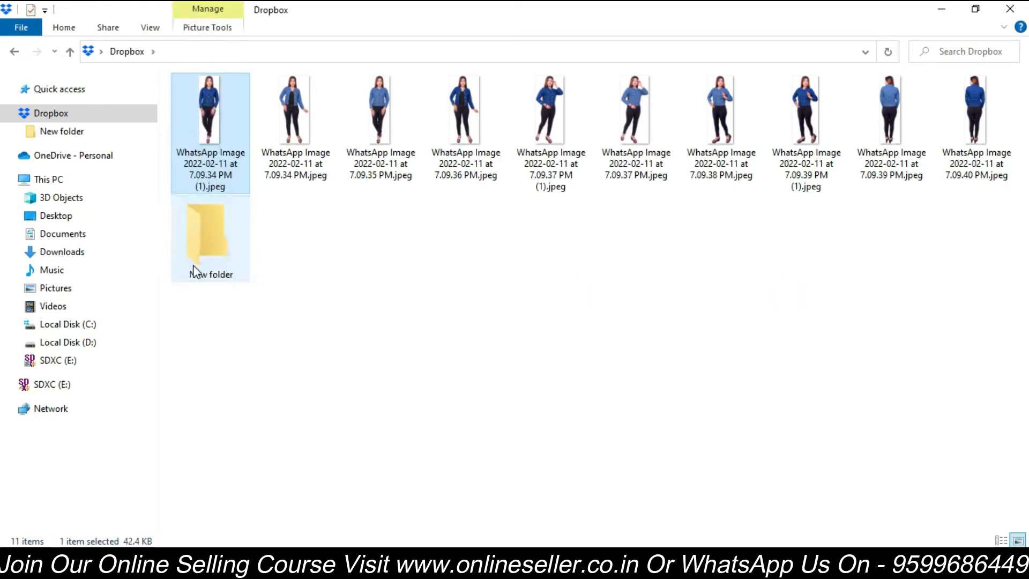
left_click_drag(370, 232, 992, 145)
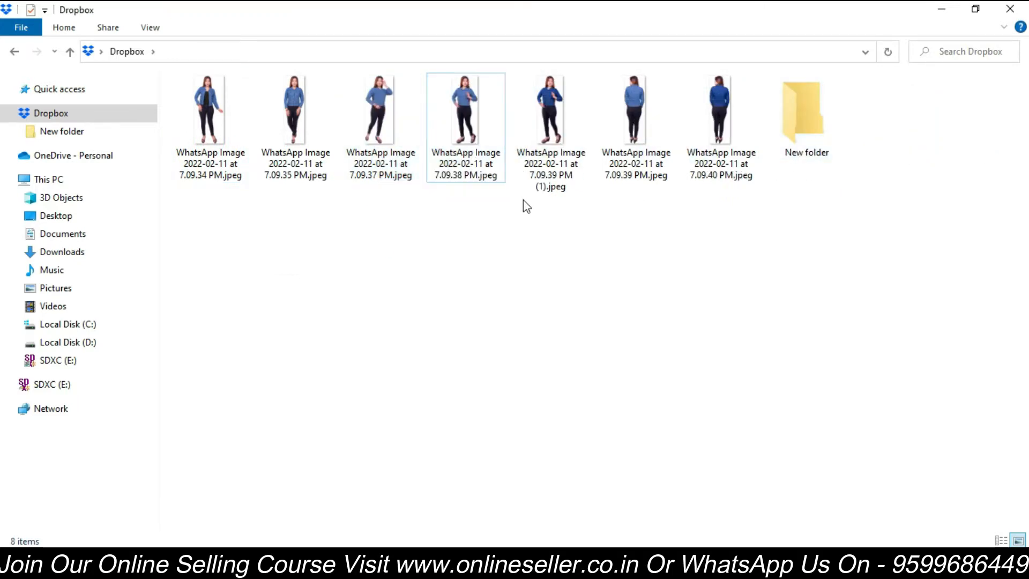
left_click_drag(545, 185, 798, 133)
left_click_drag(641, 126, 717, 140)
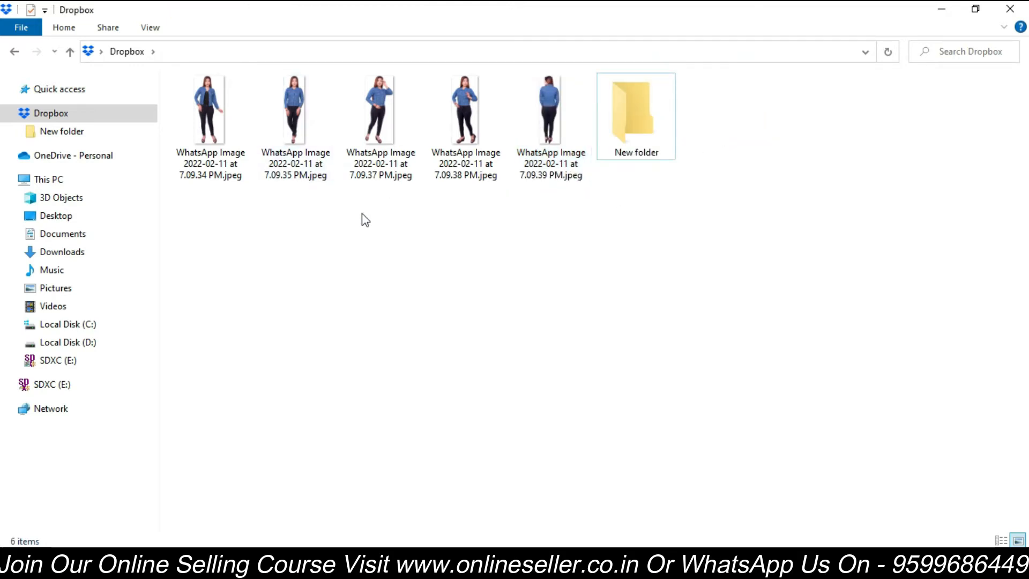
double_click(645, 118)
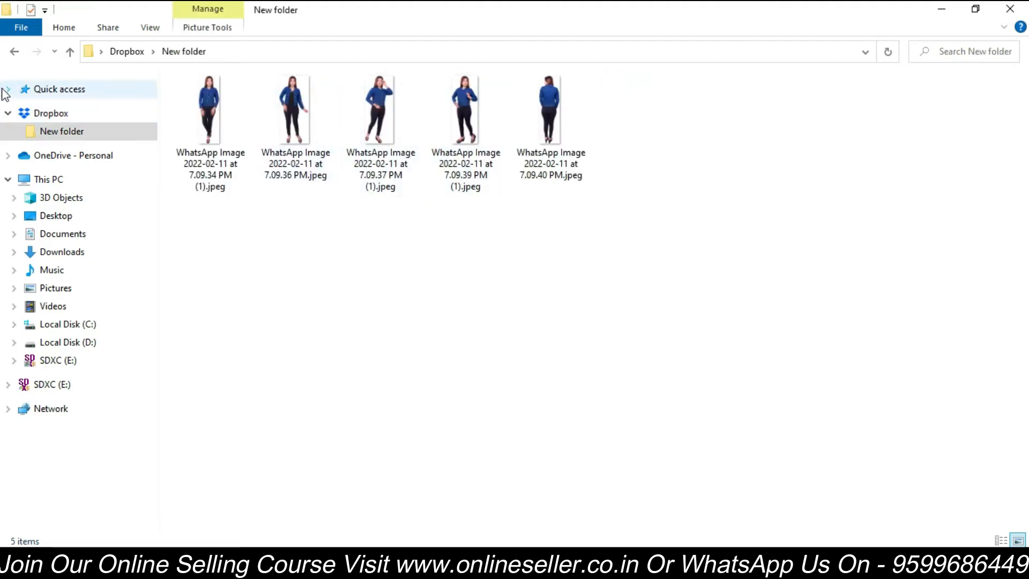
left_click(15, 51)
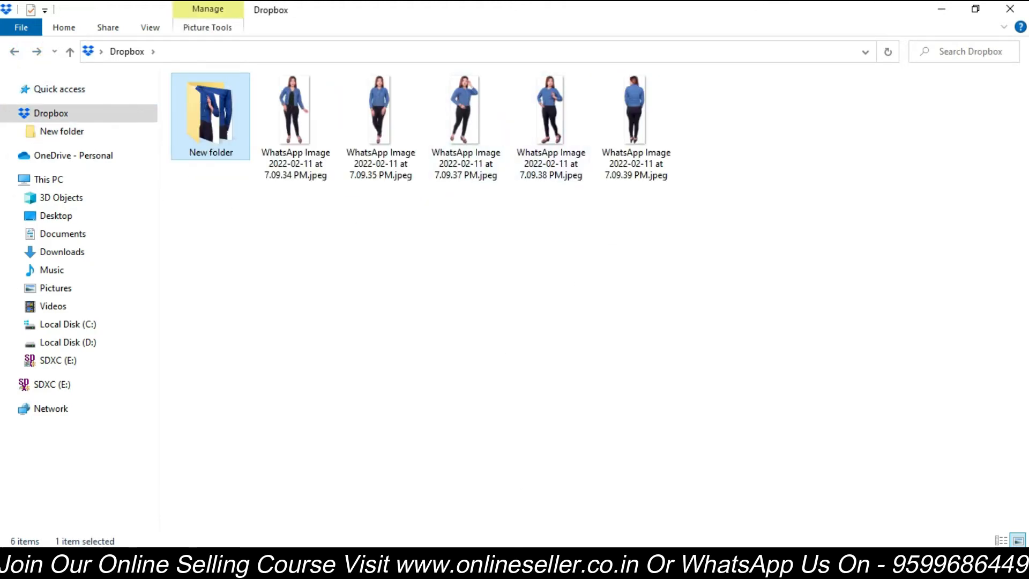
Step: Switch back to the Jackets template in Excel and enter Women Denim Jacket Dark Blue Medium as the Product Name in D5
mouse_move(558, 565)
left_click(578, 519)
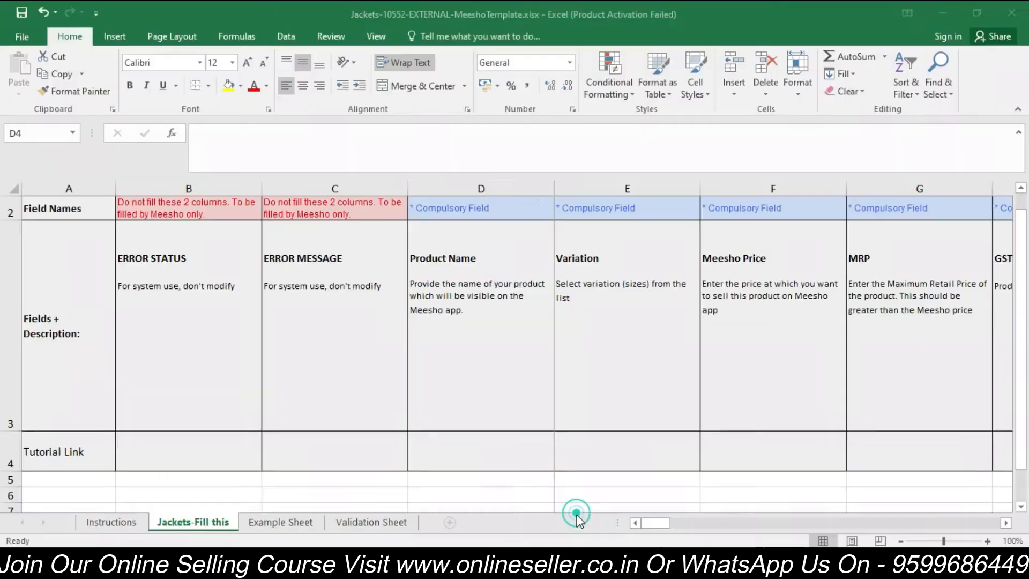
left_click(460, 475)
left_click(460, 474)
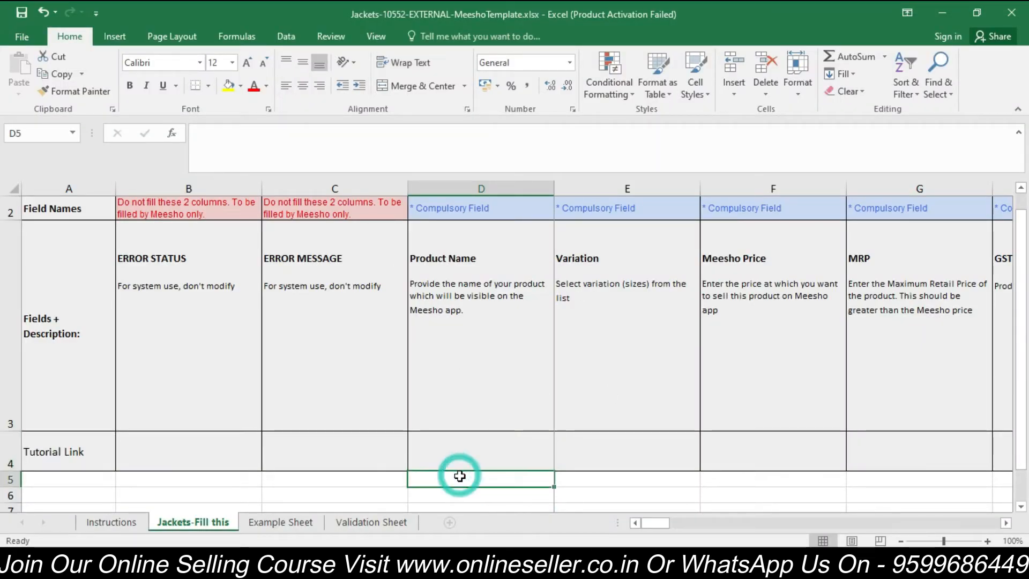
double_click(501, 477)
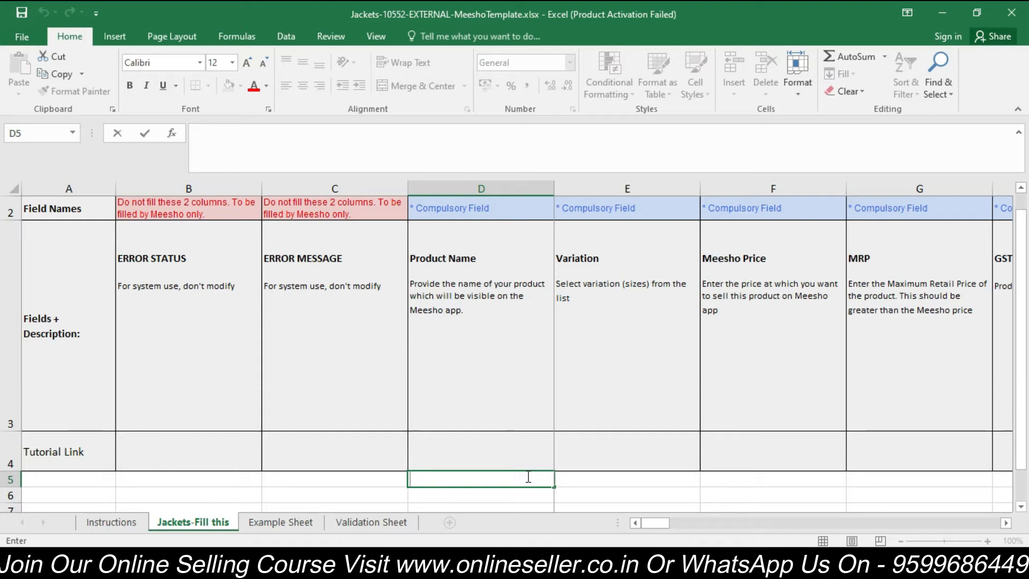
type("Women")
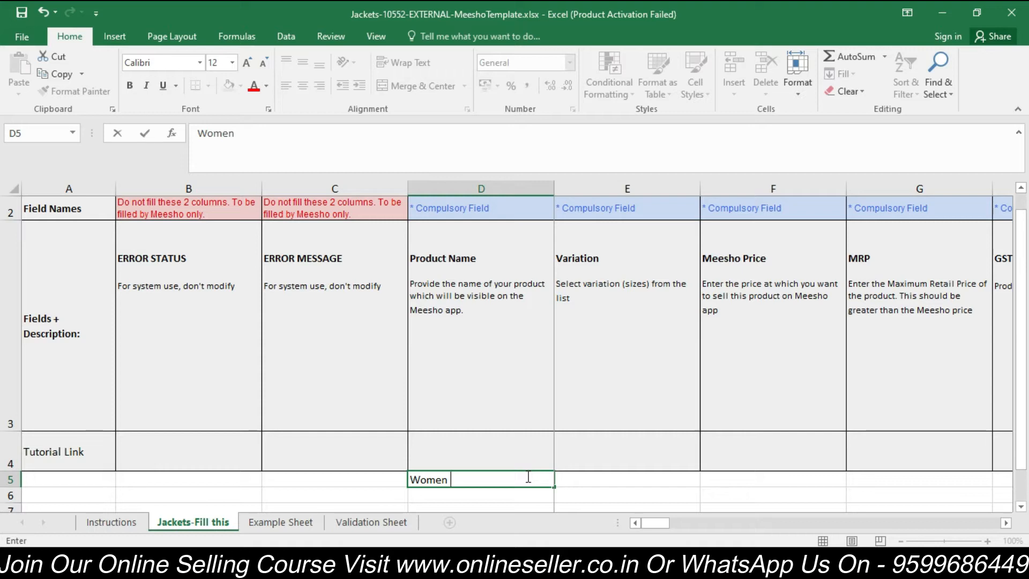
type(" Denim Jackd")
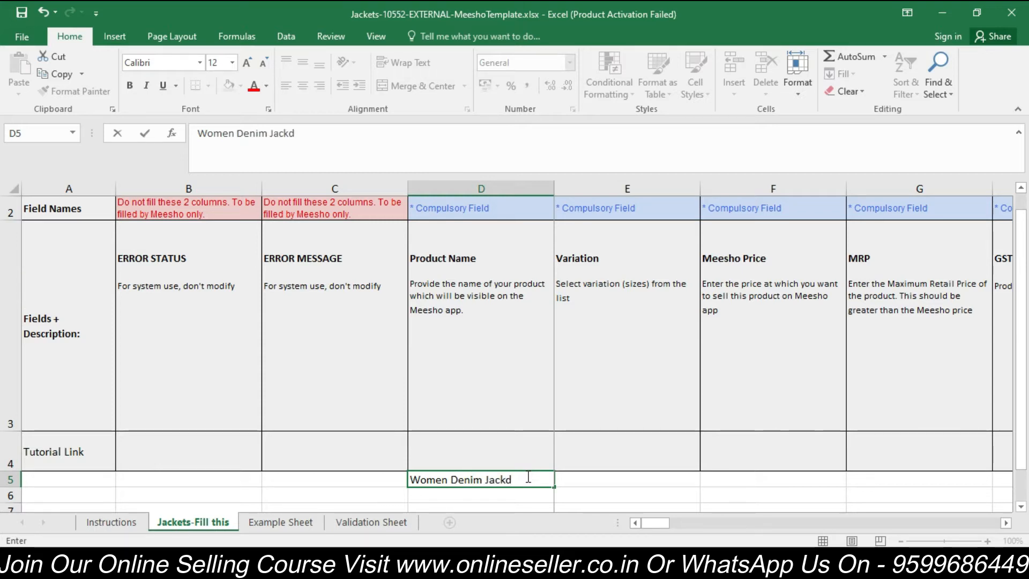
key("BackSpace")
type("et")
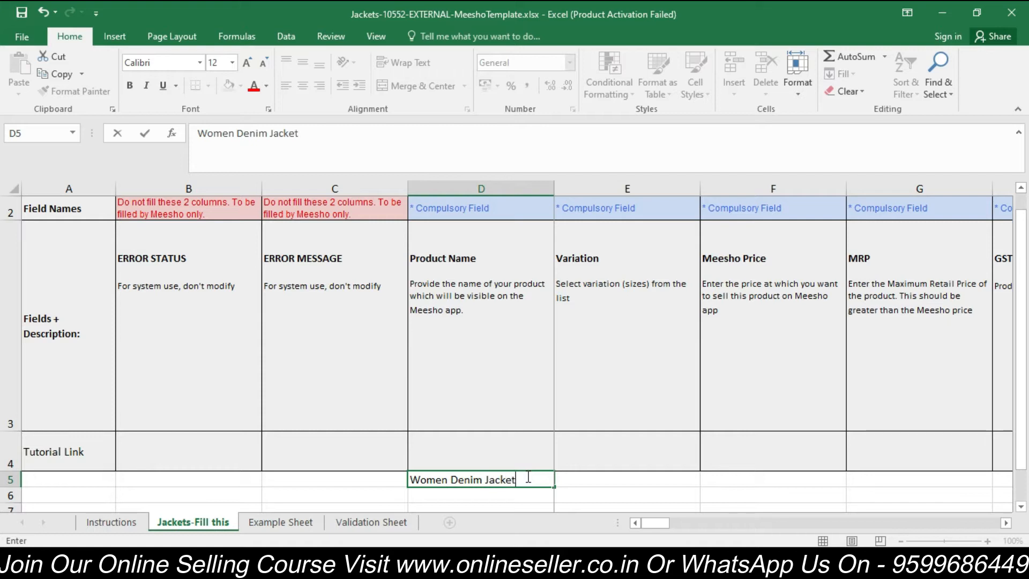
type(" Dark ")
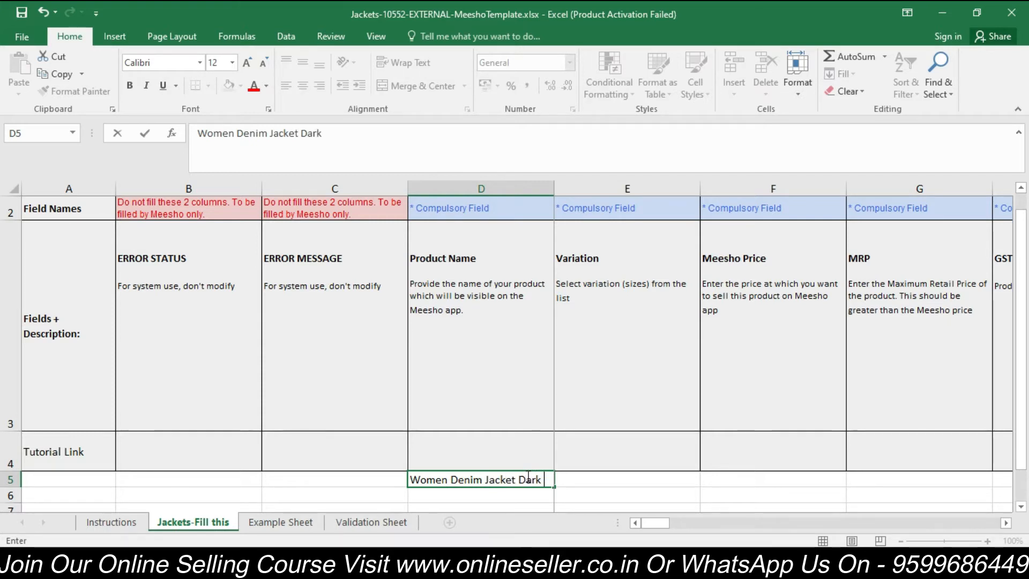
type("Blue")
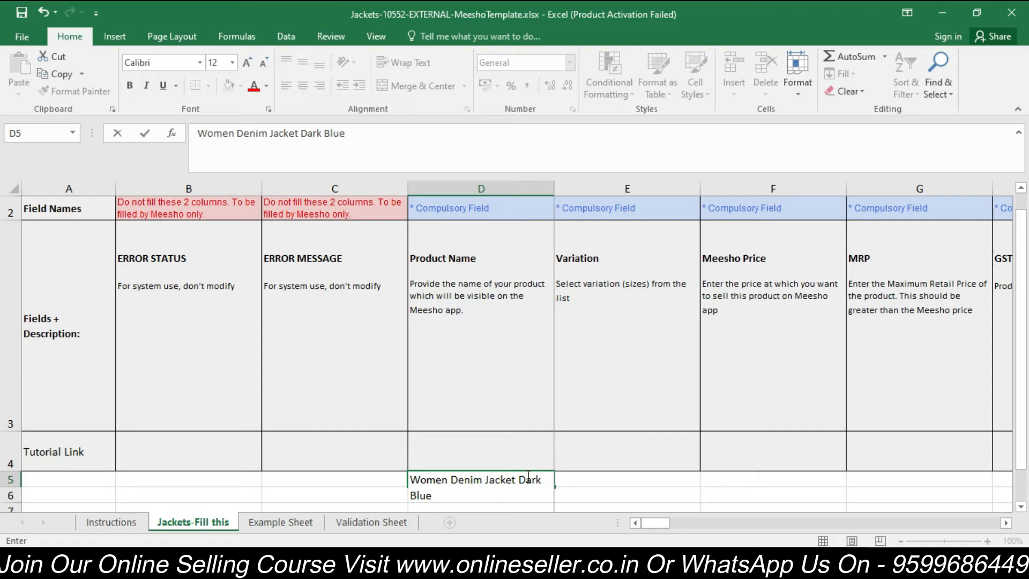
type(" Medium8")
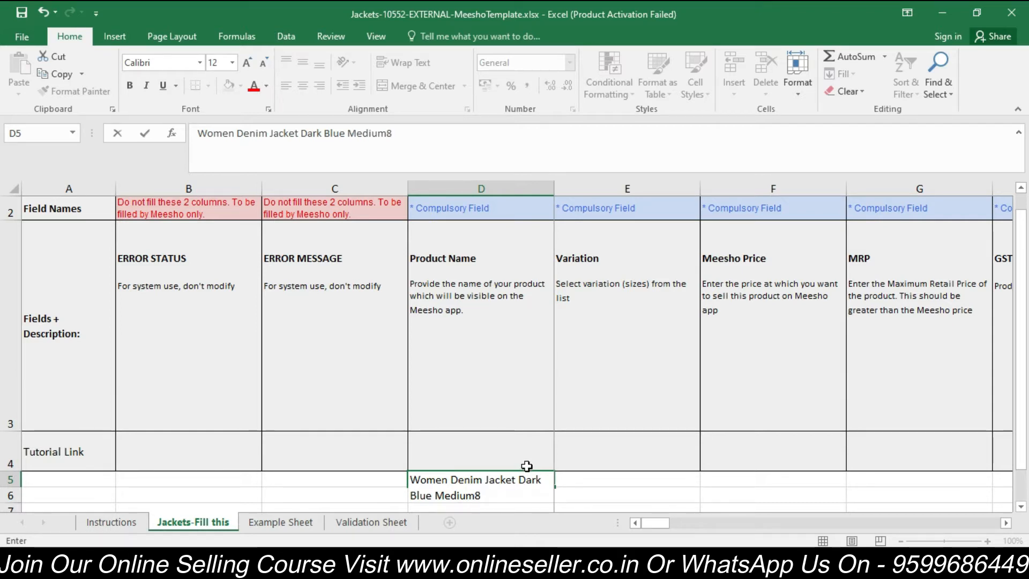
key("BackSpace")
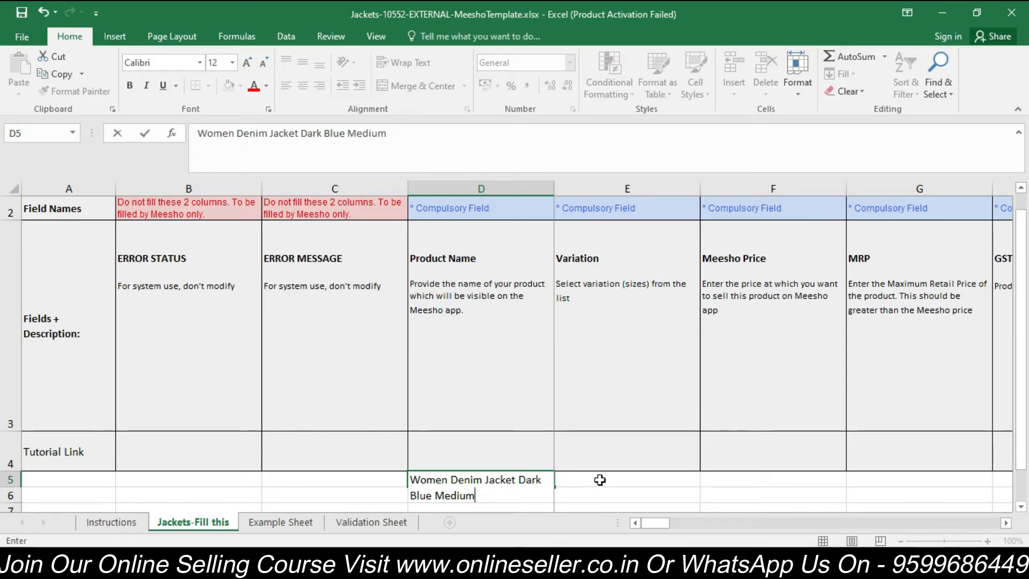
left_click(600, 480)
Step: Fill the D5 product name down to D8 and change the size in D6 to Large
left_click(517, 477)
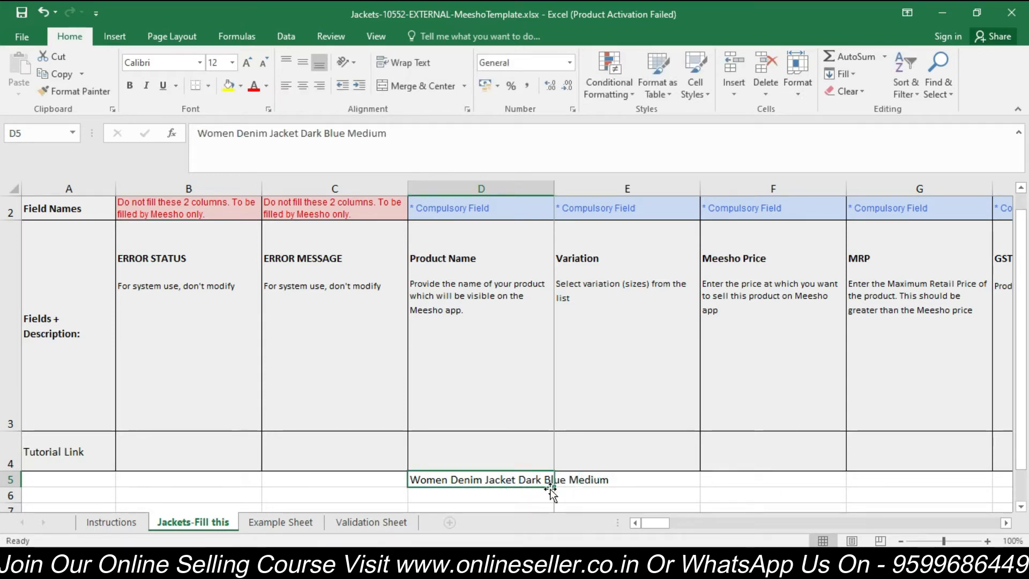
left_click_drag(554, 488, 524, 292)
left_click(523, 262)
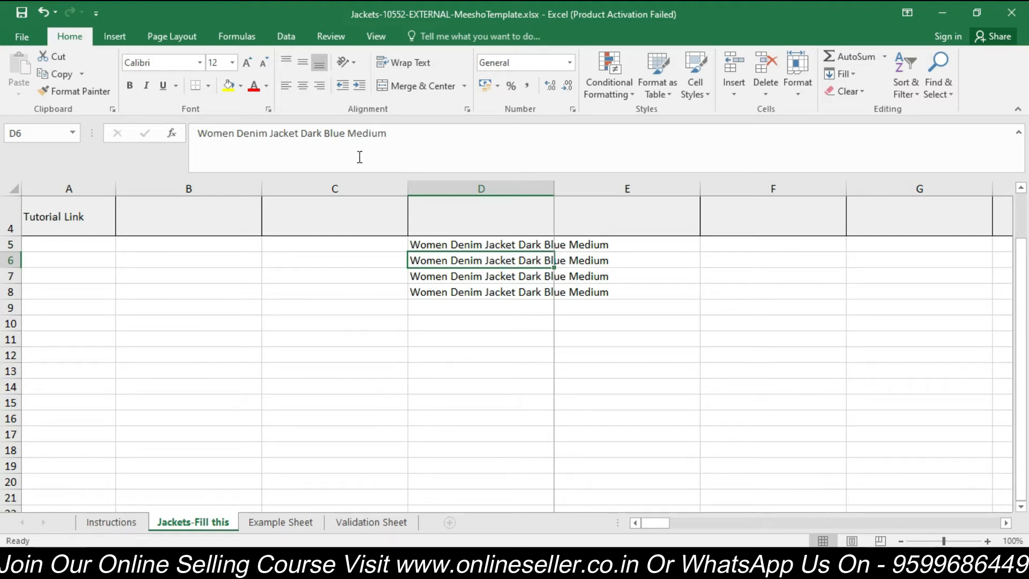
left_click_drag(348, 134, 407, 142)
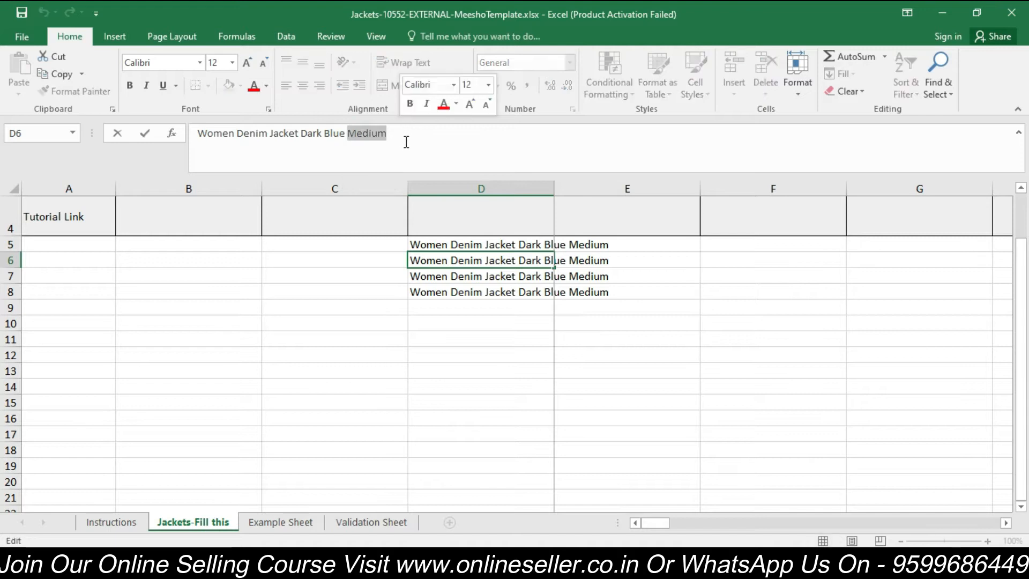
type("Larg")
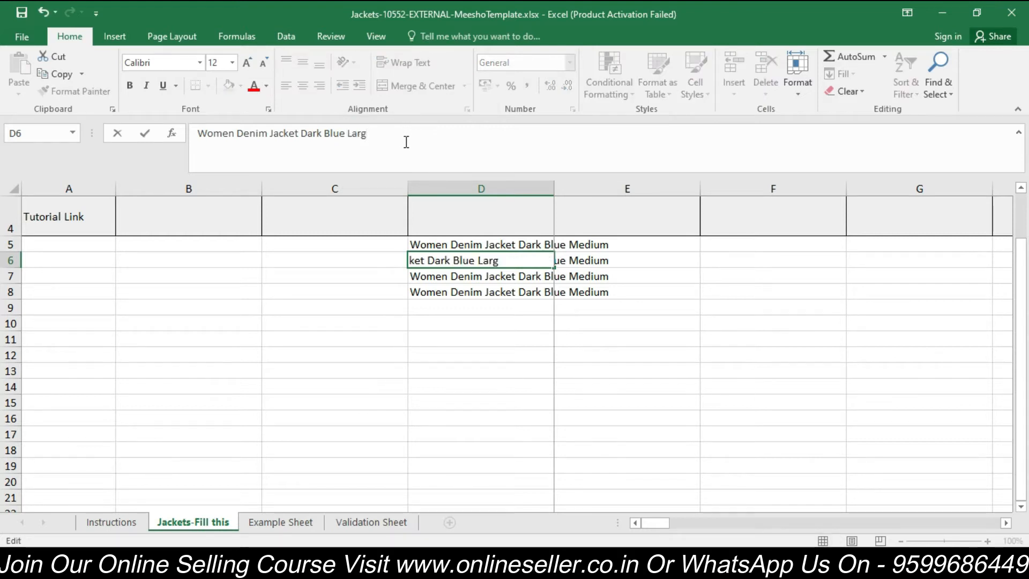
Step: Change the colour in the D7 product name to Light Blue
left_click(493, 274)
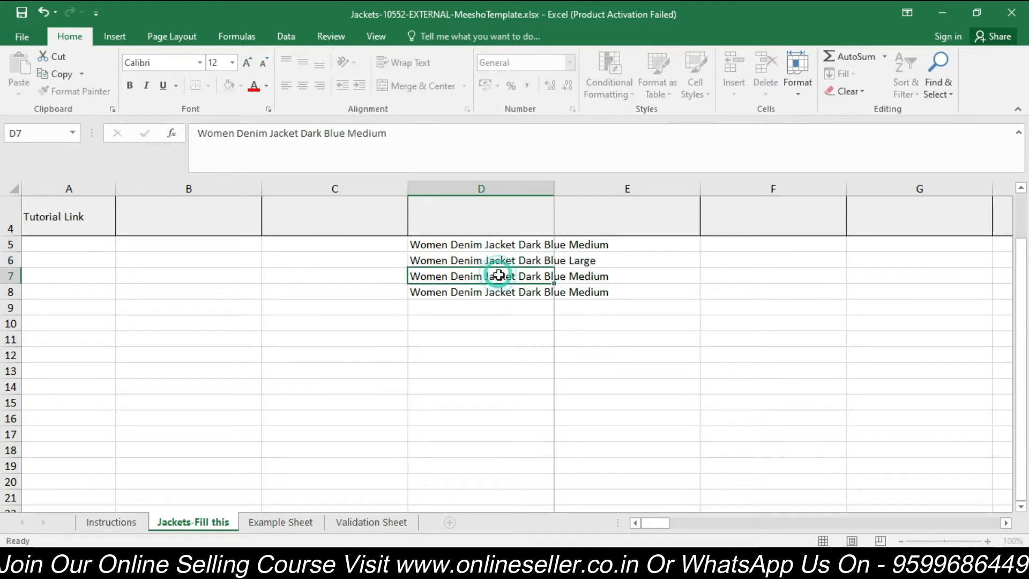
left_click_drag(299, 133, 324, 134)
type("Ligh")
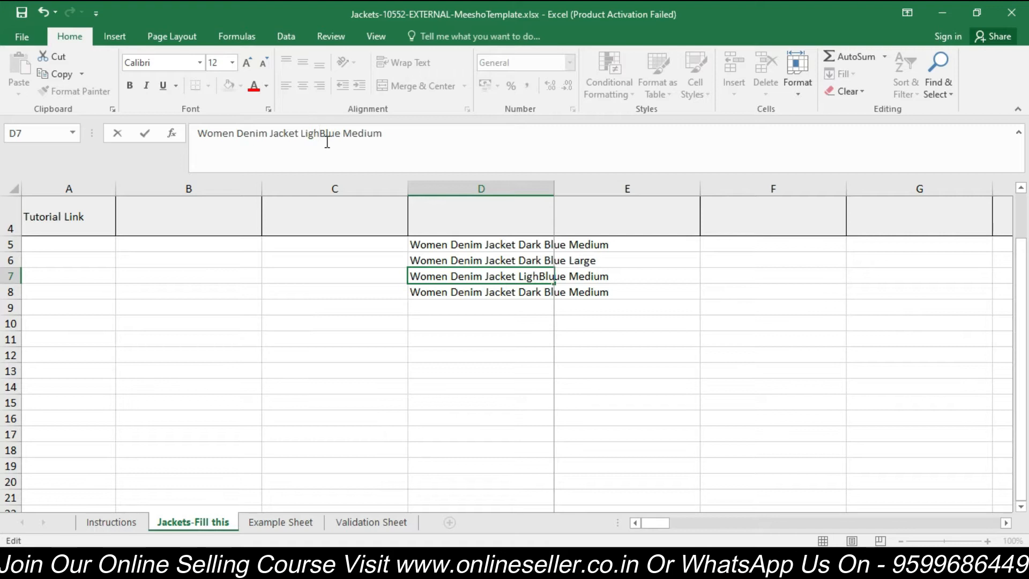
type("t")
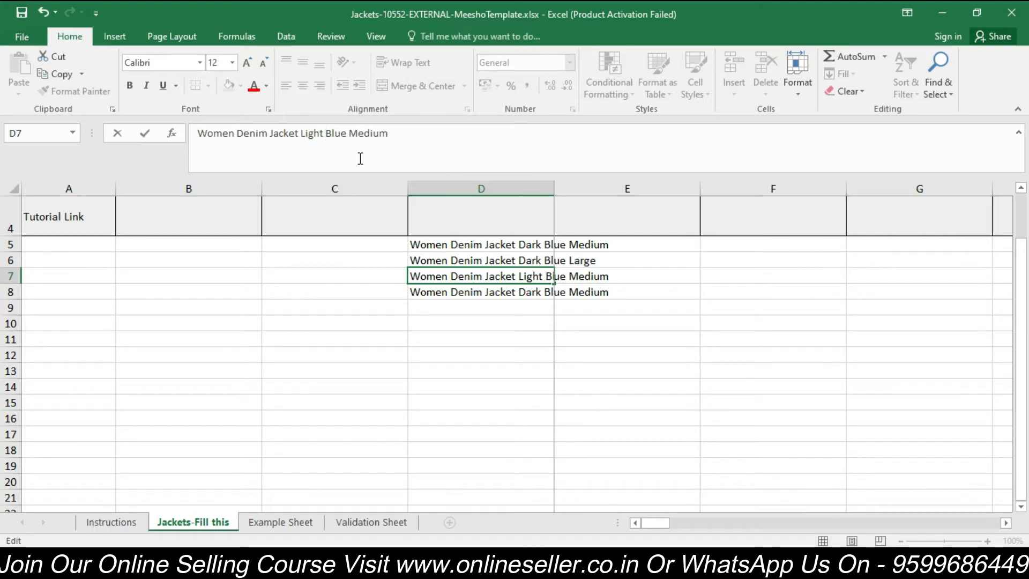
Step: Change the size to Large and the colour to Light Blue in the D8 product name
left_click(533, 293)
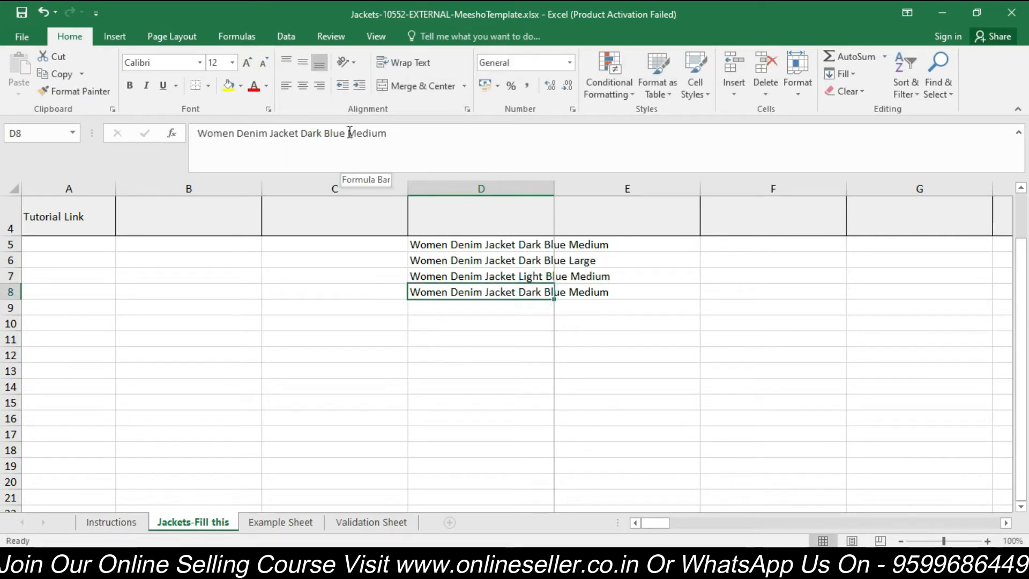
left_click_drag(348, 136, 401, 146)
type("Large")
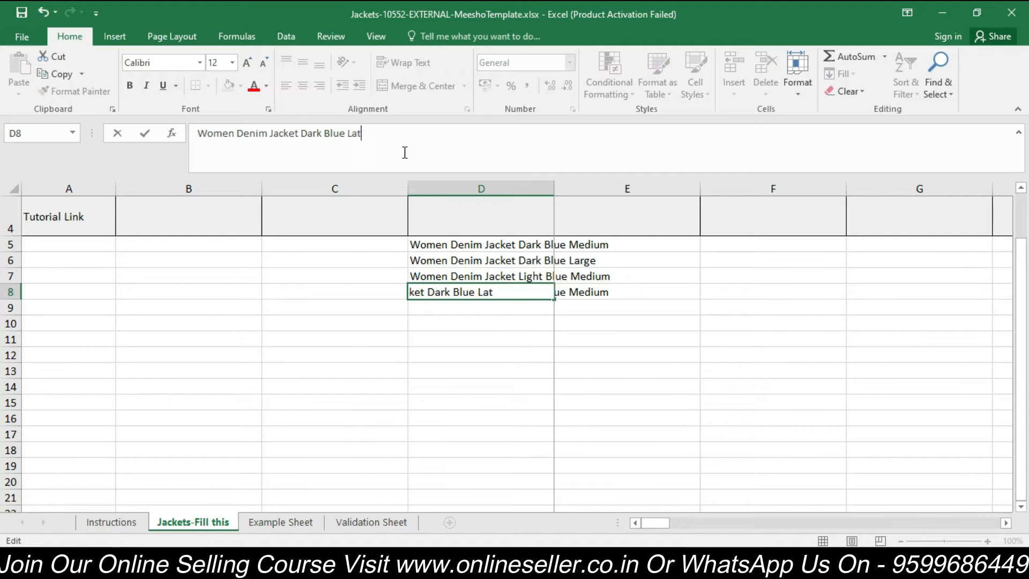
double_click(303, 133)
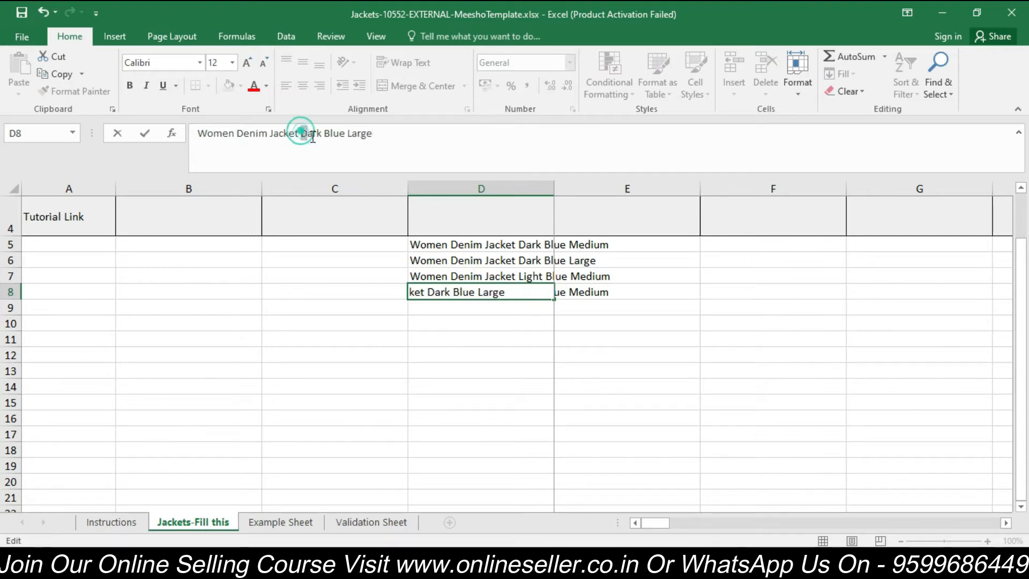
type("Light")
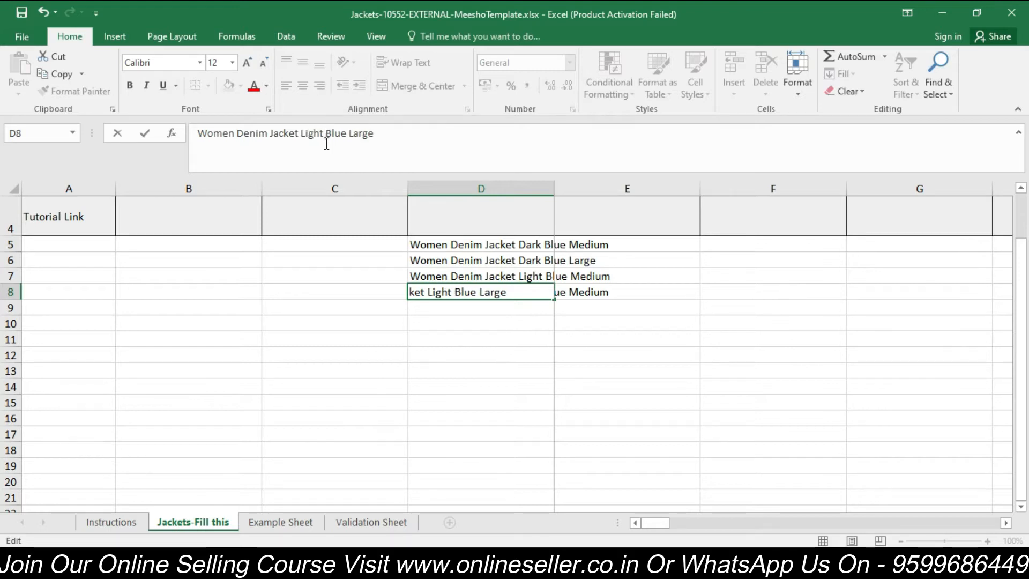
left_click(533, 374)
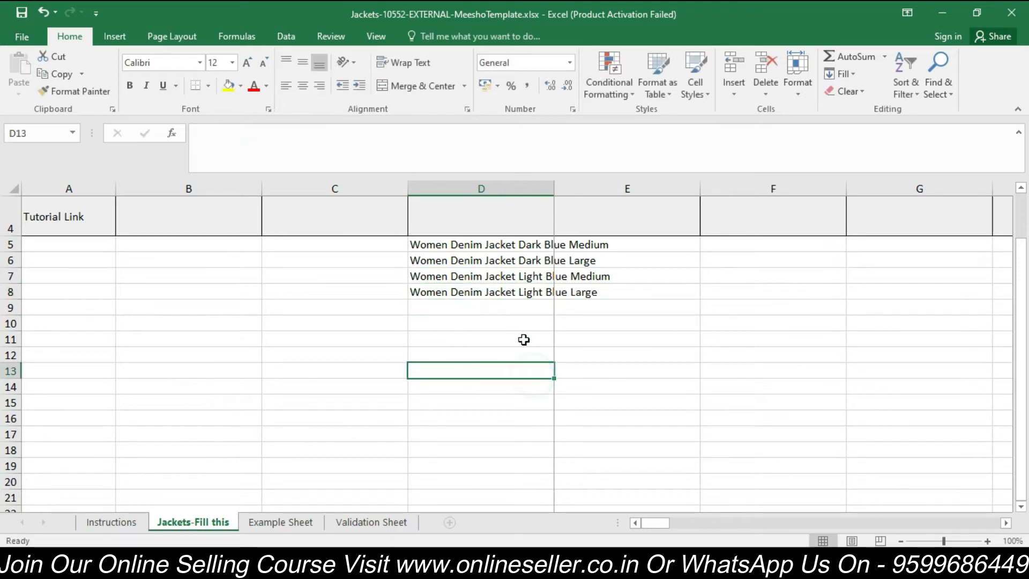
Step: Review the four product names in D5 to D8 and the Product Name field description above them
left_click(480, 246)
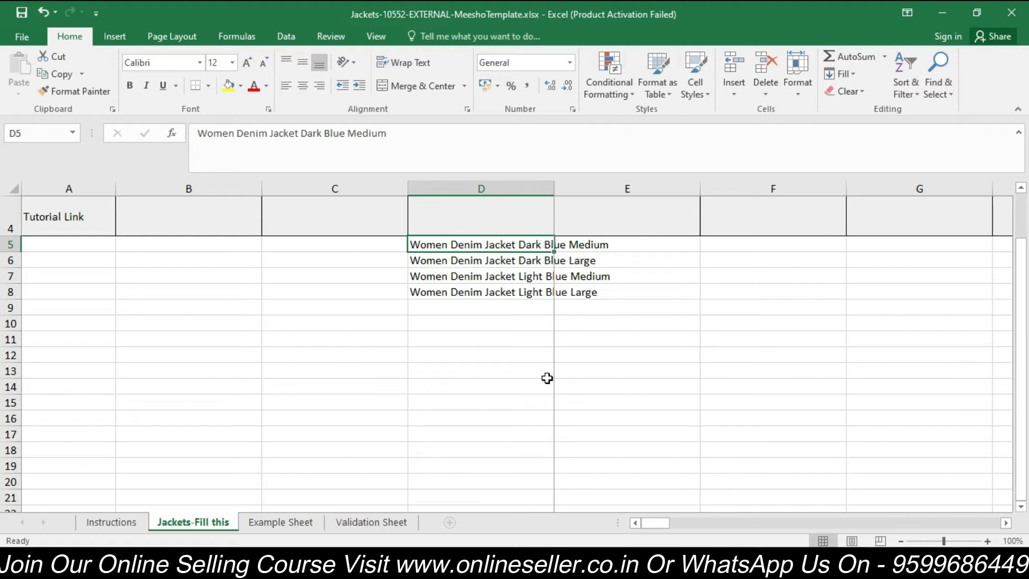
key("Down")
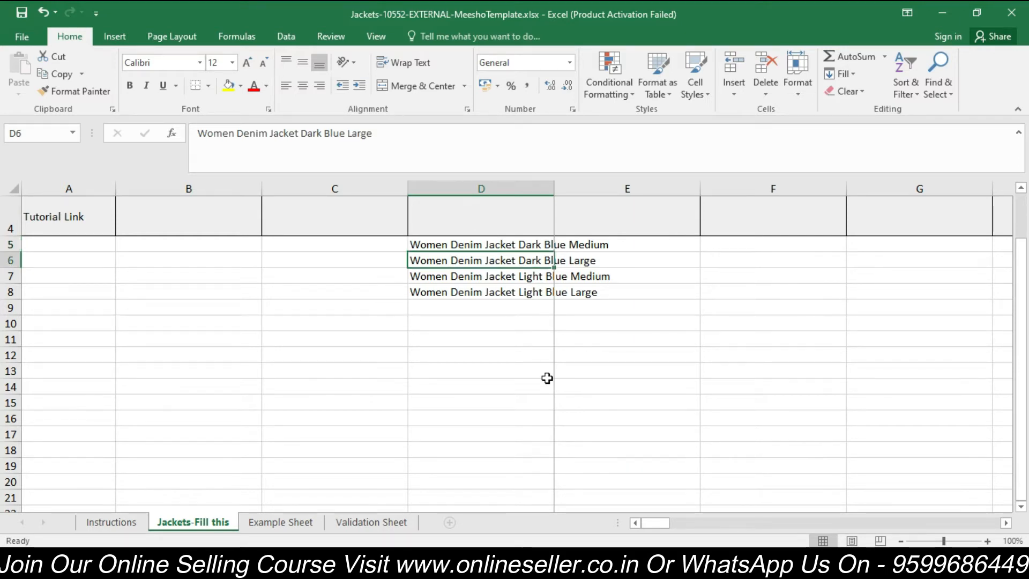
key("Down")
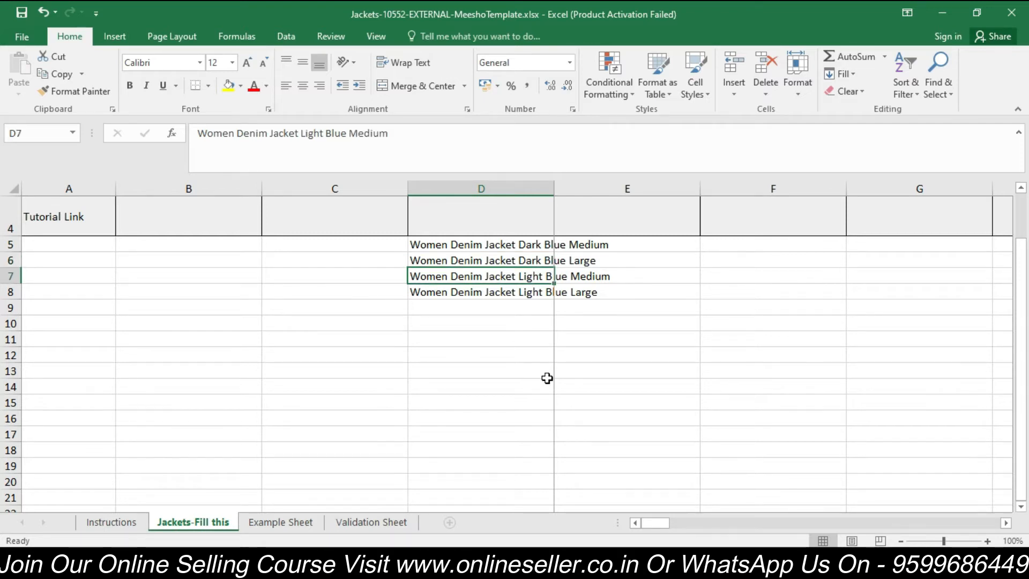
key("Down")
key("Up")
key("Up")
key("Up")
key("Up")
key("Up")
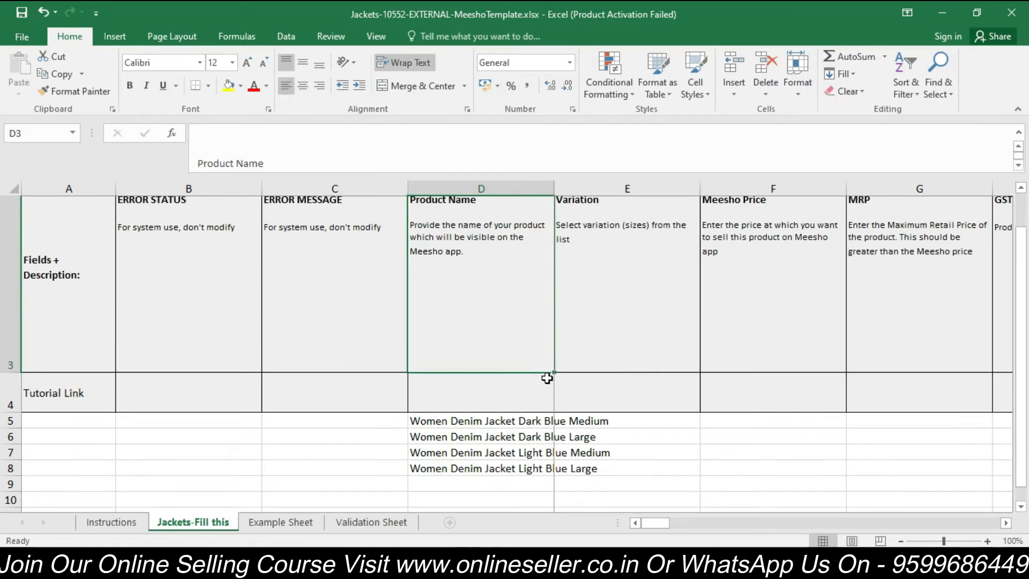
key("Up")
key("Down")
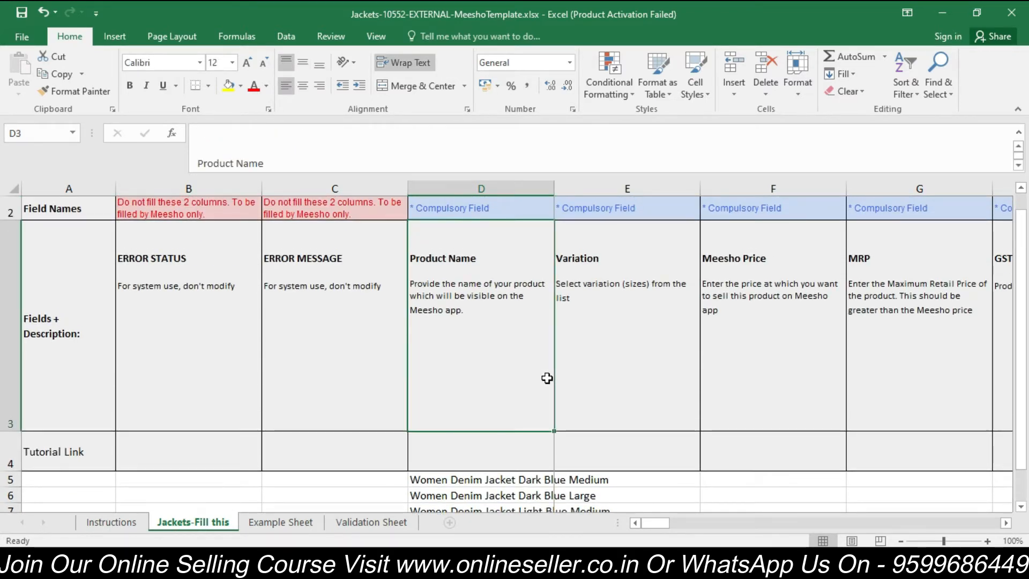
Step: Examine the Variation column's description, its cells for the four products and the sizes offered for E5
left_click(645, 483)
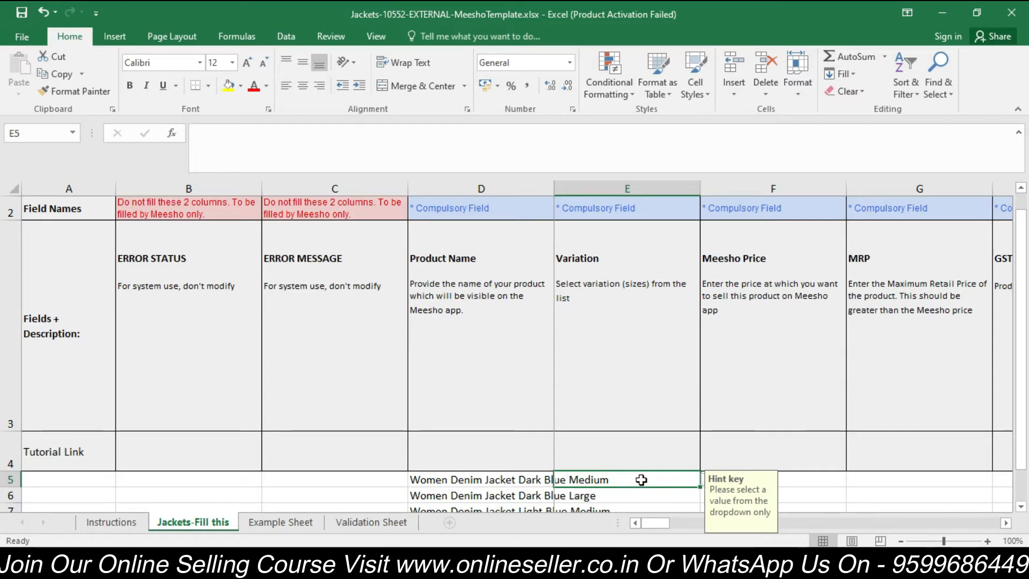
key("Down")
key("Down")
key("Down")
key("Down")
key("Down")
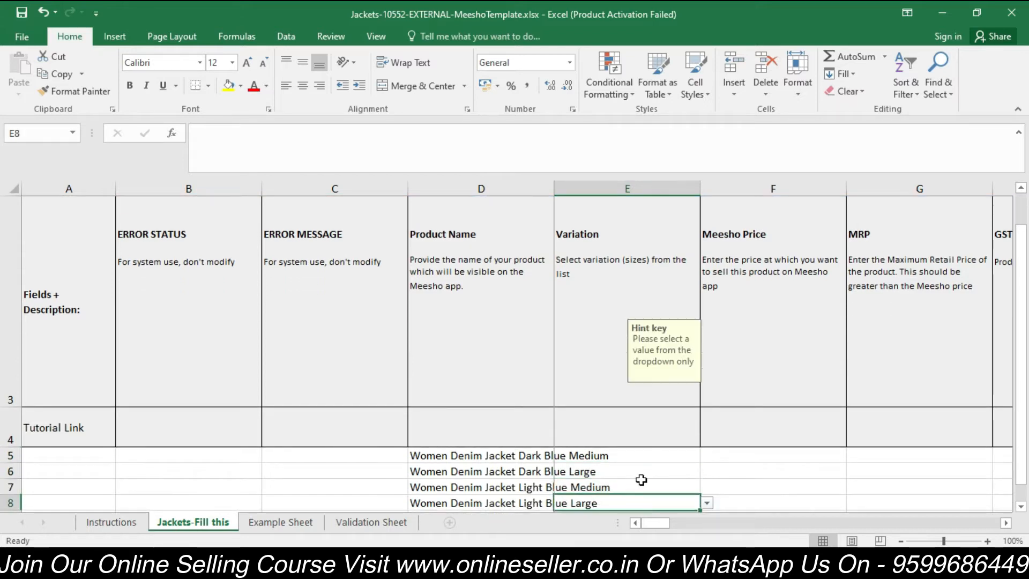
left_click(661, 251)
left_click(707, 243)
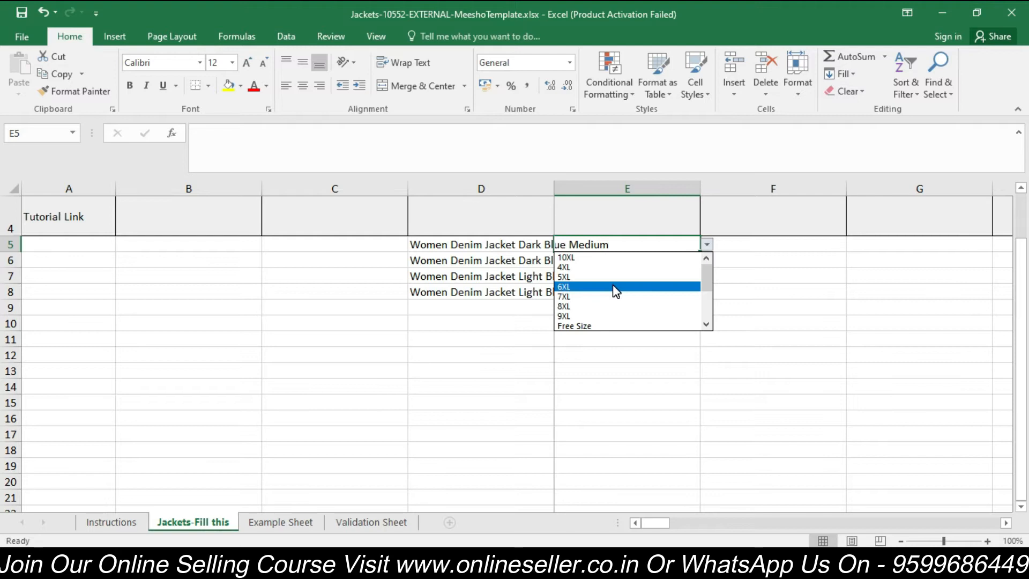
left_click(694, 374)
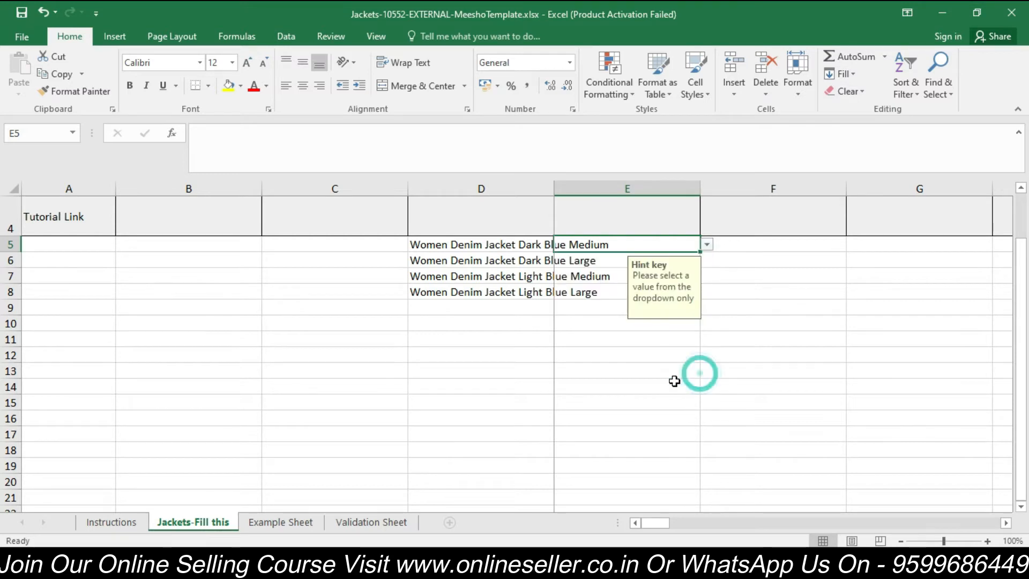
key("Up")
key("Up")
key("Up")
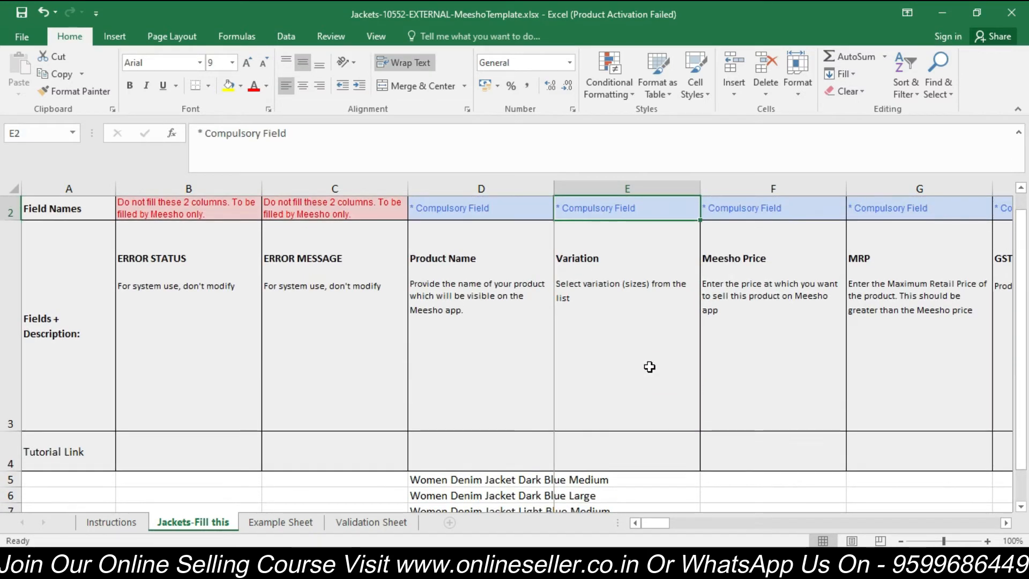
key("Down")
key("Down")
key("Down")
key("Down")
key("Down")
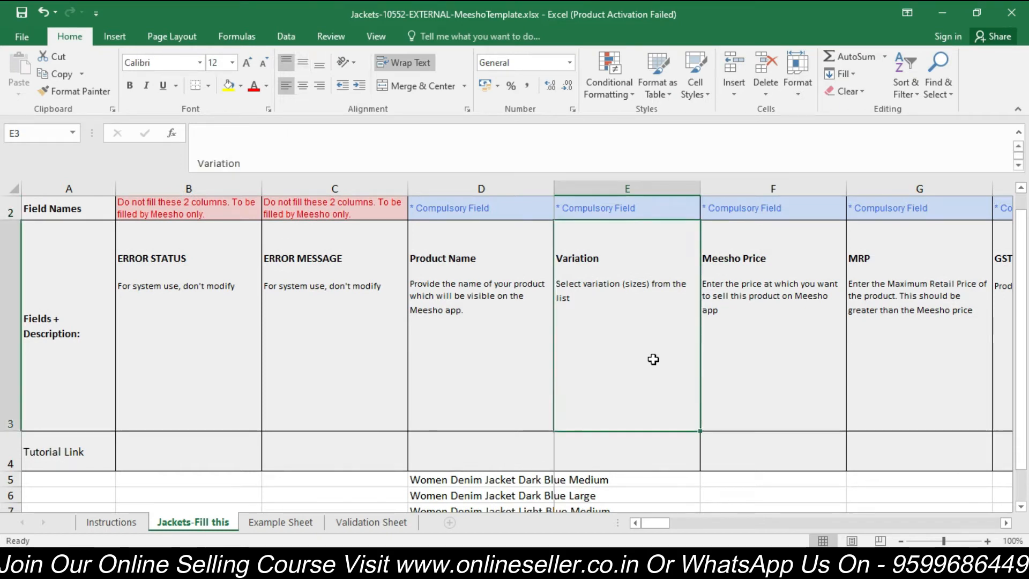
key("Down")
key("Down")
key("Down")
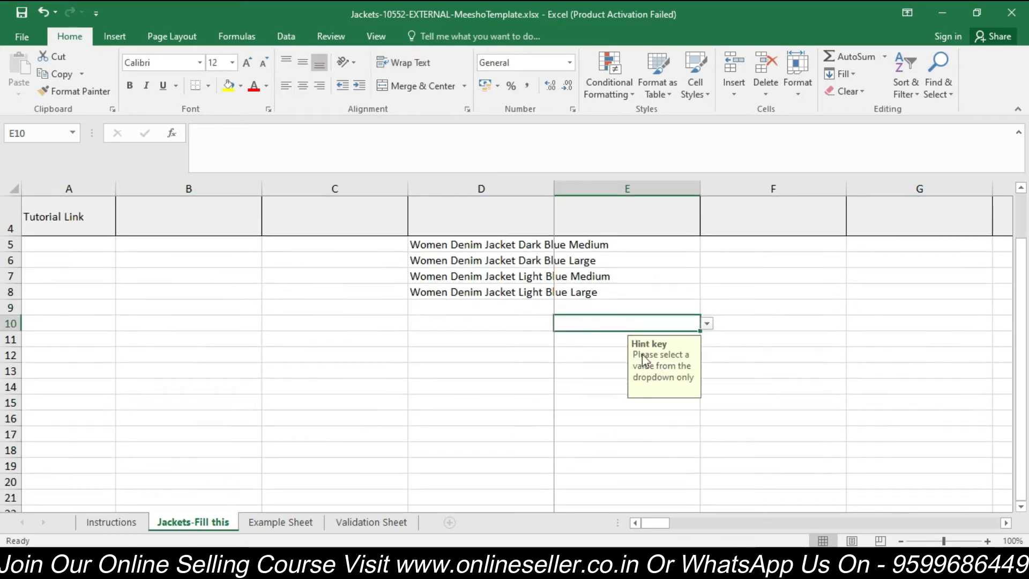
Step: Choose M as the Variation in E5 for the dark blue medium jacket
left_click(623, 247)
left_click(708, 244)
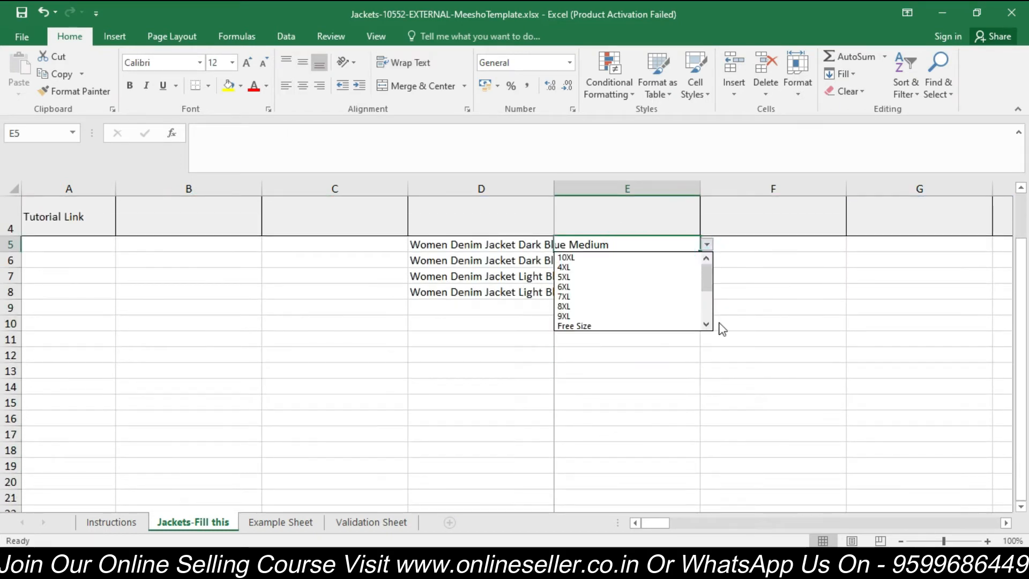
left_click(706, 325)
left_click(706, 325)
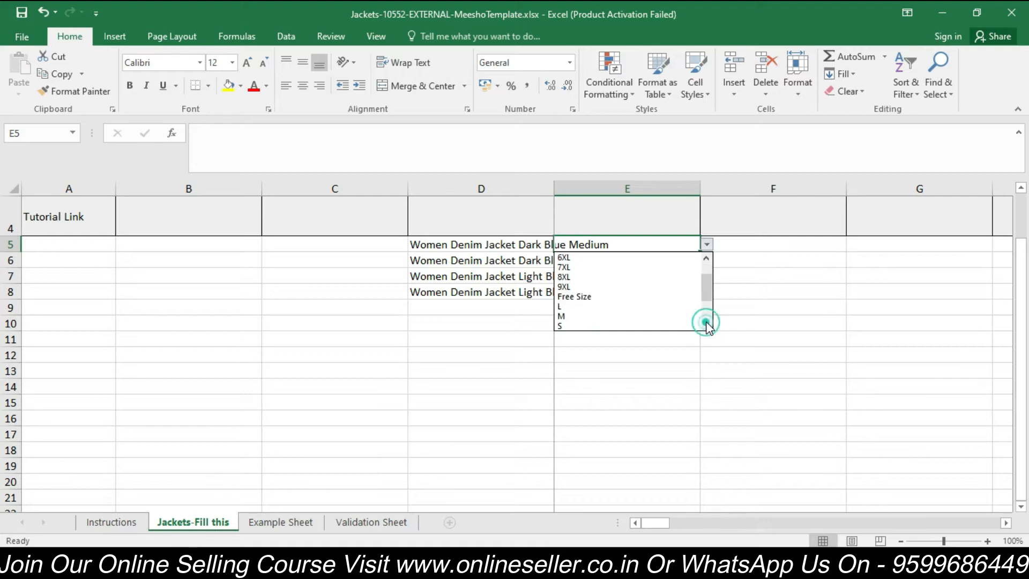
left_click(652, 315)
left_click(707, 245)
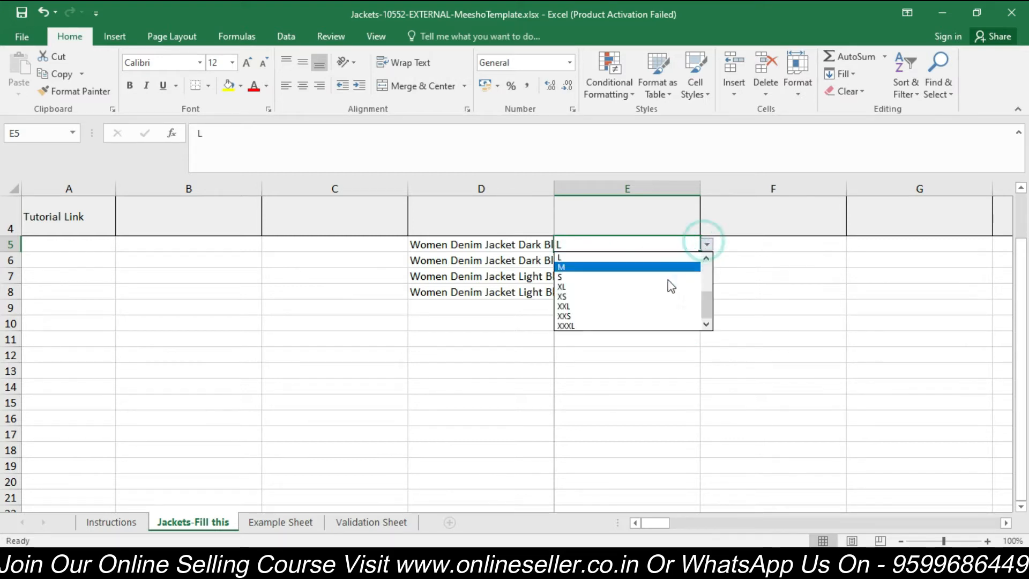
left_click(645, 269)
Step: Choose L as the Variation in E6 for the dark blue large jacket
left_click(595, 272)
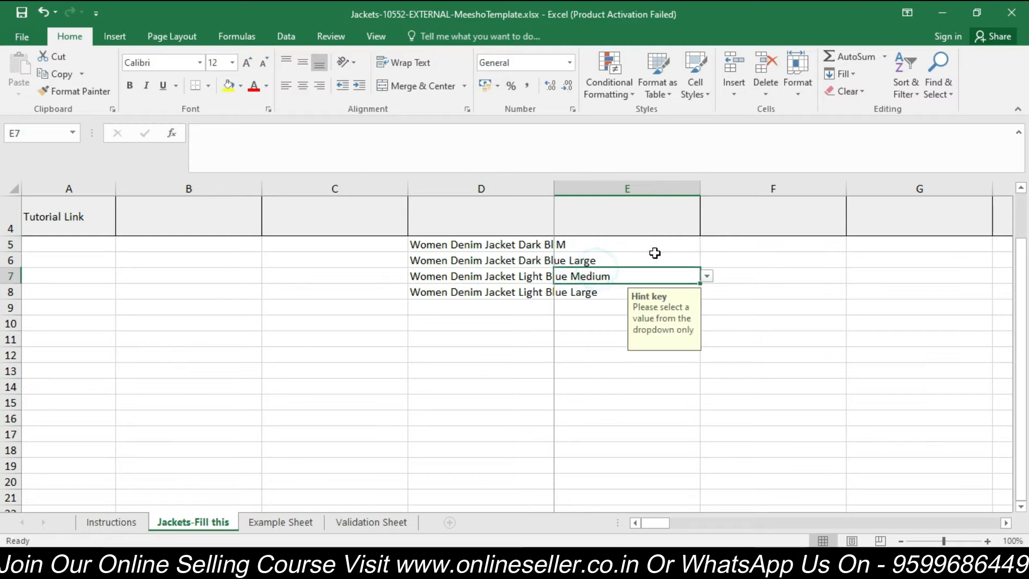
left_click(665, 255)
left_click(707, 260)
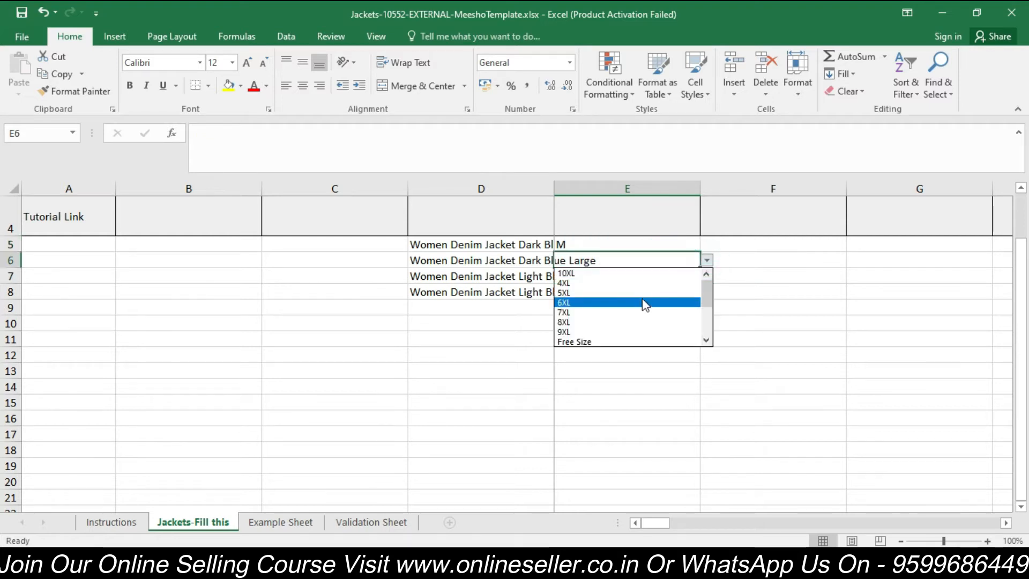
scroll(713, 338, "down", 2)
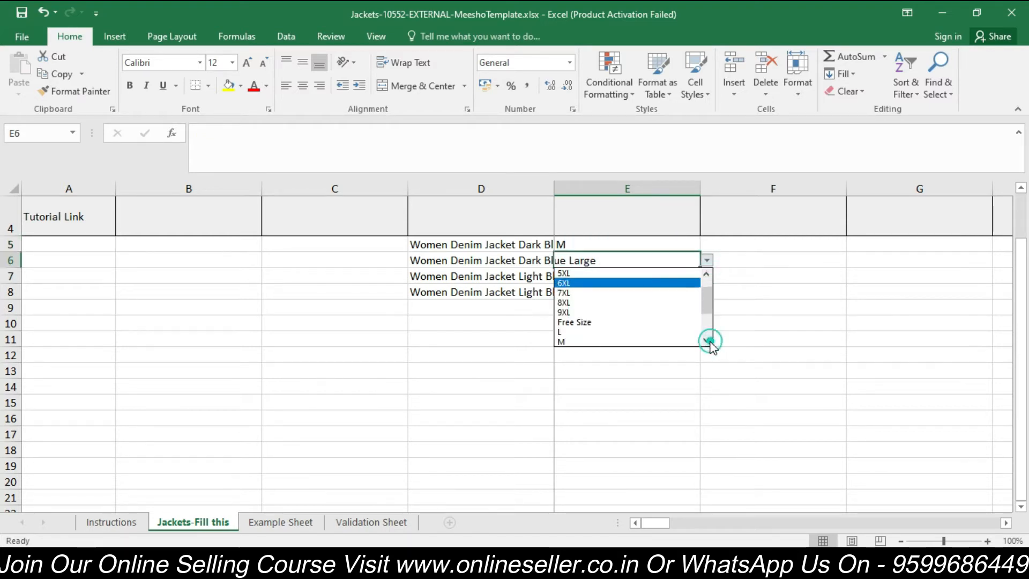
left_click(664, 330)
Step: Choose M as the Variation in E7 for the light blue medium jacket
left_click(593, 290)
left_click(615, 271)
left_click(707, 276)
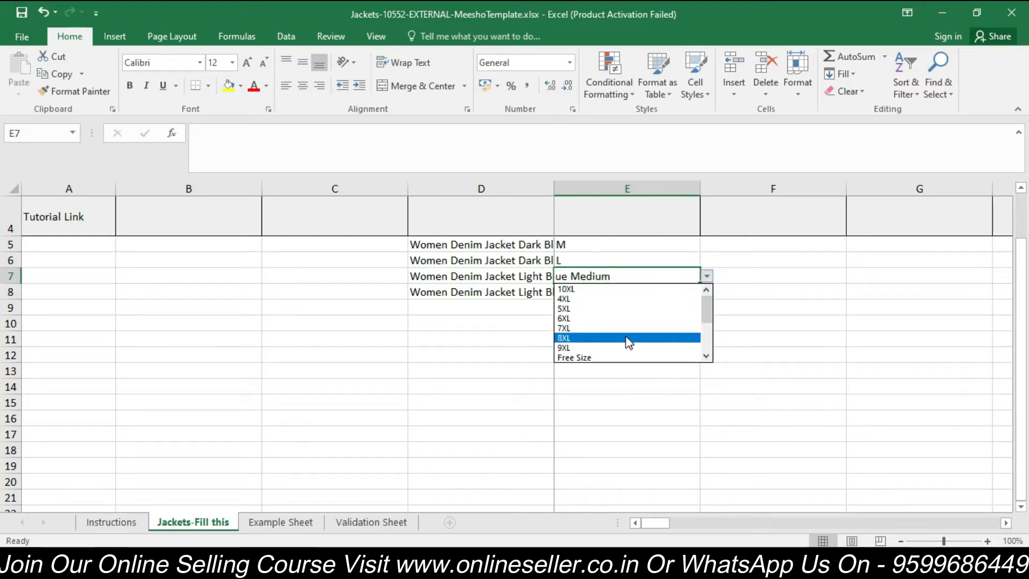
left_click(707, 357)
left_click(707, 357)
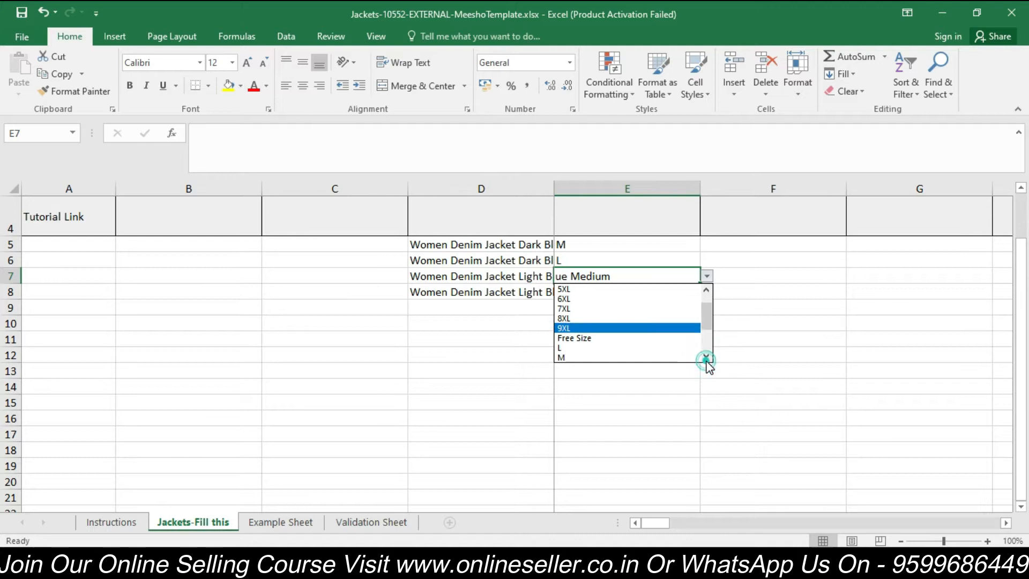
left_click(651, 357)
Step: Choose L as the Variation in E8 for the light blue large jacket
left_click(592, 294)
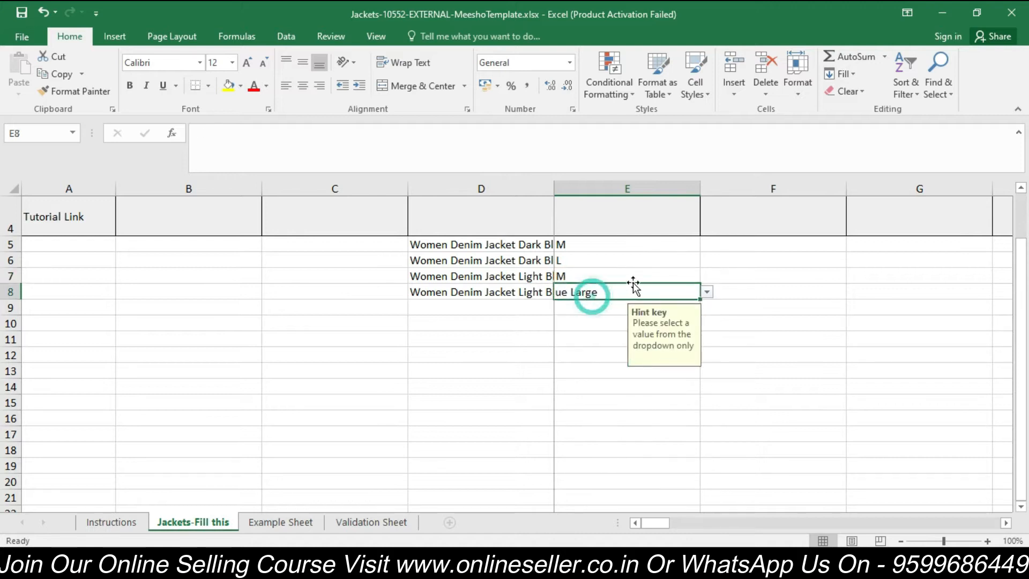
left_click(707, 292)
left_click(707, 373)
left_click(706, 374)
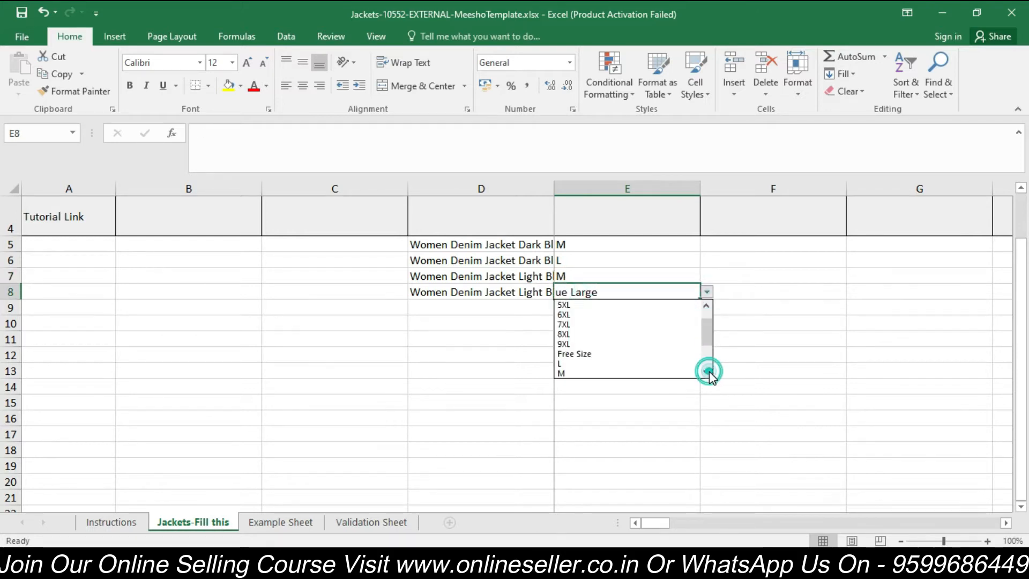
left_click(652, 365)
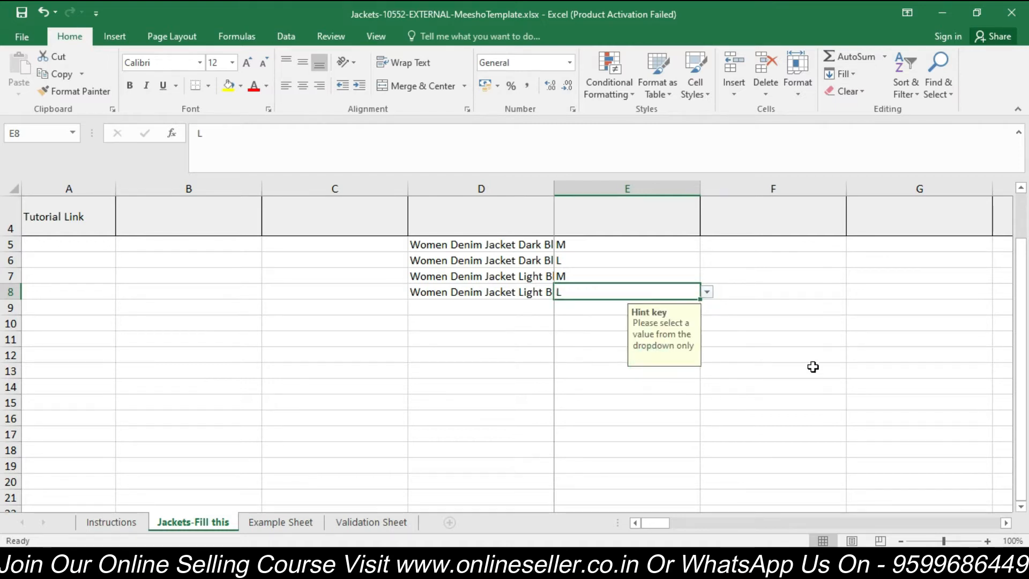
Step: Examine the Meesho Price field description and the input hint for F5
scroll(751, 430, "up", 1)
key("Down")
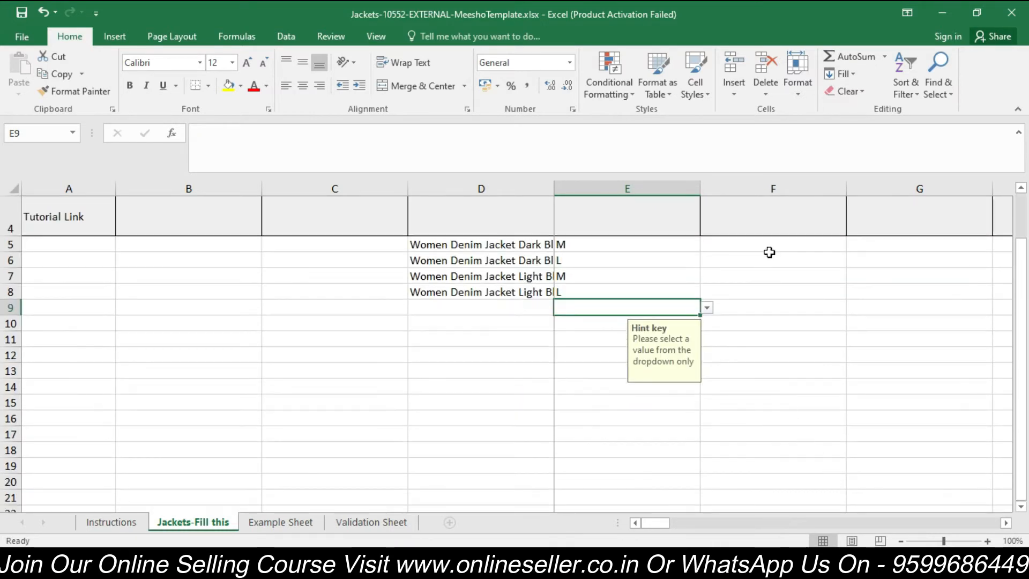
left_click(766, 277)
key("Up")
key("Up")
key("Up")
key("Up")
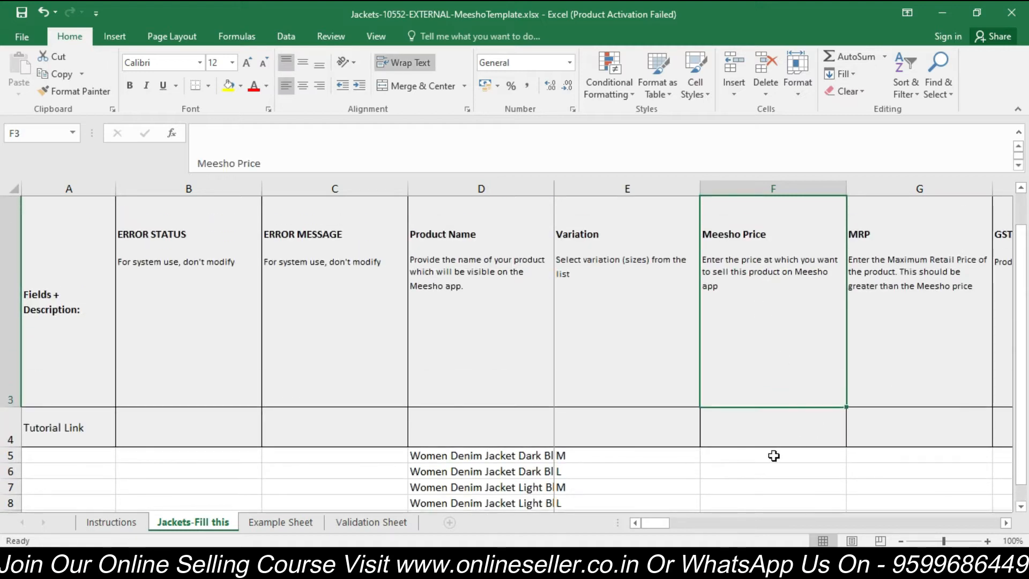
left_click(765, 454)
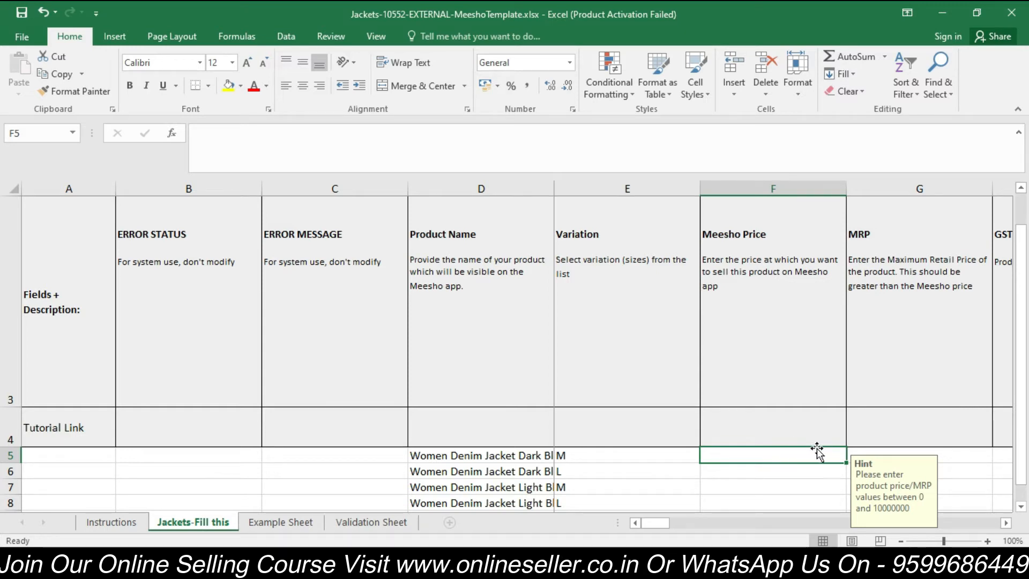
Step: Enter 499 as the MRP in G5 for the first jacket and reselect that cell
left_click(963, 461)
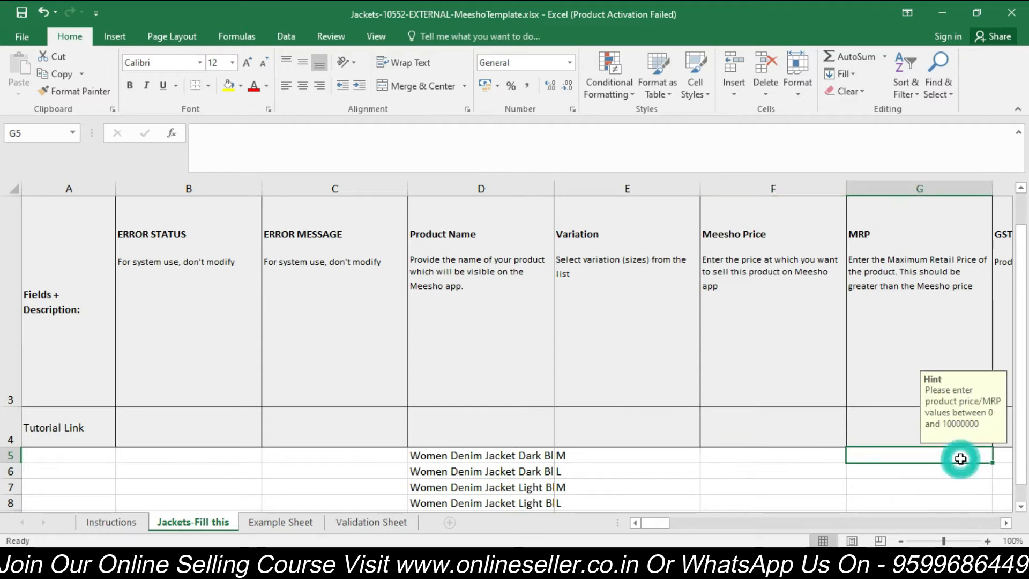
type("499")
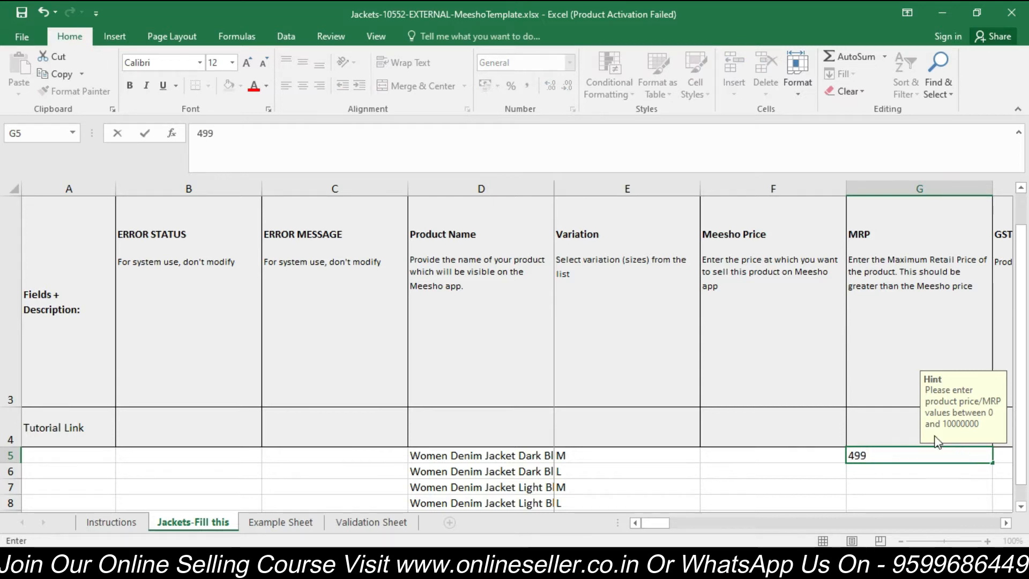
left_click(903, 486)
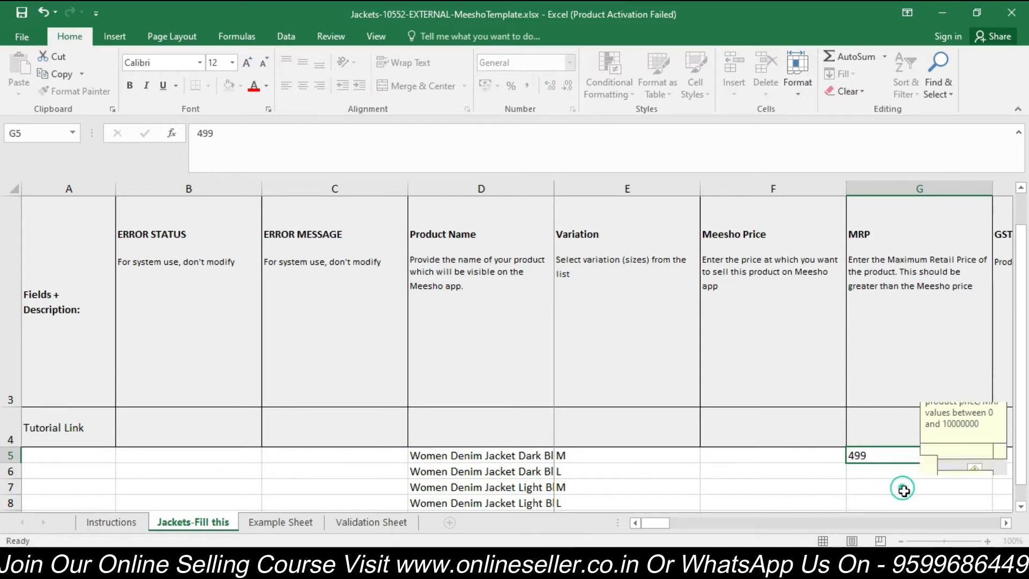
left_click(864, 453)
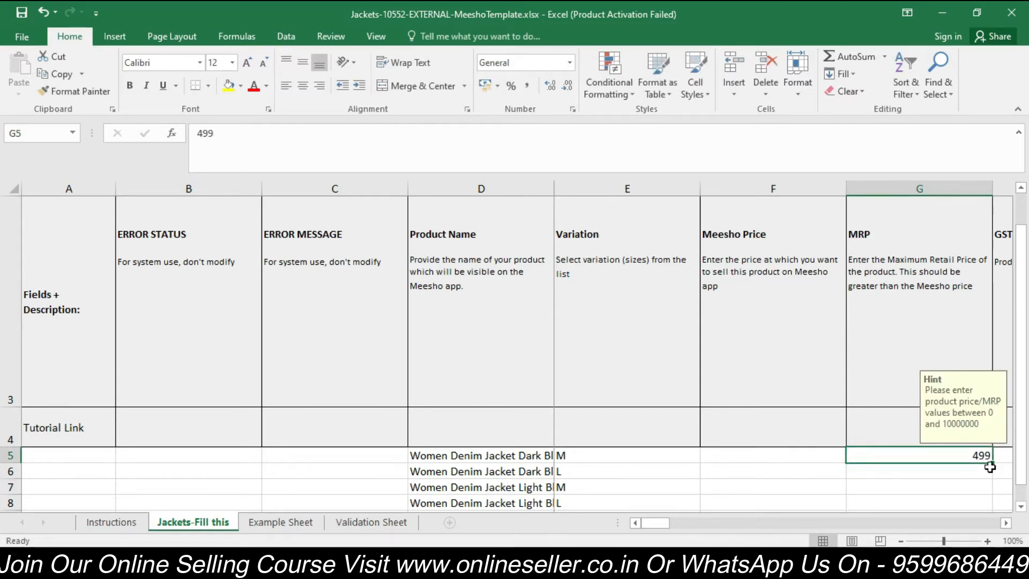
Step: Copy the 499 MRP from G5 down to G8 and fill F5 to F8 with a Meesho Price of 299
left_click_drag(991, 466, 987, 505)
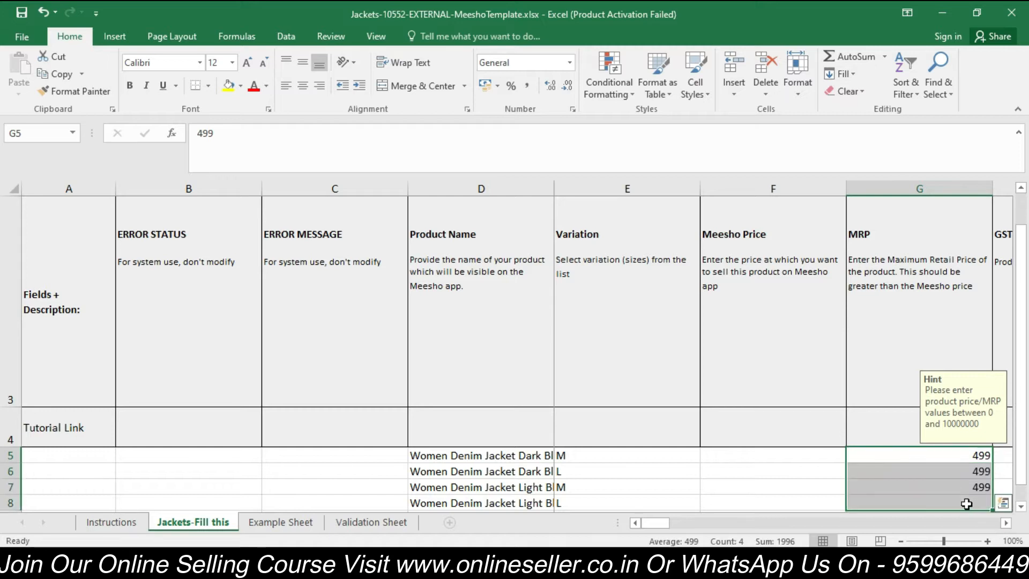
left_click(788, 453)
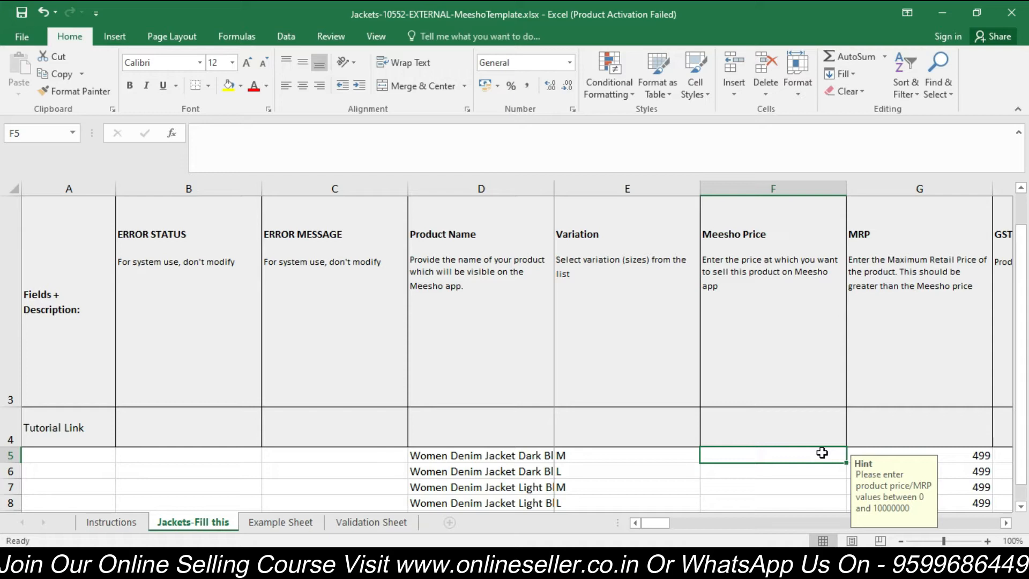
type("499")
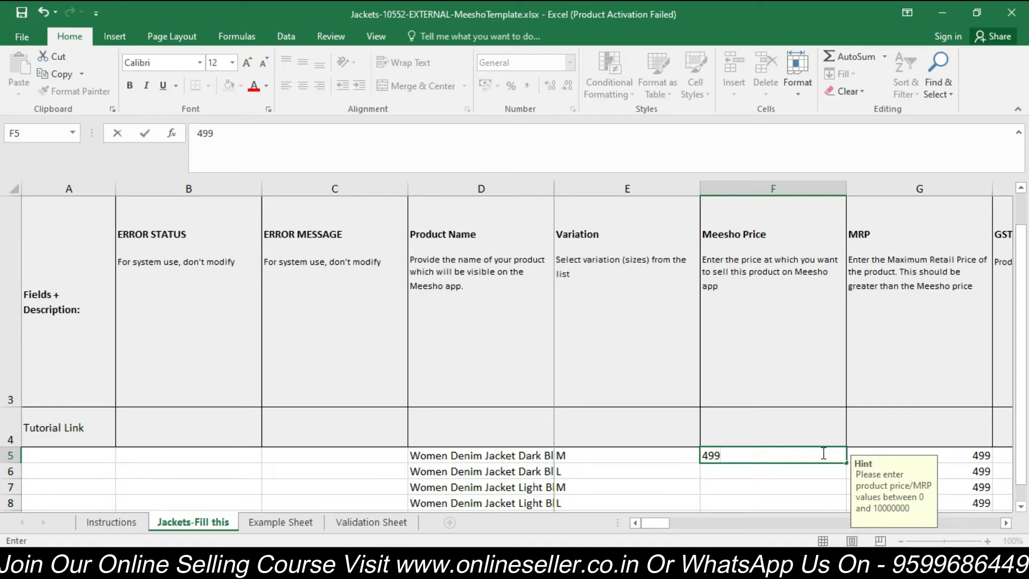
left_click_drag(737, 456, 707, 457)
type("9")
left_click_drag(788, 477, 788, 485)
left_click(832, 458)
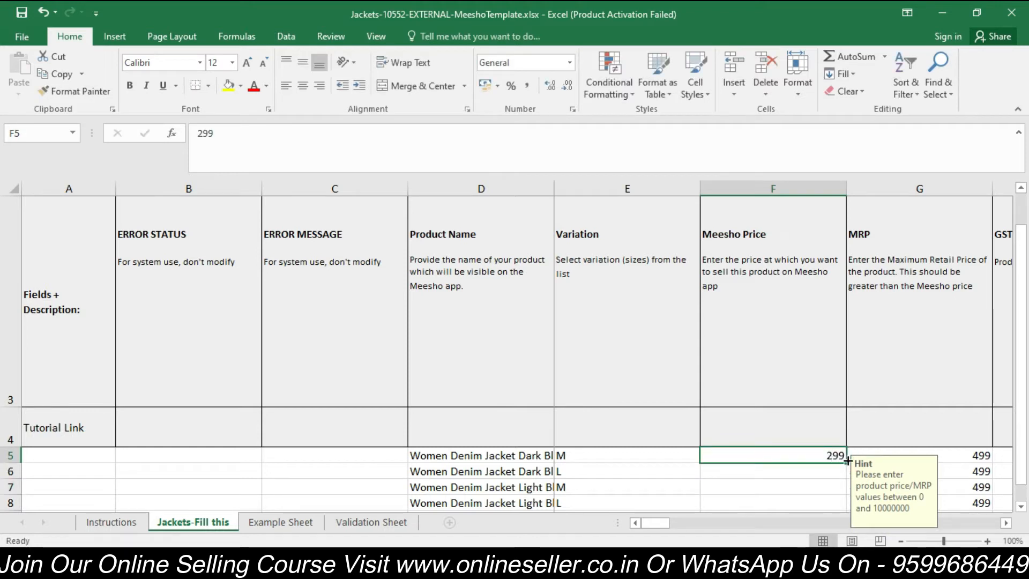
left_click_drag(847, 460, 847, 504)
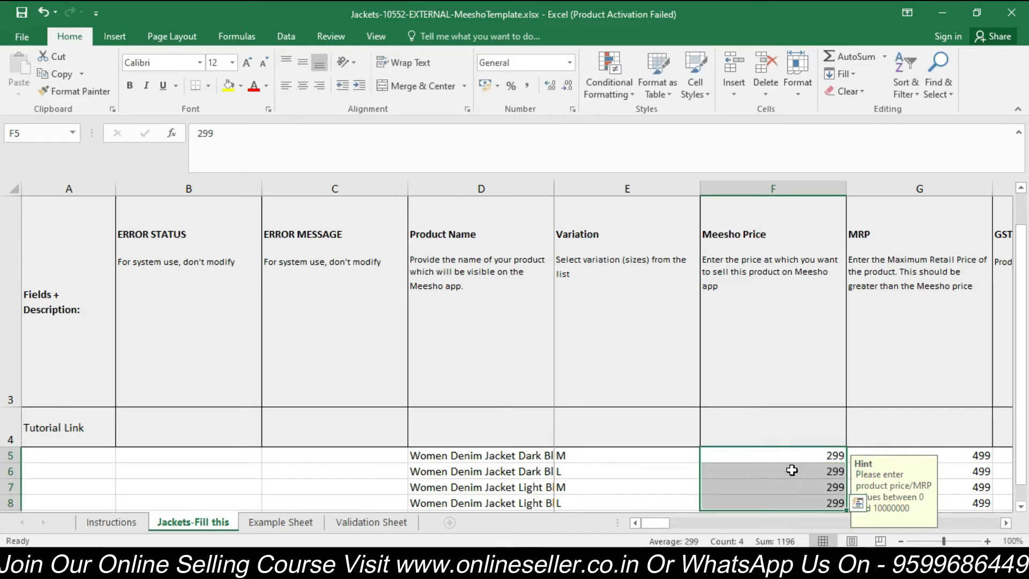
Step: Enter 12 as the GST % in H5 for the dark blue medium jacket
left_click(1006, 523)
left_click(1006, 523)
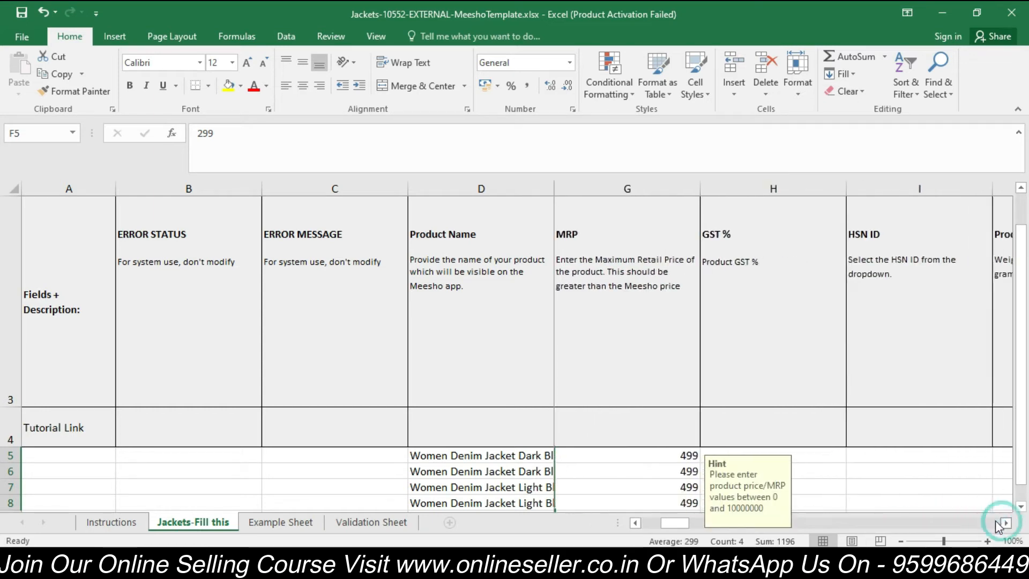
left_click(837, 456)
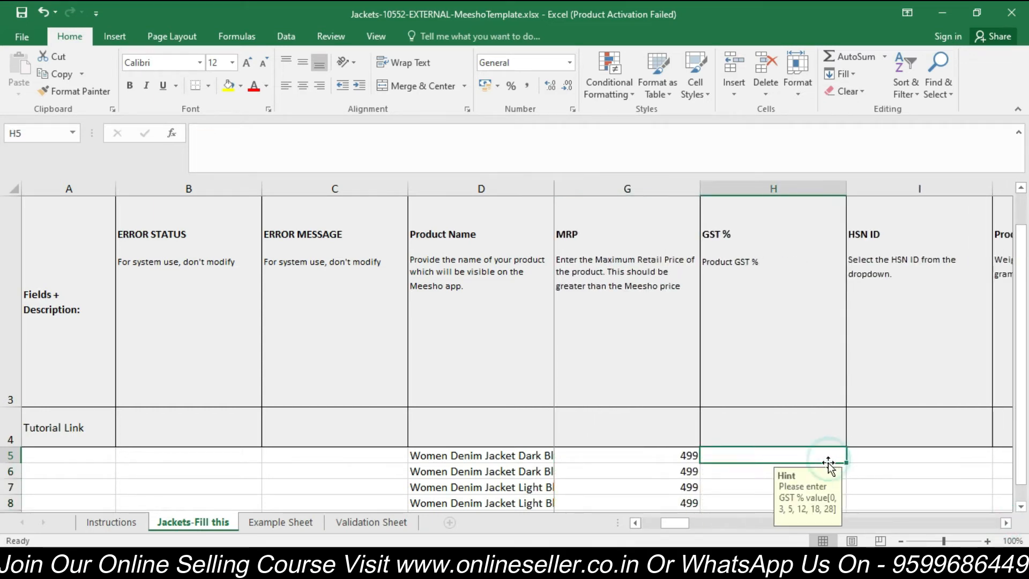
scroll(835, 457, "up", 1)
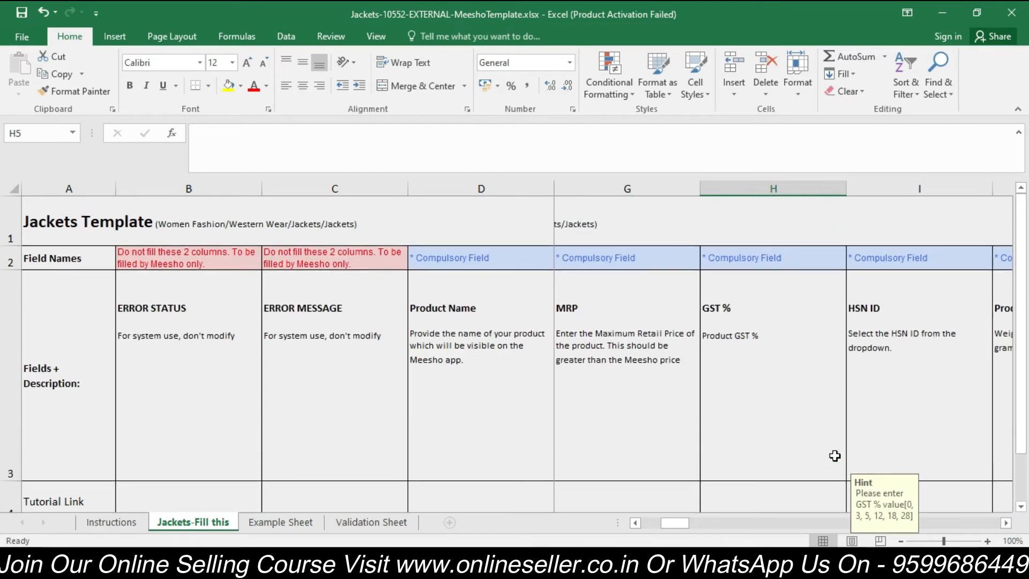
left_click(1021, 507)
left_click(1021, 507)
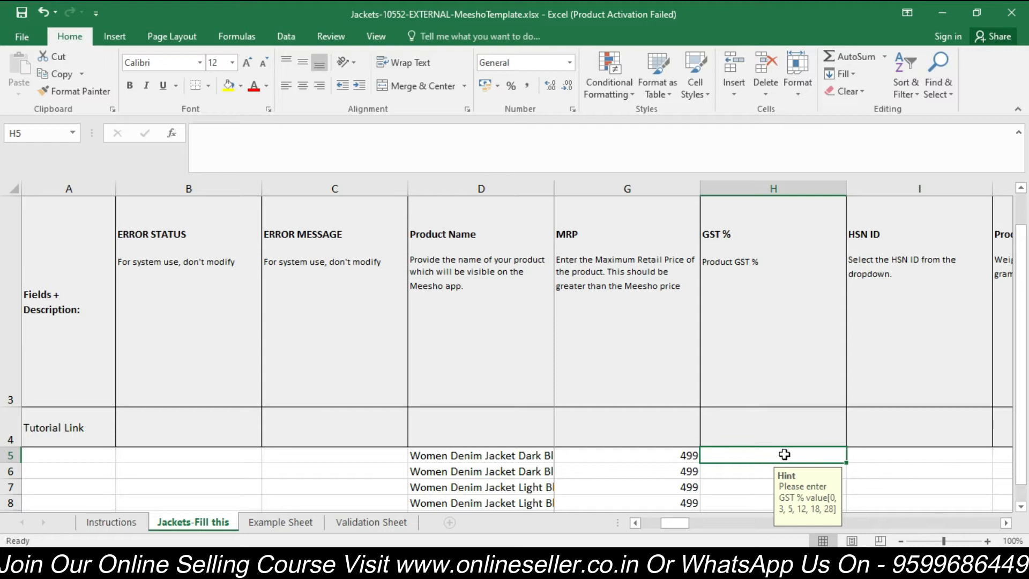
type("12")
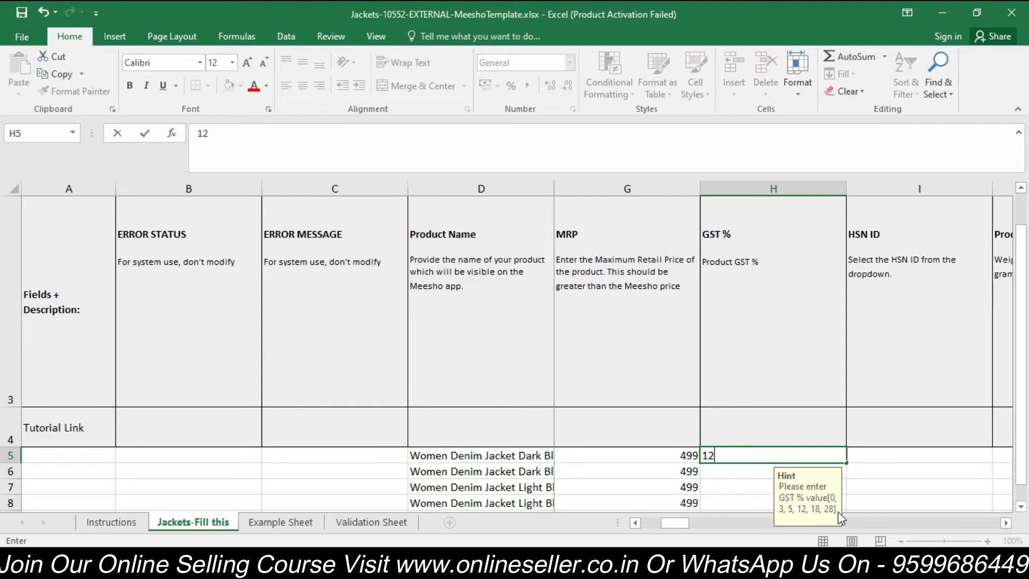
Step: Enter 12 as the GST % in H6, H7 and H8 for the remaining three jackets
left_click(730, 475)
type("12")
left_click(760, 493)
type("12")
left_click(760, 502)
type("12")
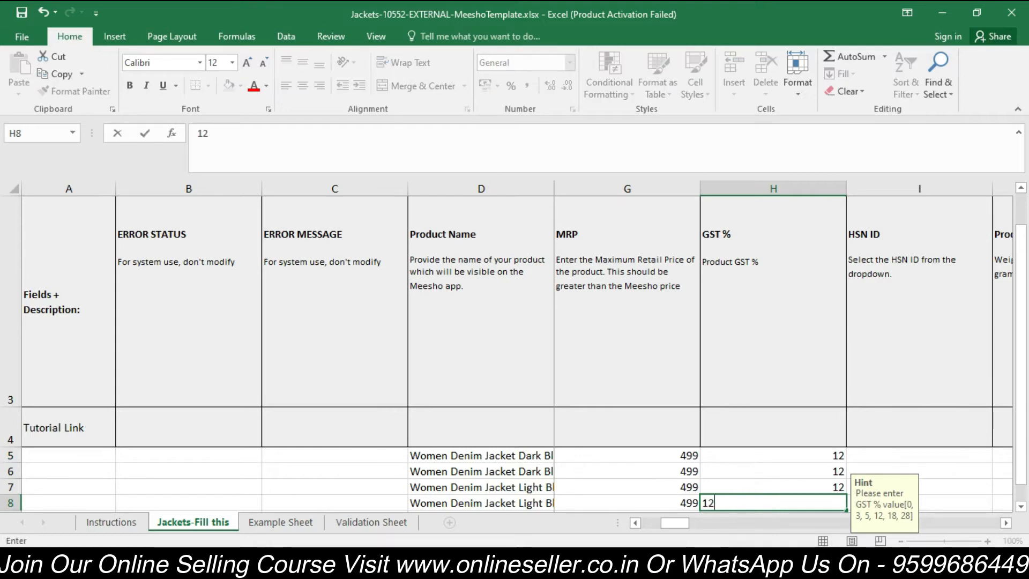
Step: Switch to the Chrome browser and search Google for "gst on denim jacket" in a new tab
mouse_move(501, 562)
left_click(485, 523)
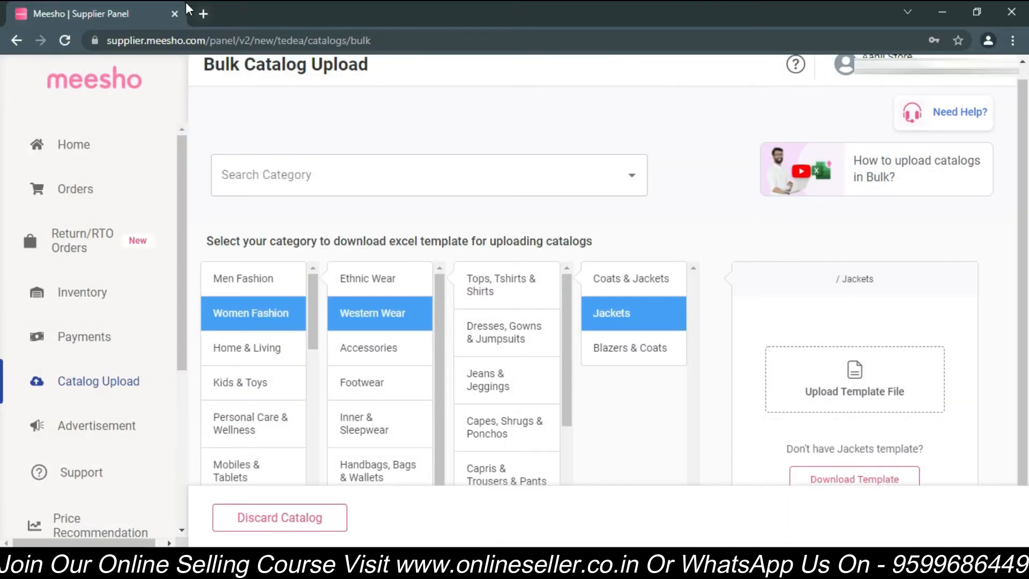
left_click(204, 14)
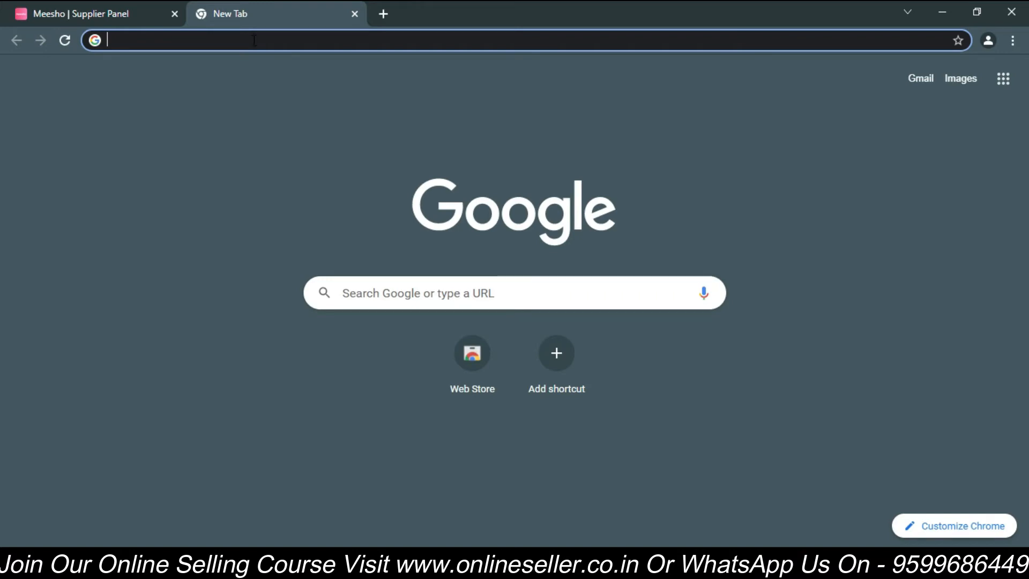
type("gst rate on jacket price 300")
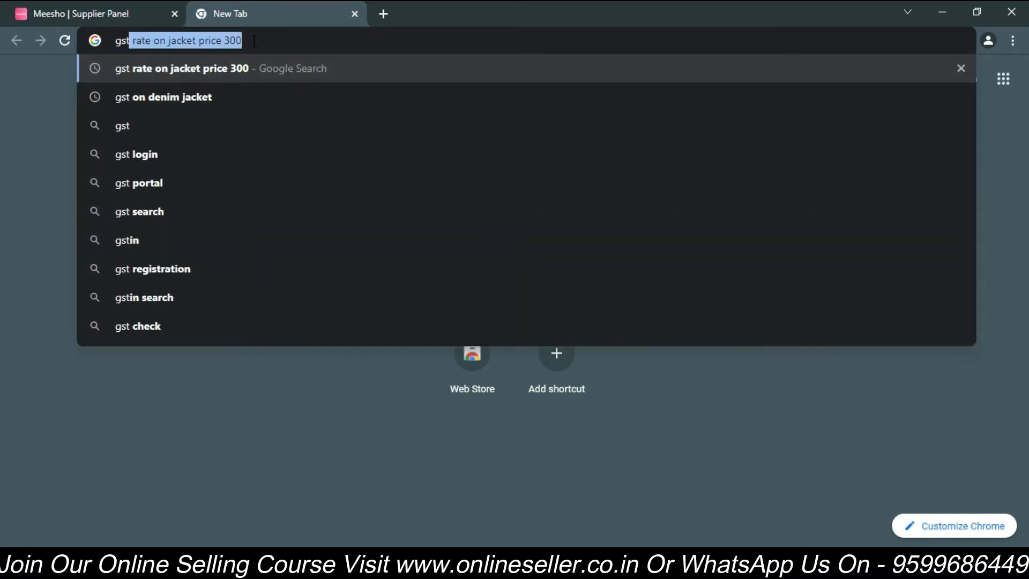
left_click(260, 89)
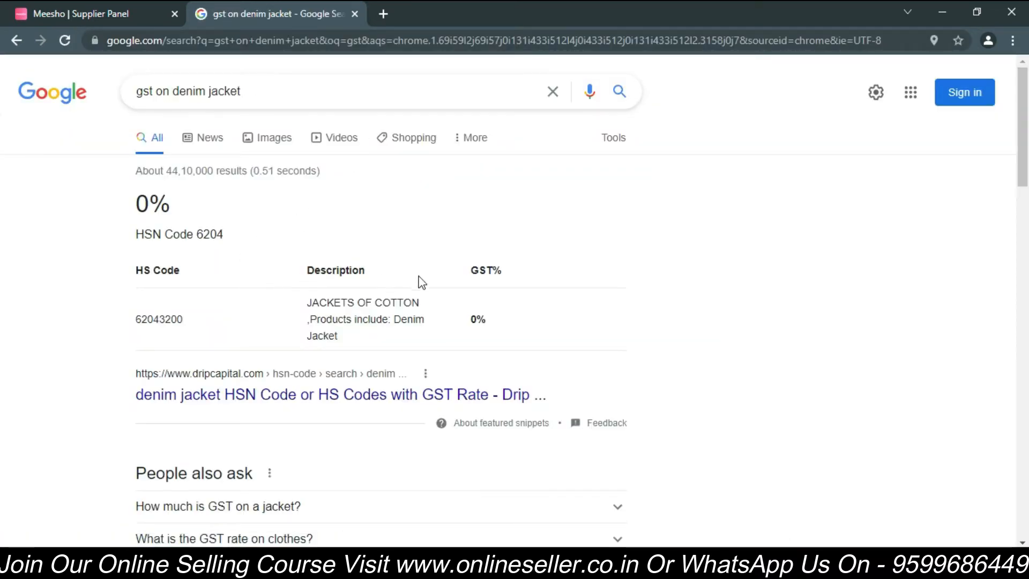
Step: Read the answer to "How much is GST on a jacket?", then close the search tab and return to the Excel template
scroll(970, 214, "down", 5)
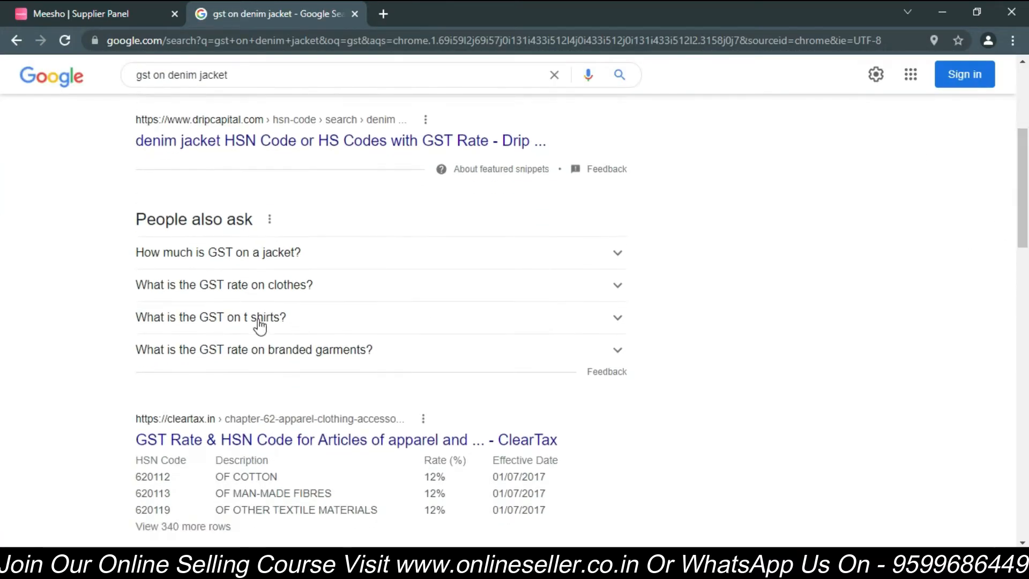
left_click(291, 256)
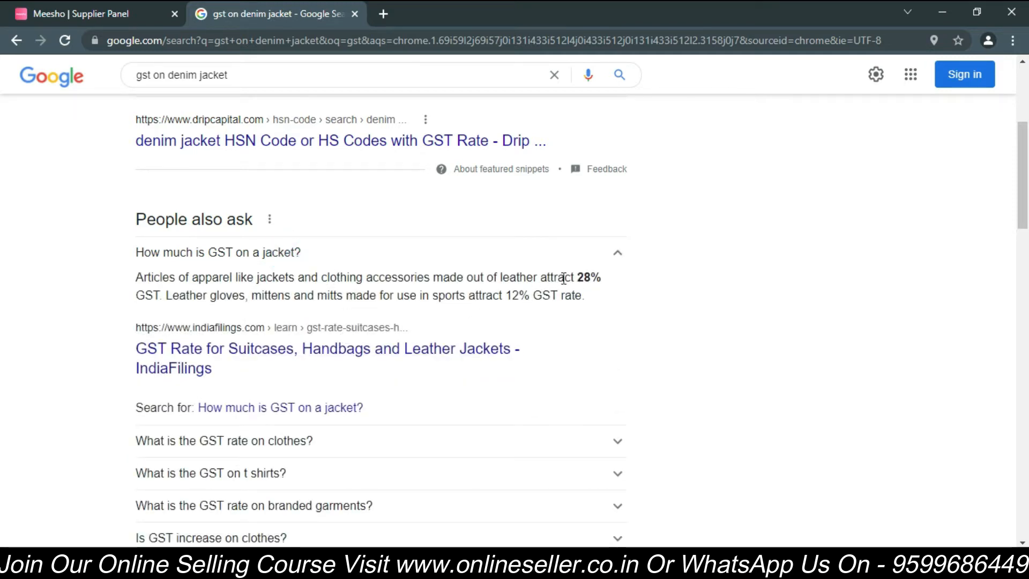
left_click_drag(513, 296, 532, 296)
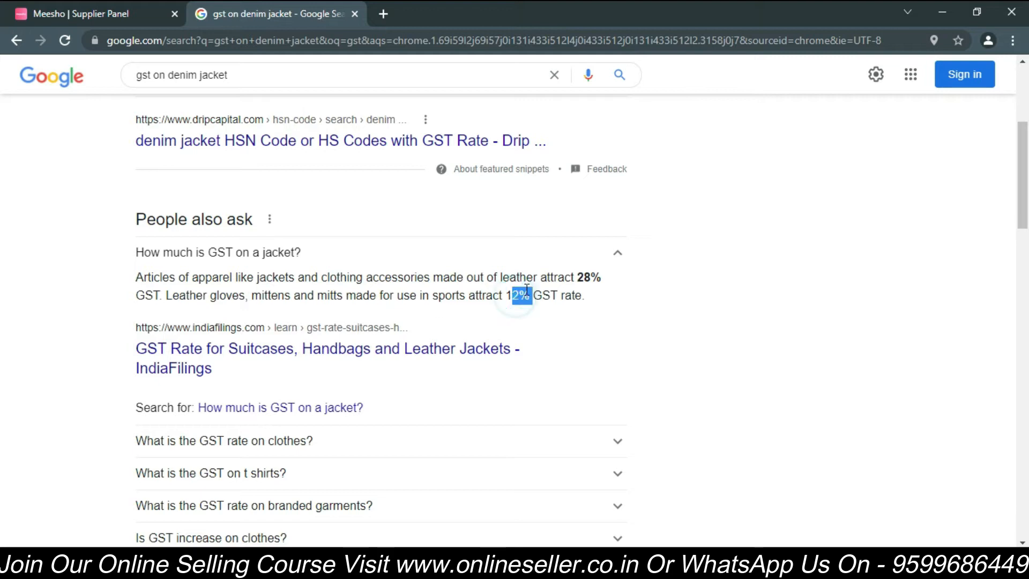
left_click(355, 14)
left_click(558, 506)
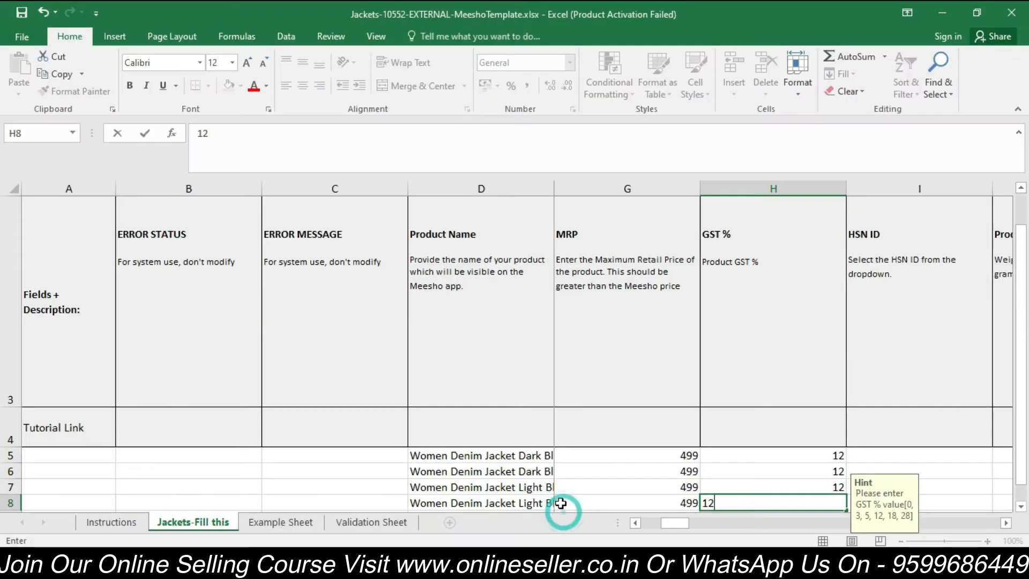
Step: Choose 158374 as the HSN ID in I5 for the first jacket
left_click(939, 459)
key("Right")
key("Right")
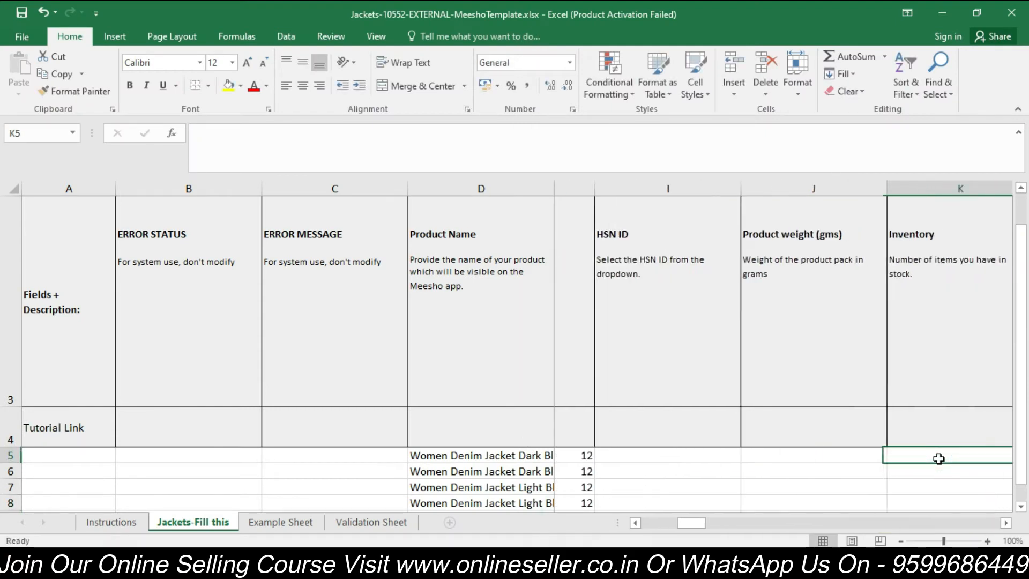
left_click(664, 466)
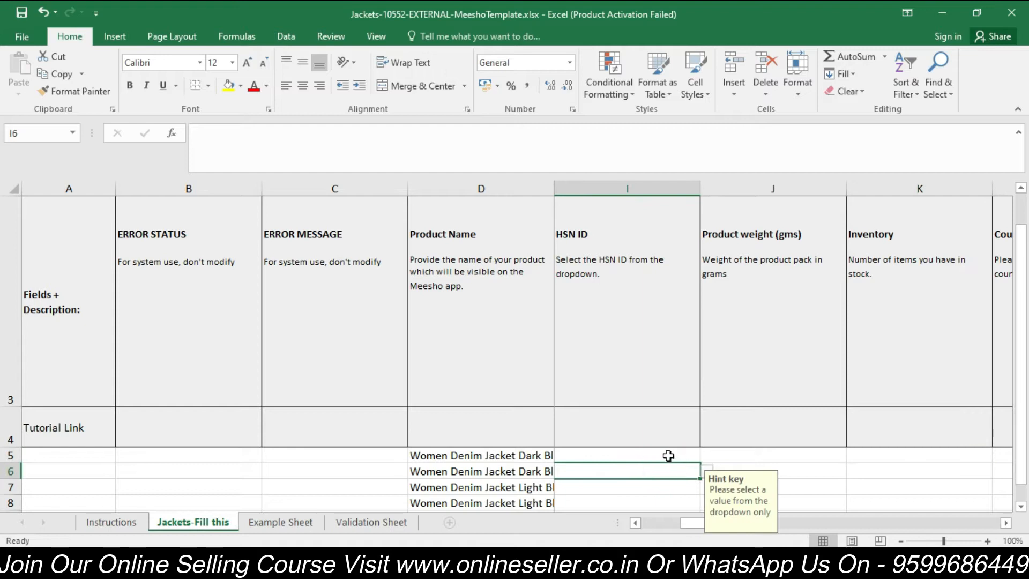
left_click(669, 457)
left_click(707, 457)
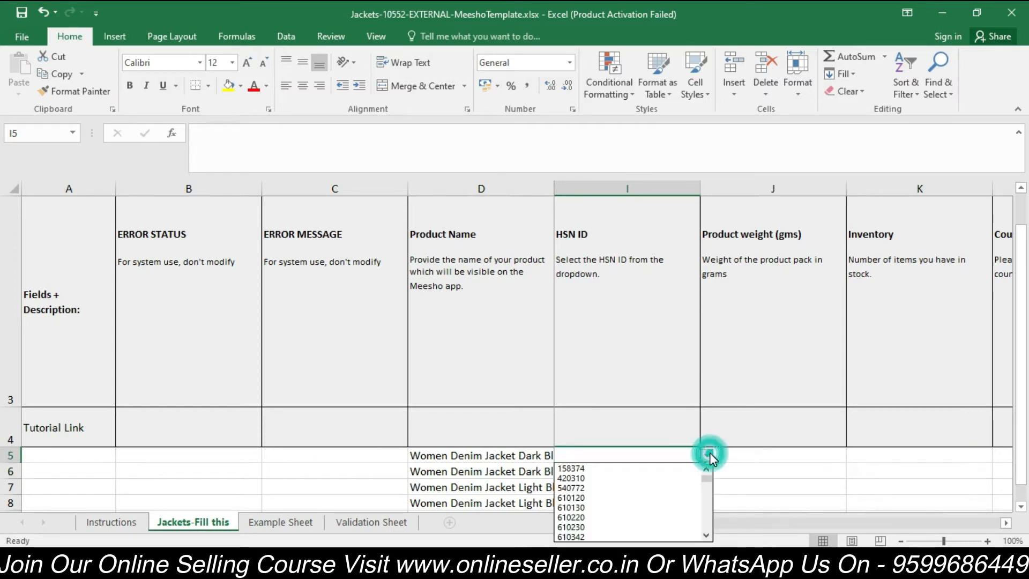
left_click(651, 469)
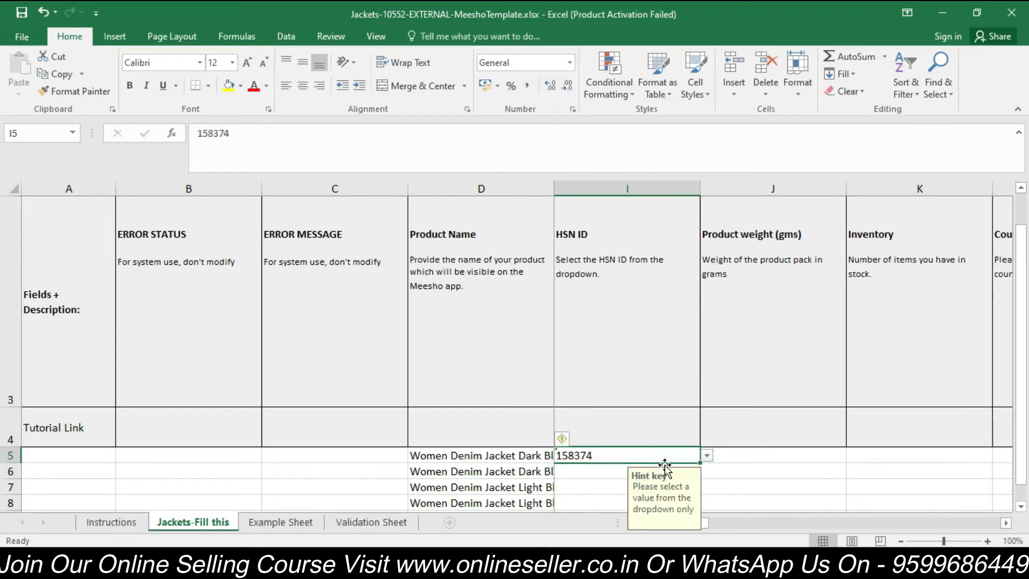
Step: Fill the HSN ID from I5 down to I8 and choose 158374 individually for I6, I7 and I8
left_click_drag(696, 461, 693, 512)
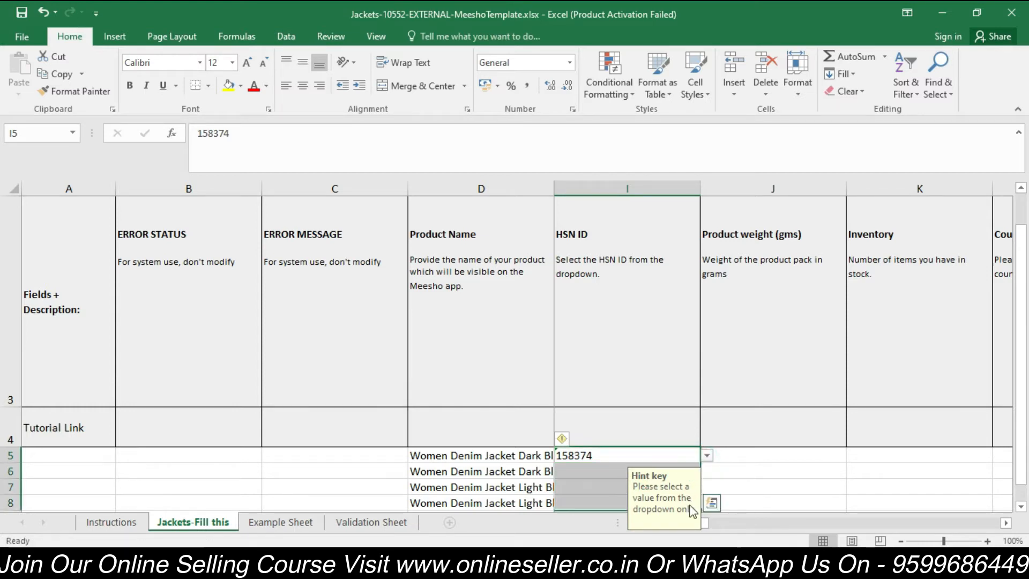
left_click(604, 470)
left_click(707, 471)
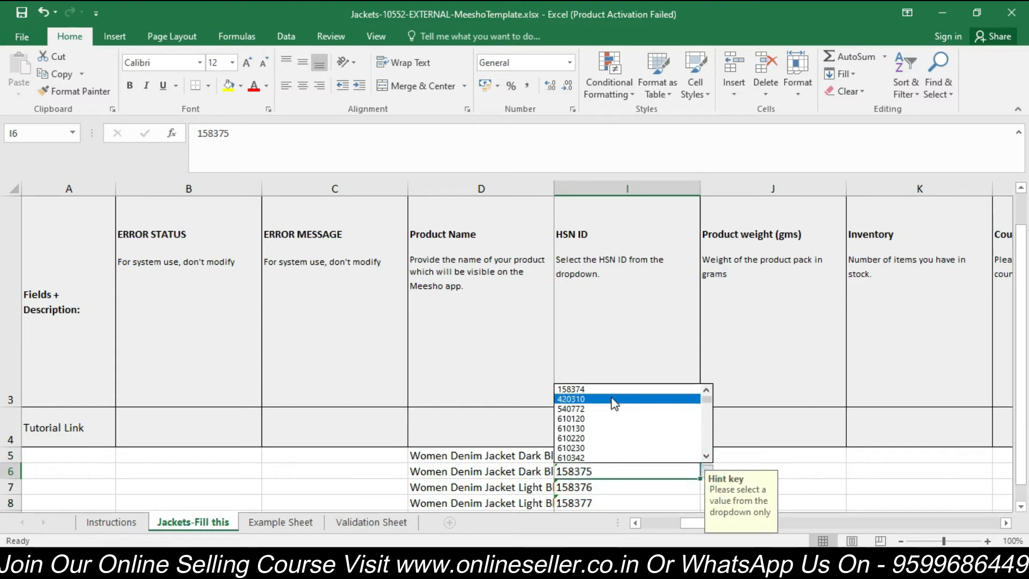
left_click(595, 393)
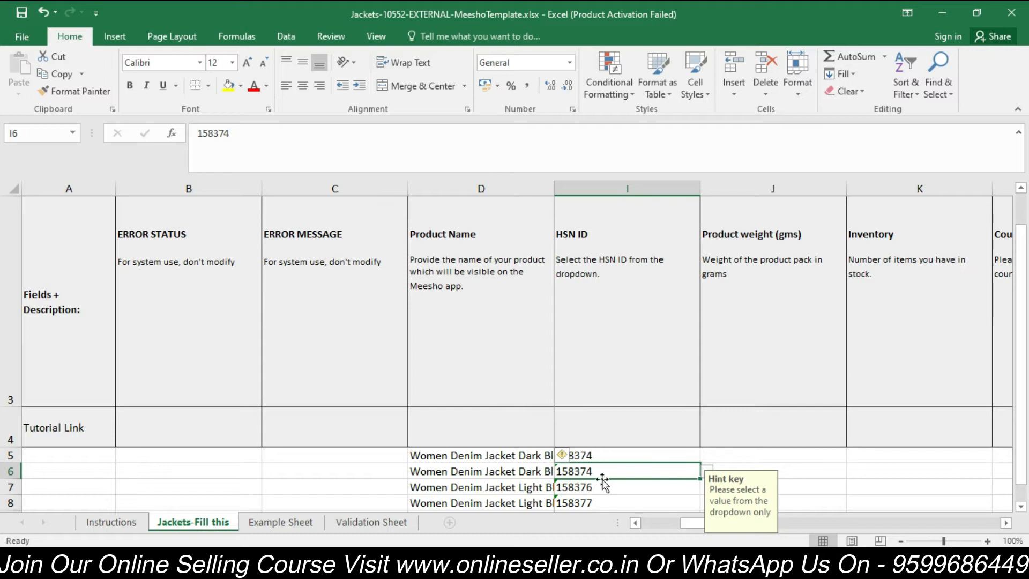
left_click(635, 491)
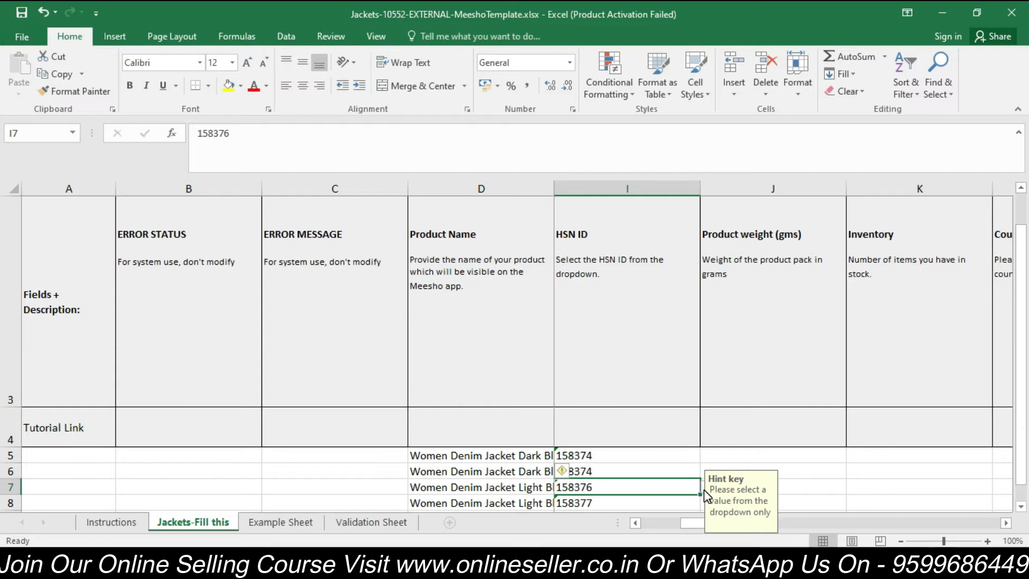
left_click(703, 489)
left_click(616, 405)
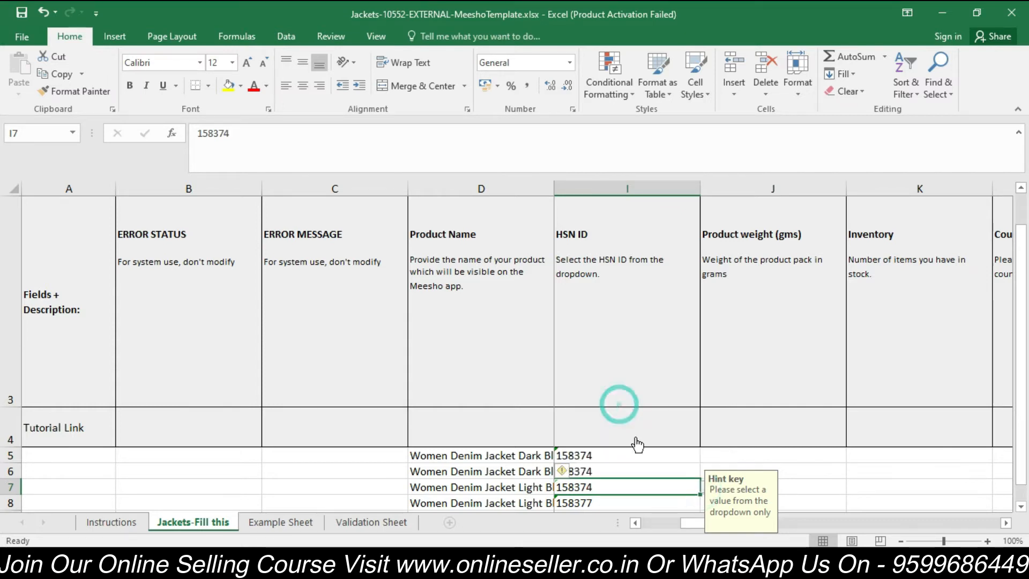
left_click(659, 502)
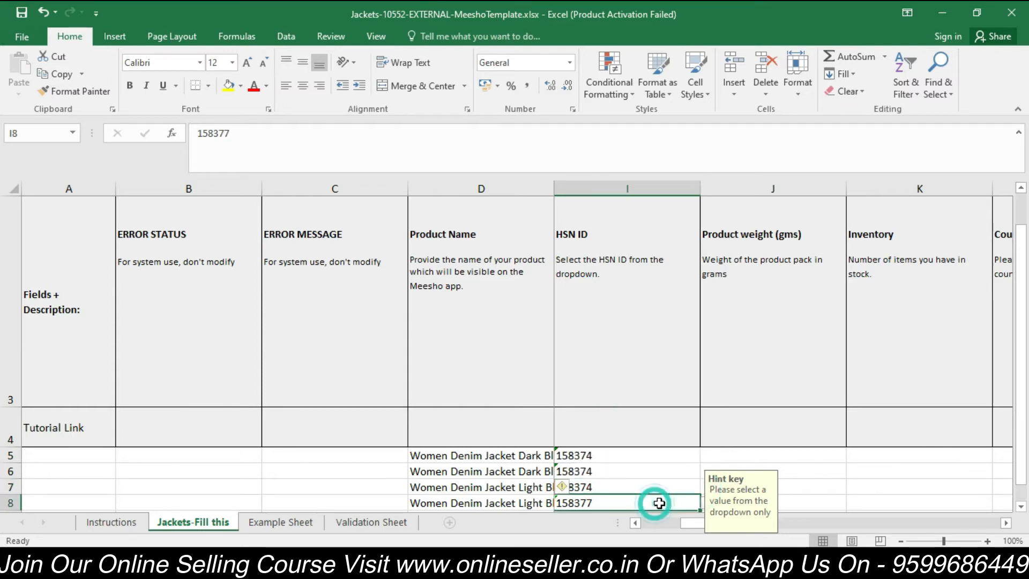
left_click(706, 502)
left_click(641, 421)
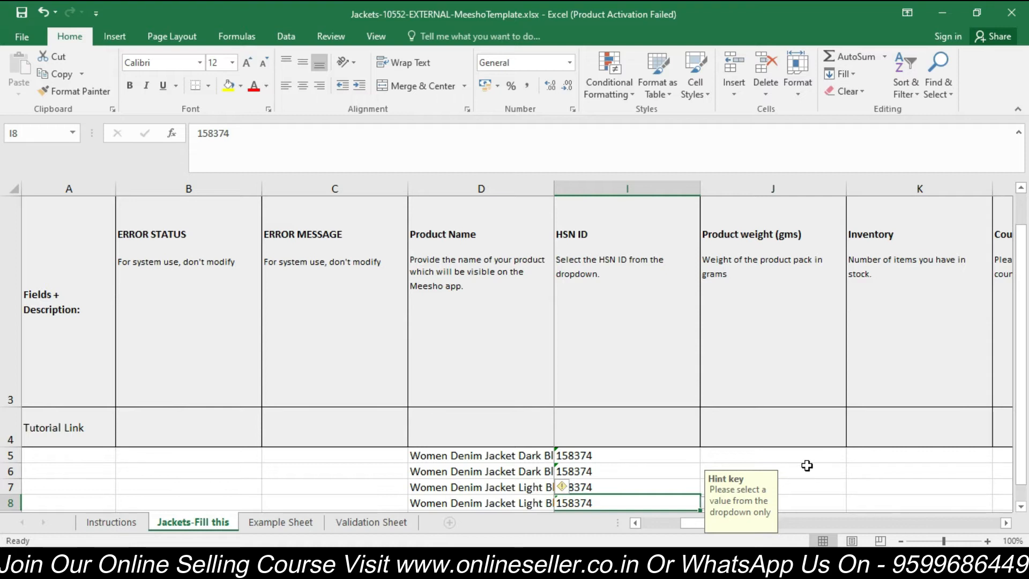
Step: Enter 250 as the Product weight in J5 and copy it down to J8 for all four jackets
left_click(755, 456)
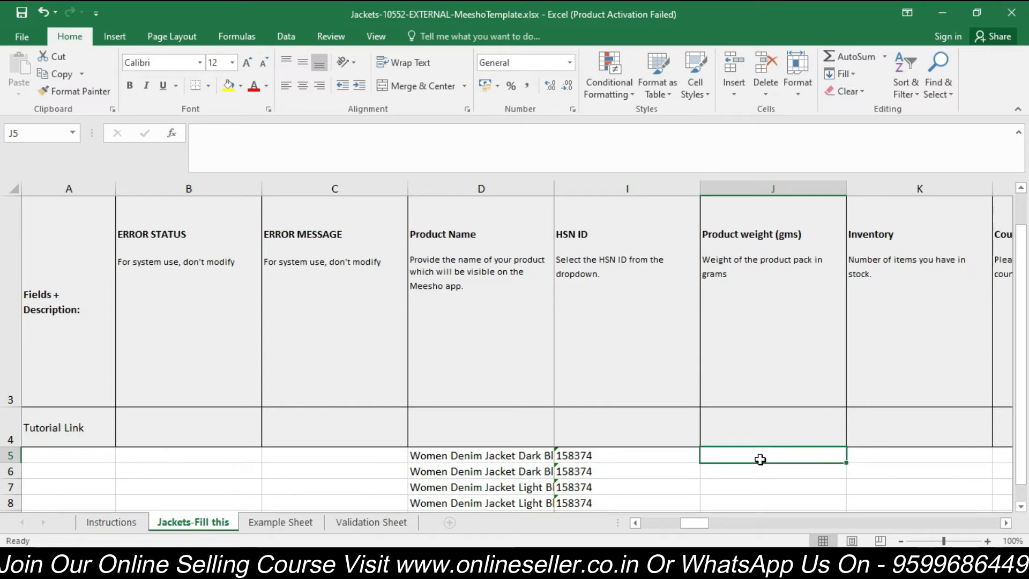
type("250")
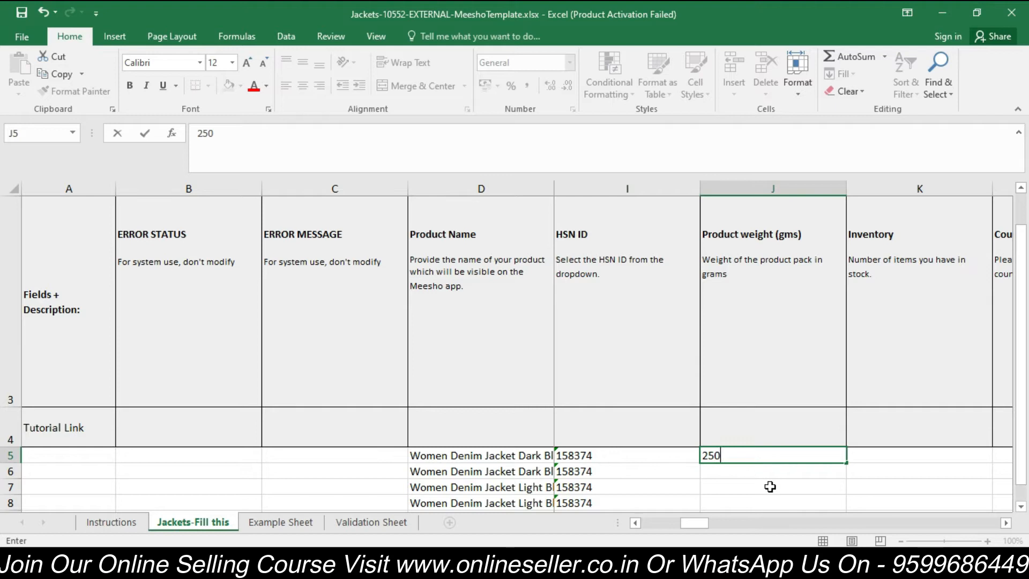
key("Return")
left_click(790, 458)
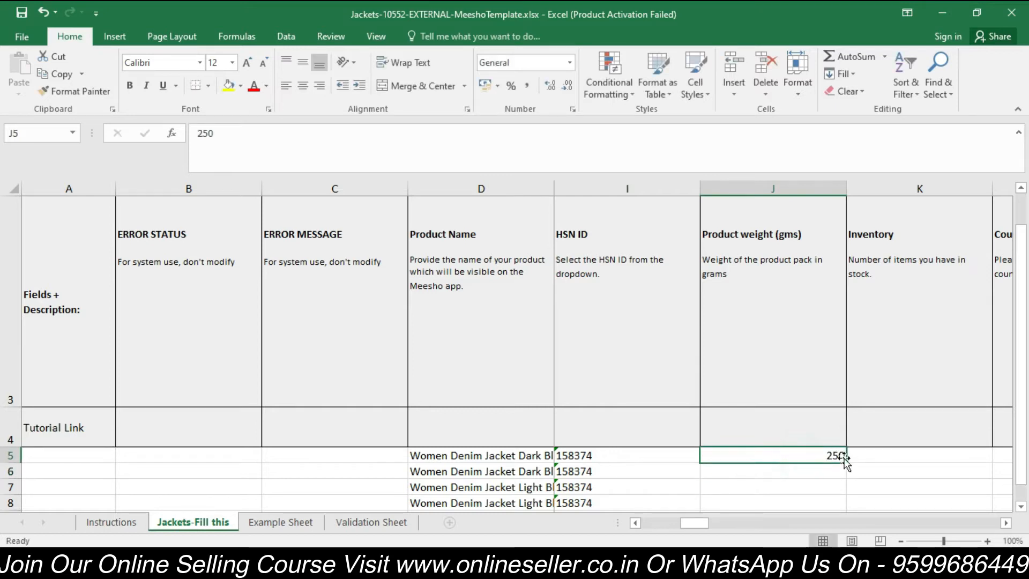
left_click_drag(845, 462, 804, 298)
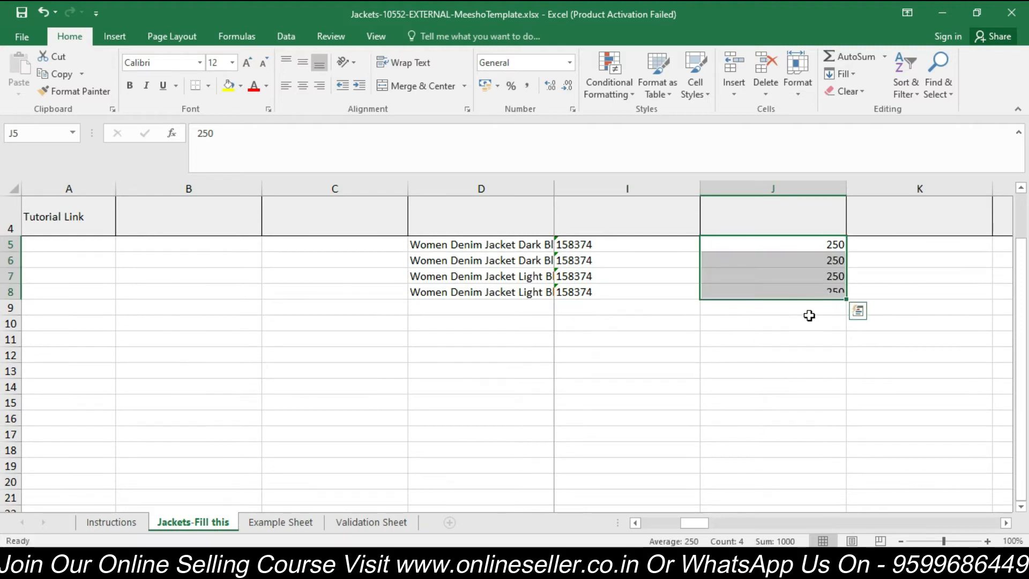
scroll(794, 391, "up", 2)
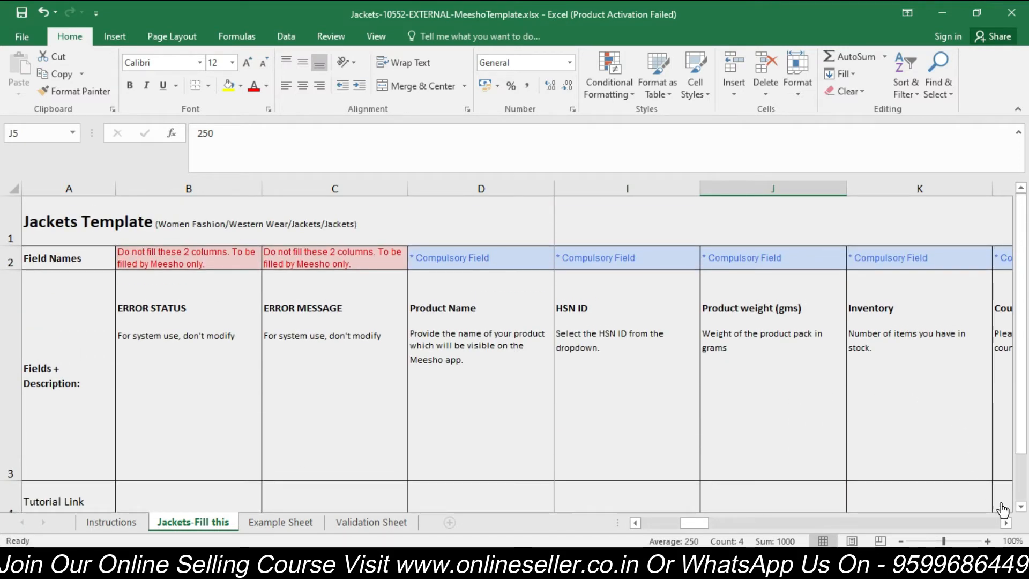
Step: Enter 2 as the Inventory in K5 through K8 for all four jackets
left_click(1021, 507)
left_click(1021, 507)
left_click(1006, 524)
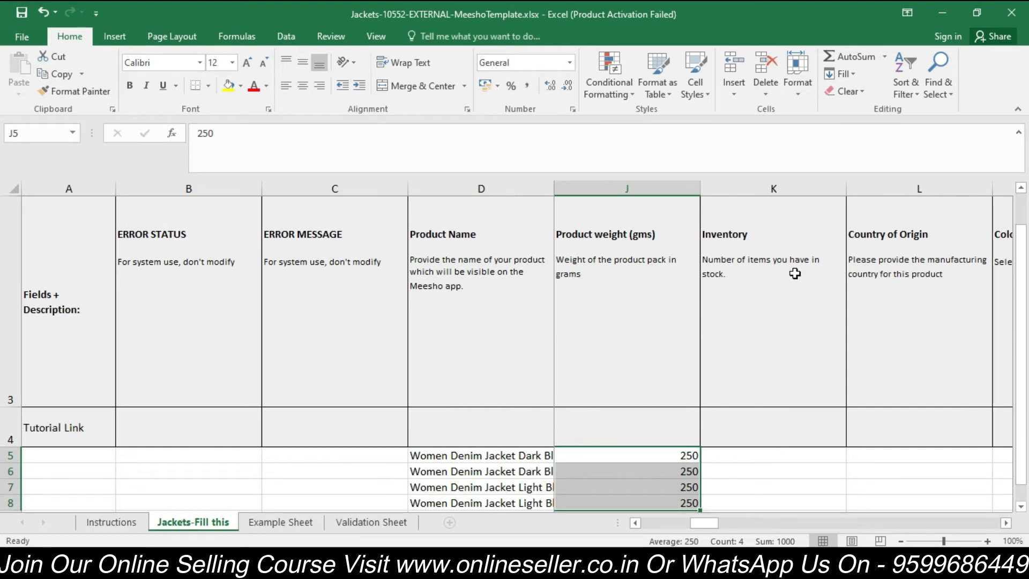
left_click(784, 459)
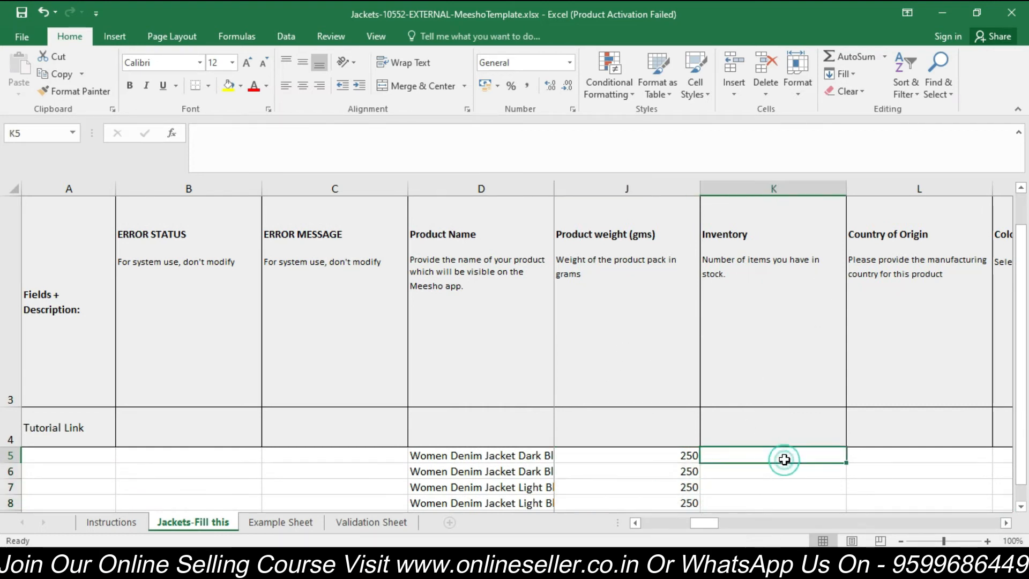
type("2")
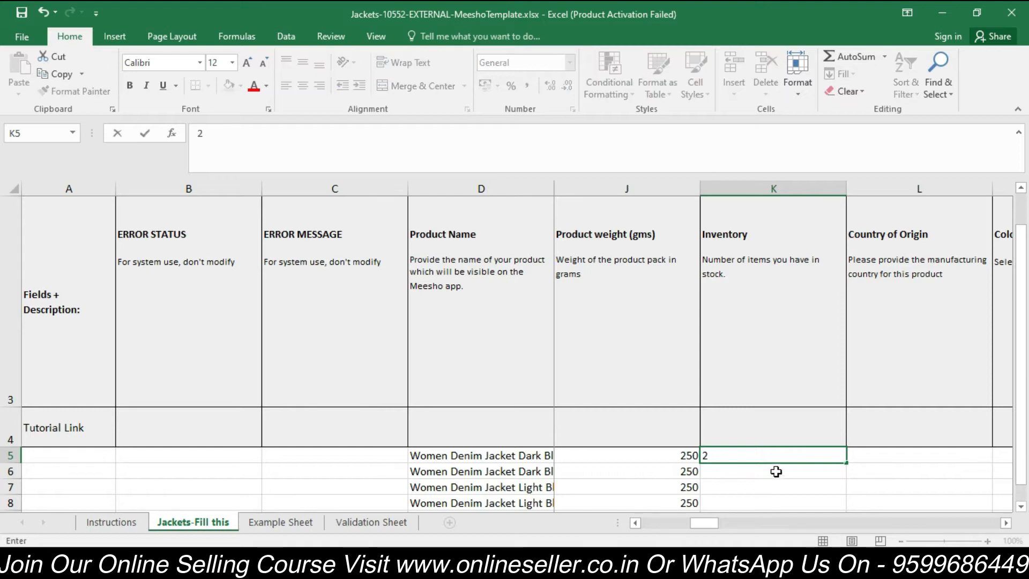
key("Return")
type("2")
key("Return")
type("2")
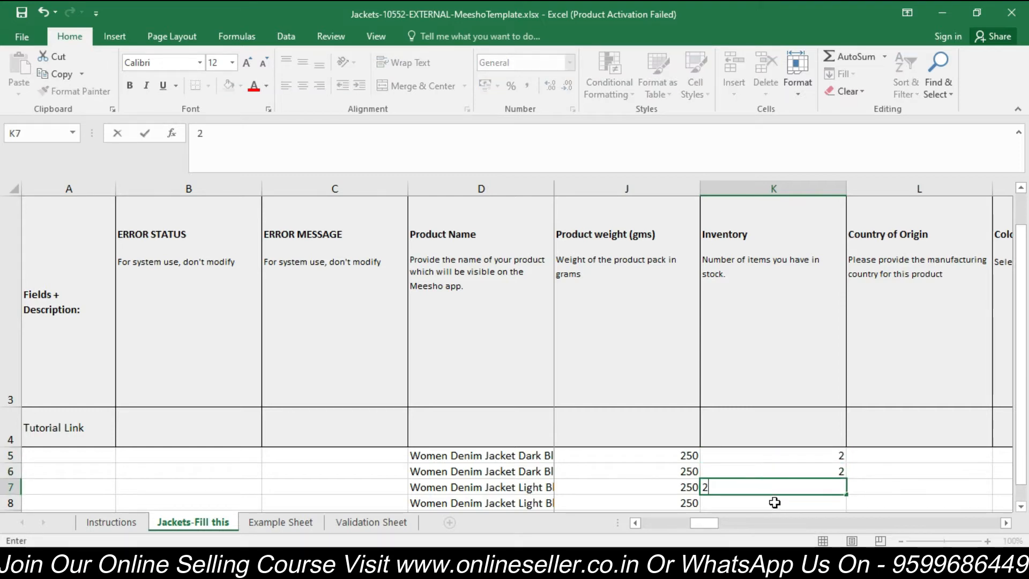
left_click(774, 503)
type("2")
left_click(807, 486)
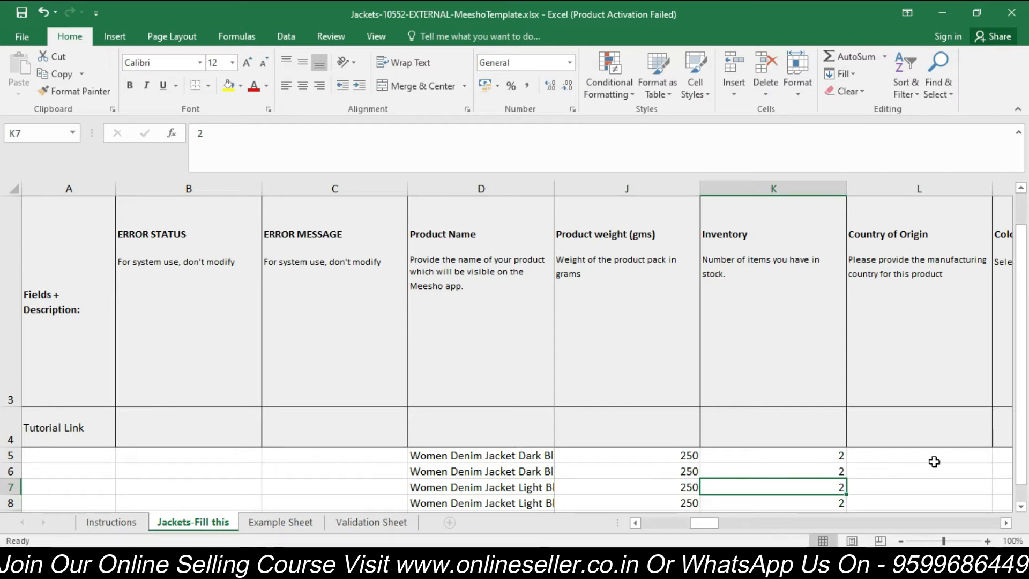
Step: Choose India as the Country of Origin in L5 and L6 for the two dark blue jackets
left_click(1008, 523)
left_click(781, 455)
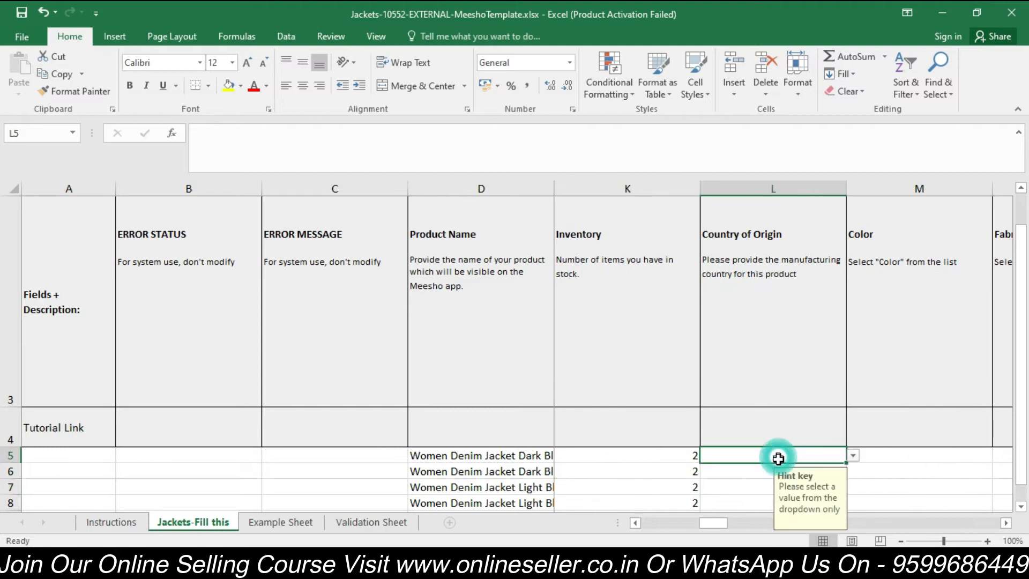
left_click(853, 455)
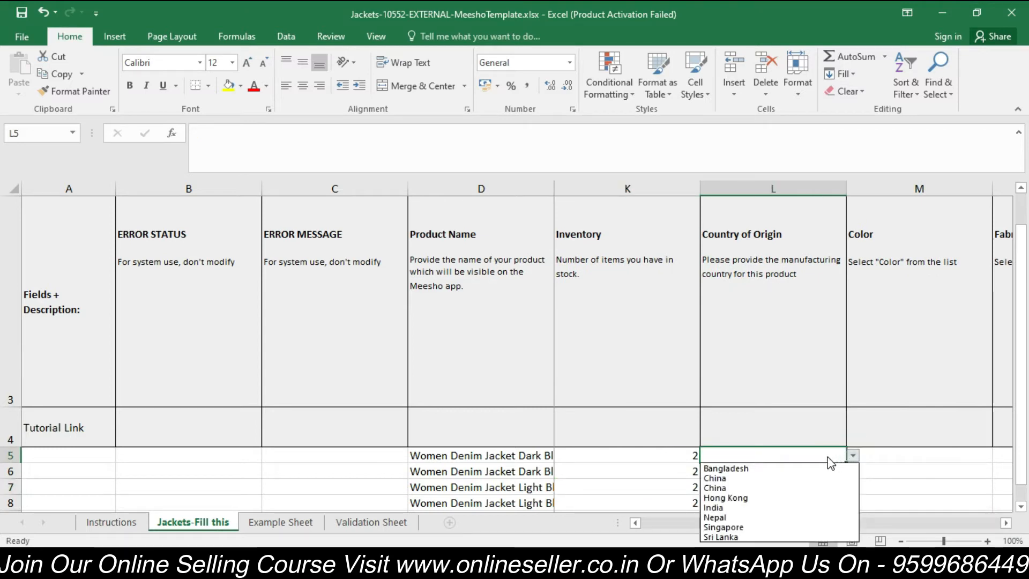
left_click(775, 509)
left_click(739, 476)
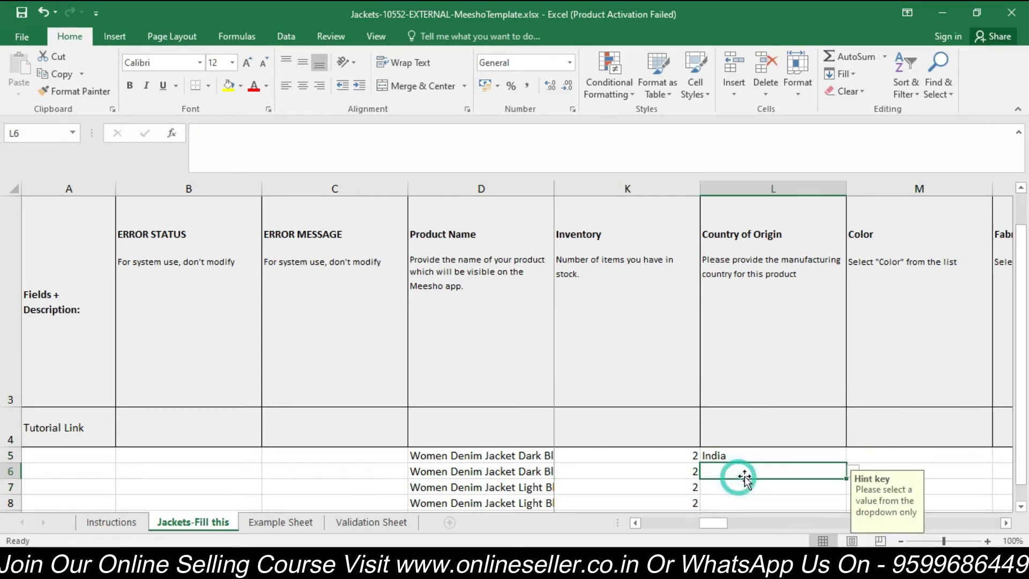
left_click(852, 465)
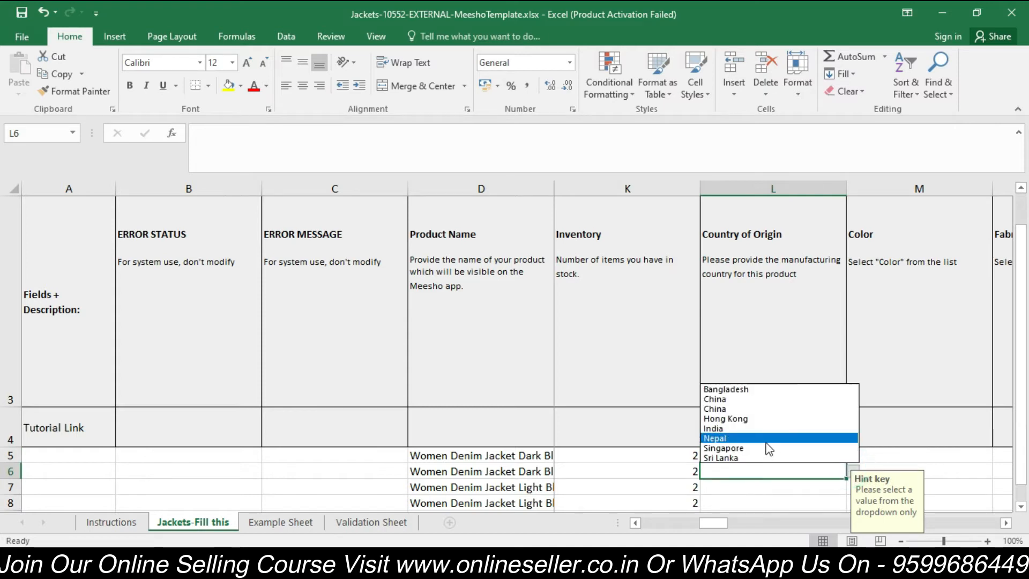
left_click(712, 428)
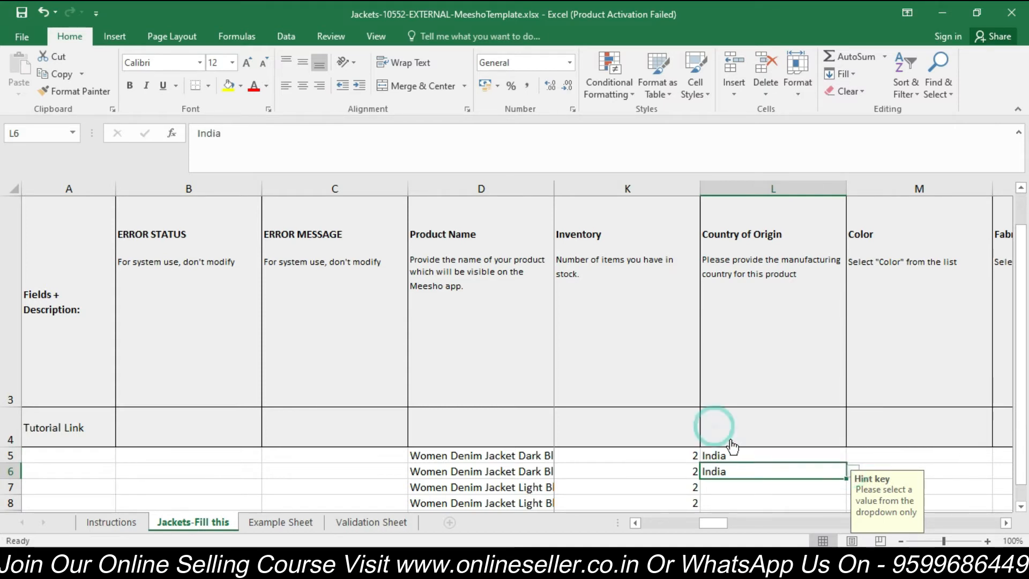
Step: Choose India as the Country of Origin in L7 and L8 for the two light blue jackets
left_click(784, 485)
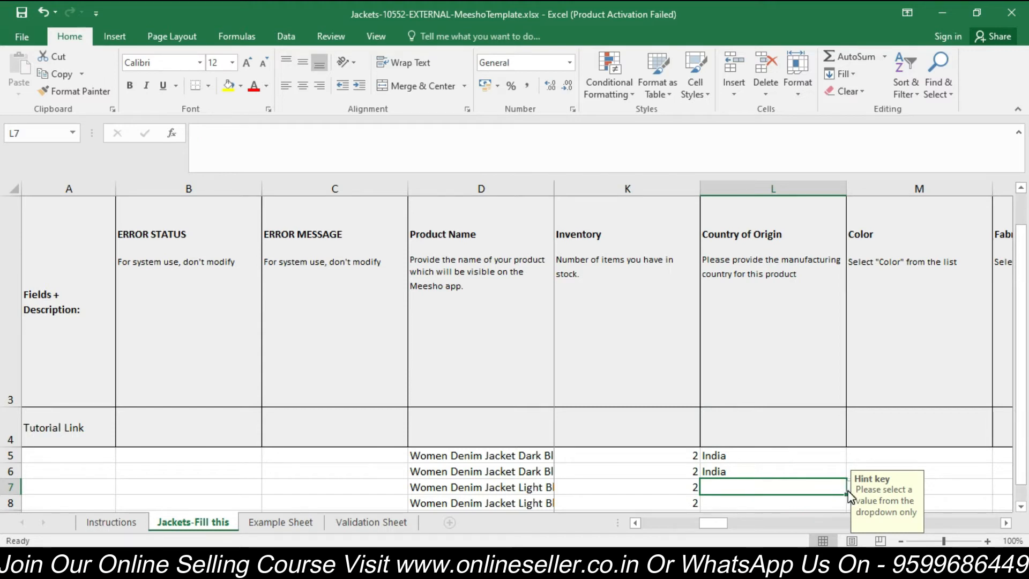
left_click(849, 490)
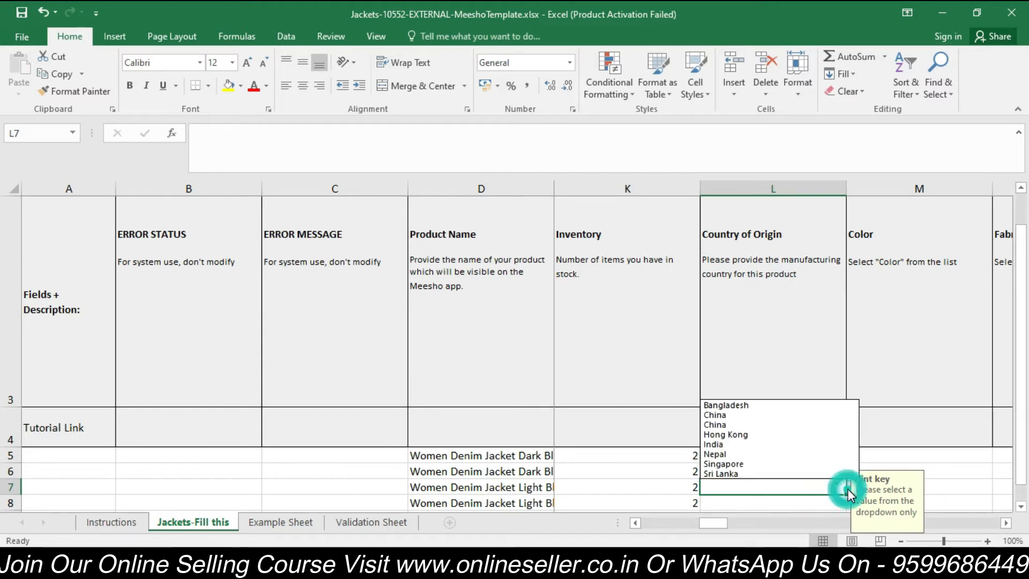
left_click(731, 444)
left_click(783, 505)
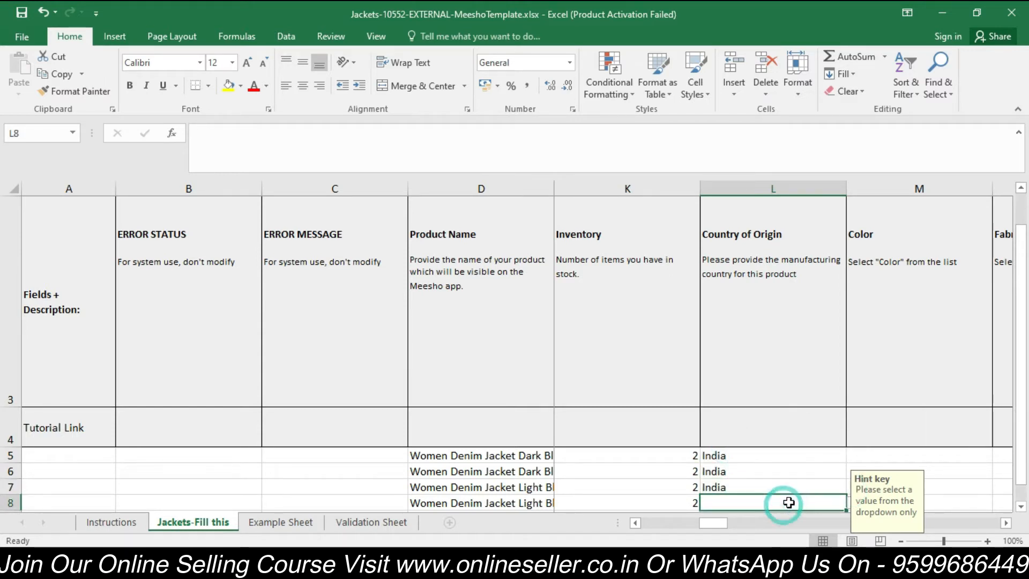
left_click(850, 505)
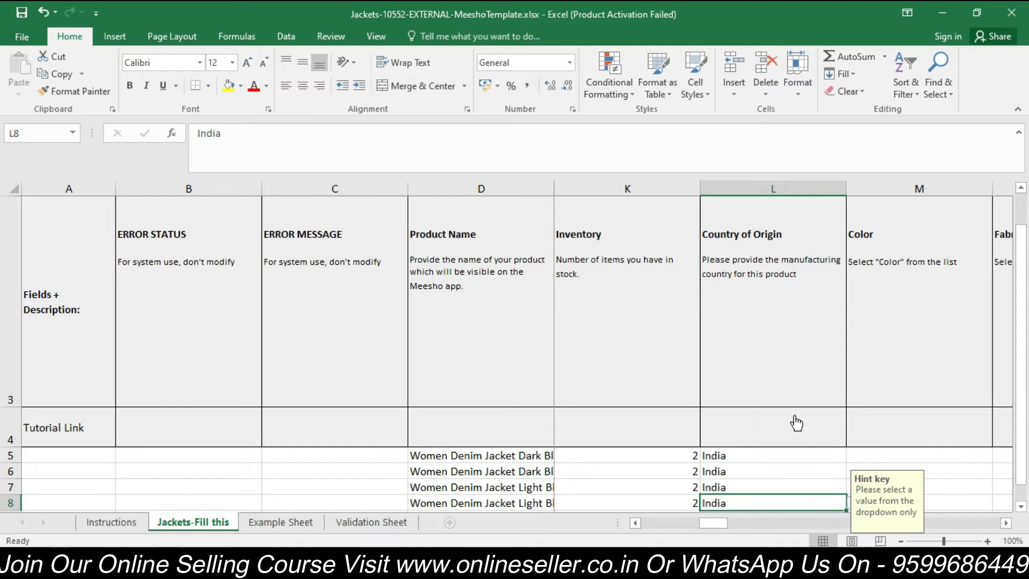
Step: Choose Blue as the Color in M5 and M6 for the first two jackets
left_click(1006, 523)
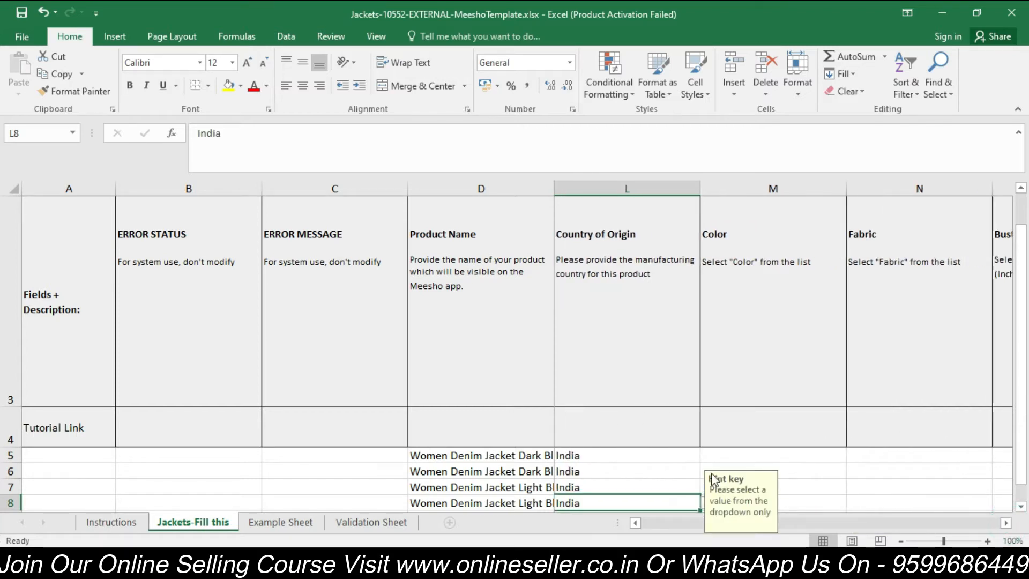
scroll(813, 478, "up", 2)
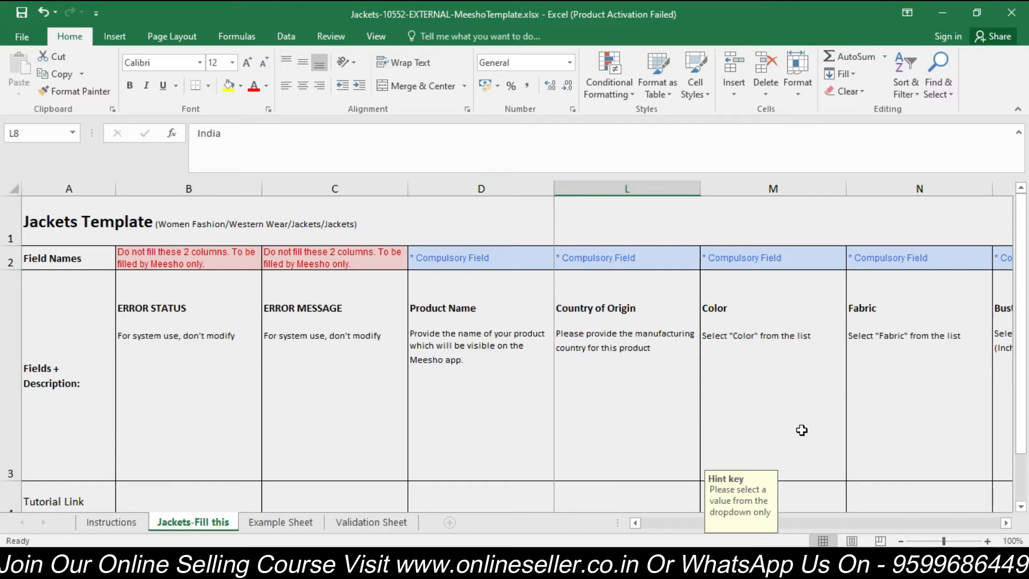
scroll(801, 435, "down", 1)
key("Return")
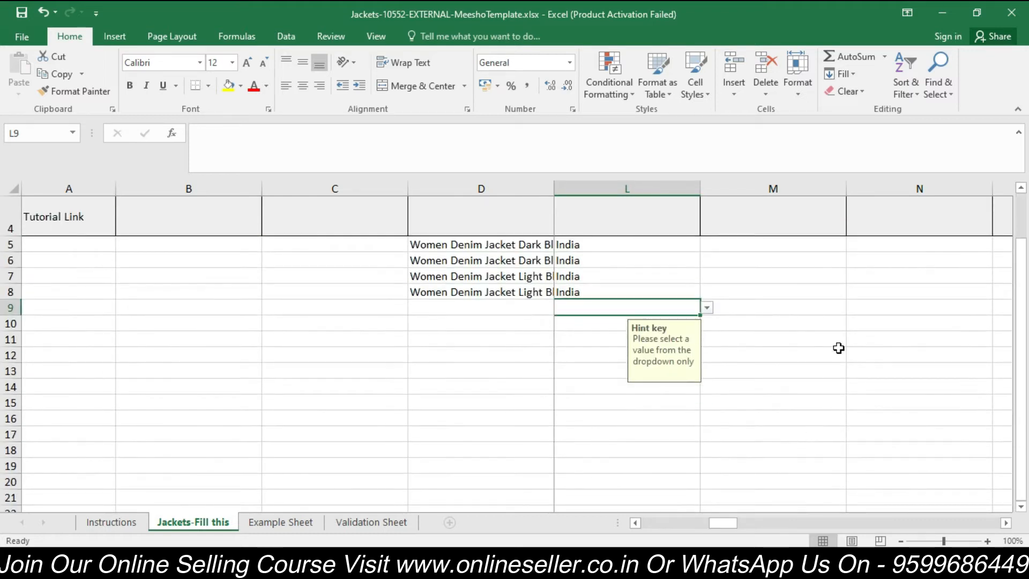
left_click(1021, 188)
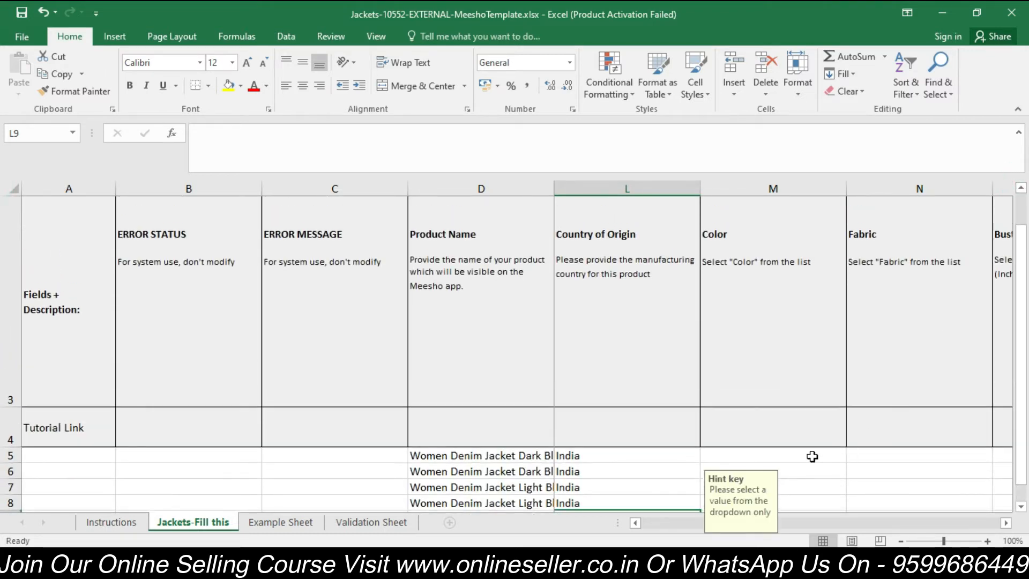
left_click(807, 455)
left_click(853, 456)
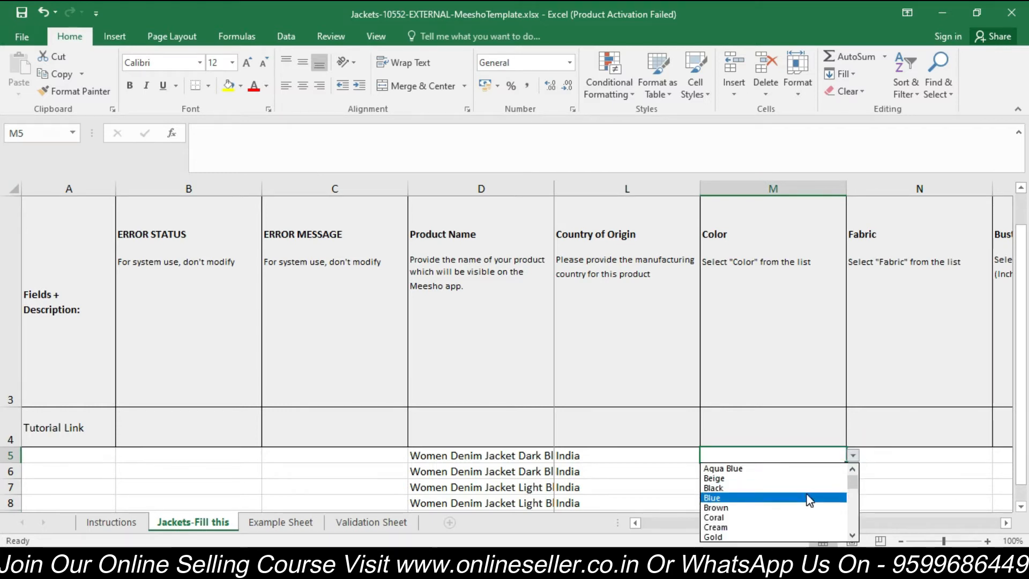
left_click(804, 498)
left_click(825, 472)
left_click(852, 472)
left_click(719, 419)
Step: Choose Navy Blue as the Color in M7 for the third jacket
left_click(804, 486)
left_click(850, 486)
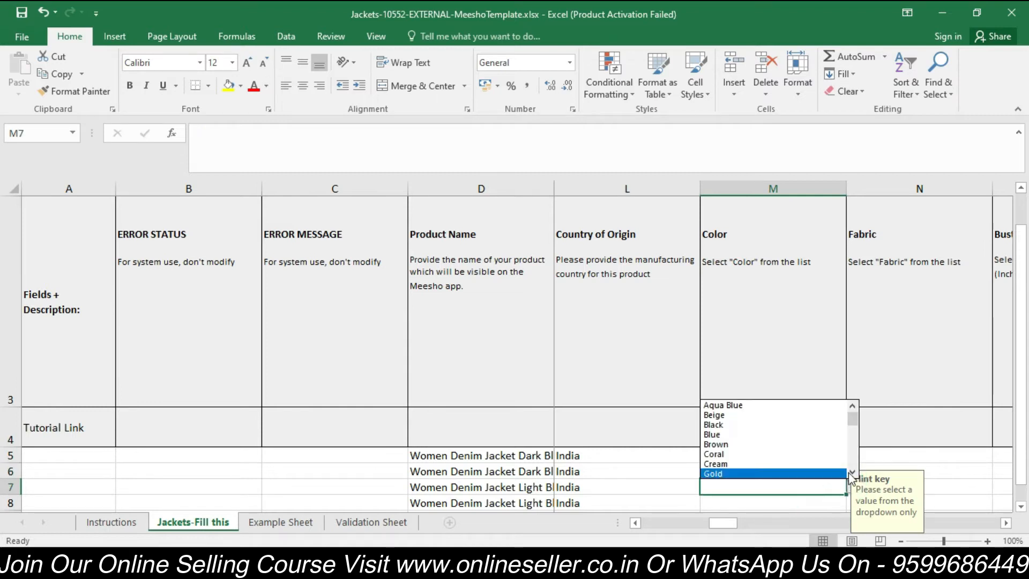
left_click(853, 470)
left_click(854, 470)
left_click(855, 470)
left_click(854, 471)
left_click(853, 471)
left_click(852, 471)
left_click(851, 471)
left_click(852, 472)
left_click(852, 473)
left_click(851, 472)
left_click(852, 471)
left_click(852, 472)
left_click(851, 472)
left_click(851, 472)
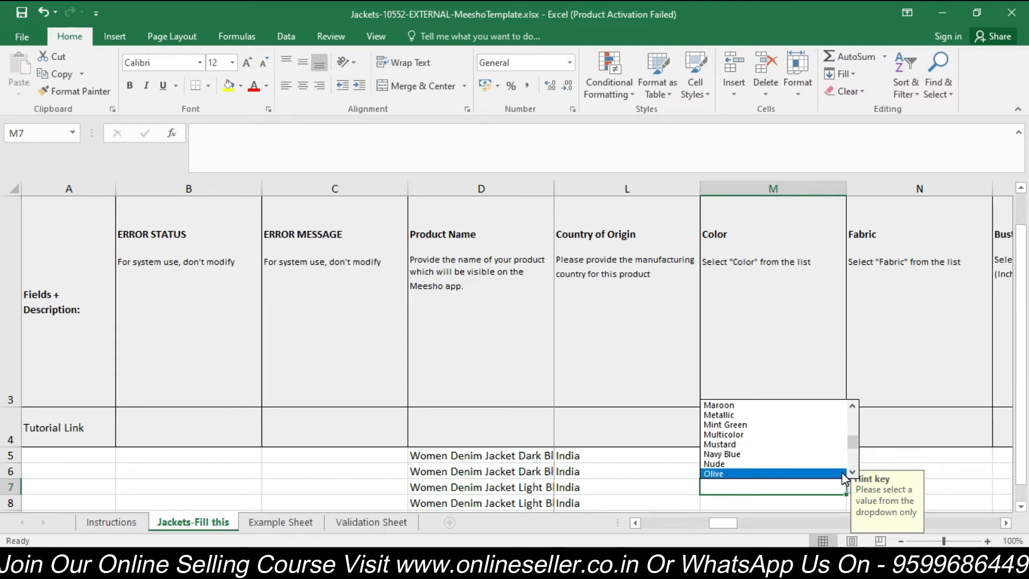
left_click(745, 455)
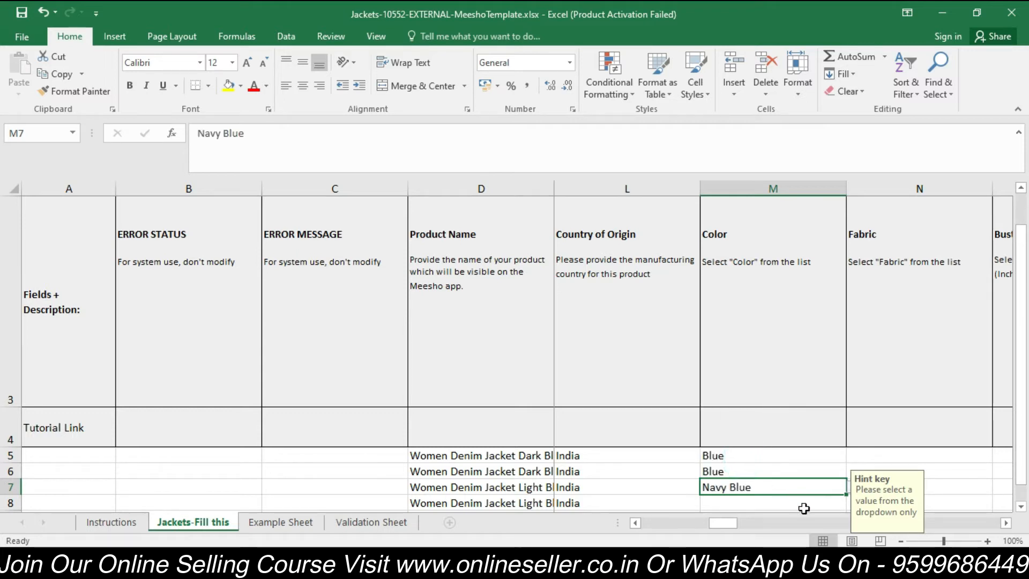
left_click(807, 504)
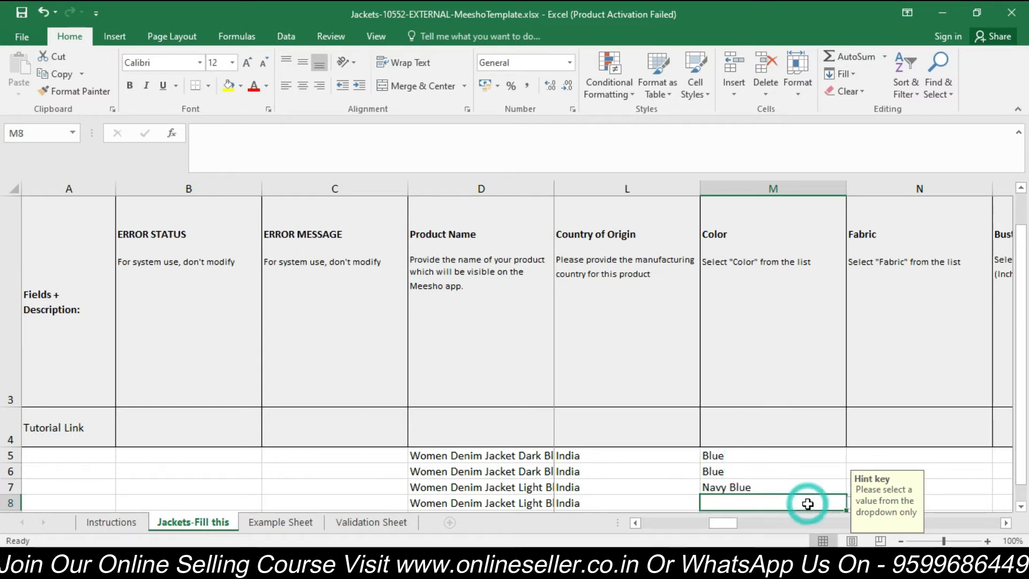
Step: Change the Color in M5 to Navy Blue for the first dark blue jacket
left_click(753, 458)
left_click(852, 457)
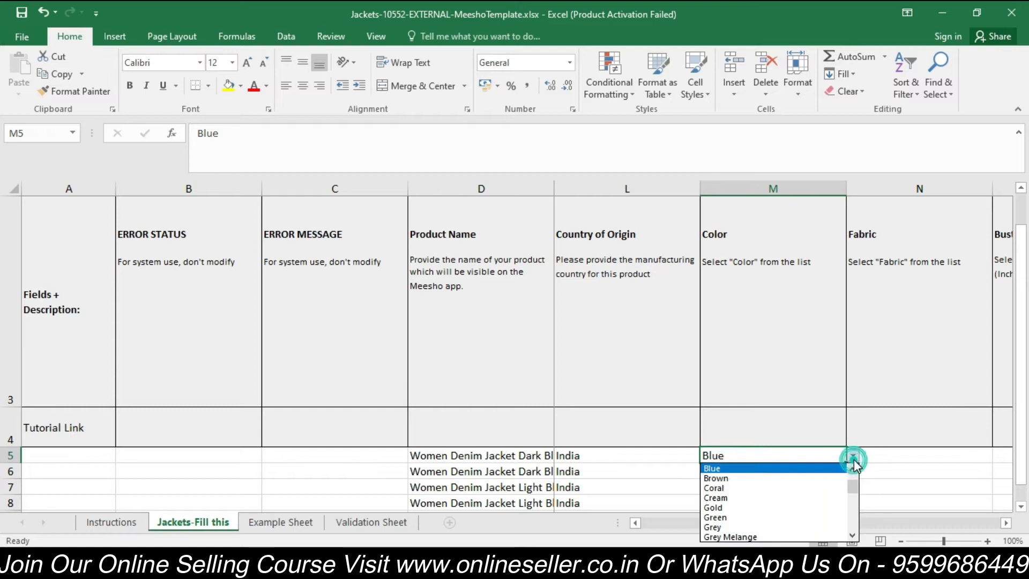
left_click(850, 533)
left_click(850, 534)
left_click(848, 531)
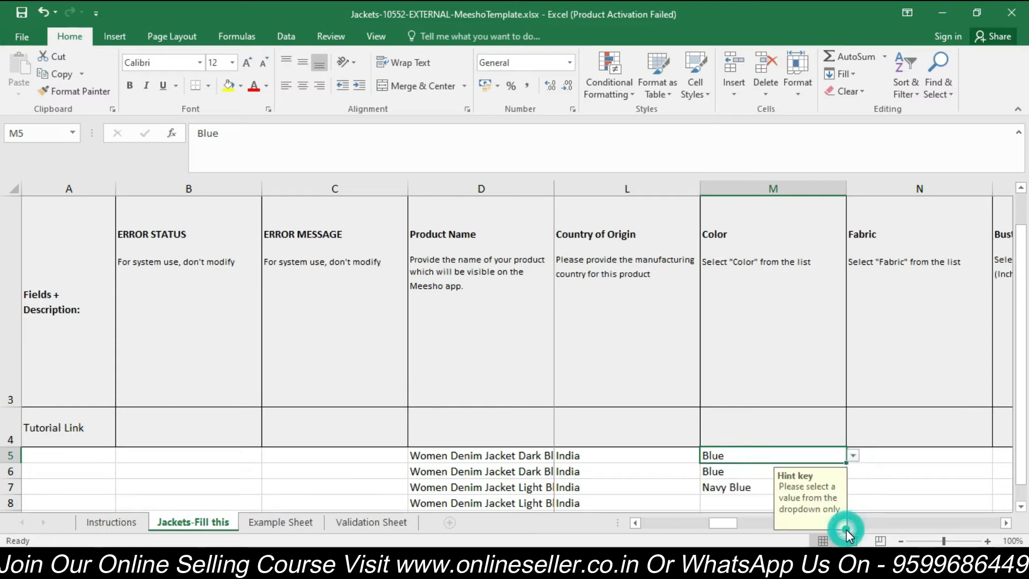
left_click(852, 455)
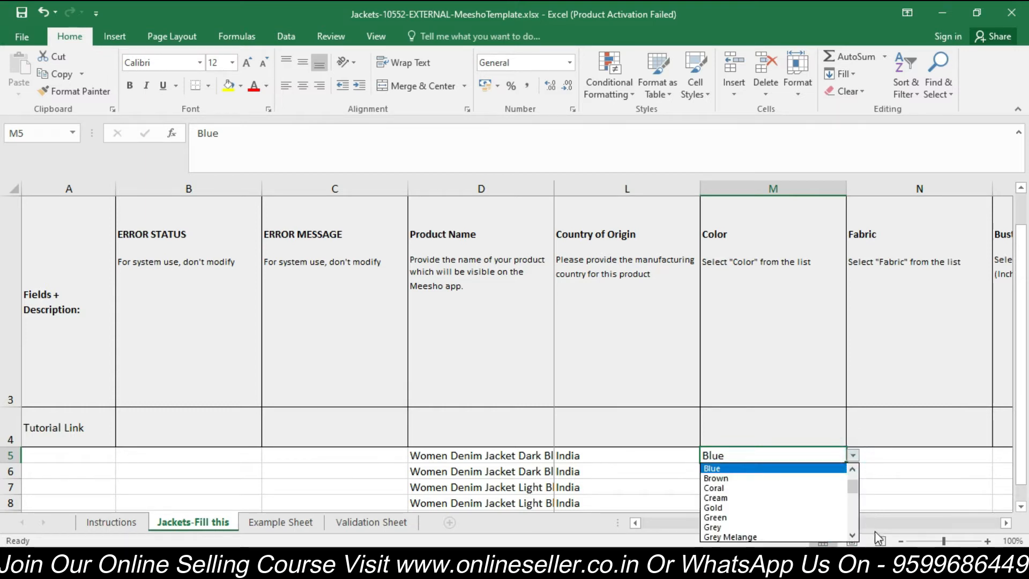
left_click(853, 534)
left_click(854, 532)
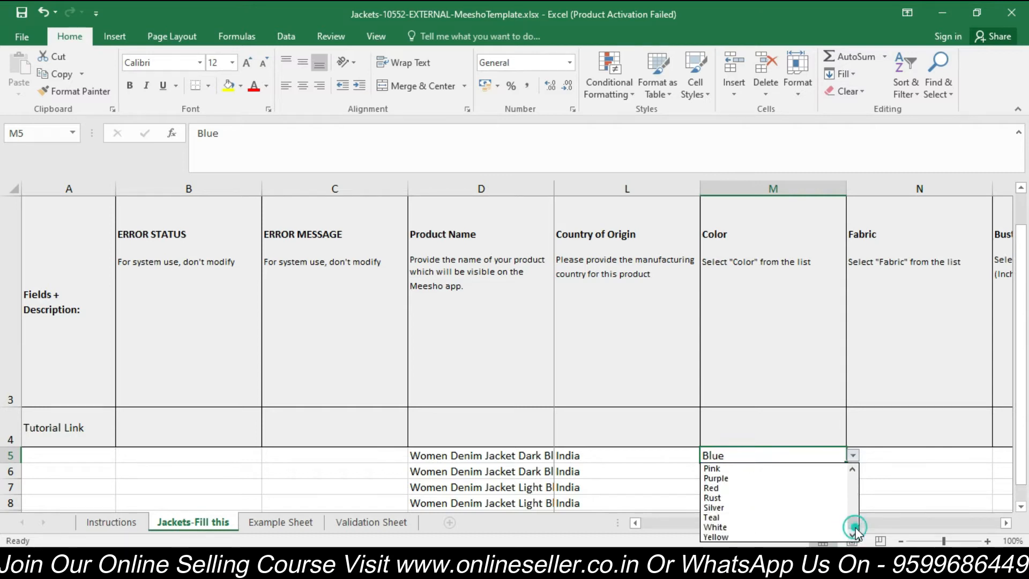
left_click(853, 468)
left_click(853, 468)
left_click(766, 477)
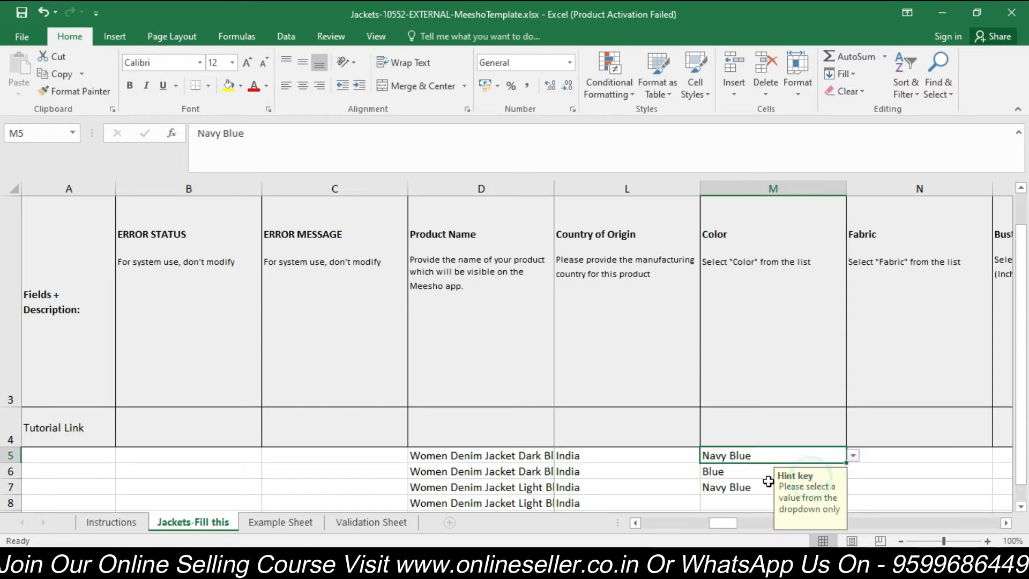
Step: Change the Color in M6 to Navy Blue for the second dark blue jacket
left_click(751, 473)
left_click(851, 471)
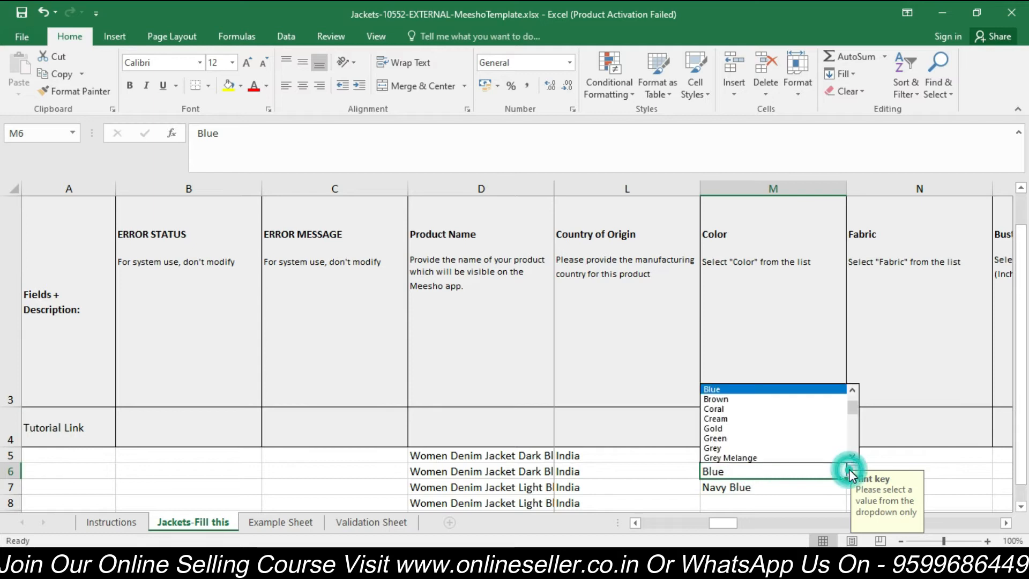
left_click(852, 455)
left_click(852, 454)
left_click(852, 454)
left_click(853, 455)
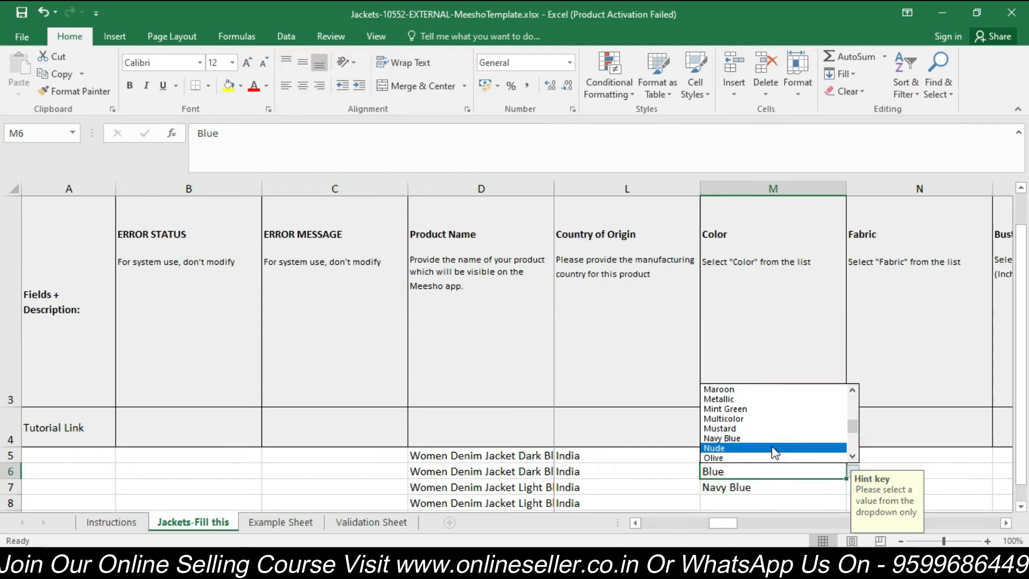
left_click(762, 442)
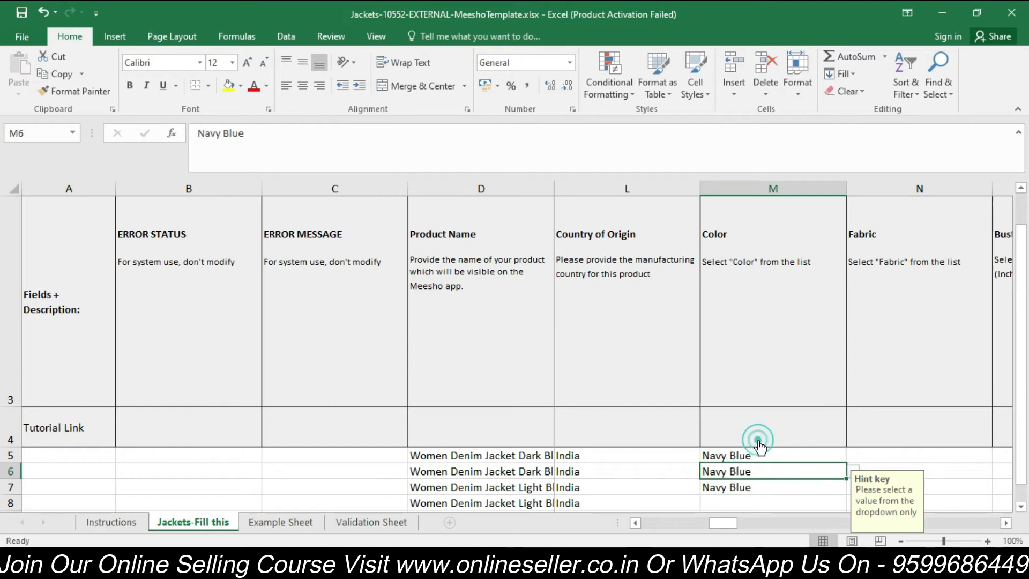
Step: Set the Color in M7 and M8 to Blue for the two light blue jackets
left_click(788, 485)
left_click(851, 488)
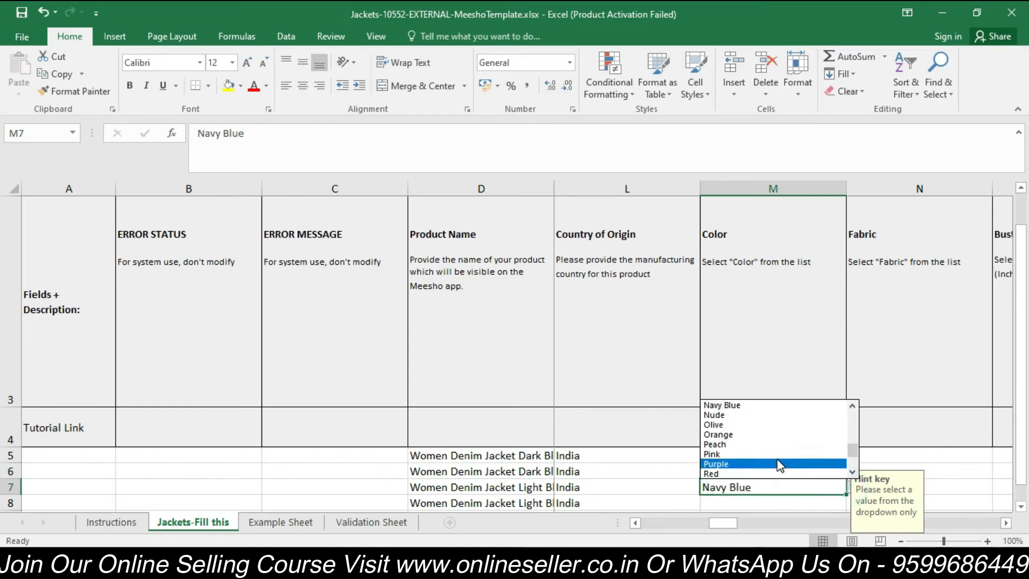
scroll(857, 417, "up", 6)
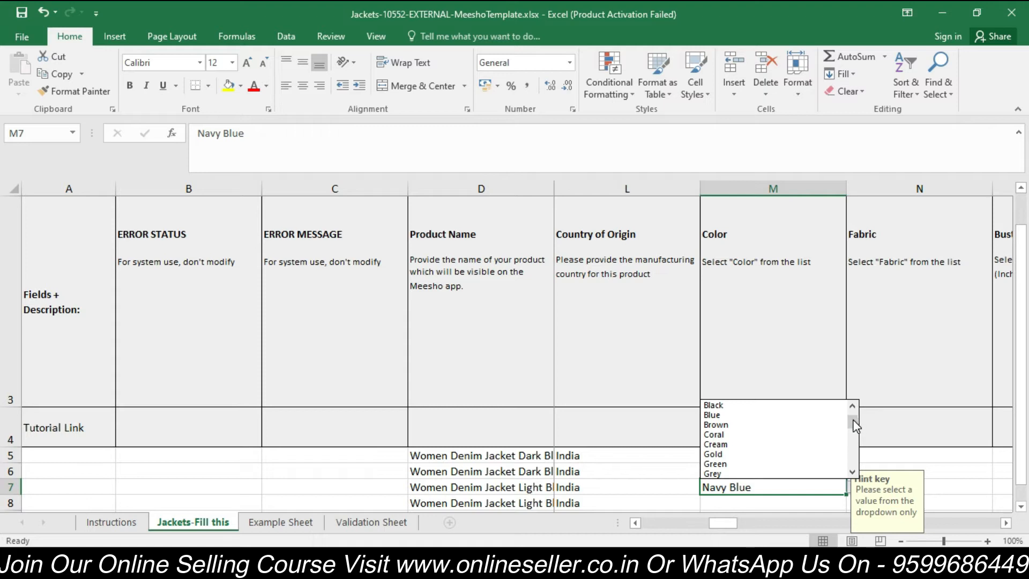
left_click(812, 415)
left_click(807, 501)
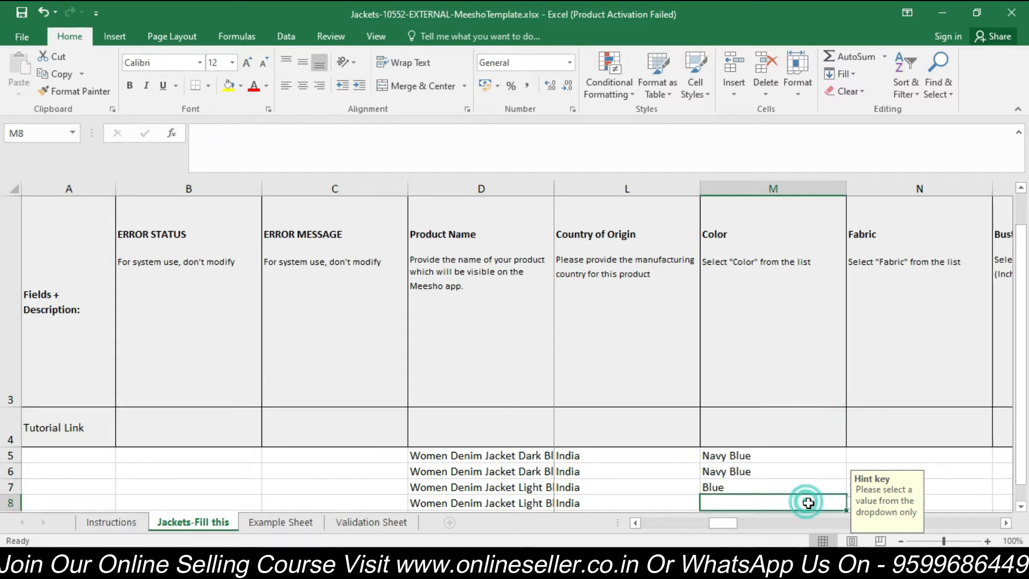
left_click(852, 503)
left_click(812, 450)
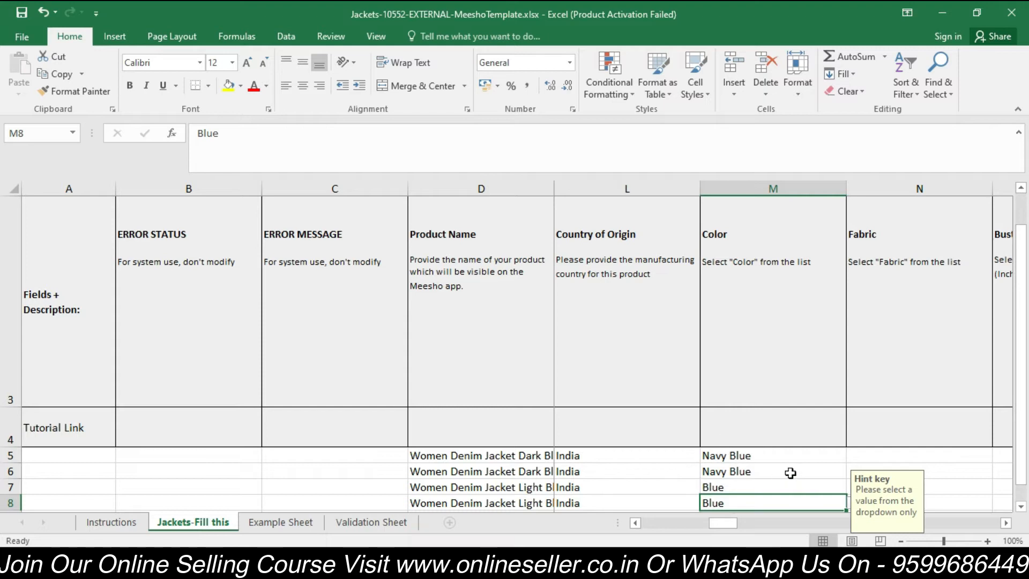
Step: Choose Denim as the Fabric in N5 for the first dark blue jacket
left_click(927, 457)
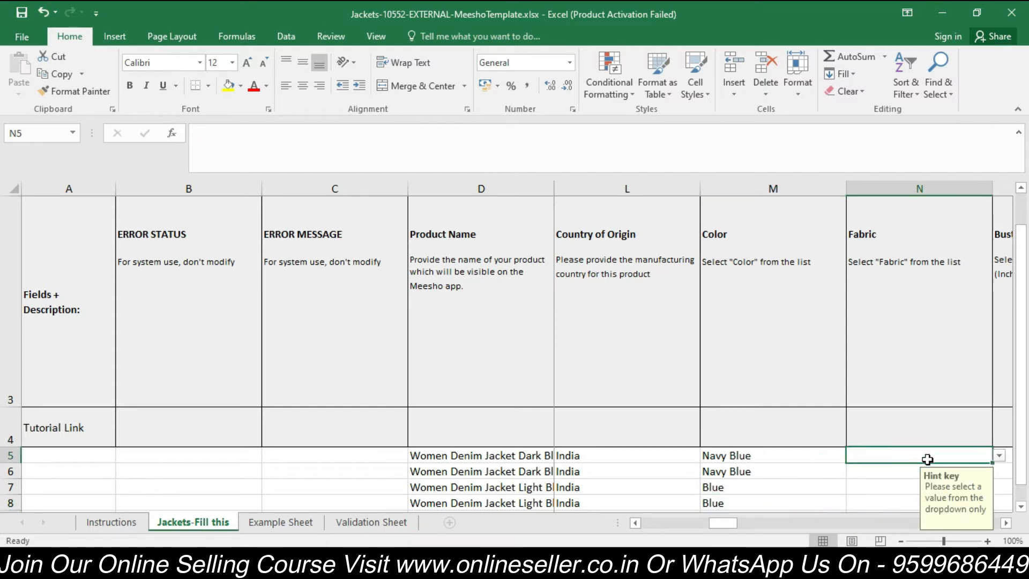
left_click(999, 456)
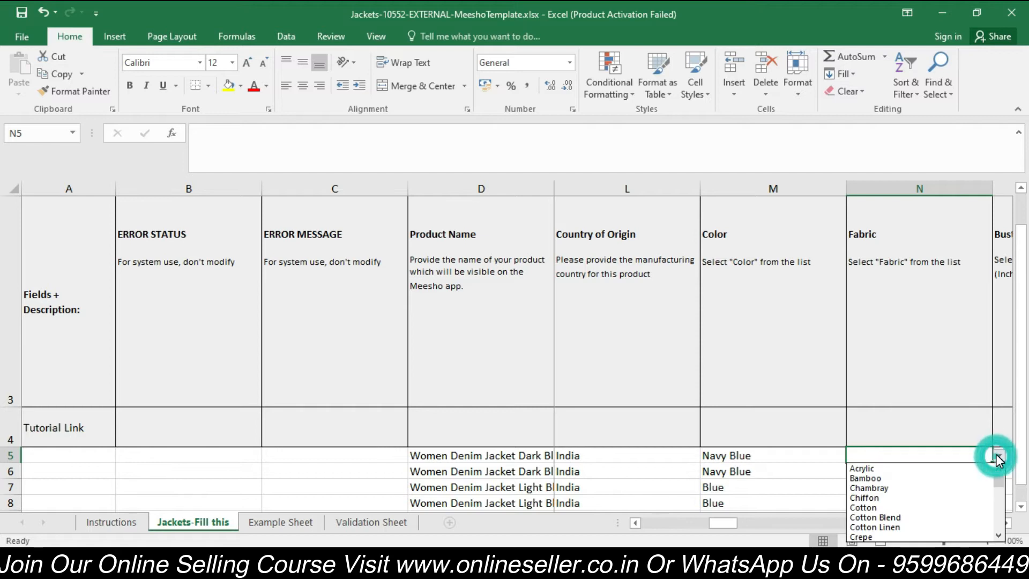
left_click(998, 535)
left_click(998, 535)
left_click(998, 535)
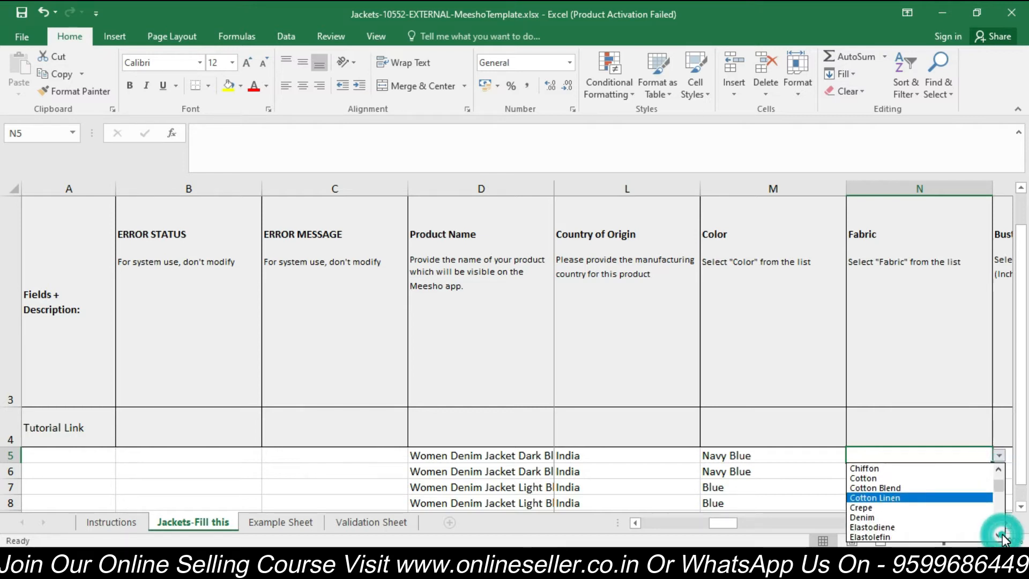
left_click(958, 518)
Step: Choose Denim as the Fabric in N6 for the second dark blue jacket
left_click(900, 471)
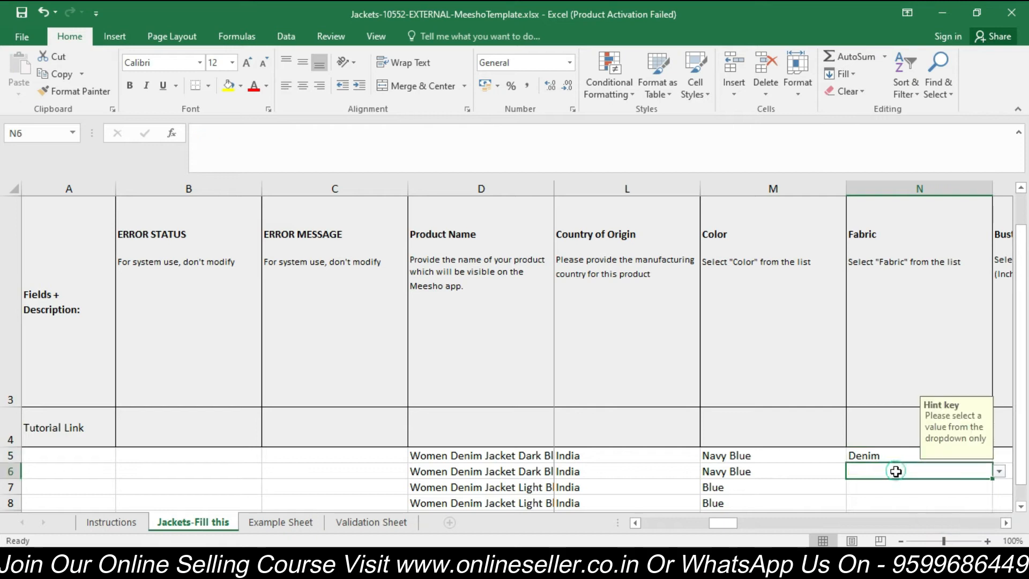
left_click(1000, 471)
left_click(998, 457)
left_click(998, 456)
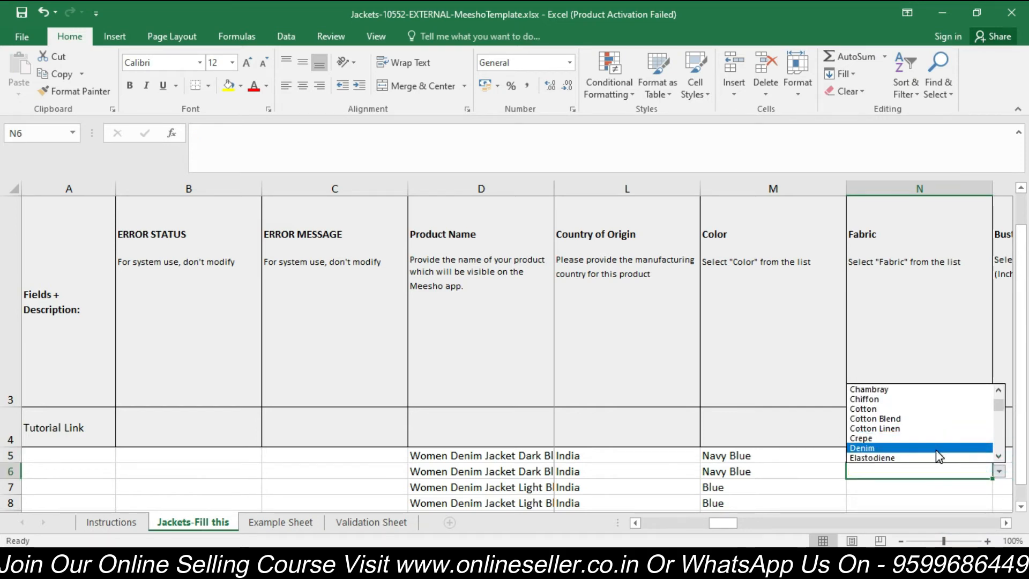
left_click(954, 448)
Step: Choose Denim as the Fabric in N7 for the first light blue jacket
left_click(957, 487)
left_click(999, 486)
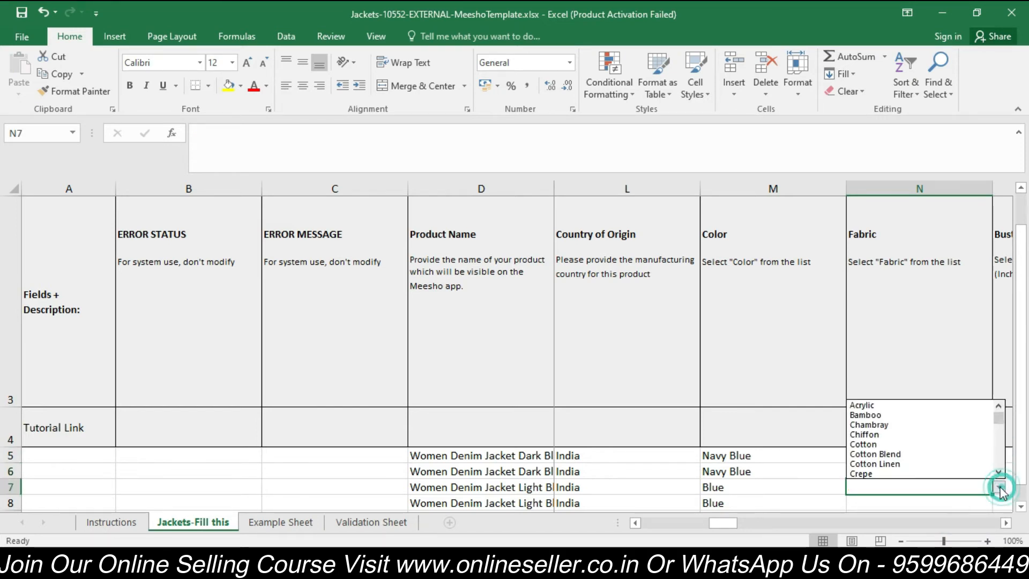
left_click(998, 472)
left_click(998, 472)
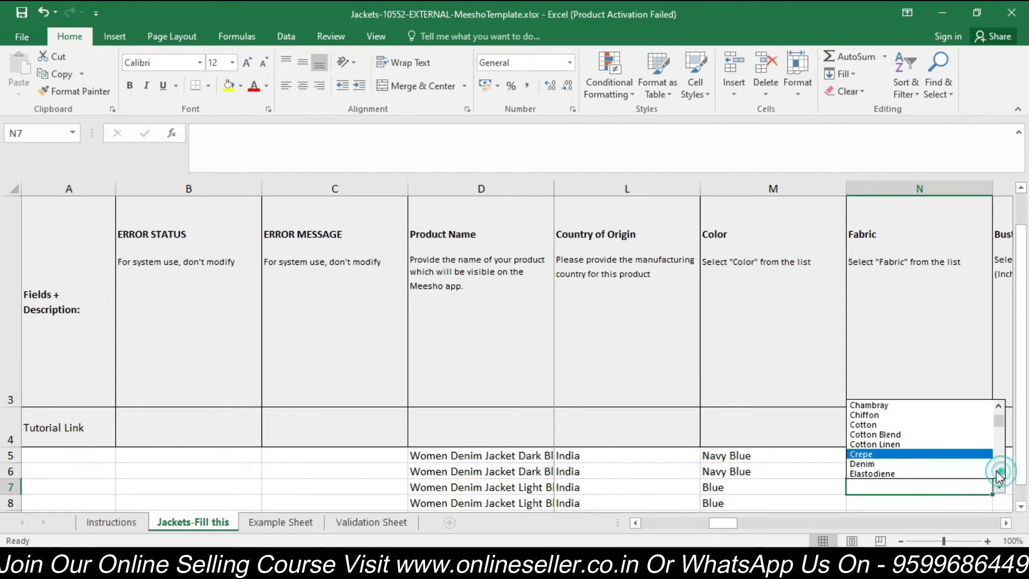
left_click(960, 464)
Step: Choose Denim as the Fabric in N8 for the second light blue jacket
left_click(930, 501)
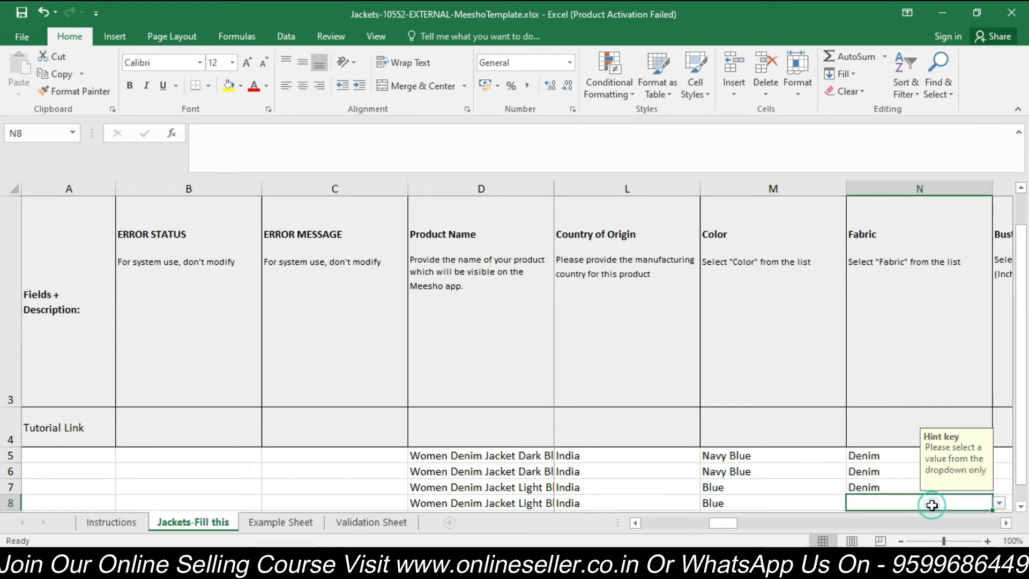
left_click(997, 498)
left_click(1003, 495)
left_click(1004, 494)
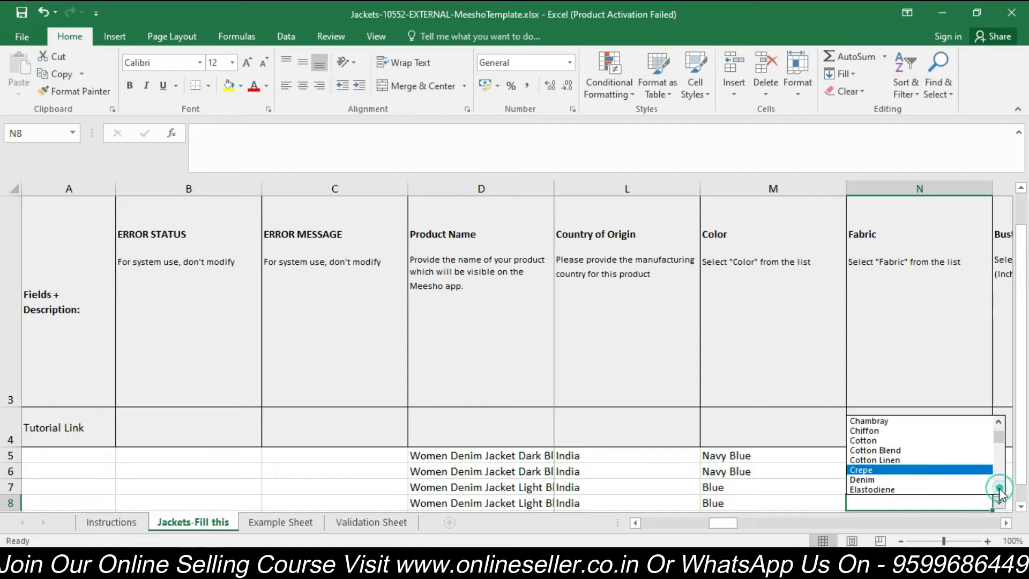
left_click(960, 488)
Step: Choose 38 as the Bust Size in O5 for the first dark blue jacket
left_click(1006, 522)
left_click(1007, 523)
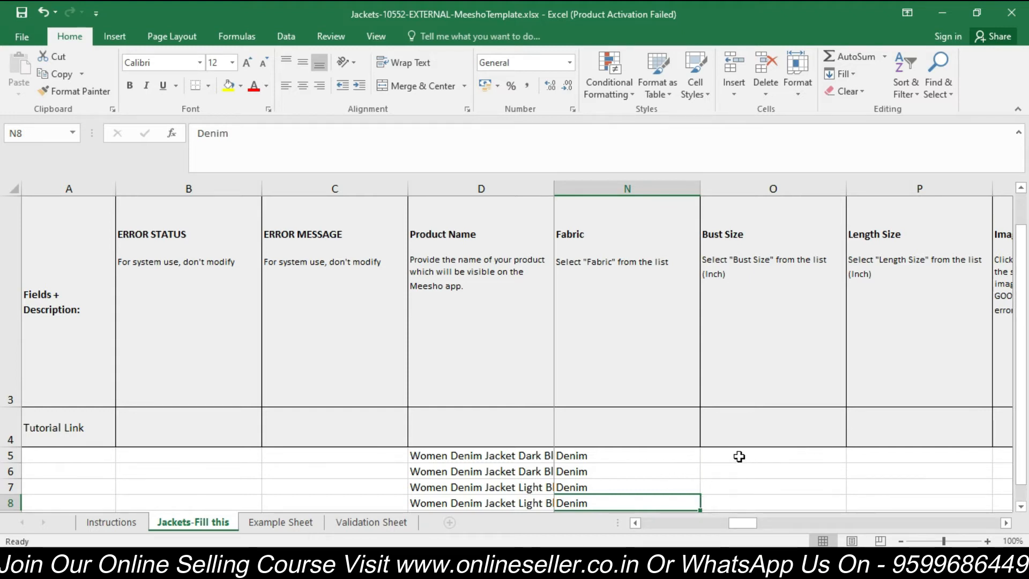
left_click(780, 456)
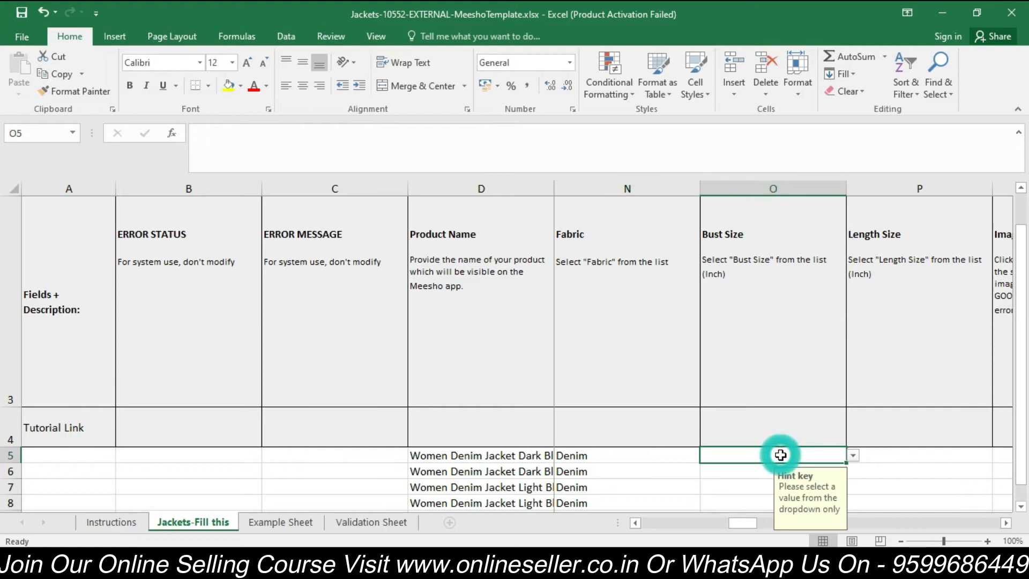
left_click(852, 456)
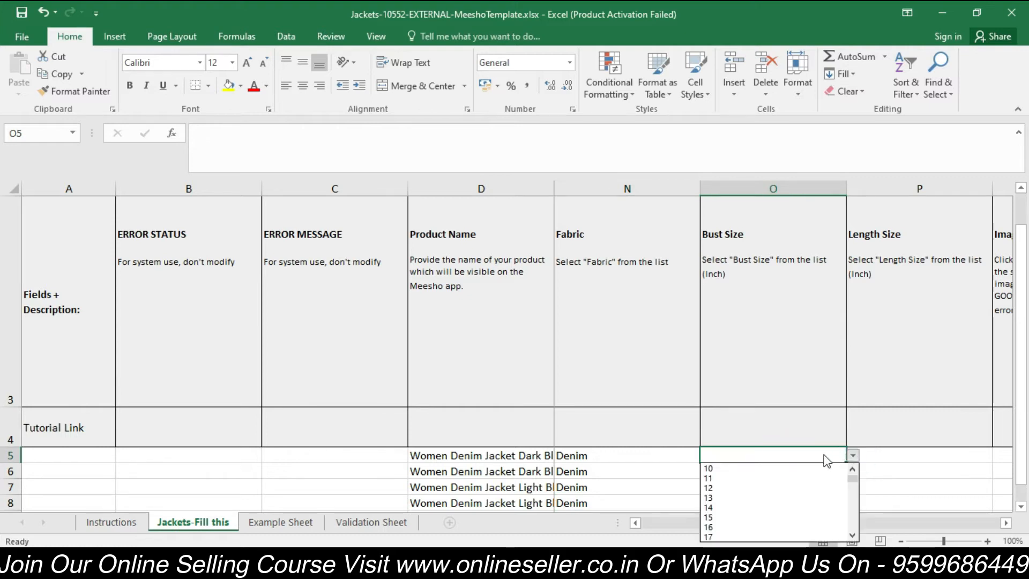
left_click(853, 533)
left_click(852, 533)
left_click(852, 533)
left_click(852, 533)
left_click(852, 533)
left_click(852, 533)
left_click(852, 533)
left_click(852, 532)
left_click(852, 468)
left_click(852, 468)
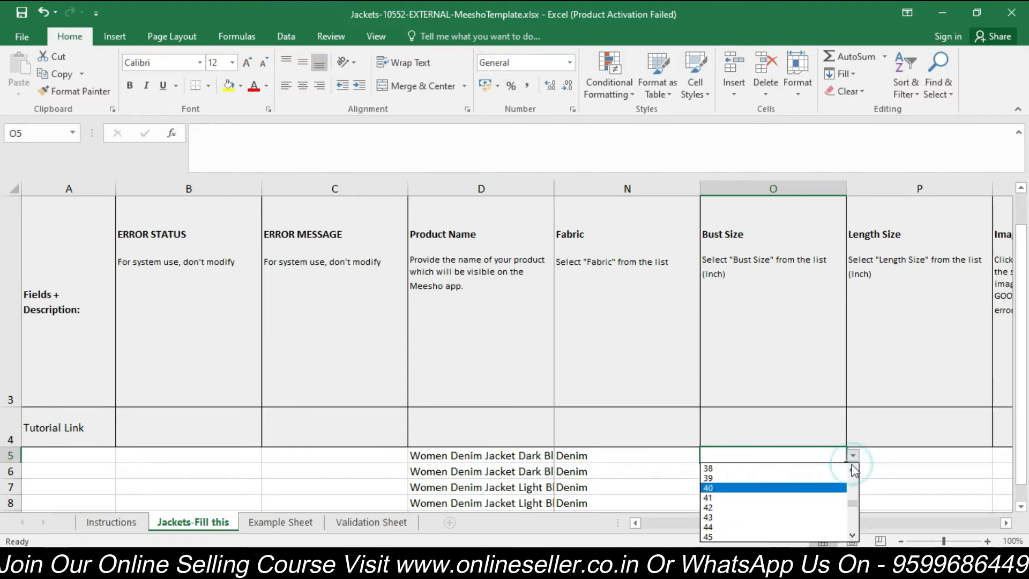
left_click(809, 469)
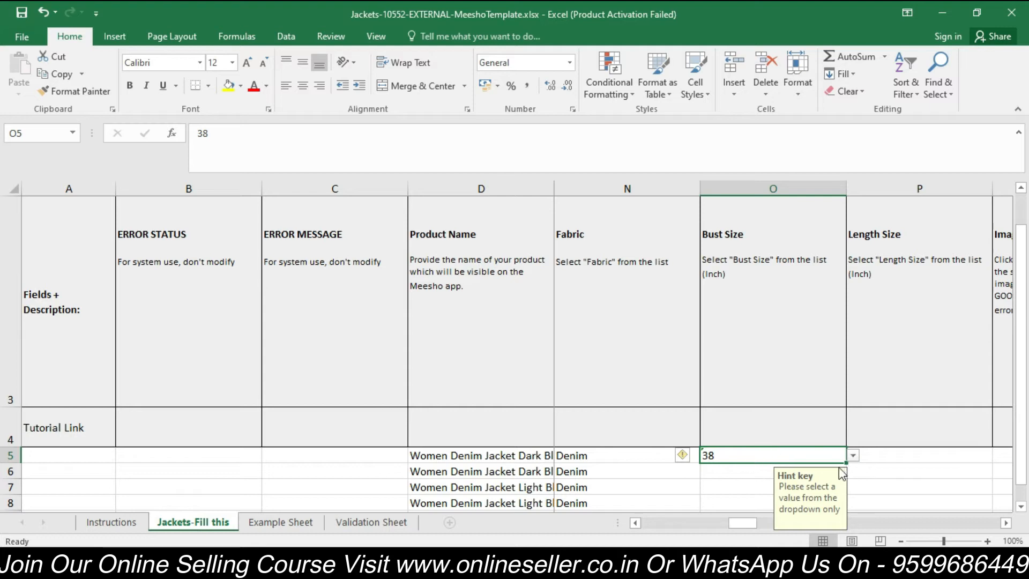
Step: Choose 40 as the Bust Size in O6 for the second dark blue jacket
left_click(748, 470)
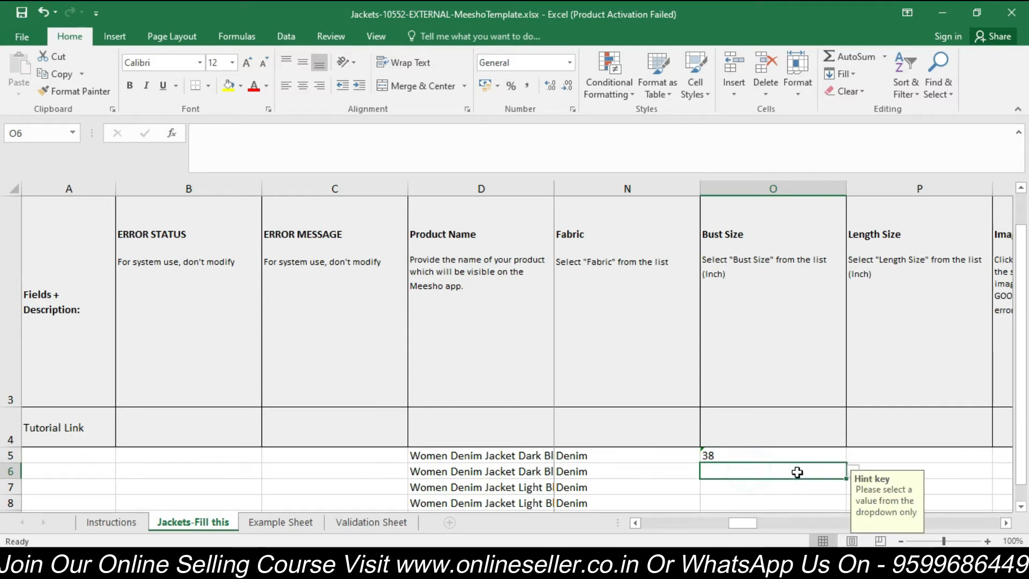
left_click(851, 472)
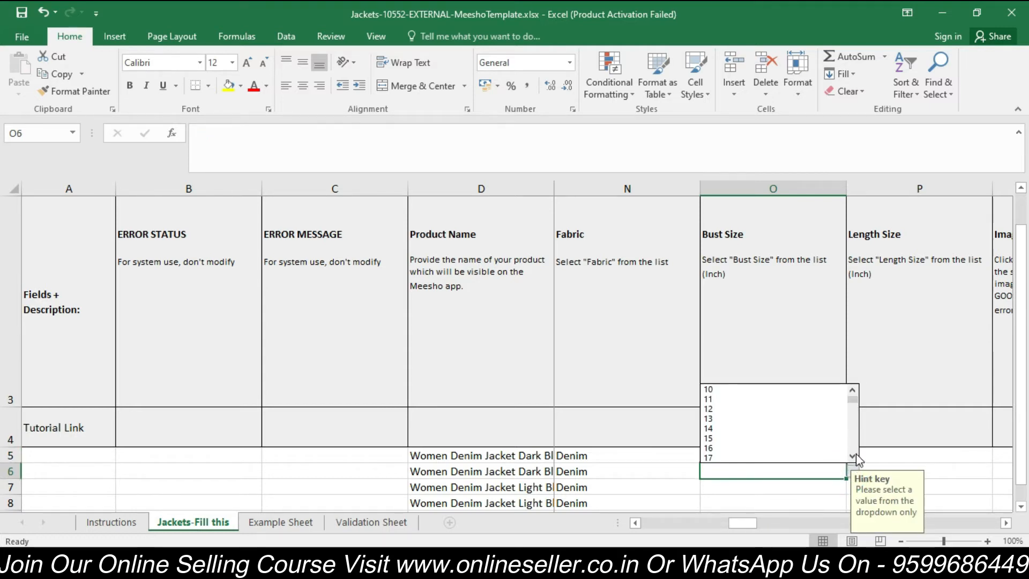
left_click(855, 451)
left_click(855, 452)
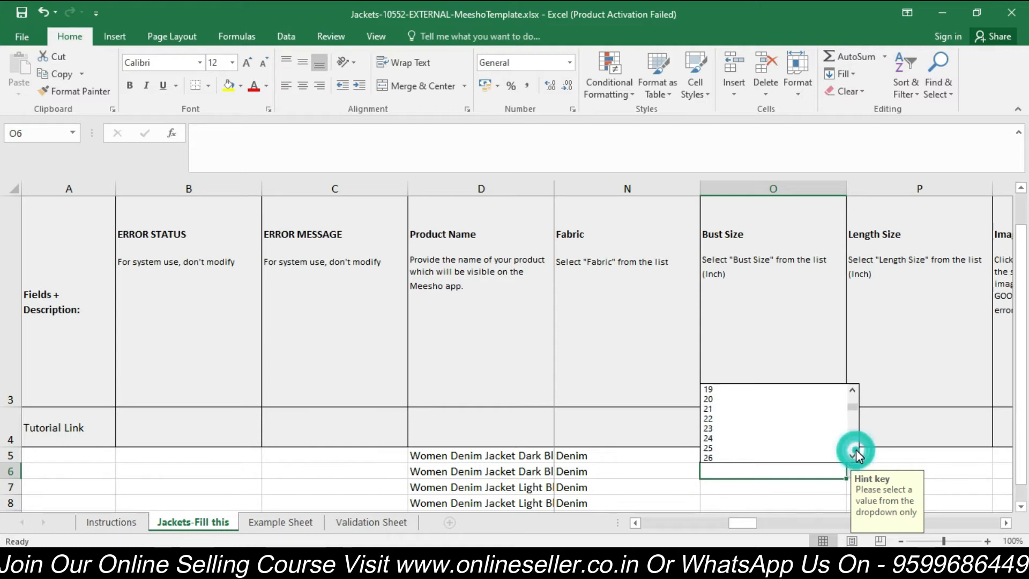
left_click(852, 455)
left_click(852, 455)
left_click(853, 455)
left_click(799, 448)
Step: Choose 20 as the Length Size in P5 for the first dark blue jacket
left_click(875, 455)
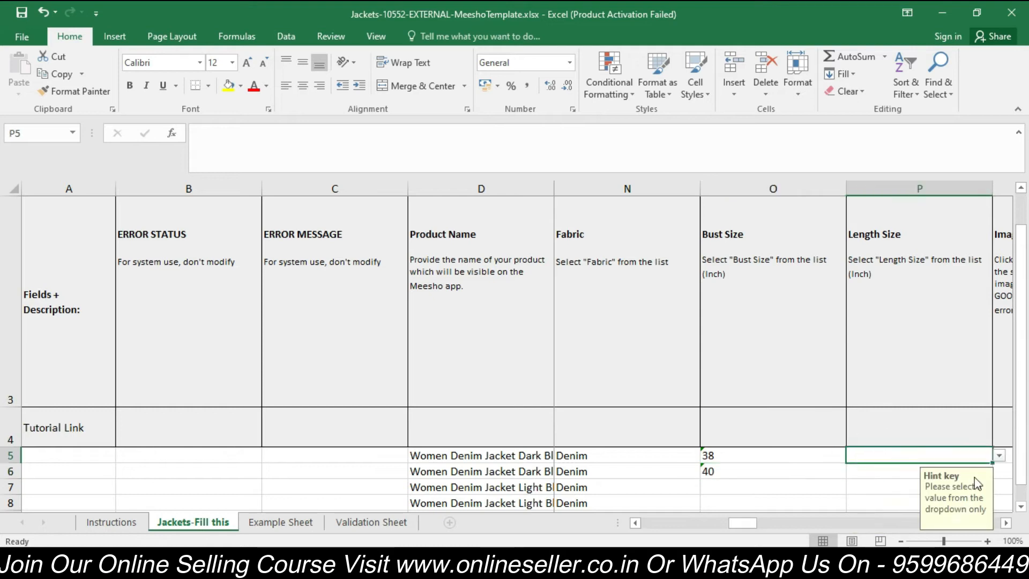
left_click(999, 455)
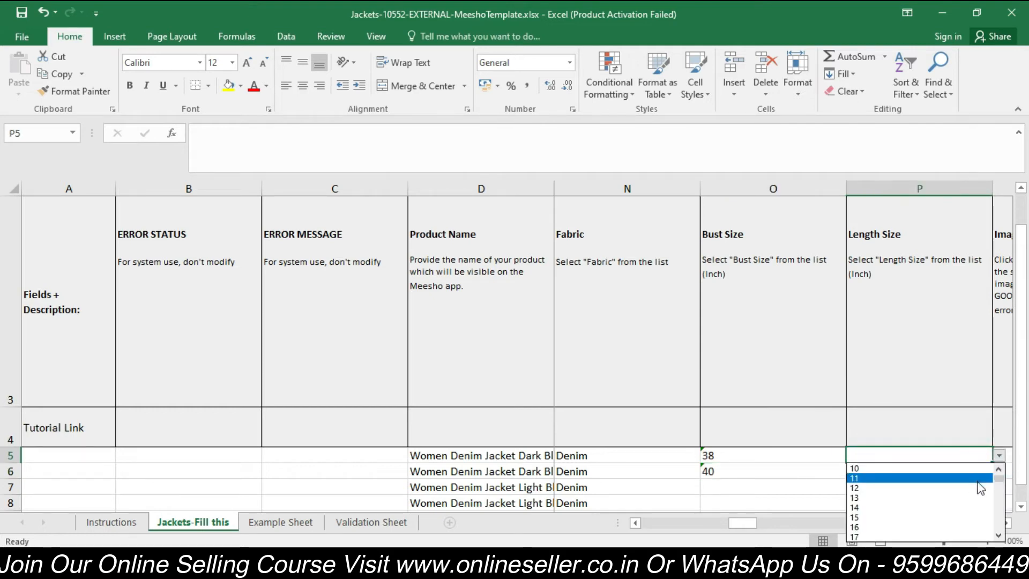
left_click(999, 535)
left_click(999, 536)
left_click(999, 536)
left_click(999, 535)
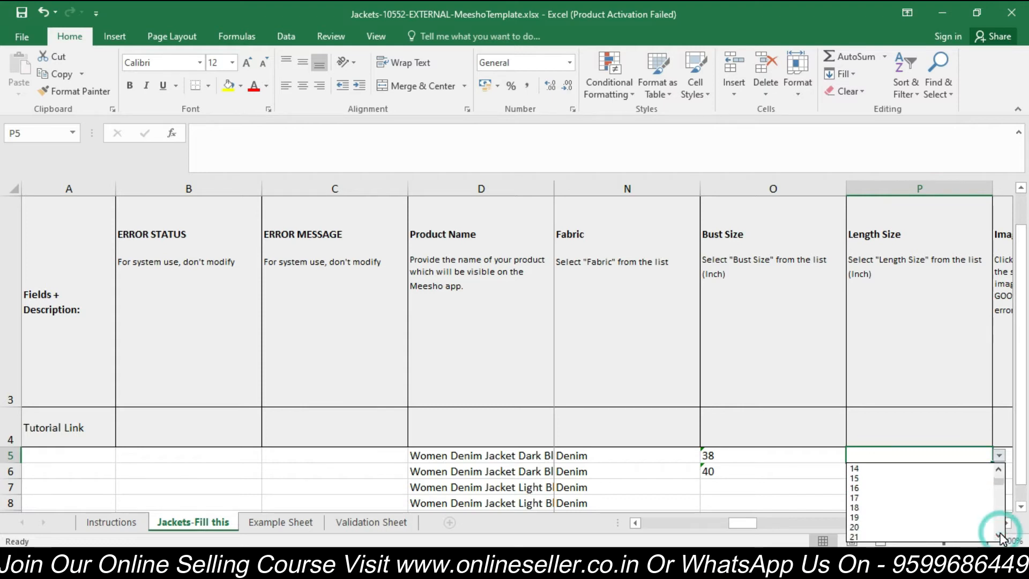
left_click(949, 528)
Step: Set the Length Size in P6 to 21 for the second dark blue jacket
left_click(886, 475)
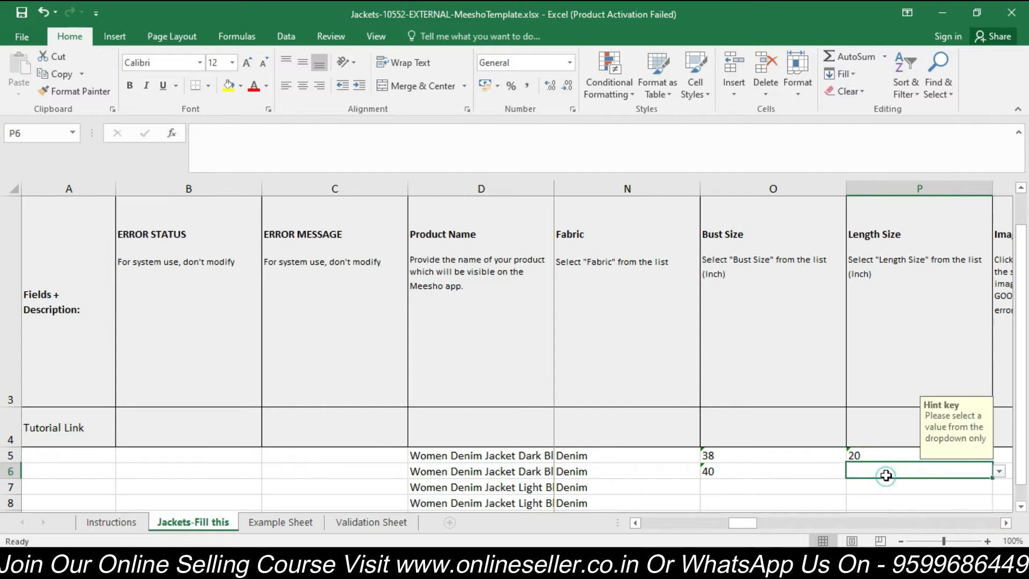
left_click(998, 473)
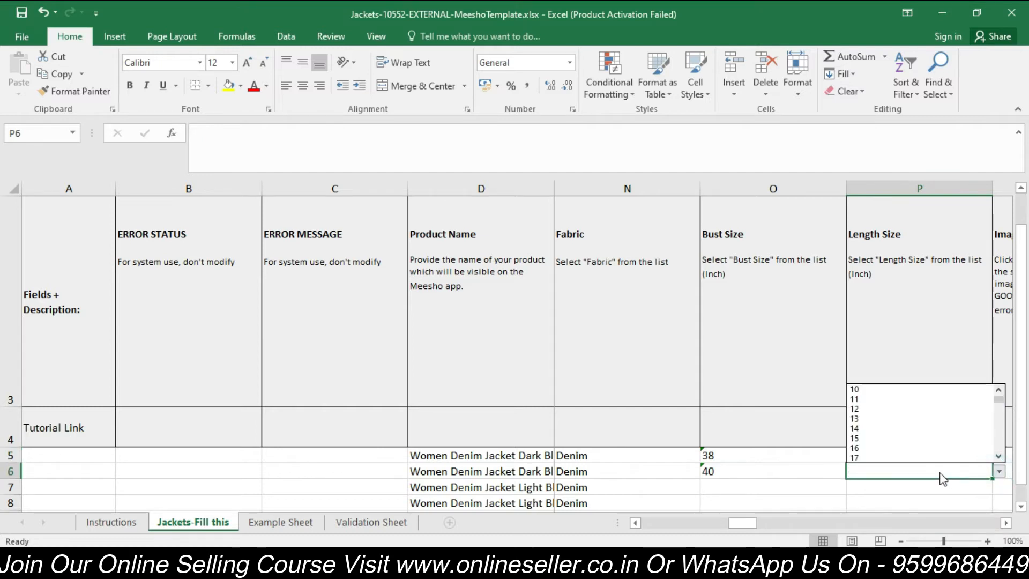
left_click(998, 458)
left_click(999, 458)
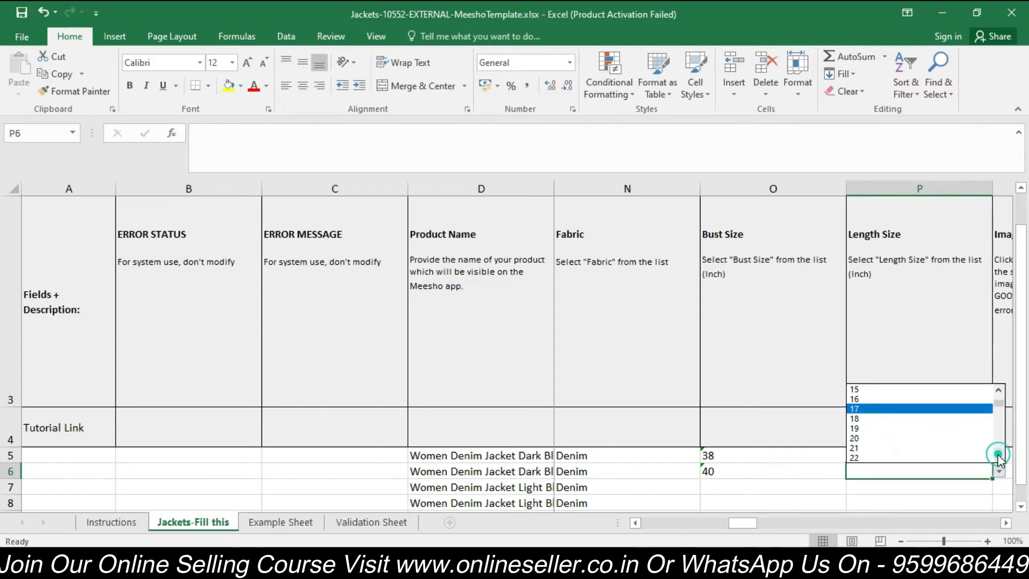
left_click(943, 441)
left_click(998, 473)
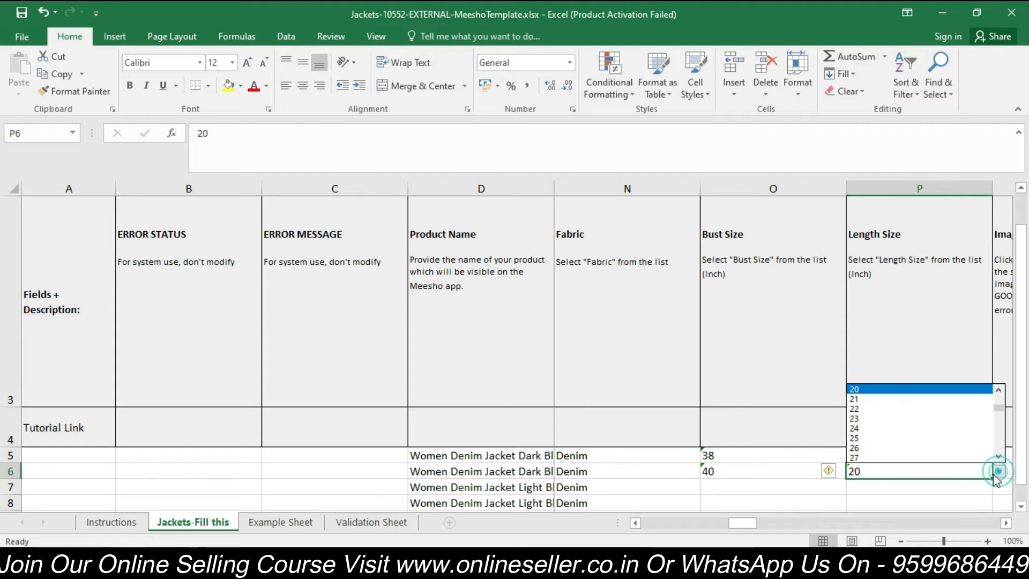
left_click(892, 399)
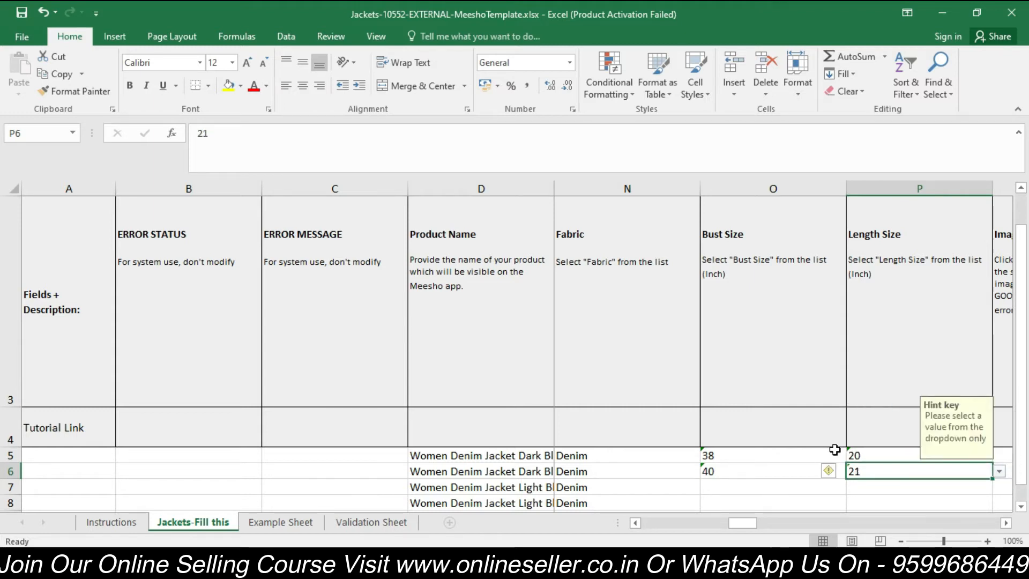
Step: Choose 38 as the Bust Size in O7 for the first light blue jacket
left_click(741, 484)
left_click(851, 485)
left_click(854, 470)
left_click_drag(854, 468, 854, 468)
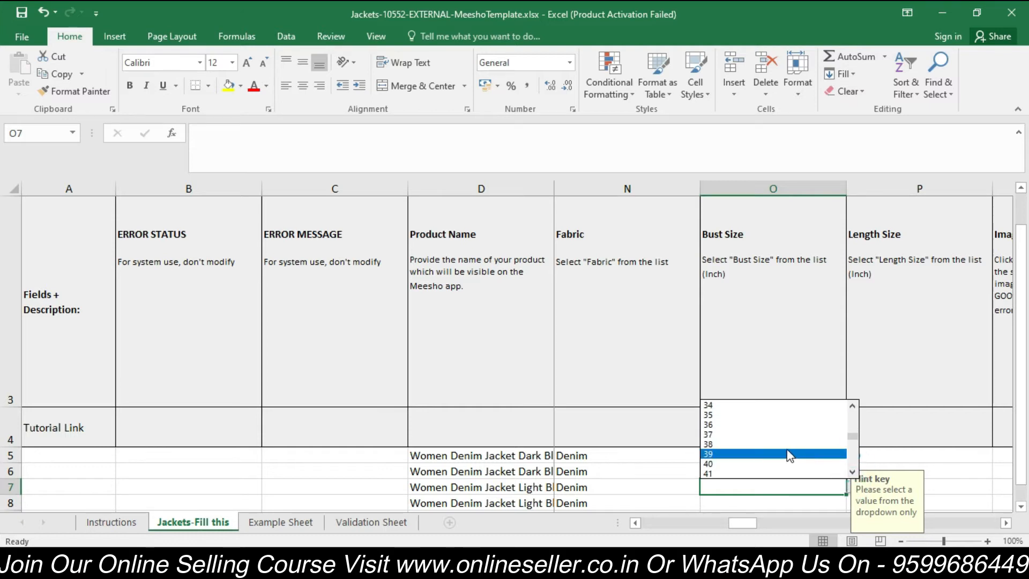
left_click(788, 445)
left_click(952, 487)
Step: Choose 40 as the Bust Size in O8 for the second light blue jacket
left_click(804, 503)
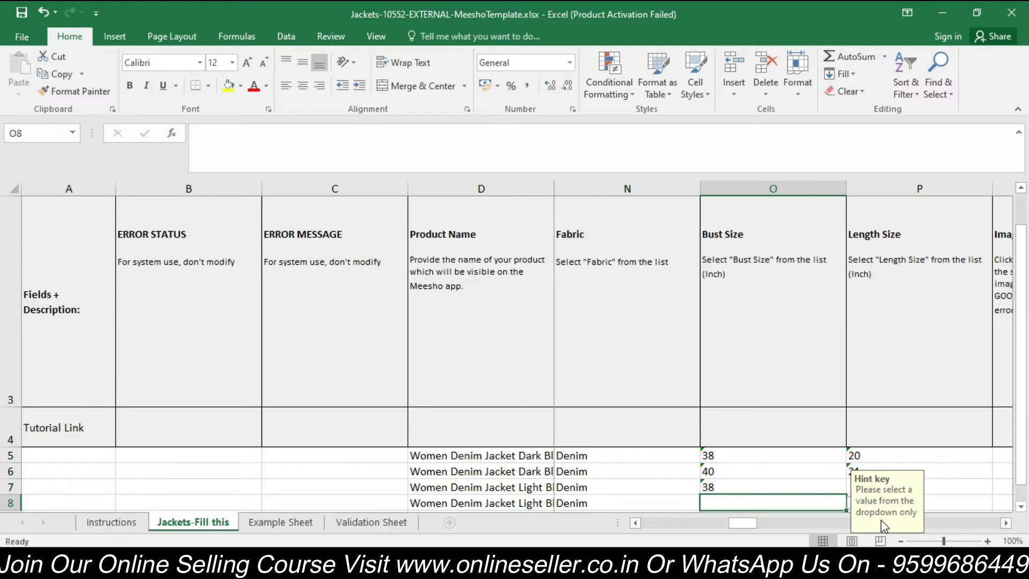
left_click(848, 507)
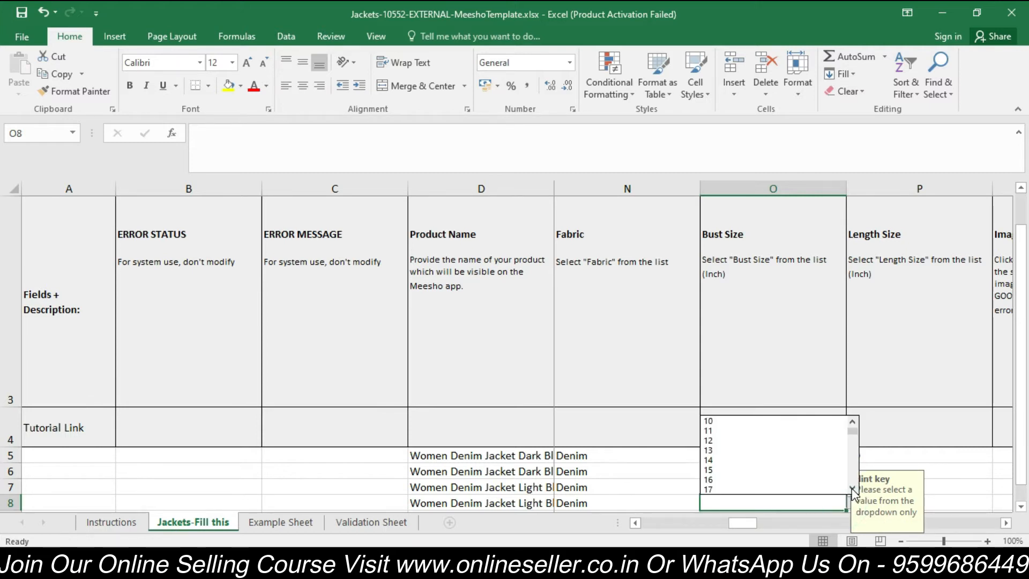
left_click(851, 487)
left_click(852, 488)
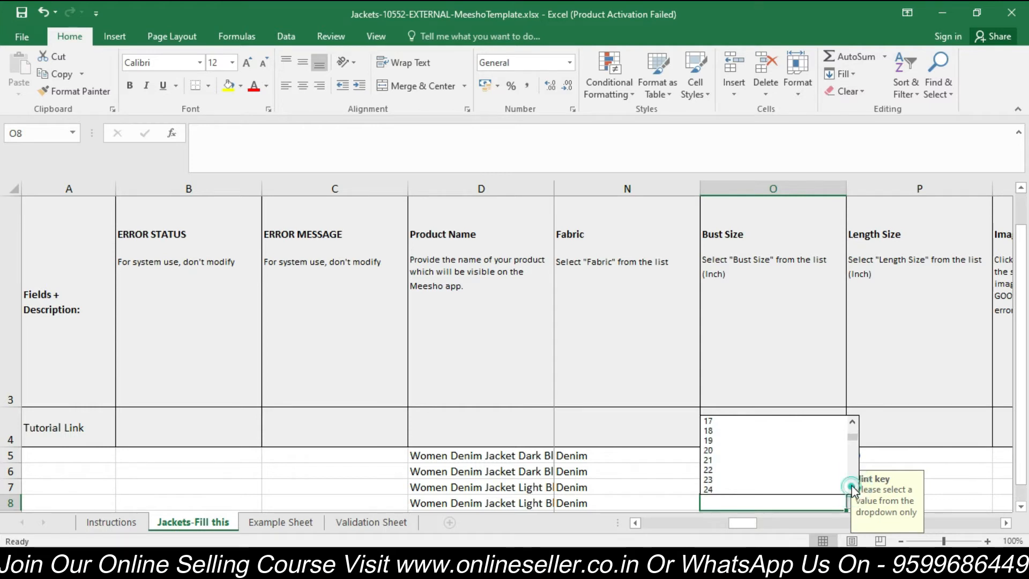
left_click(851, 486)
left_click(852, 487)
left_click(852, 487)
left_click(851, 487)
left_click(851, 487)
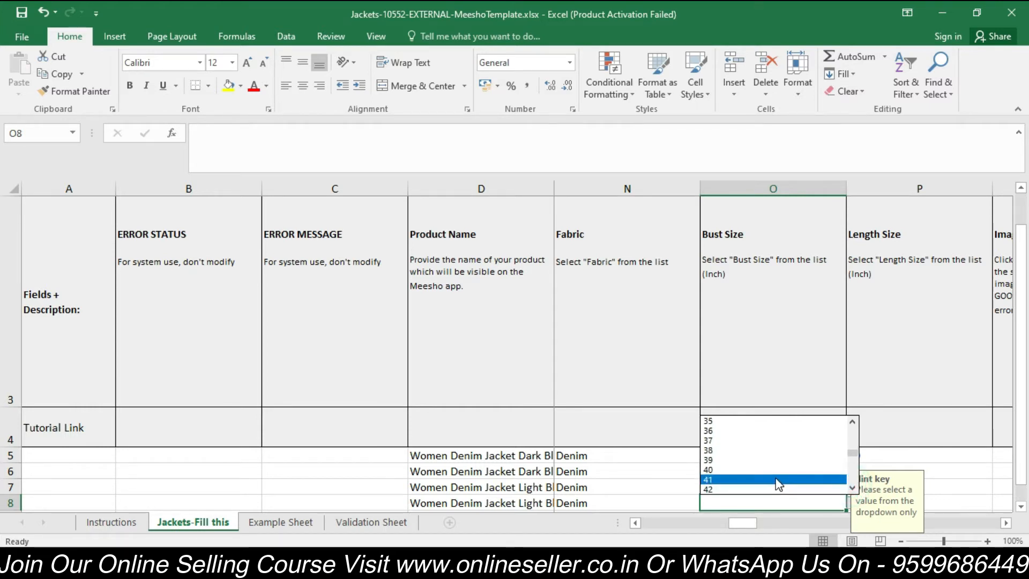
left_click(760, 471)
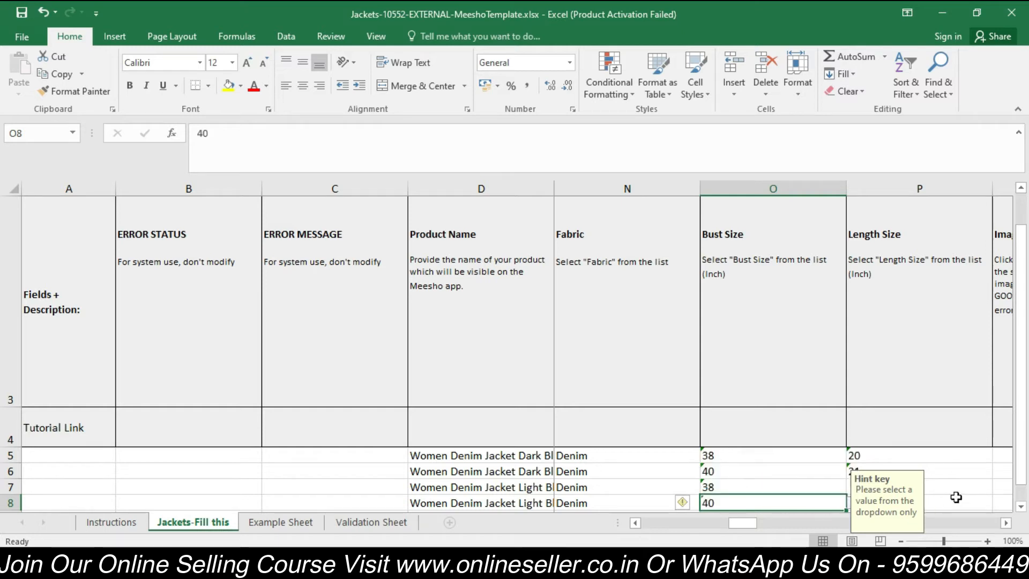
Step: Set the Length Size in P7 to 20 for the first light blue jacket
left_click(920, 497)
left_click(876, 490)
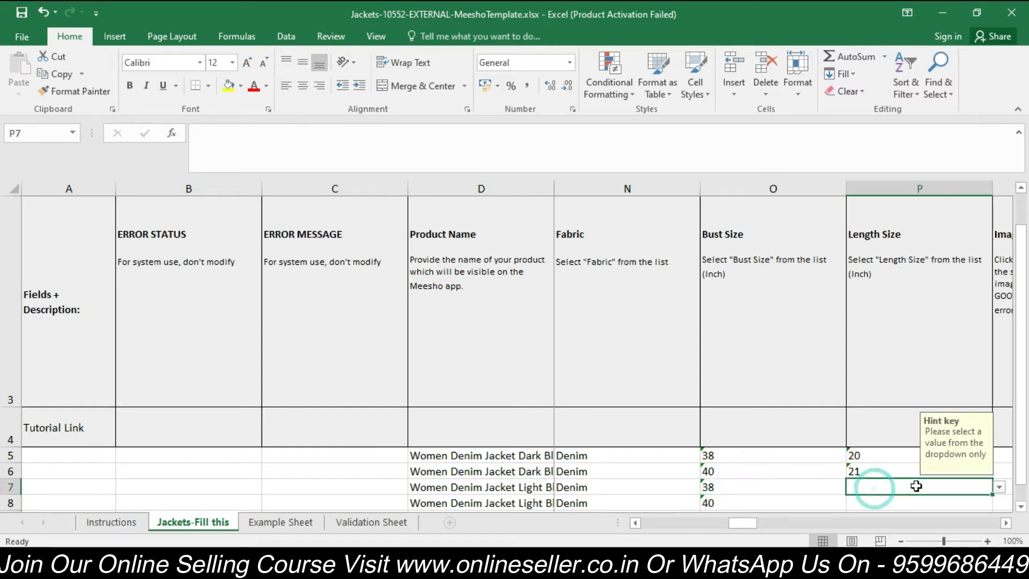
left_click(999, 487)
left_click(999, 472)
left_click(999, 472)
left_click(999, 471)
left_click(998, 472)
left_click(999, 472)
left_click(933, 444)
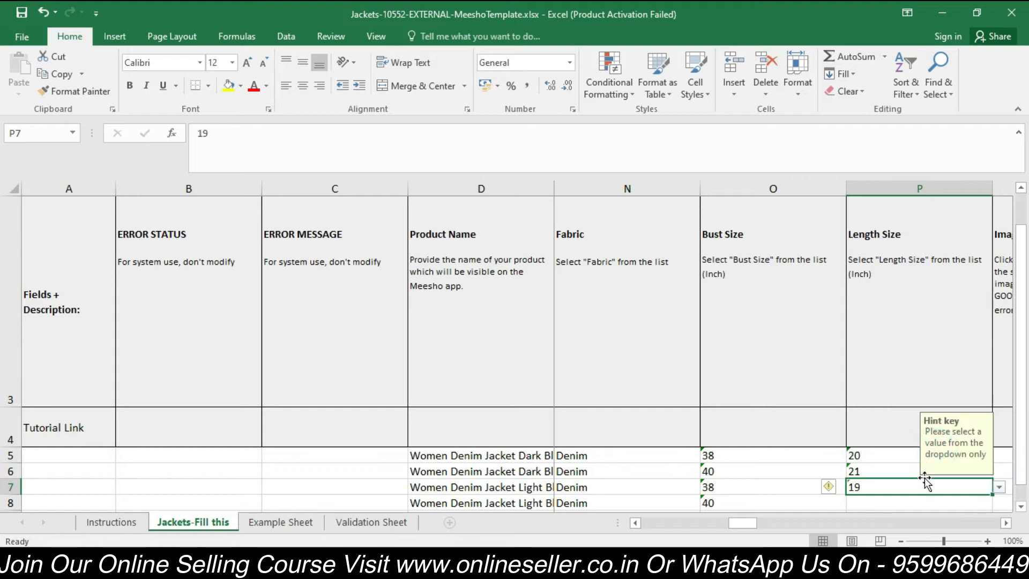
left_click(999, 487)
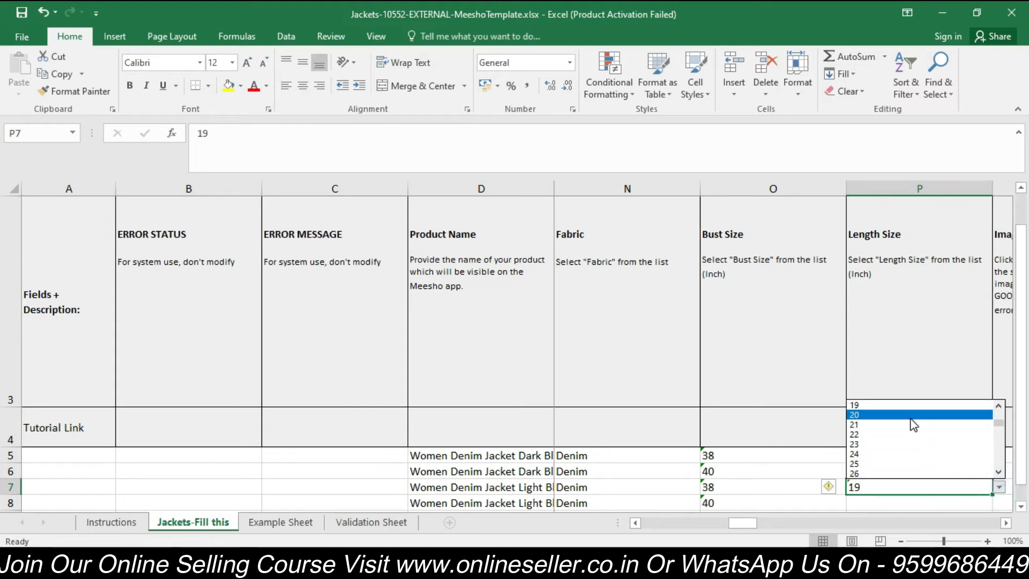
left_click(905, 420)
Step: Choose 21 as the Length Size in P8 for the second light blue jacket
left_click(964, 503)
left_click(999, 502)
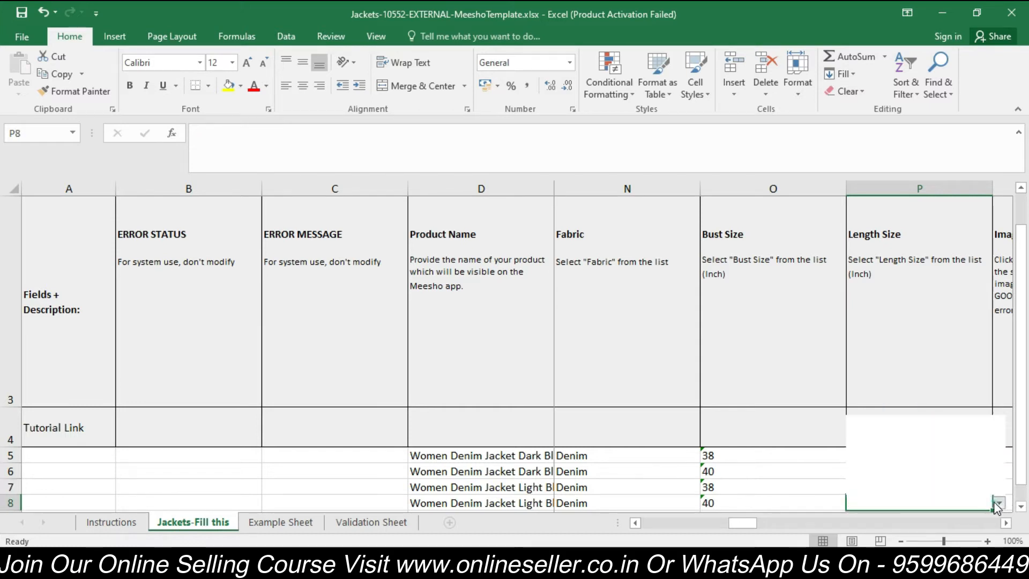
left_click(998, 486)
left_click(998, 486)
left_click(999, 486)
left_click(998, 486)
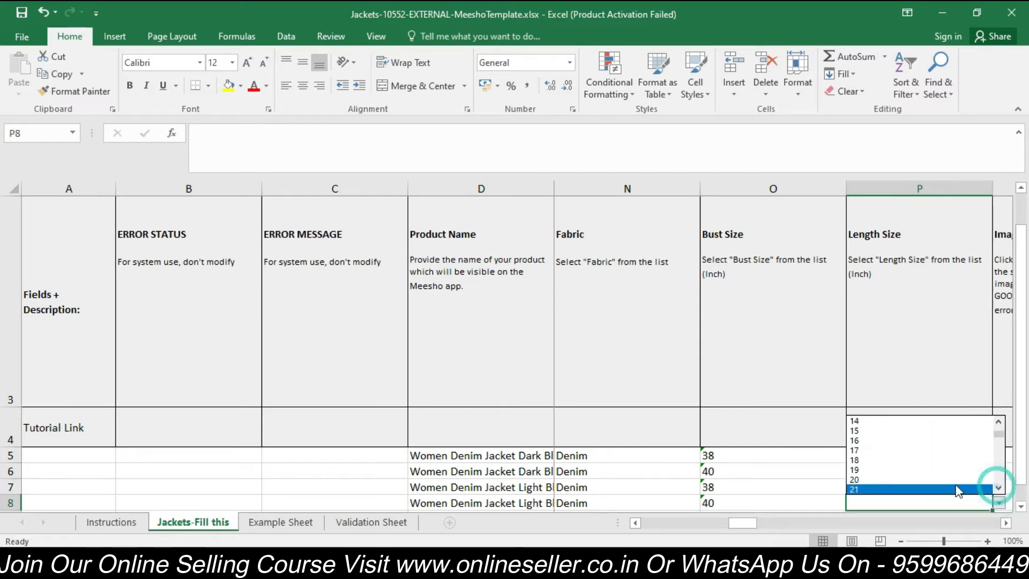
left_click(955, 486)
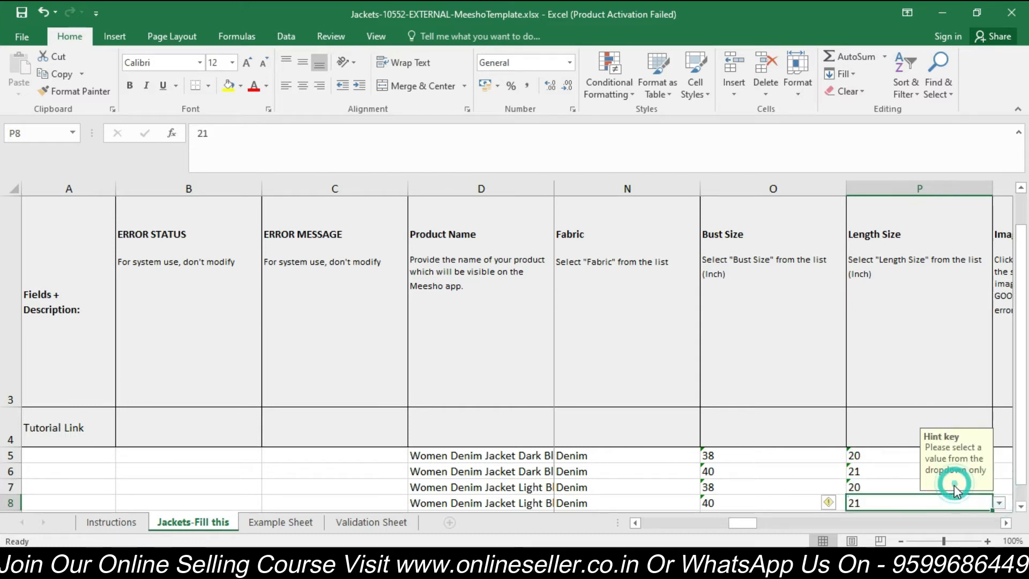
left_click(1006, 522)
left_click(1006, 522)
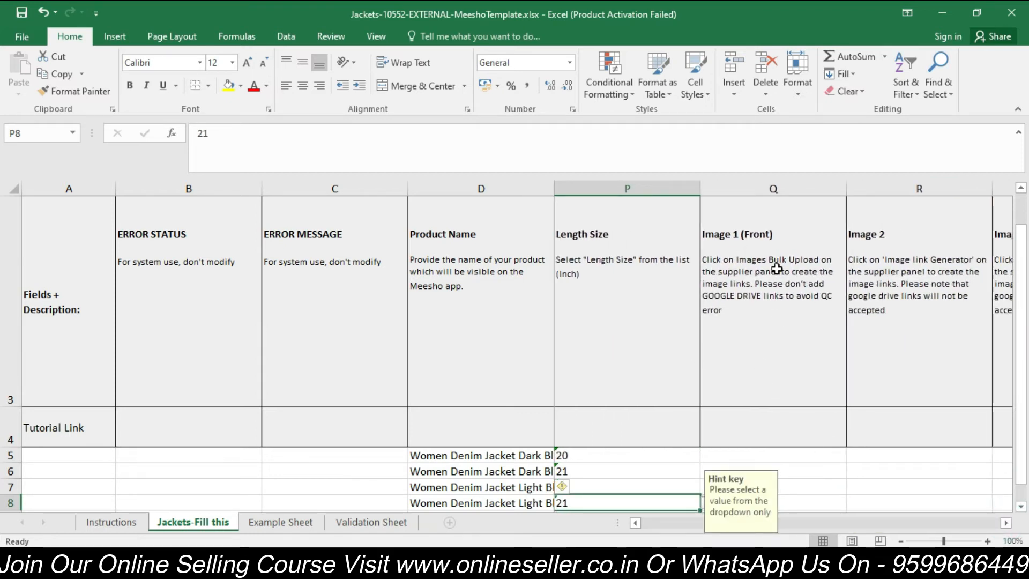
Step: Review the Image 1 (Front) field description and its cells down to row 8 in the jackets sheet
scroll(823, 344, "up", 1)
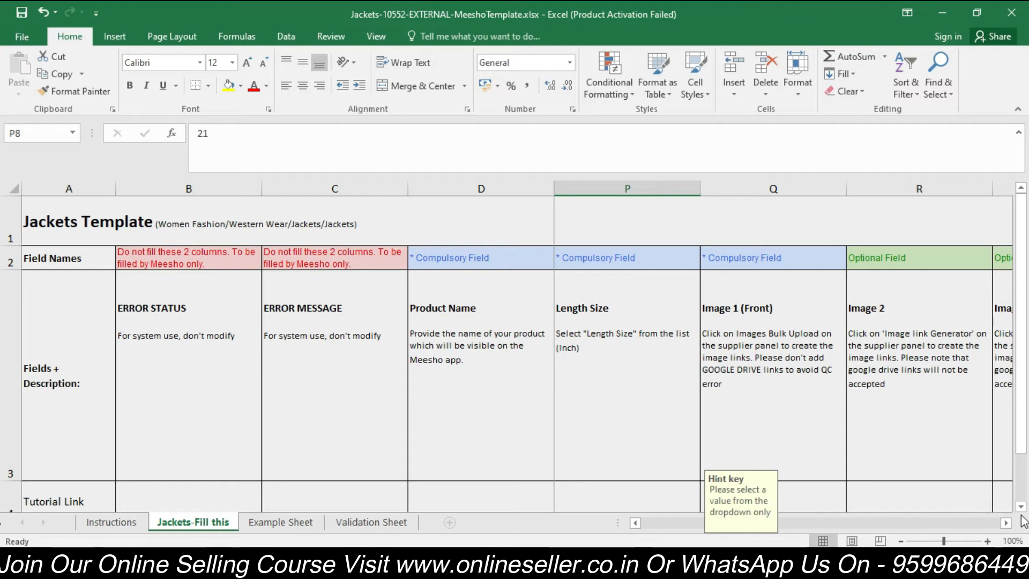
left_click(830, 463)
key("Down")
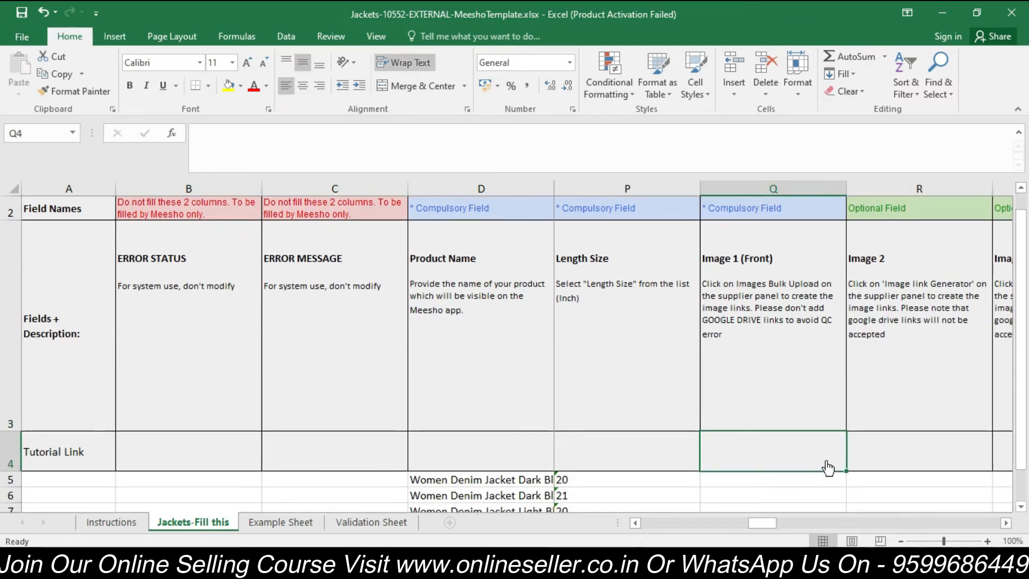
key("Down")
key("Down")
key("Down")
key("Down")
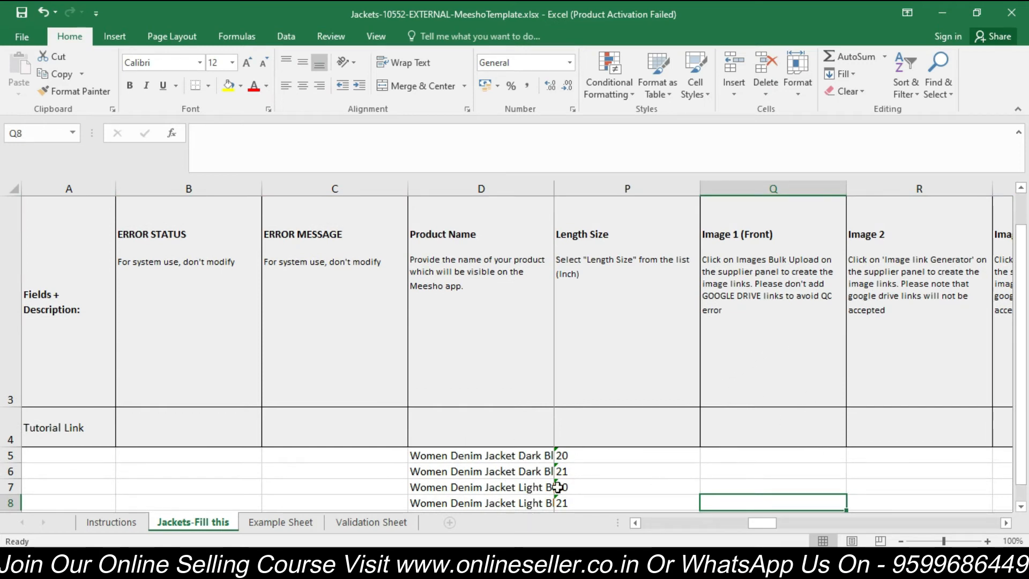
Step: Switch to the Meesho Supplier Panel in the browser and open Images Bulk Upload in a new tab
mouse_move(352, 563)
mouse_move(499, 545)
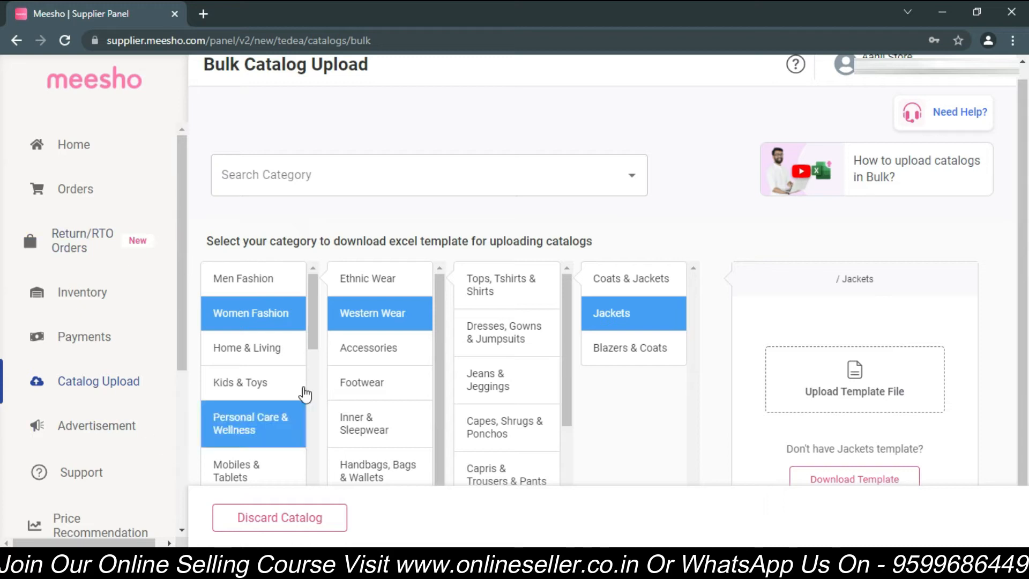
scroll(179, 185, "down", 5)
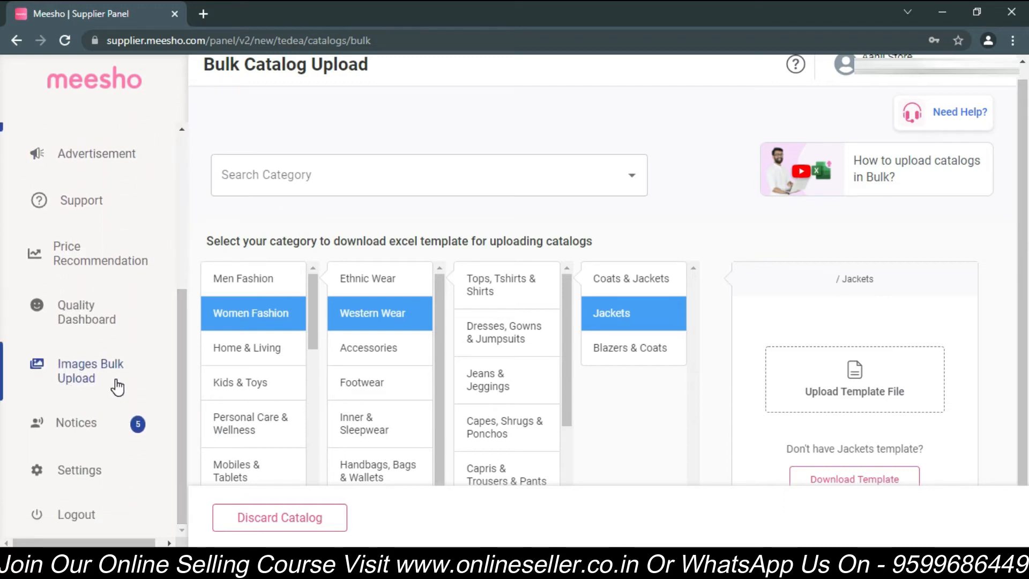
left_click(87, 378, "ctrl")
left_click(279, 7)
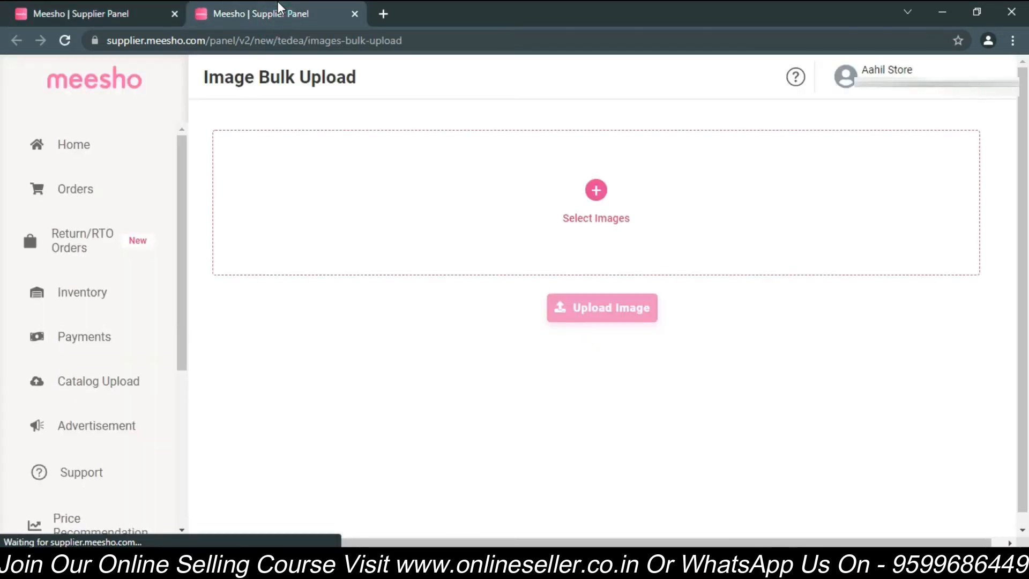
Step: Select all five dark blue jacket photos from "New folder" in Dropbox and upload them
left_click(588, 210)
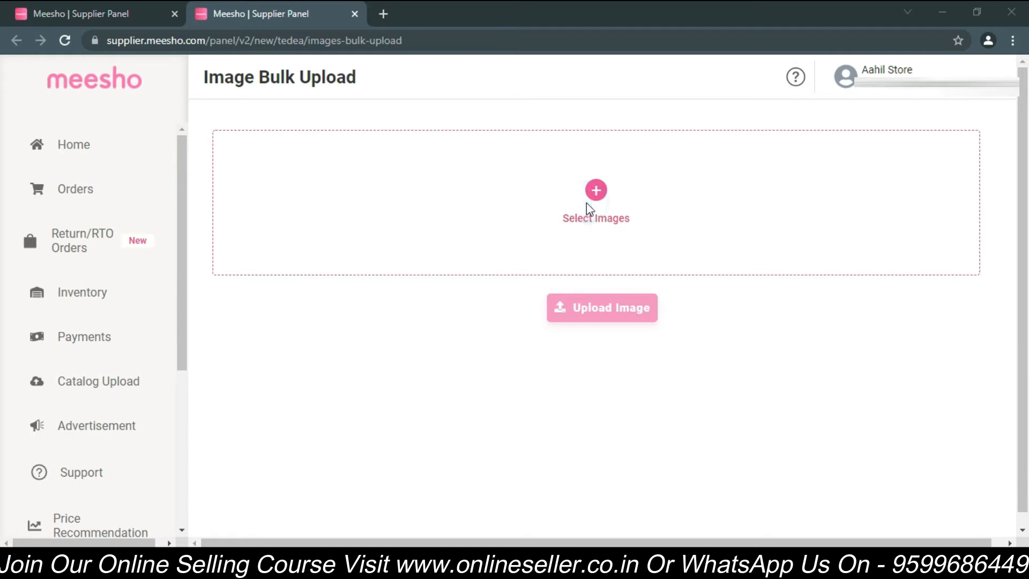
left_click(308, 190)
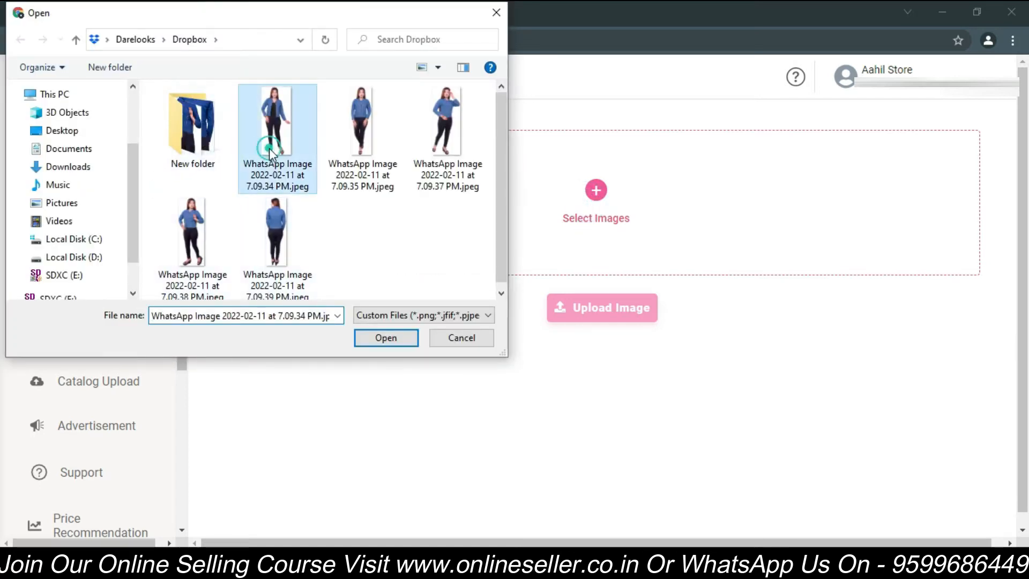
left_click(184, 125)
double_click(201, 152)
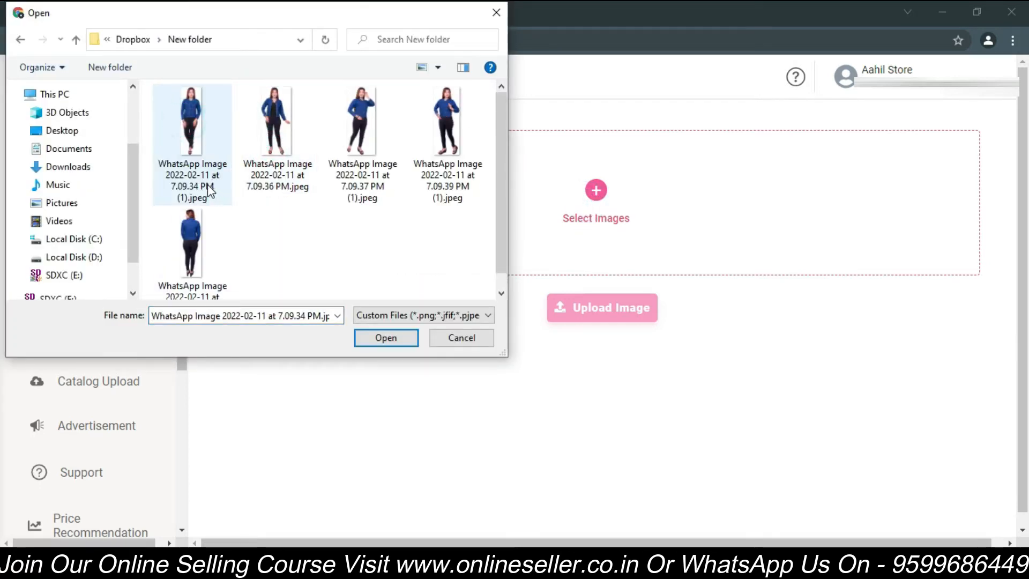
key("ctrl+a")
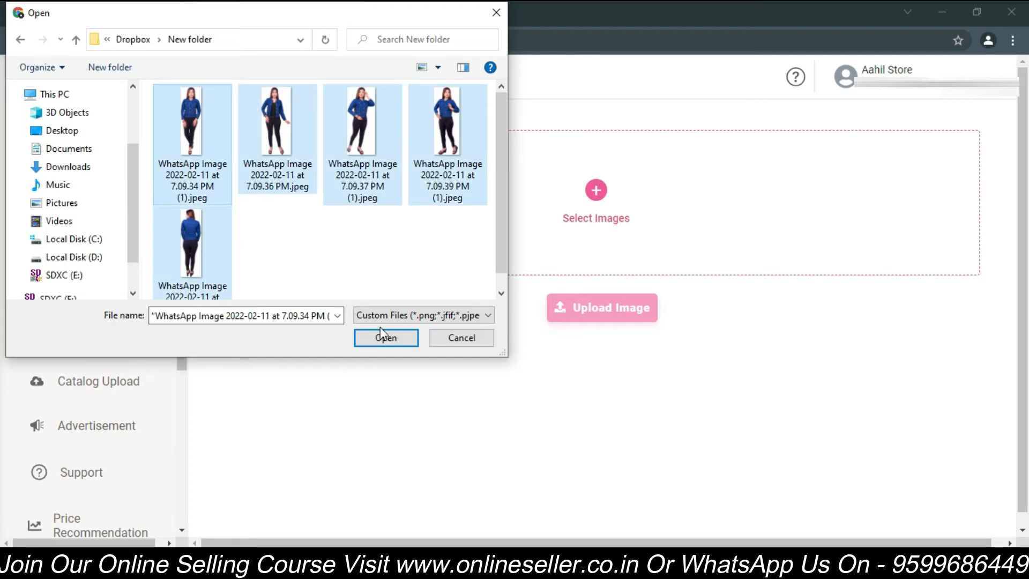
left_click(404, 338)
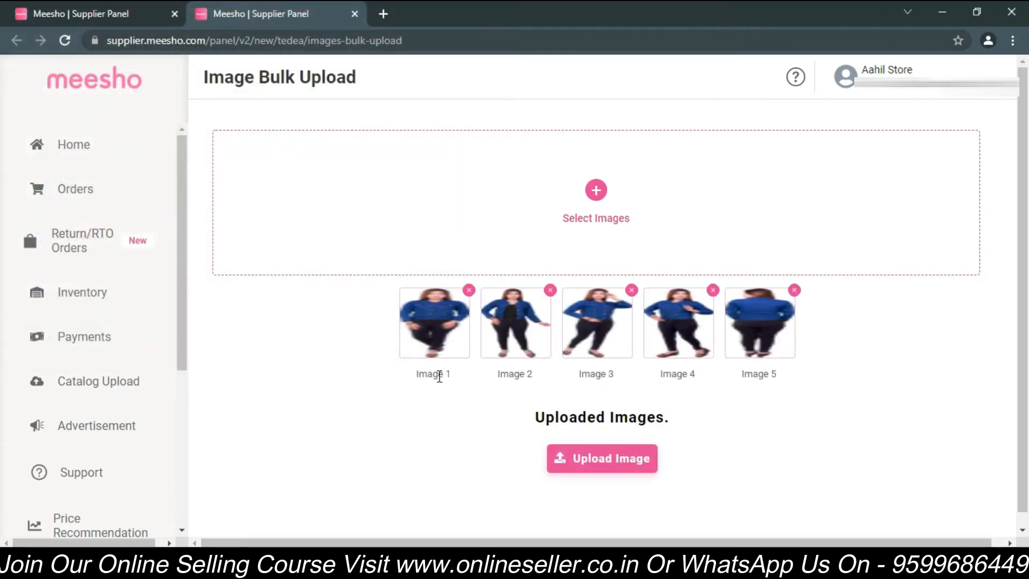
left_click(602, 460)
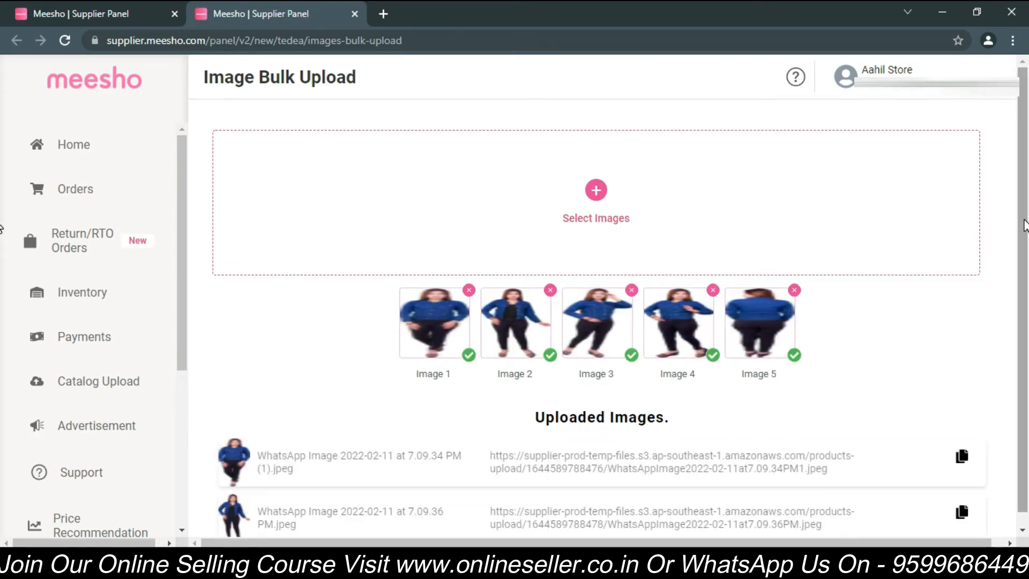
Step: Copy the link of the first uploaded image (7.09.34 PM) and paste it into Image 1 (Front), cell Q5, in Excel
scroll(1022, 223, "down", 1)
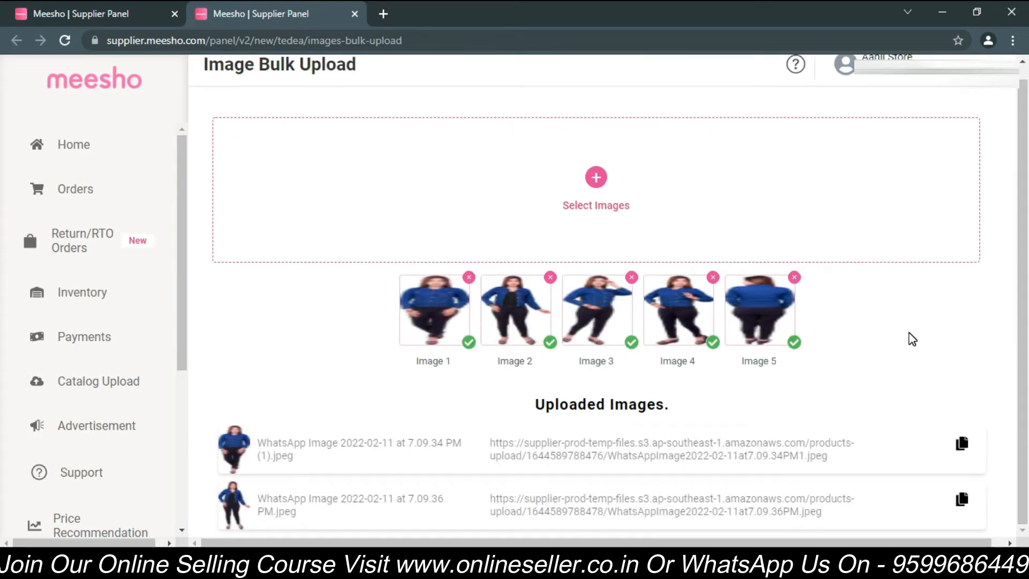
scroll(901, 386, "down", 4)
left_click(962, 215)
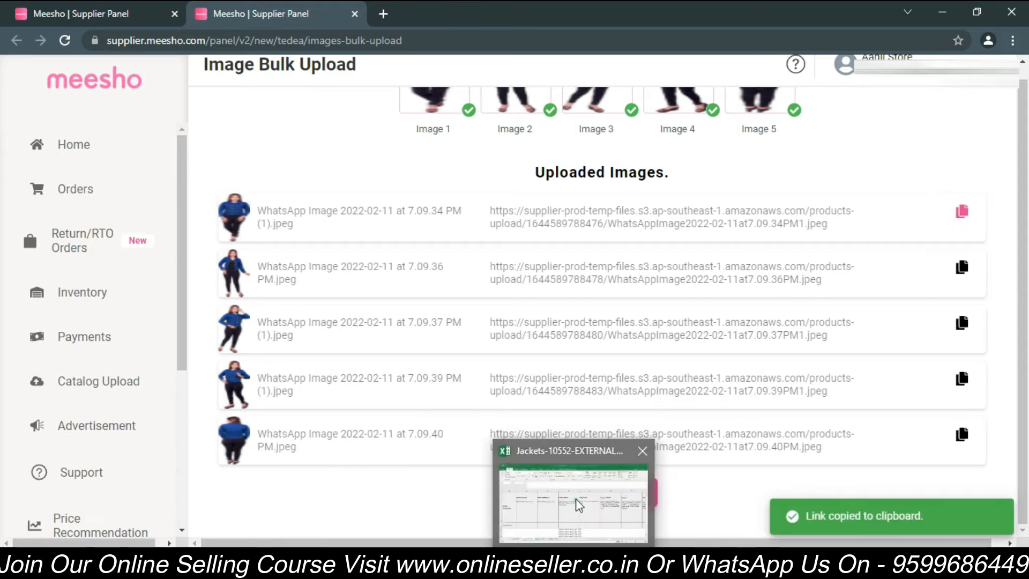
left_click(576, 498)
left_click(756, 453)
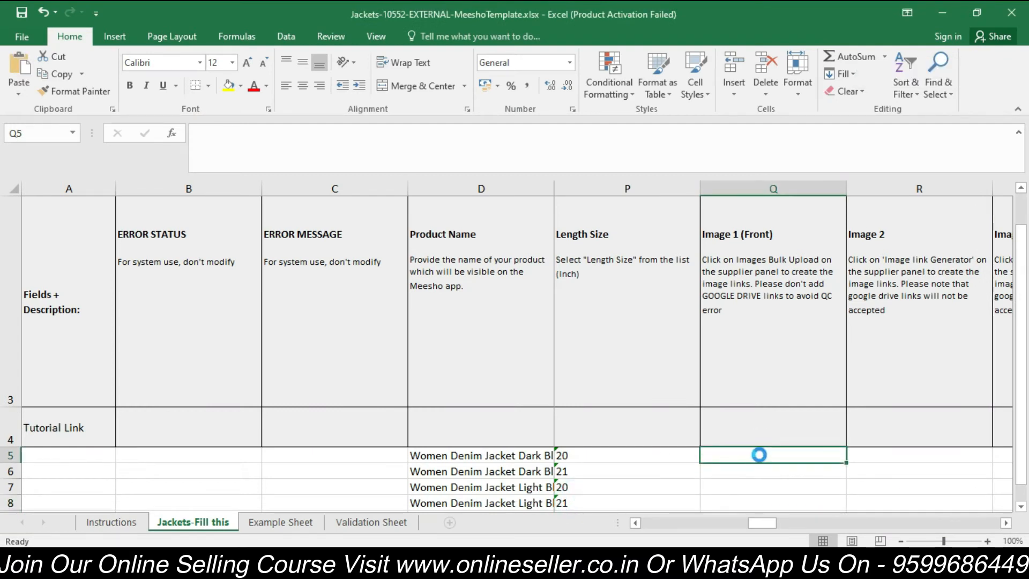
key("ctrl+v")
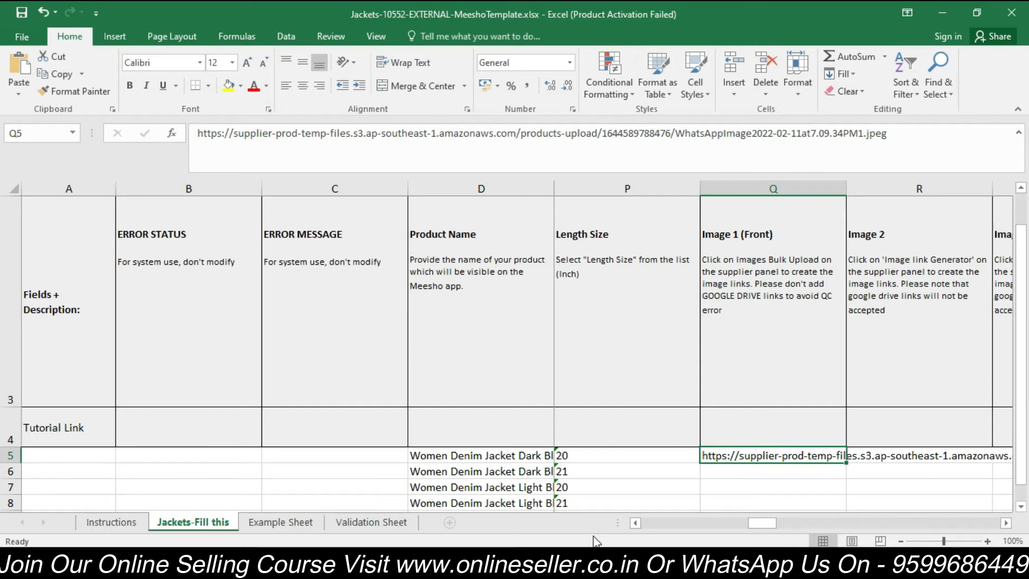
Step: Copy the second uploaded image's link (7.09.36 PM) from the browser into Image 2, cell R5, of the Excel sheet
mouse_move(500, 563)
left_click(487, 508)
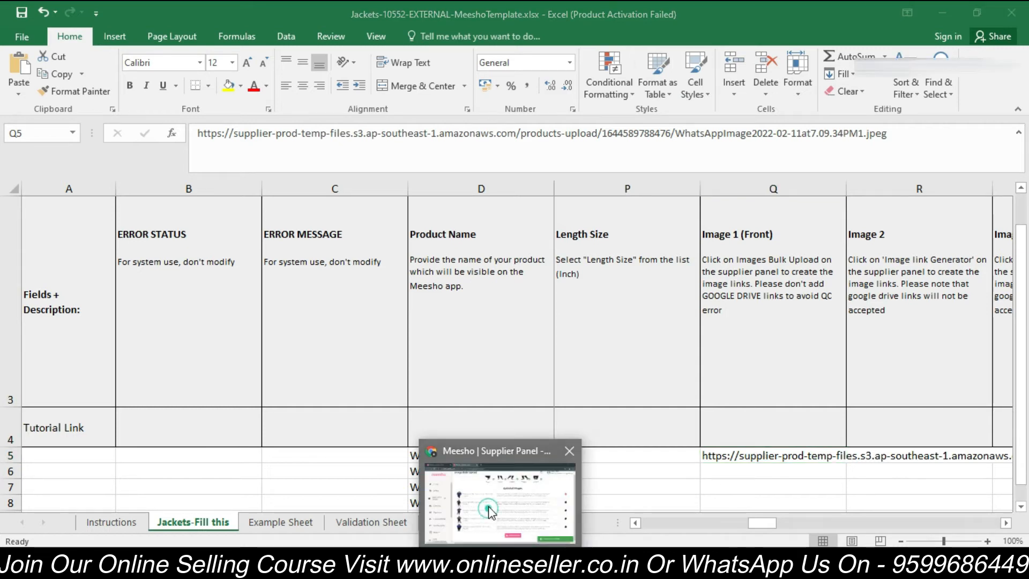
left_click(962, 267)
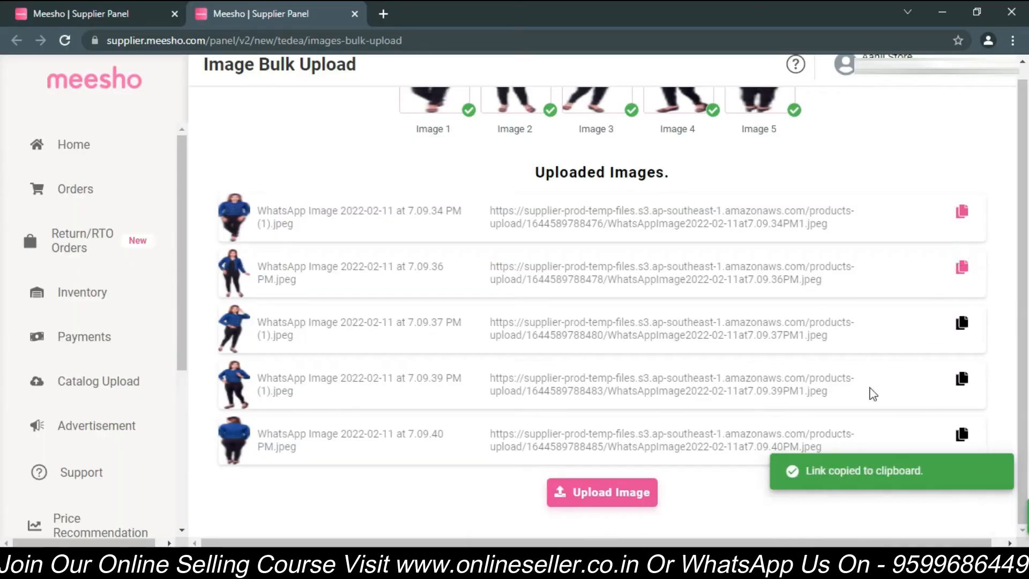
mouse_move(528, 563)
left_click(595, 507)
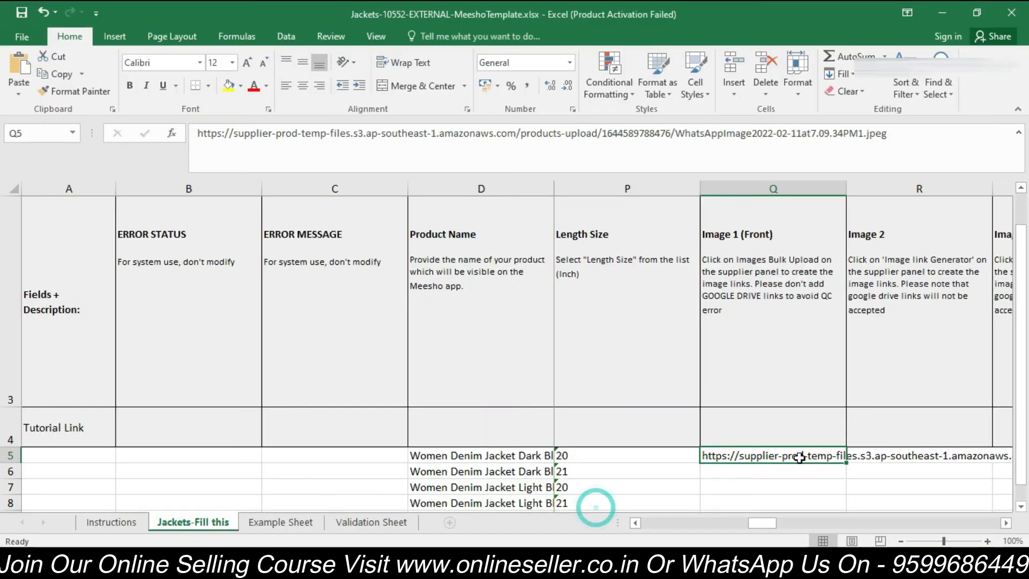
left_click(891, 456)
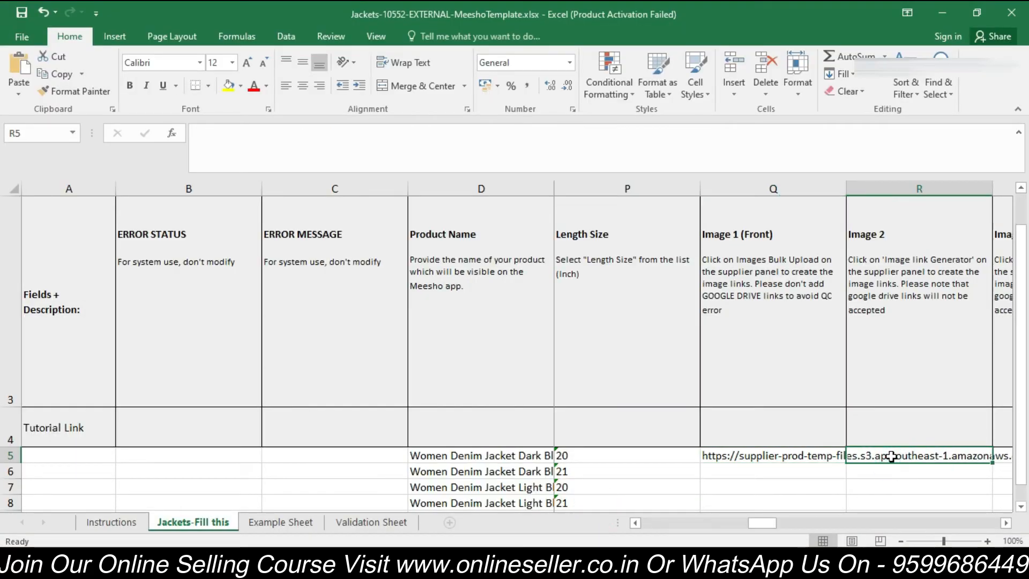
key("ctrl+v")
Step: Copy the third uploaded image's link (7.09.37 PM) from the browser into Image 3, cell S5, of the Excel sheet
mouse_move(501, 563)
left_click(504, 501)
left_click(961, 323)
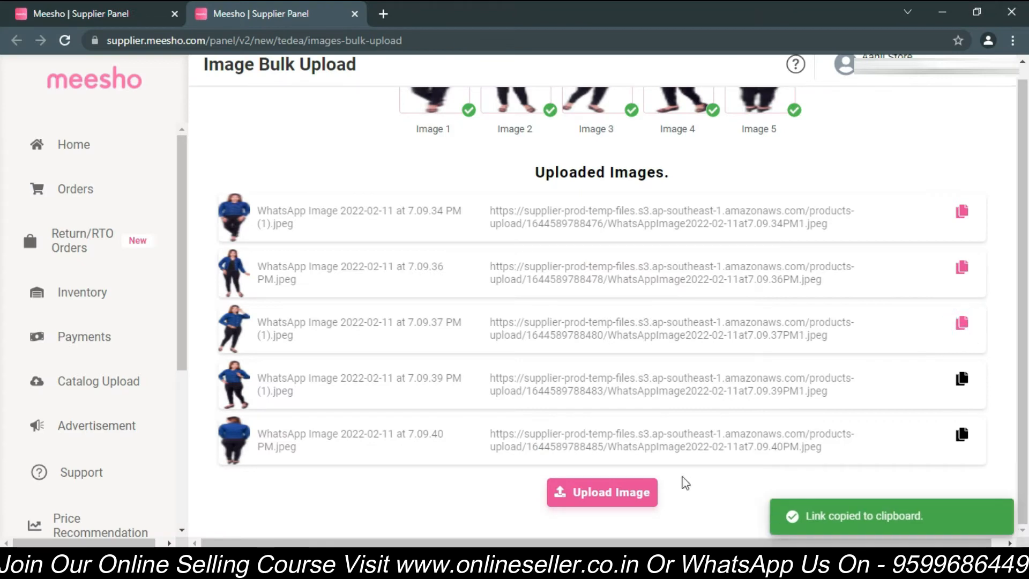
mouse_move(569, 562)
left_click(584, 504)
double_click(1007, 524)
left_click(770, 457)
key("ctrl+v")
Step: Copy the fourth uploaded image's link (7.09.39 PM) from the browser into Image 4, cell T5, of the Excel sheet
mouse_move(506, 562)
left_click(505, 503)
left_click(961, 379)
mouse_move(572, 563)
left_click(569, 512)
left_click(882, 456)
key("ctrl+v")
Step: Copy the fifth uploaded image's link (7.09.40 PM) from the browser into cell U5 of the Excel sheet
mouse_move(506, 562)
left_click(505, 504)
left_click(960, 435)
mouse_move(572, 563)
left_click(572, 504)
key("Right")
key("ctrl+v")
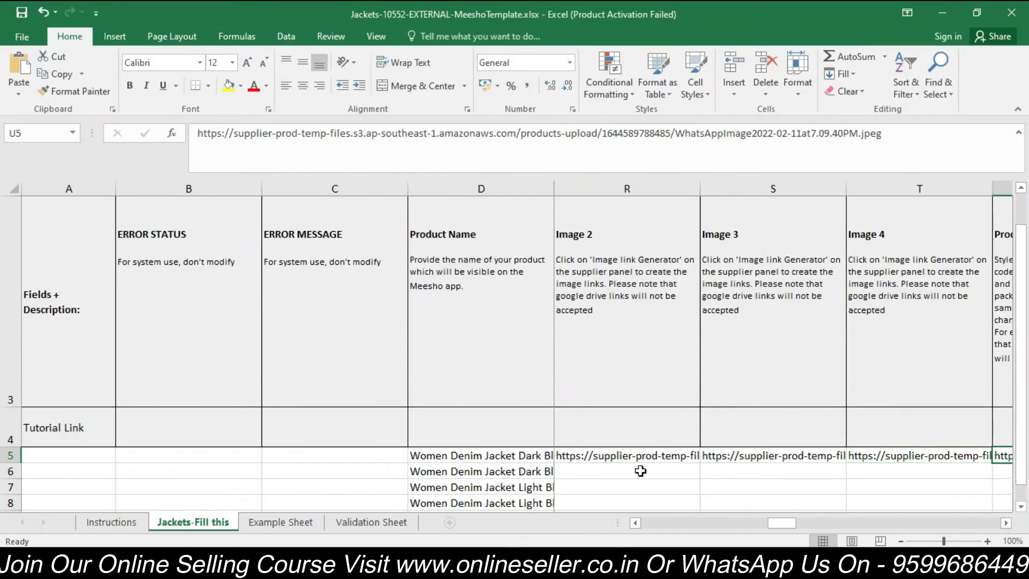
Step: Check the image links in row 5 and clear the link from the Product ID / Style ID cell U5
left_click(637, 524)
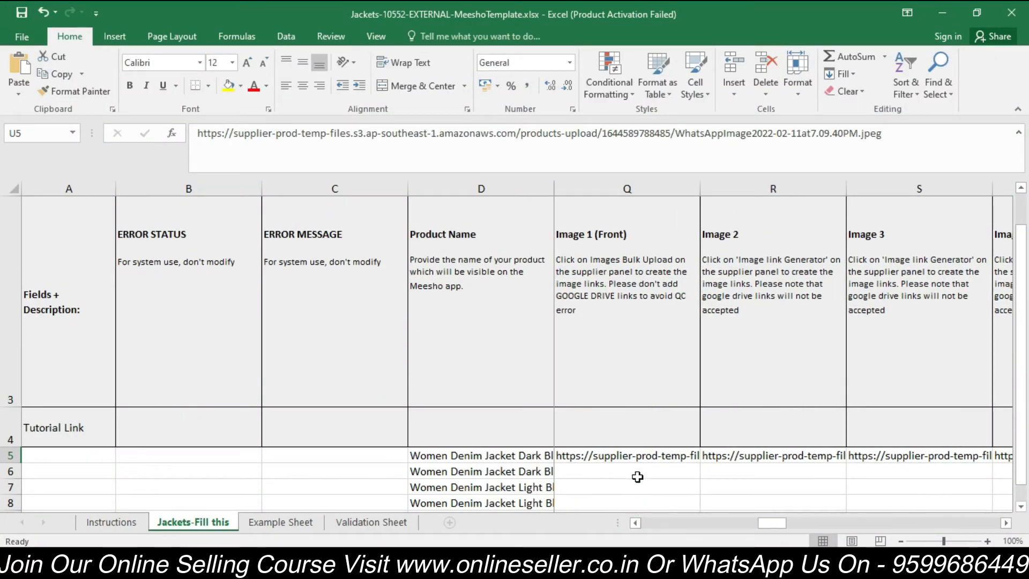
left_click(636, 455)
left_click_drag(696, 457, 847, 462)
left_click(898, 455)
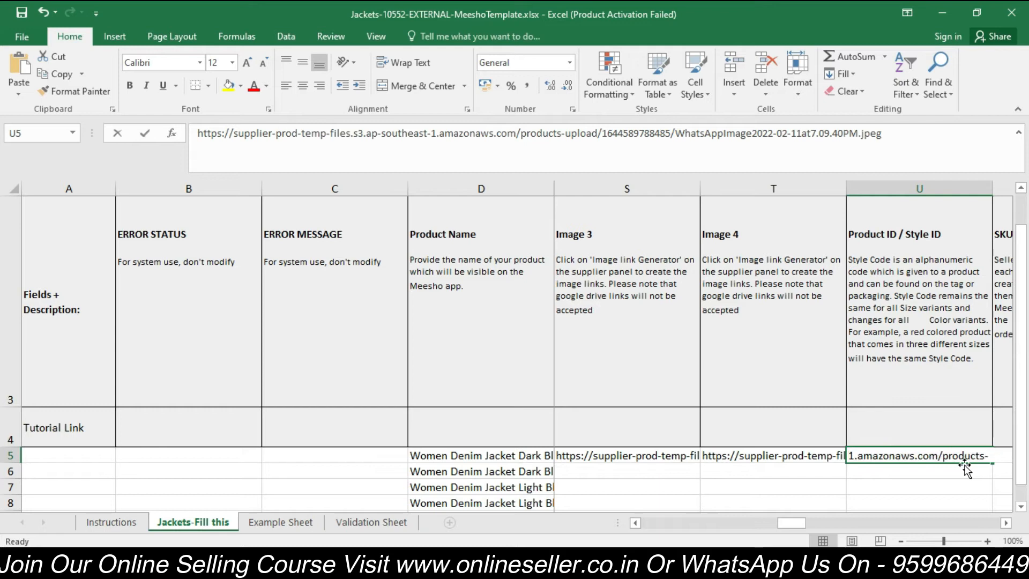
key("BackSpace")
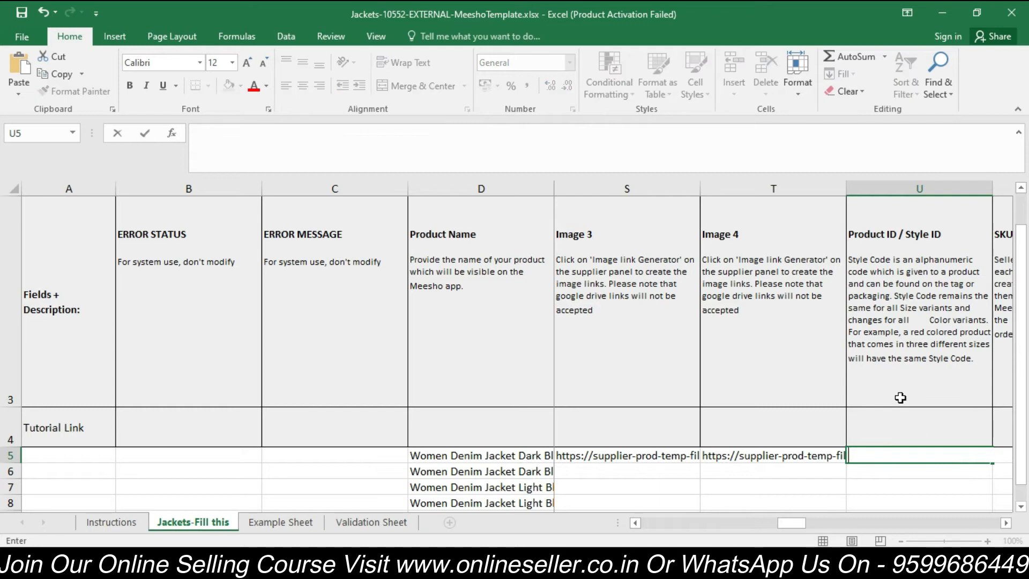
Step: Copy the four image links in Q5:T5 down to row 6 for the second dark blue jacket
left_click(765, 454)
key("Left")
key("Left")
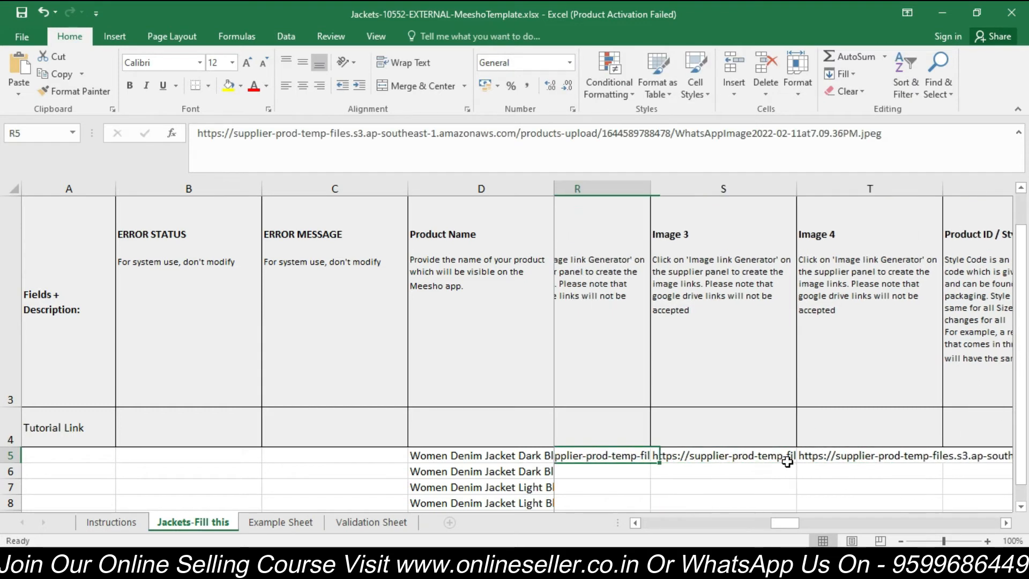
left_click_drag(660, 456, 891, 460)
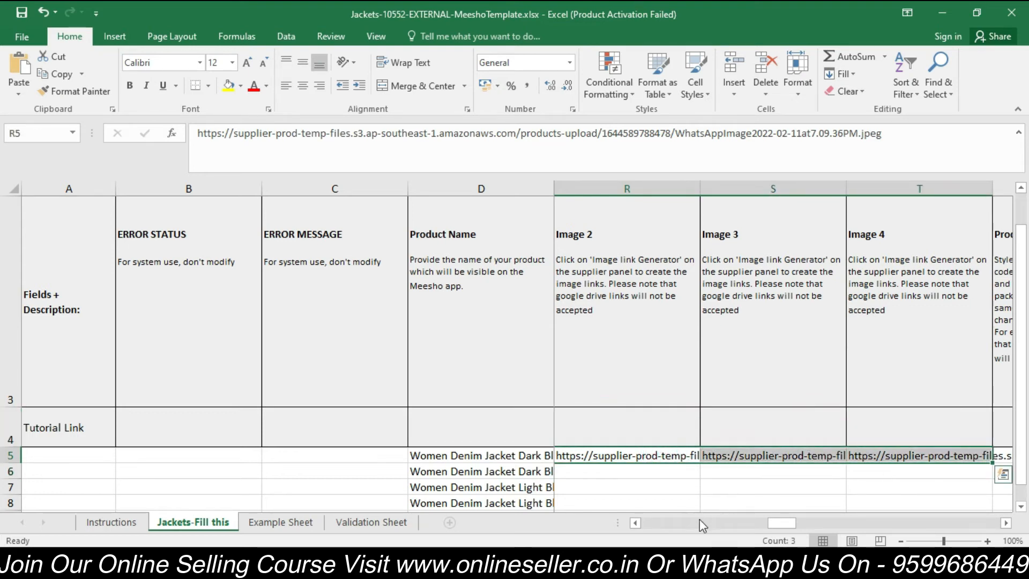
left_click(635, 523)
left_click_drag(637, 460, 804, 479)
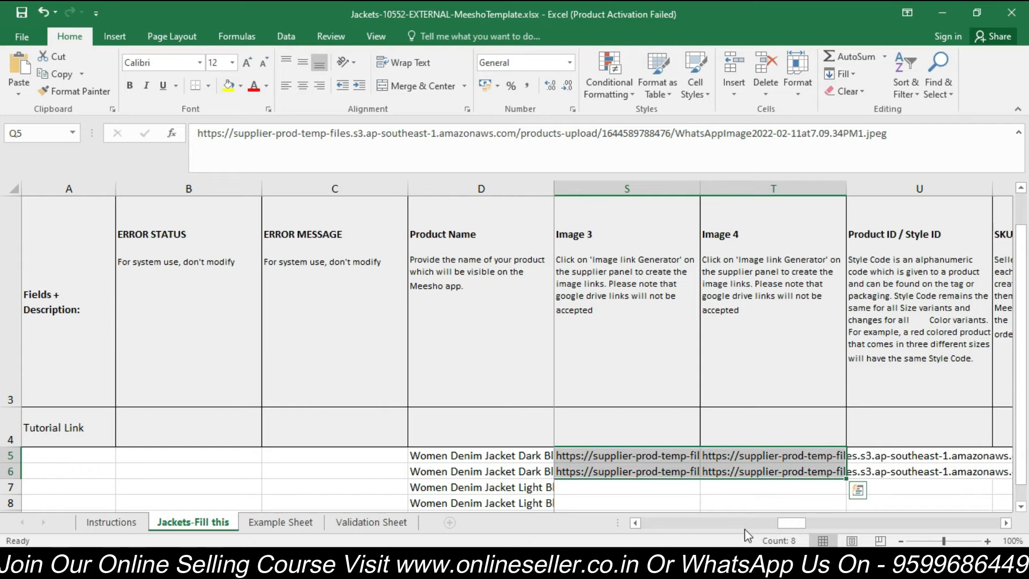
left_click(635, 523)
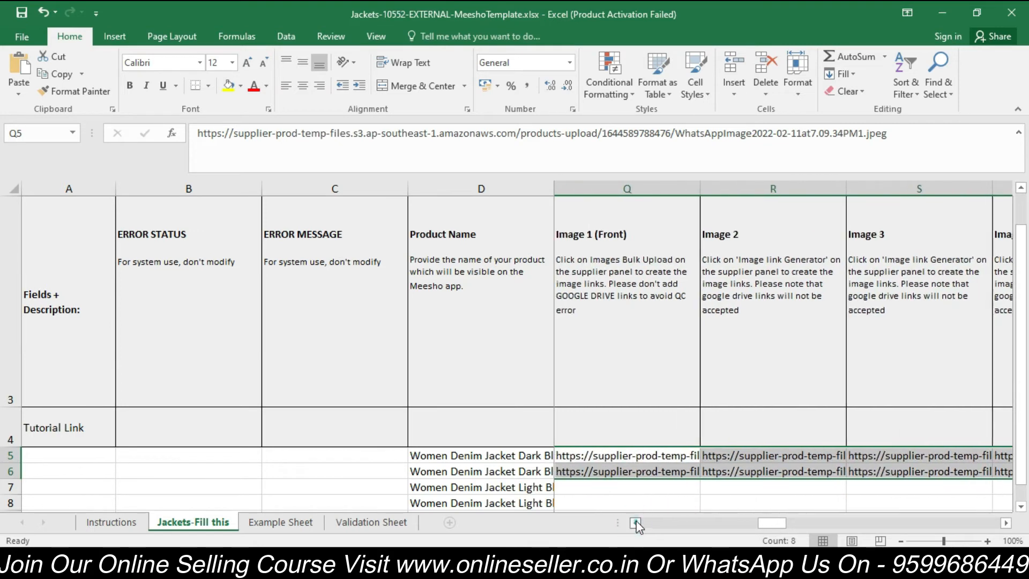
left_click(636, 522)
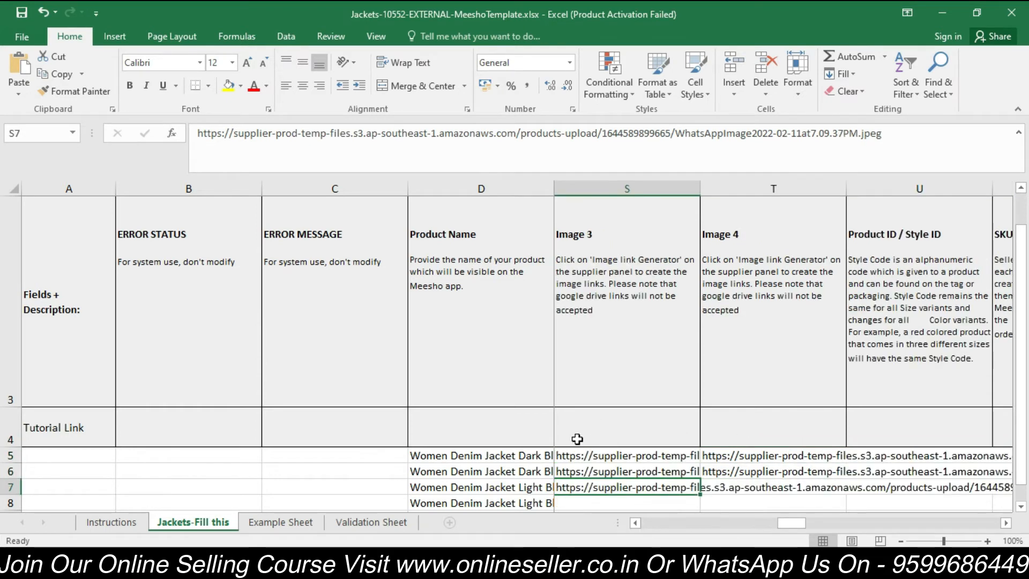
Step: Copy the fifth uploaded image's link (7.09.39 PM) from the browser into cell U7 of the Excel sheet
left_click(765, 487)
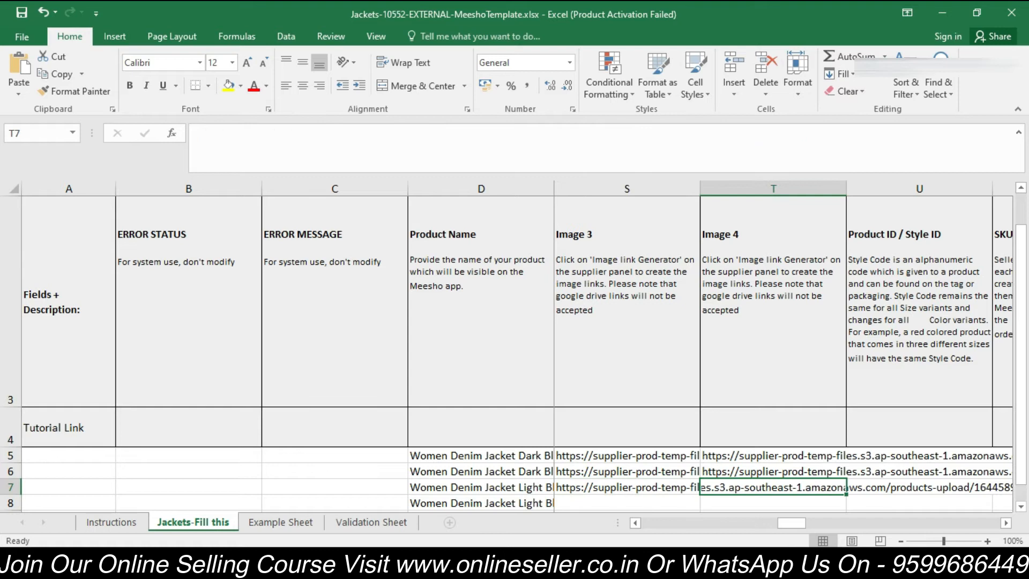
mouse_move(502, 562)
left_click(505, 525)
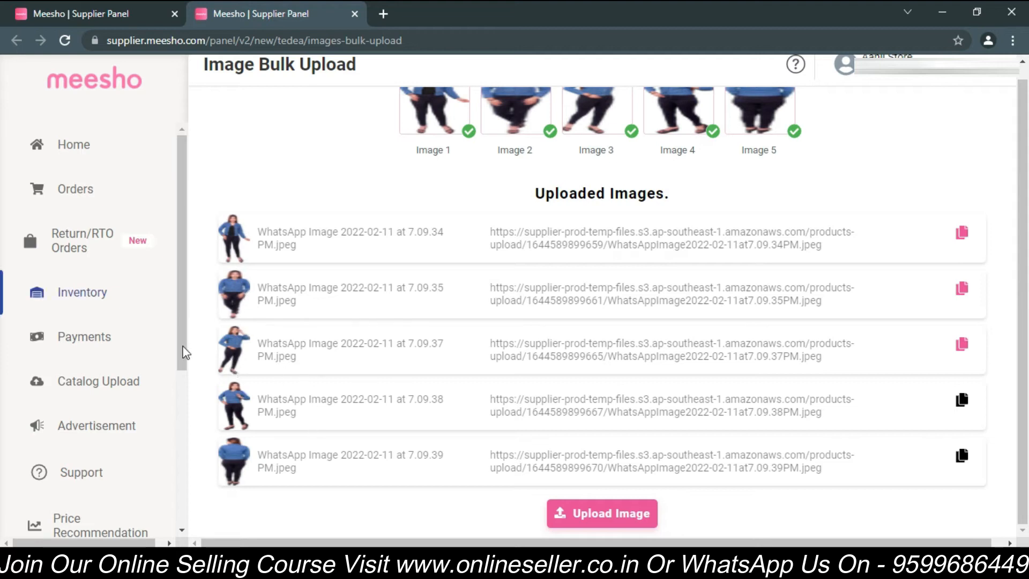
left_click(961, 455)
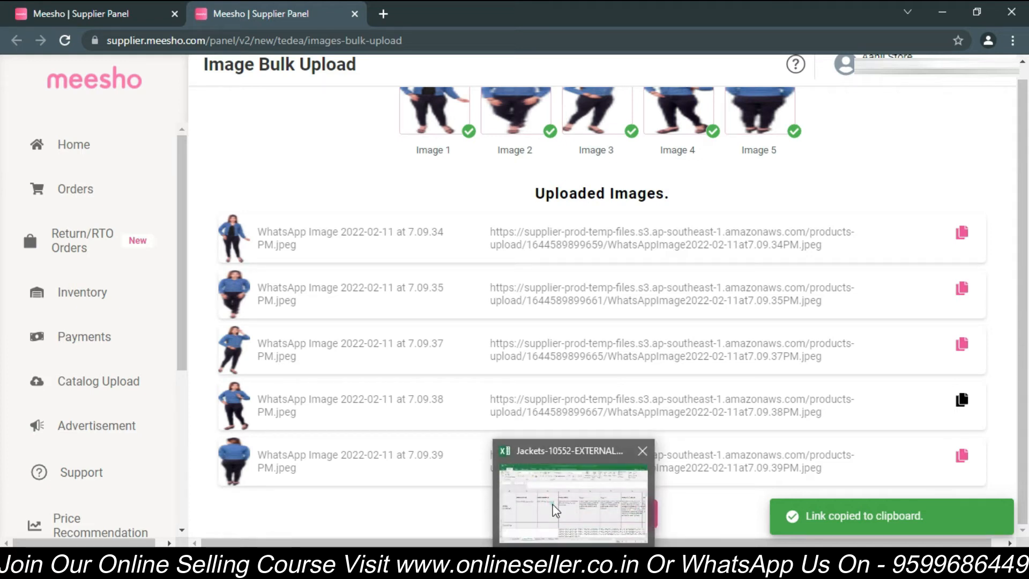
left_click(555, 510)
left_click(876, 486)
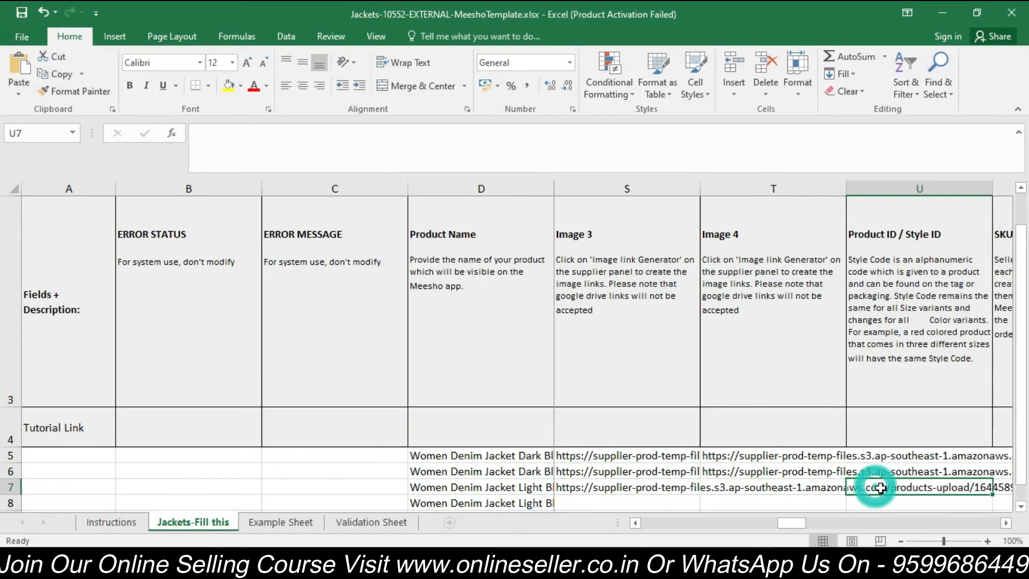
key("ctrl+v")
Step: Check the image links in row 7 and move the link from Product ID / Style ID cell U7 to Image 4 cell T7
left_click_drag(876, 486, 650, 485)
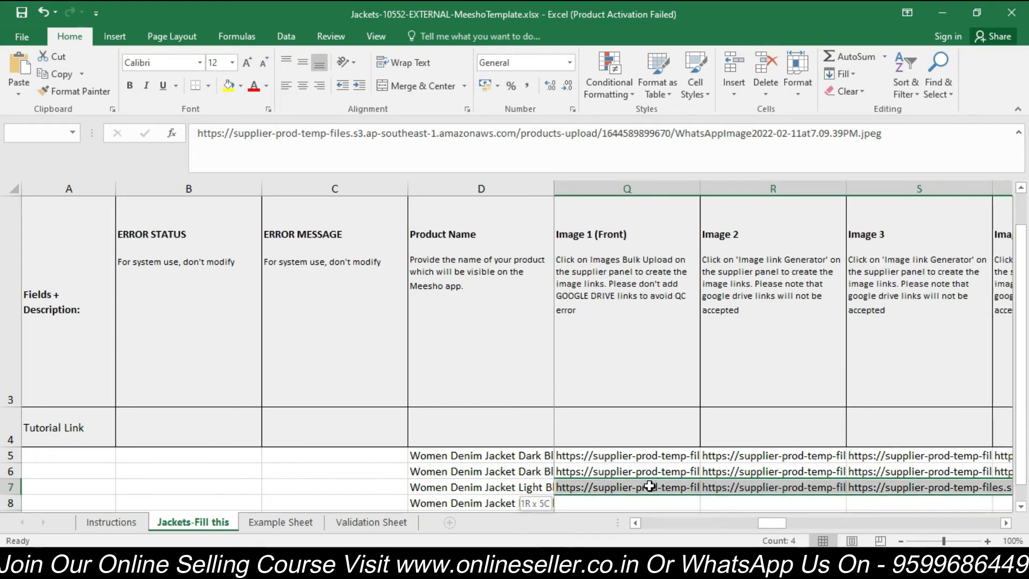
left_click(1004, 523)
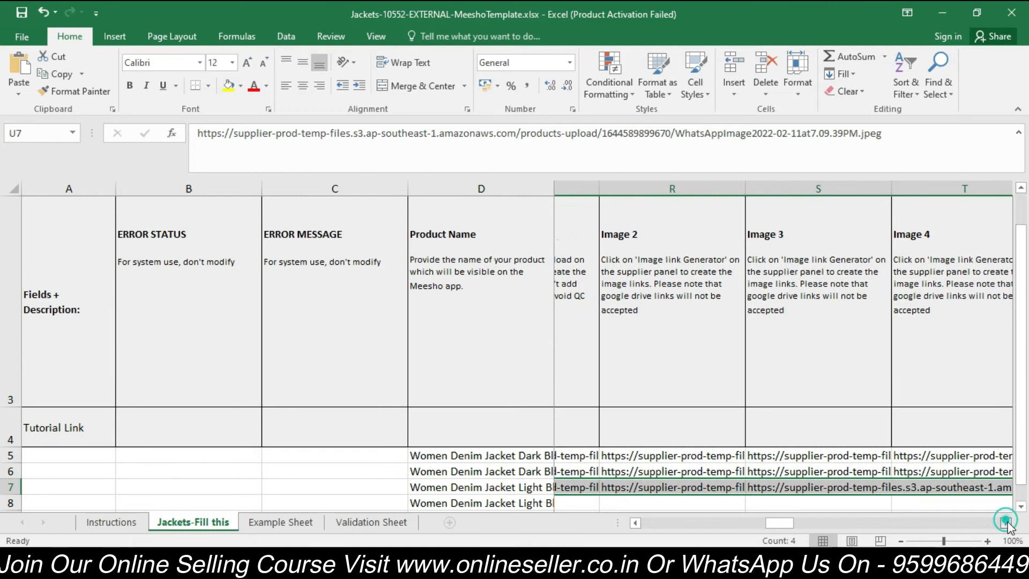
left_click(1006, 525)
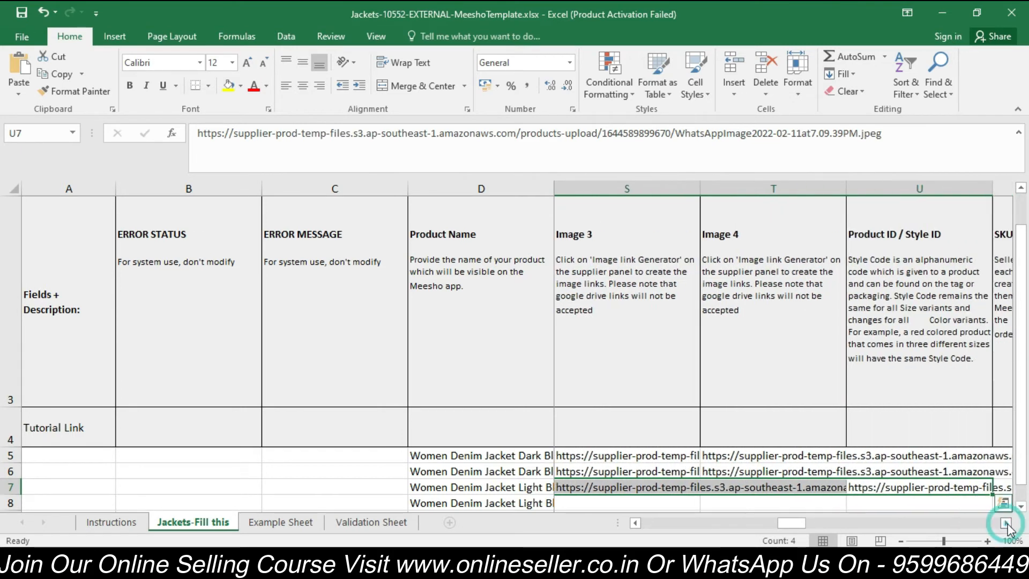
left_click(918, 488)
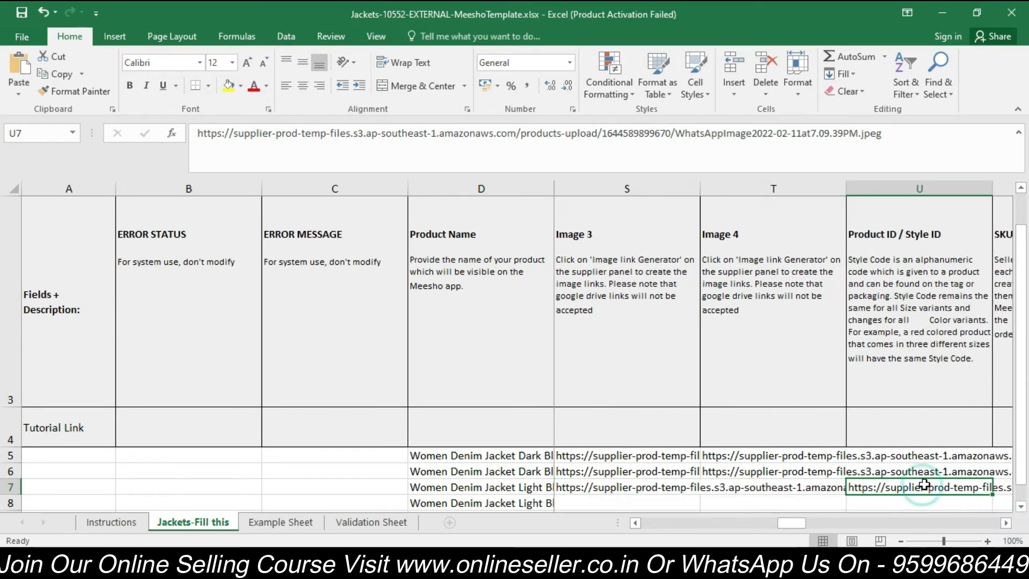
left_click(881, 488)
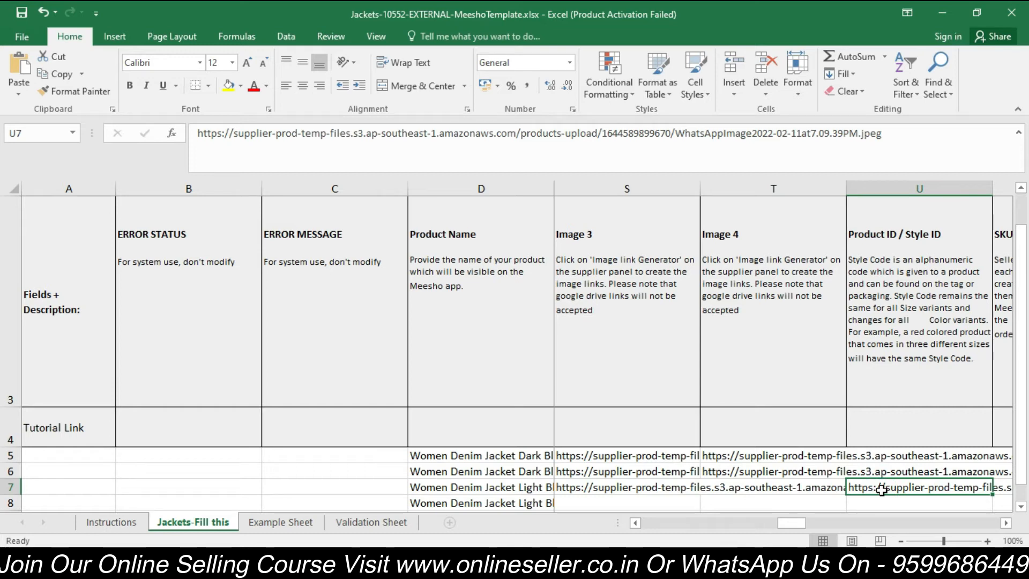
right_click(882, 489)
left_click(754, 176)
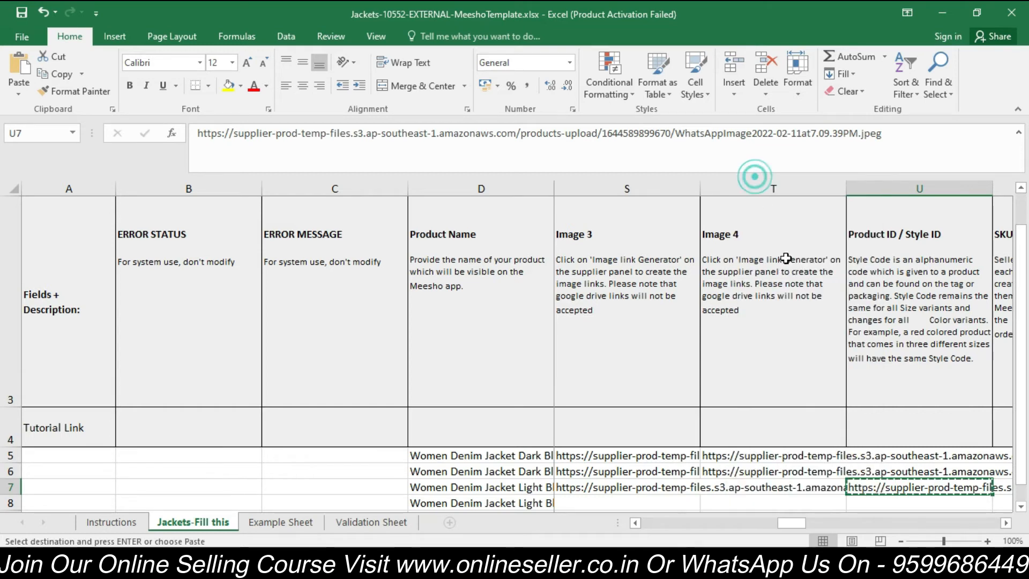
left_click(778, 487)
key("Return")
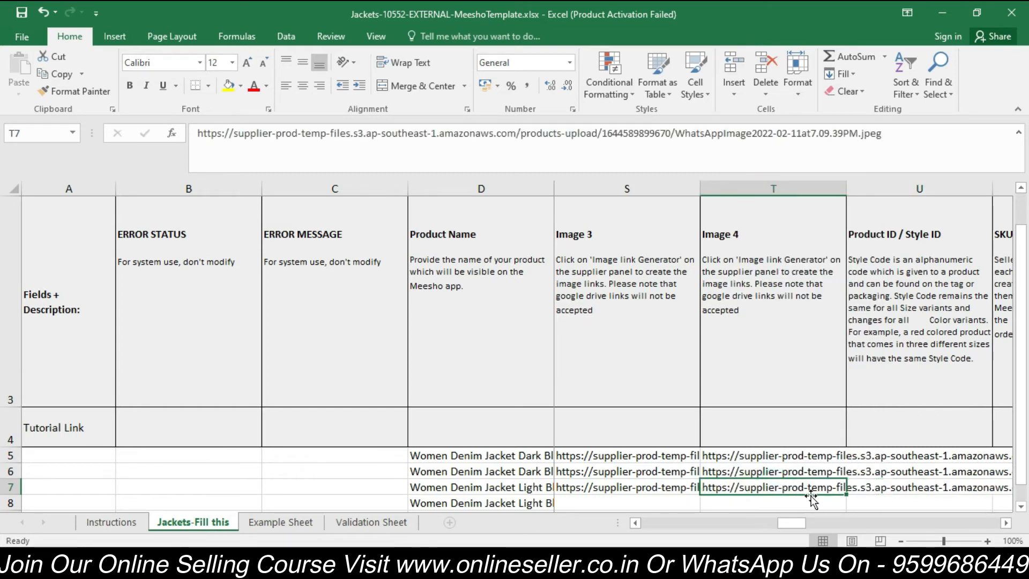
left_click(888, 487)
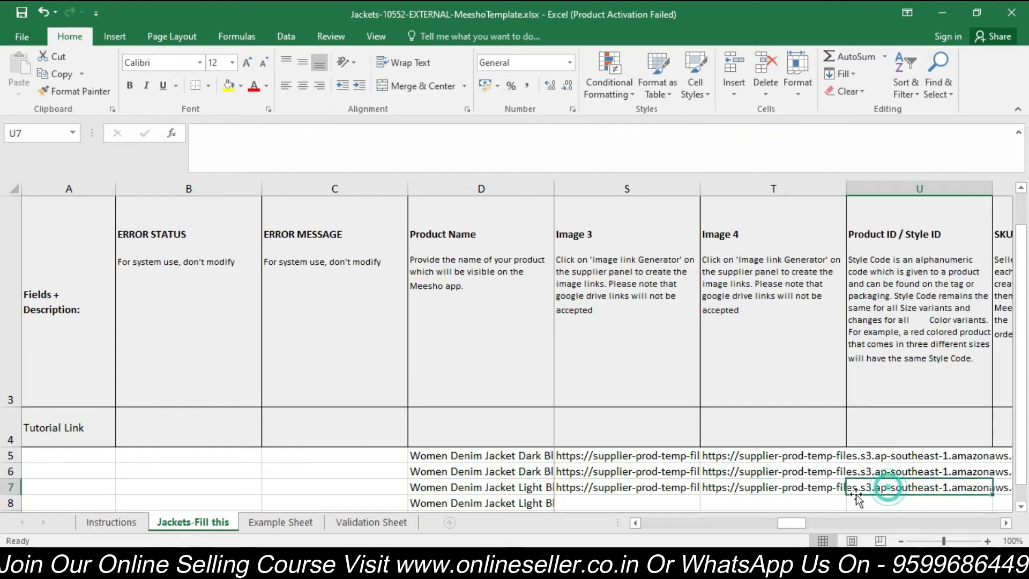
Step: Copy the four image links in Q7:T7 down to row 8 for the second light blue jacket
left_click(806, 489)
left_click_drag(804, 487, 738, 488)
left_click(1006, 524)
left_click(1007, 523)
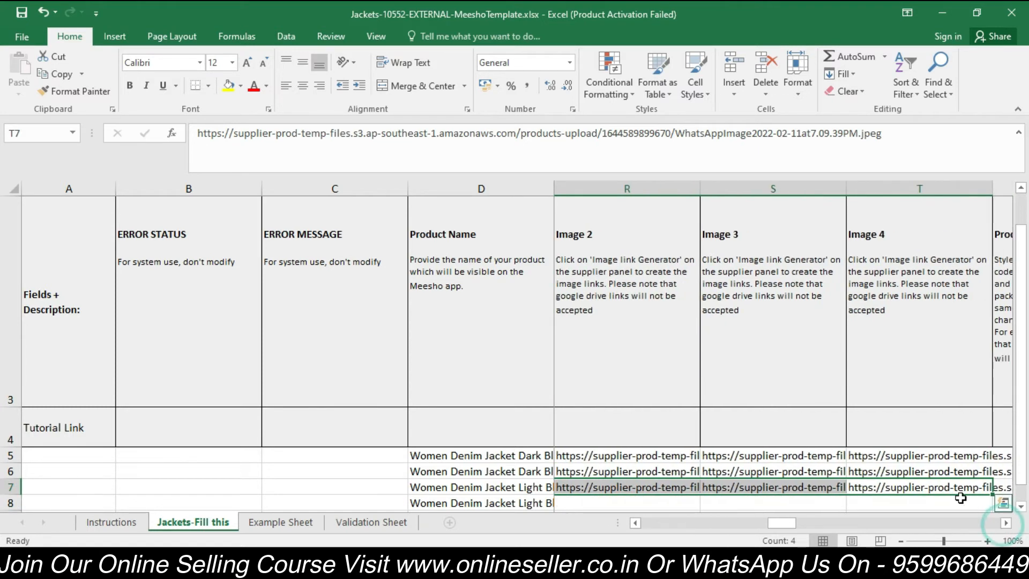
mouse_move(993, 496)
left_mouse_down()
mouse_move(976, 504)
mouse_move(991, 507)
left_mouse_up()
scroll(926, 489, "up", 1)
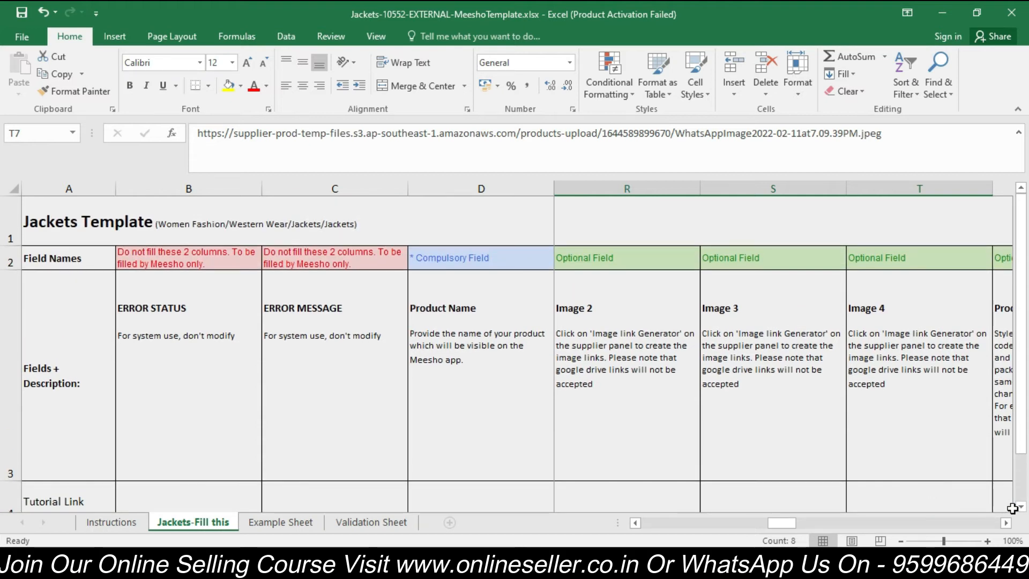
scroll(1012, 508, "down", 1)
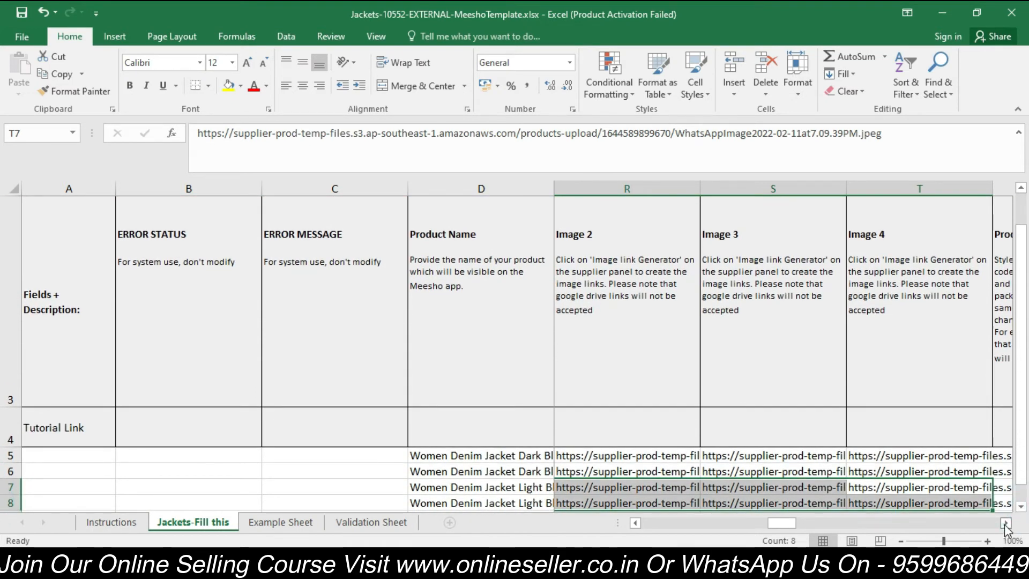
Step: Enter Dark1 as the Product ID / Style ID in cell U5 for the first dark blue jacket
left_click(1006, 523)
left_click(1005, 523)
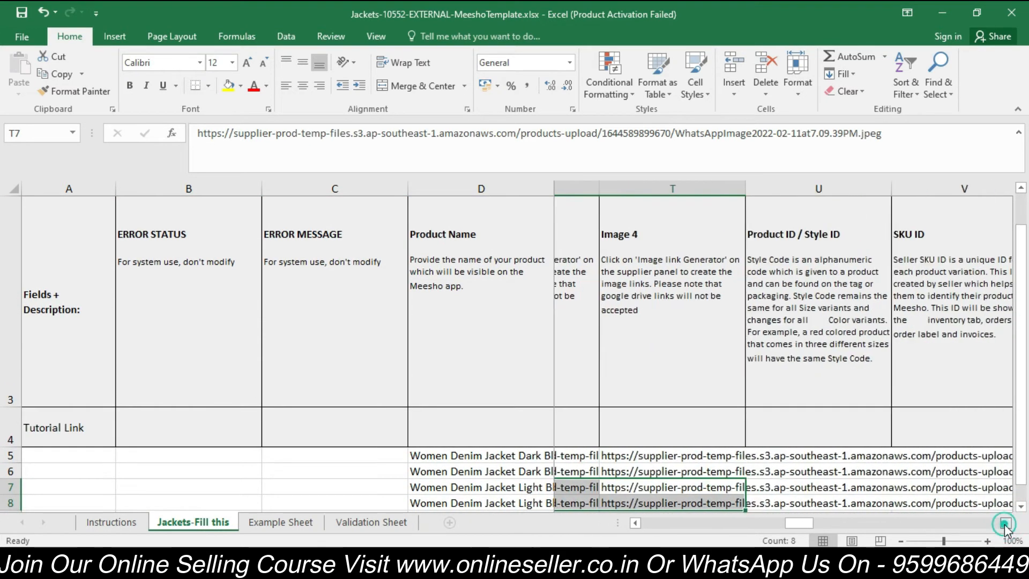
left_click(774, 458)
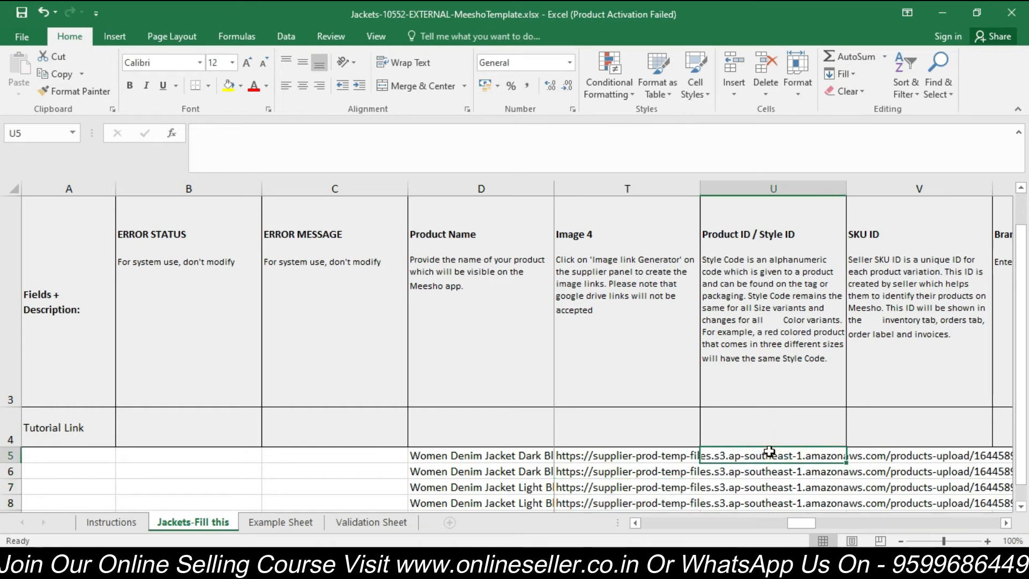
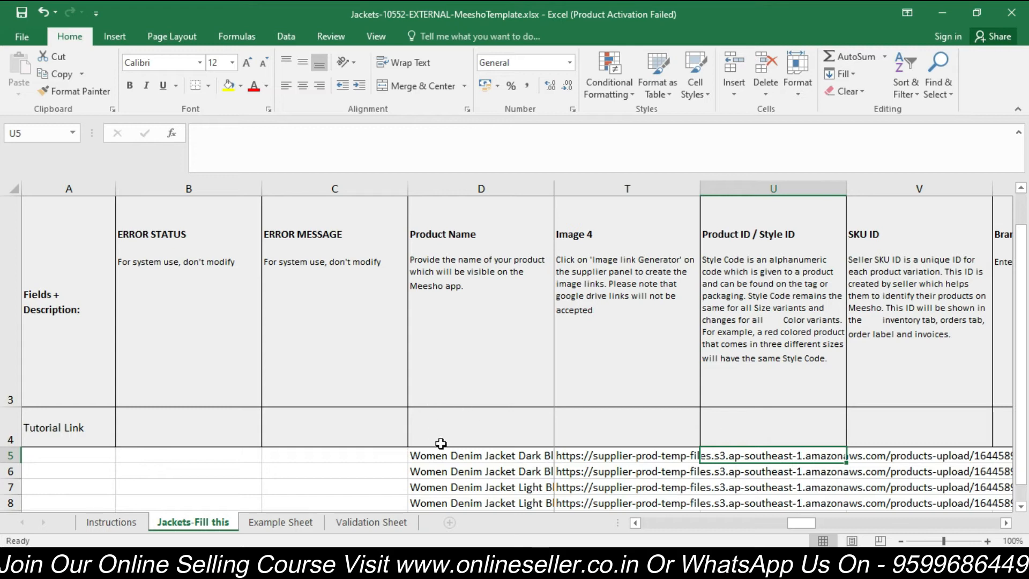
double_click(756, 456)
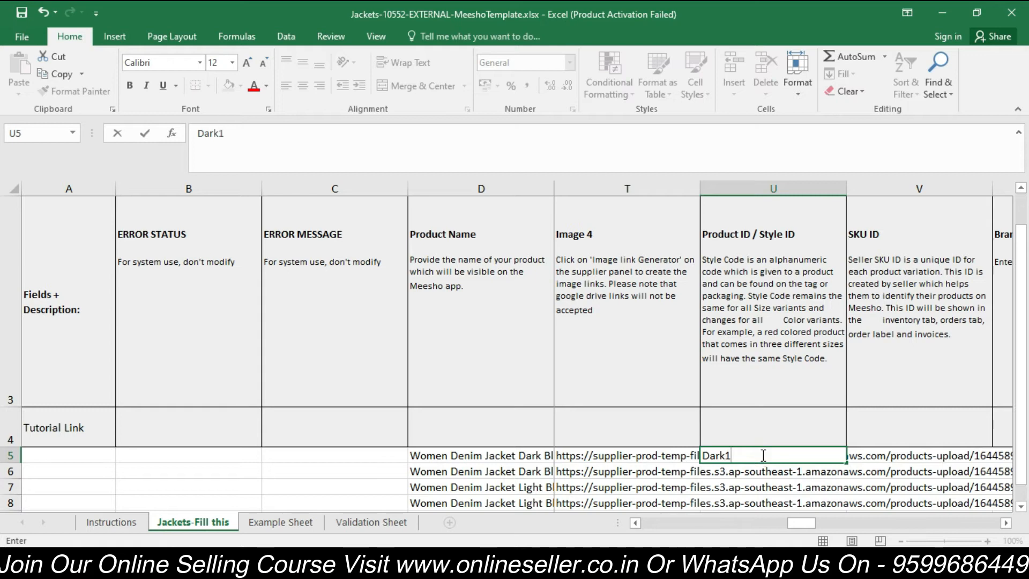
left_click(792, 475)
Step: Fill the style ID from U5 down to U6 and correct U6 to read Dark1
left_click(819, 454)
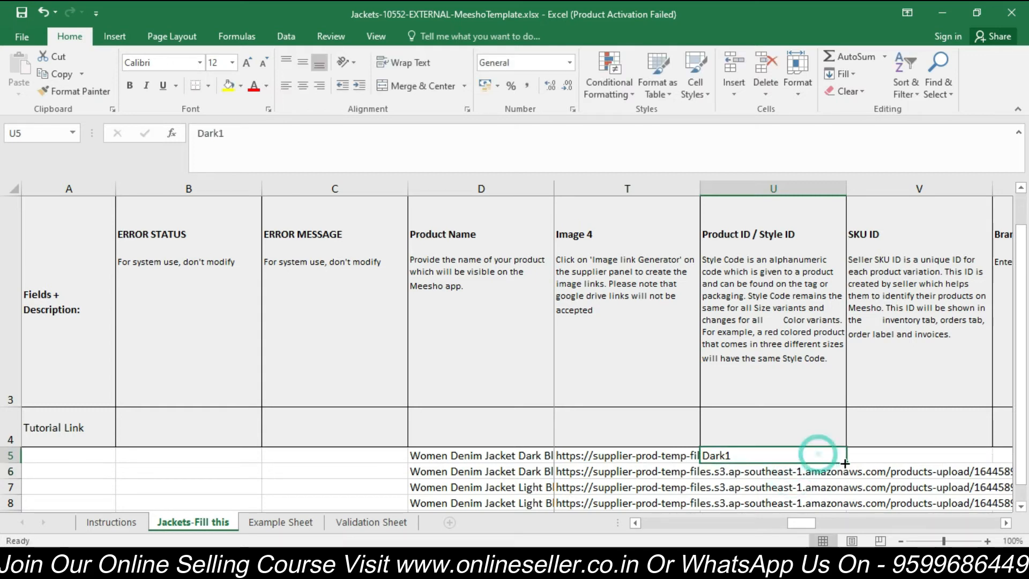
left_click_drag(845, 463, 847, 479)
left_click(805, 468)
double_click(805, 468)
type("1")
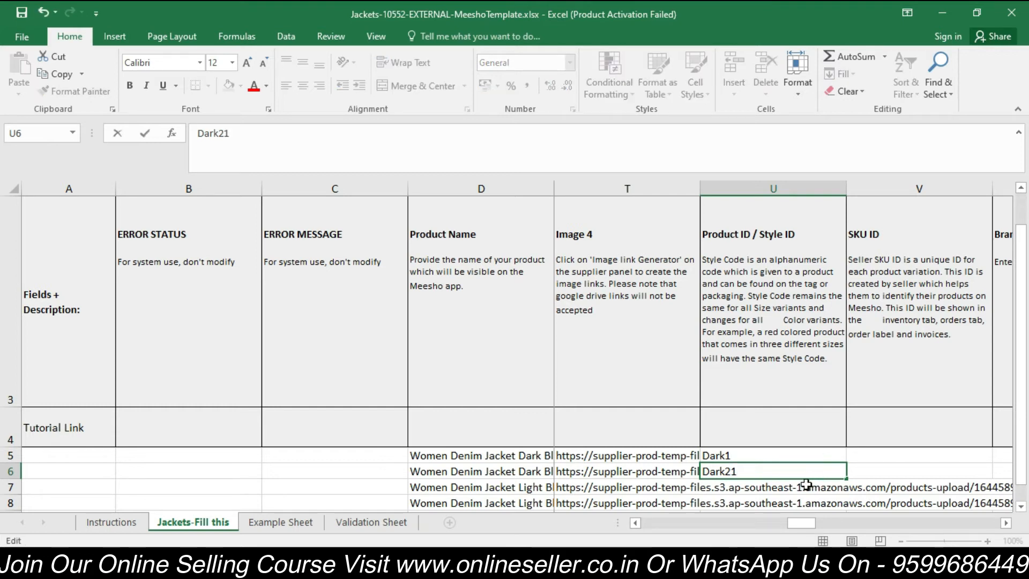
left_click(723, 471)
key("Delete")
key("Return")
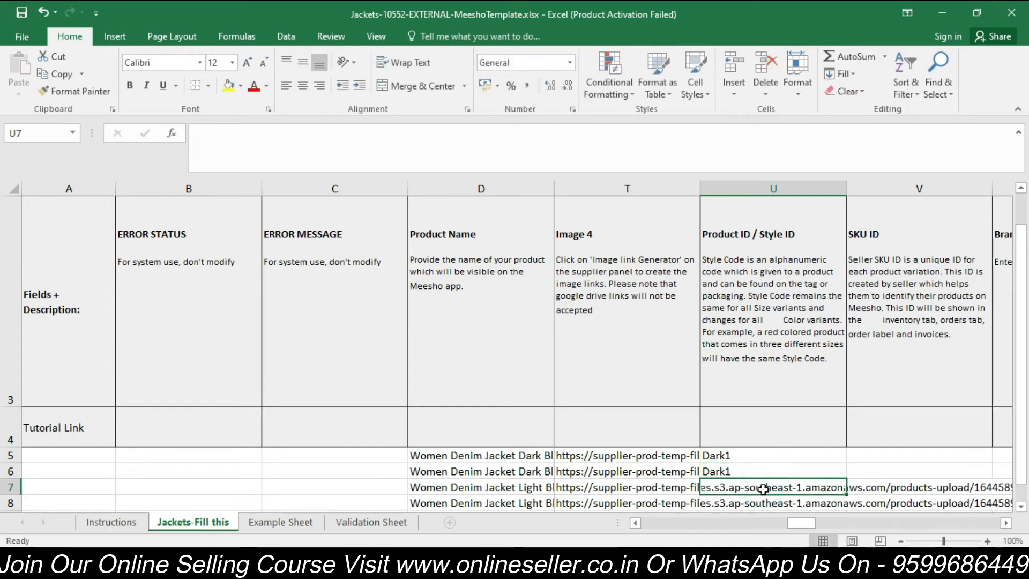
Step: Enter Light1 as the Product ID / Style ID for both light blue jackets in cells U7 and U8
type("Light")
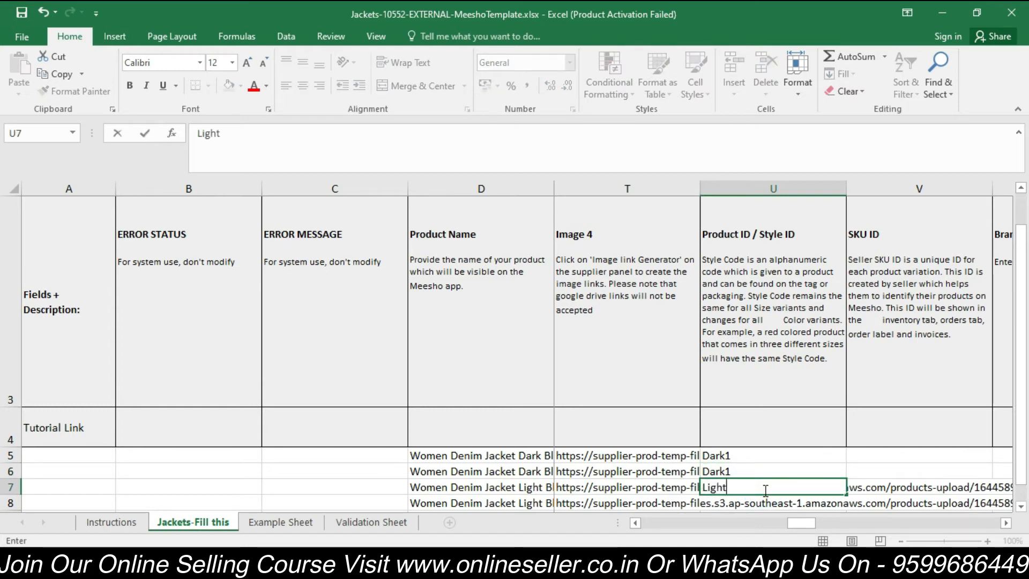
key("Return")
left_click(766, 488)
left_click_drag(846, 494, 858, 507)
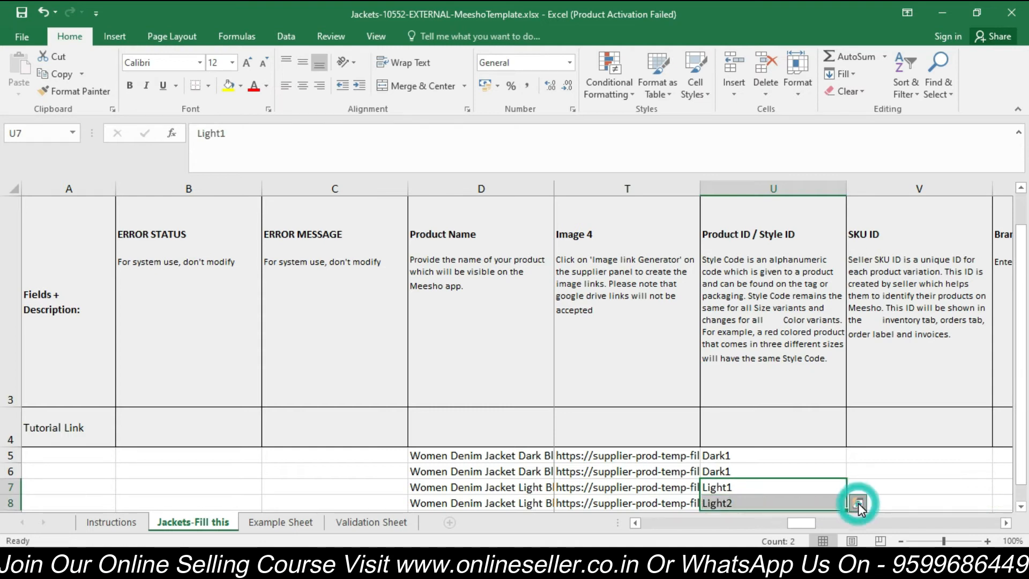
left_click(757, 504)
double_click(729, 503)
left_click_drag(726, 503, 737, 503)
type("1")
left_click(818, 484)
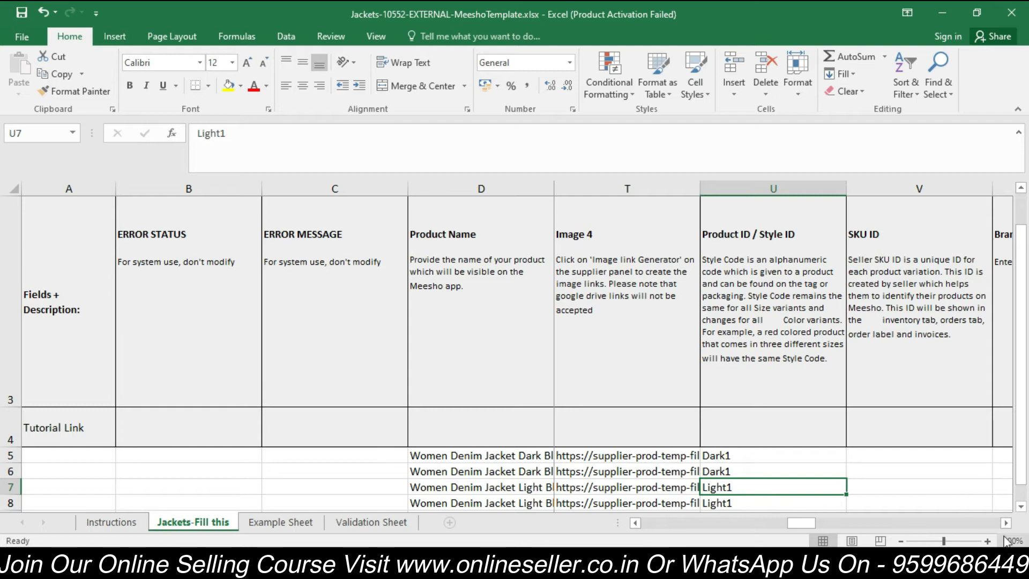
Step: Enter DJ-Dblue-M as the SKU ID in cell V5 for the first dark blue jacket
scroll(900, 493, "right", 1)
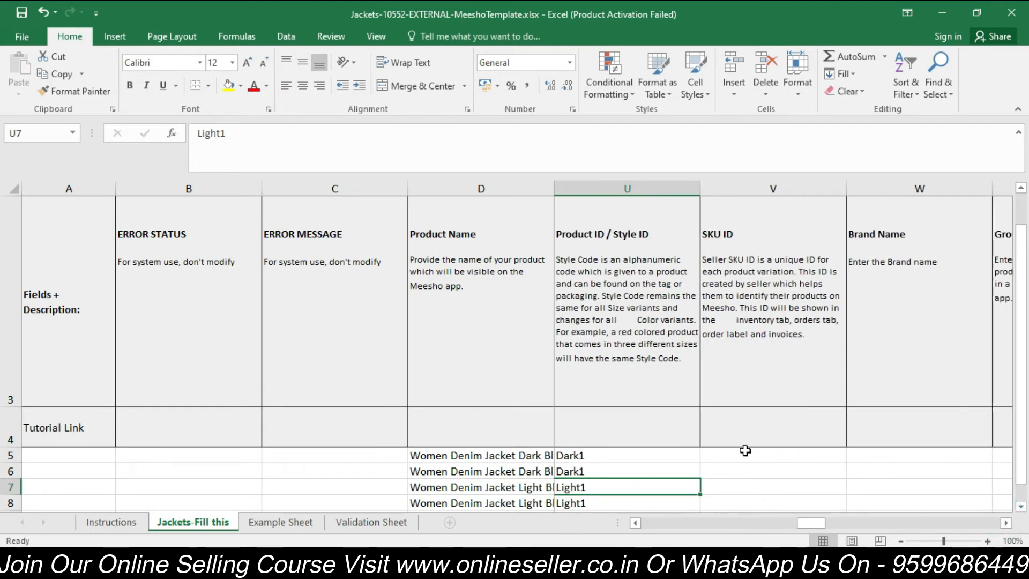
left_click(745, 454)
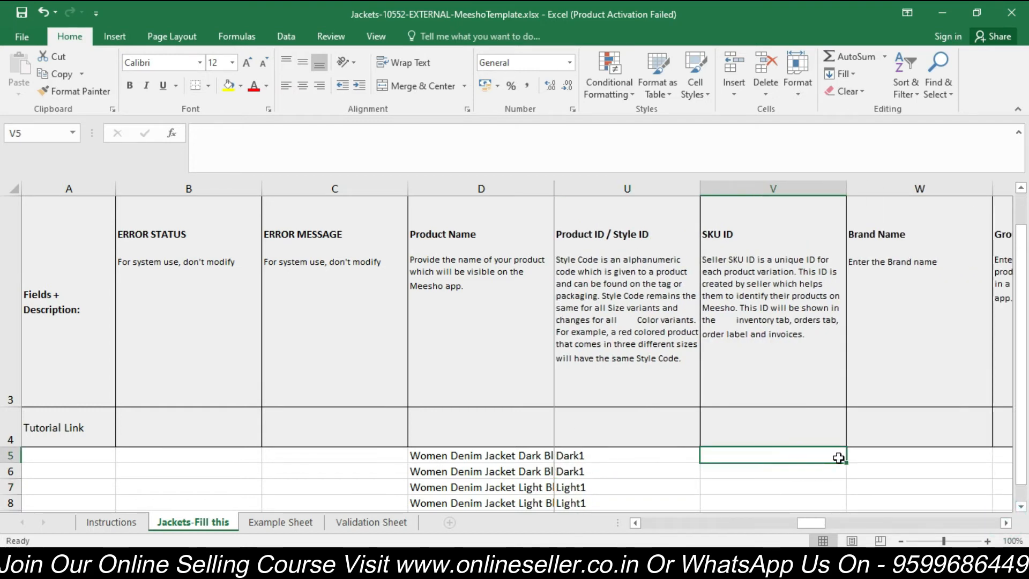
double_click(756, 453)
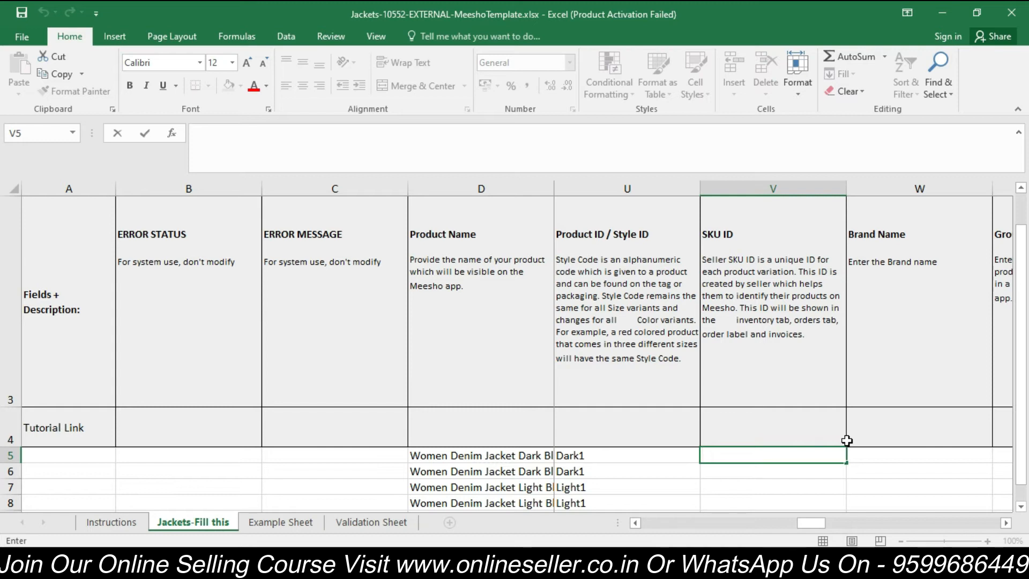
type("D")
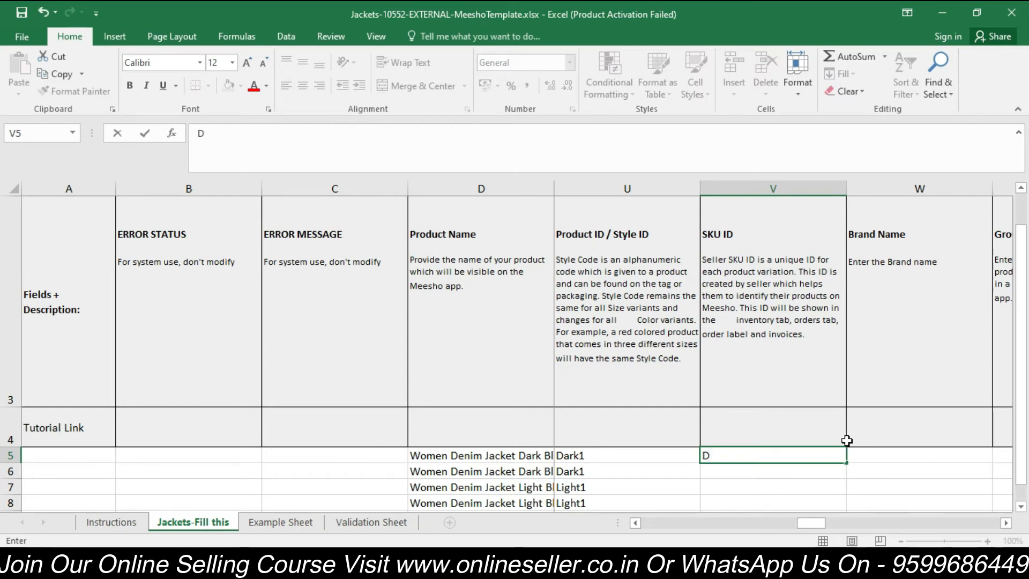
type("enim")
double_click(715, 459)
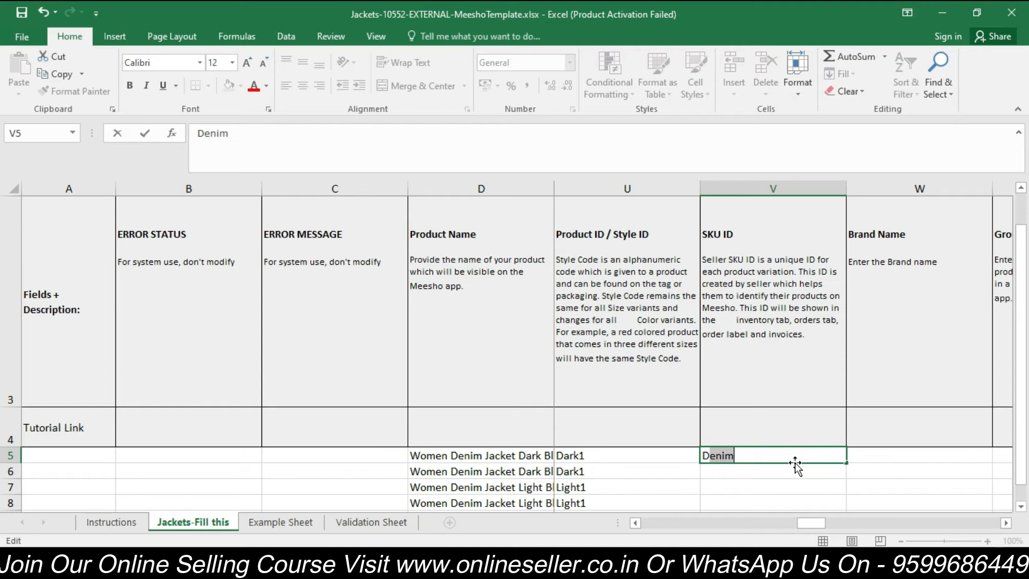
type("DJ-")
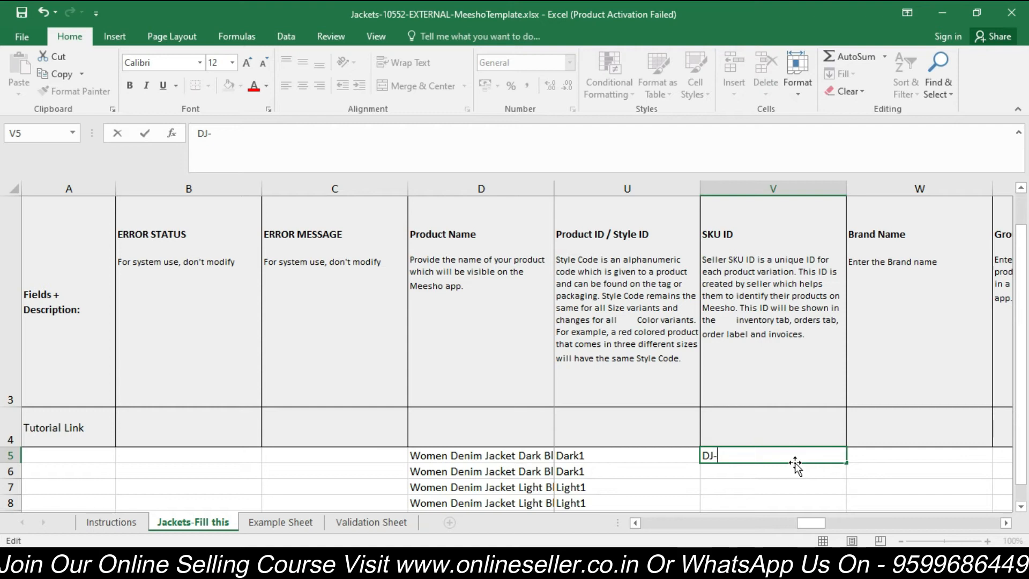
type("DBlue-M")
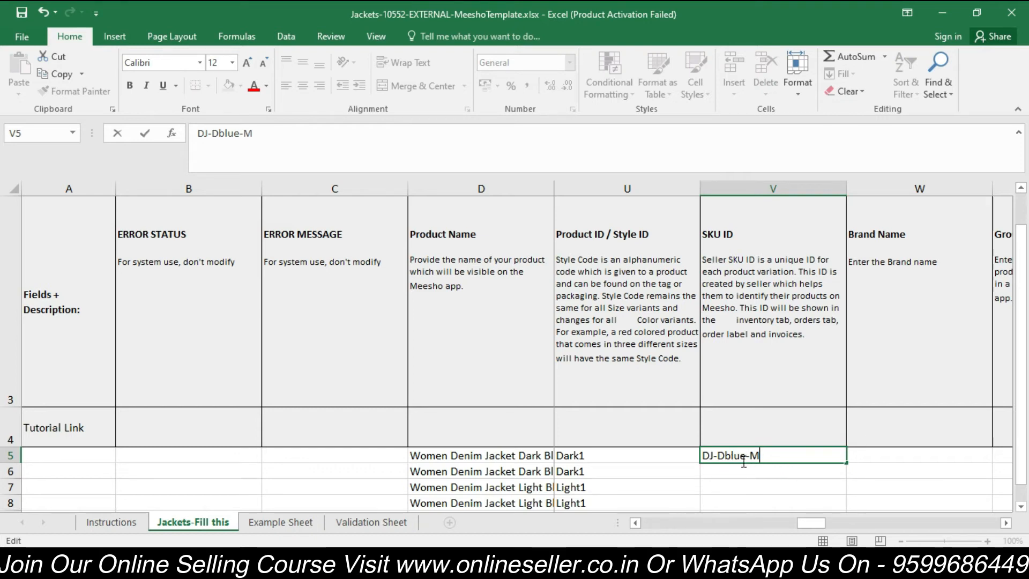
left_click(807, 474)
Step: Fill the SKU ID from V5 down to V6 and change the copy to DJ-Dblue-L
left_click(821, 455)
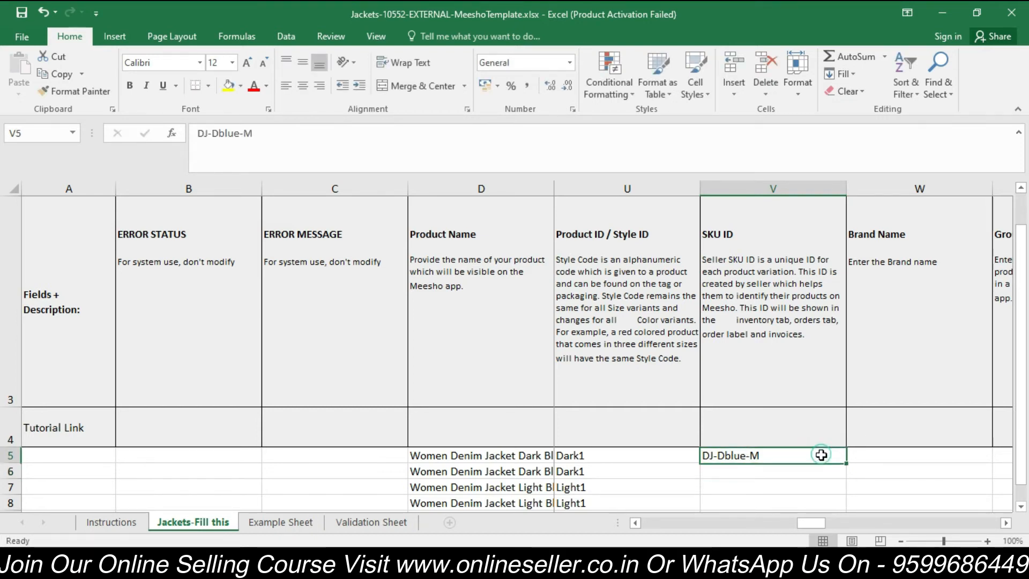
left_click_drag(846, 463, 845, 479)
double_click(795, 472)
key("BackSpace")
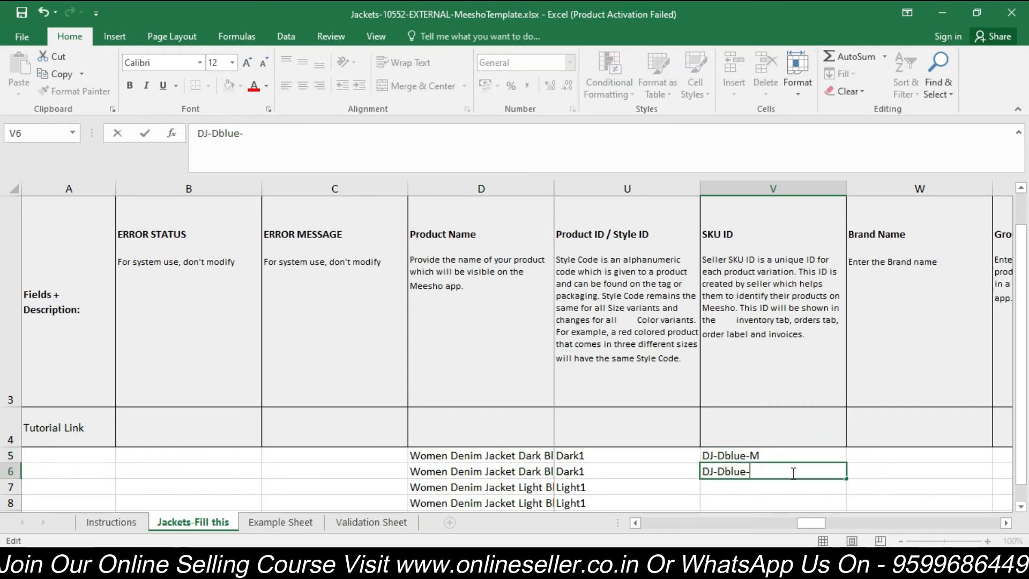
type("L")
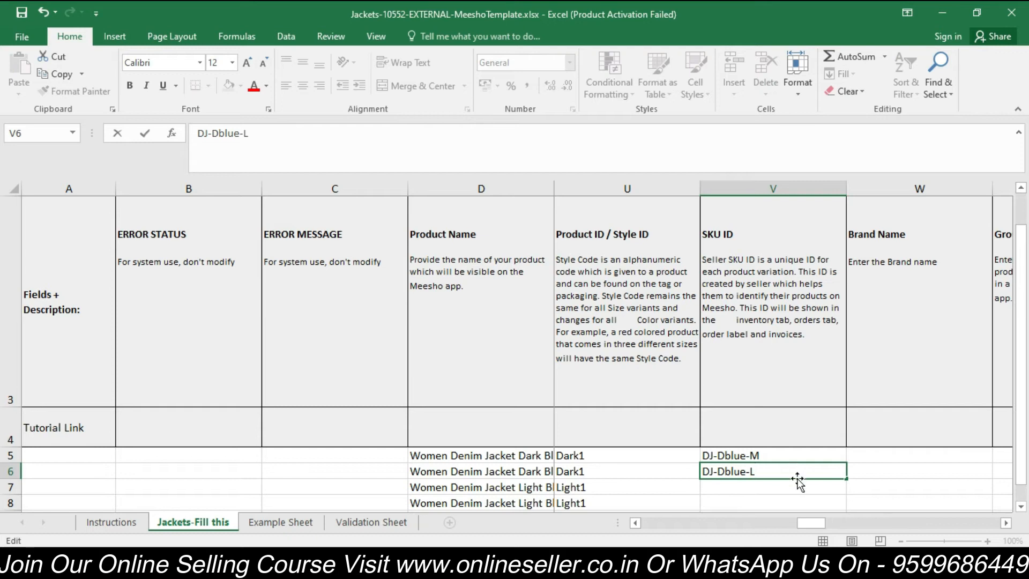
Step: Fill the SKU ID from V6 down through V8 and change V7 to DJ-Lblue-L
key("Return")
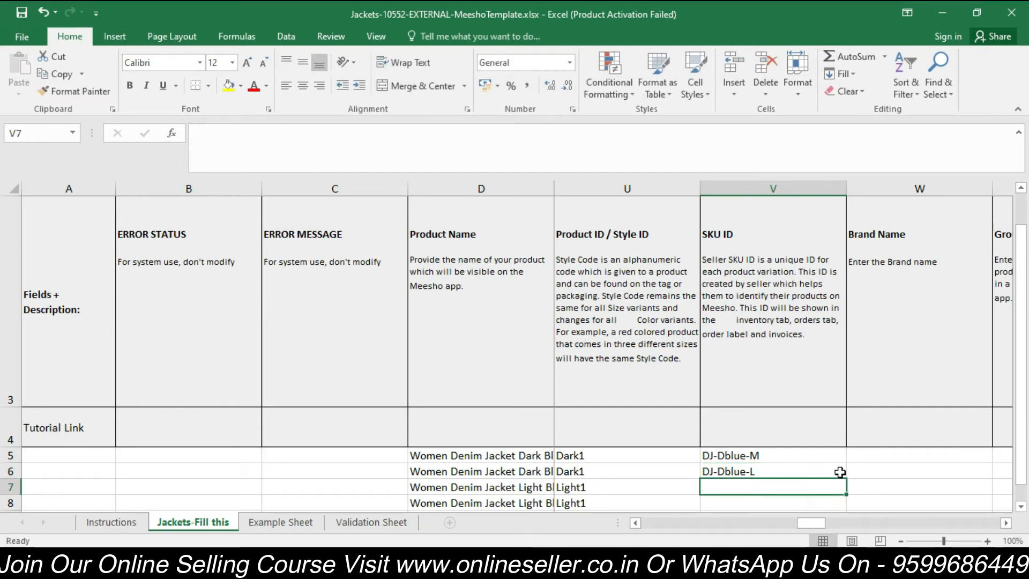
left_click(841, 473)
left_click_drag(845, 478, 849, 510)
left_click(728, 488)
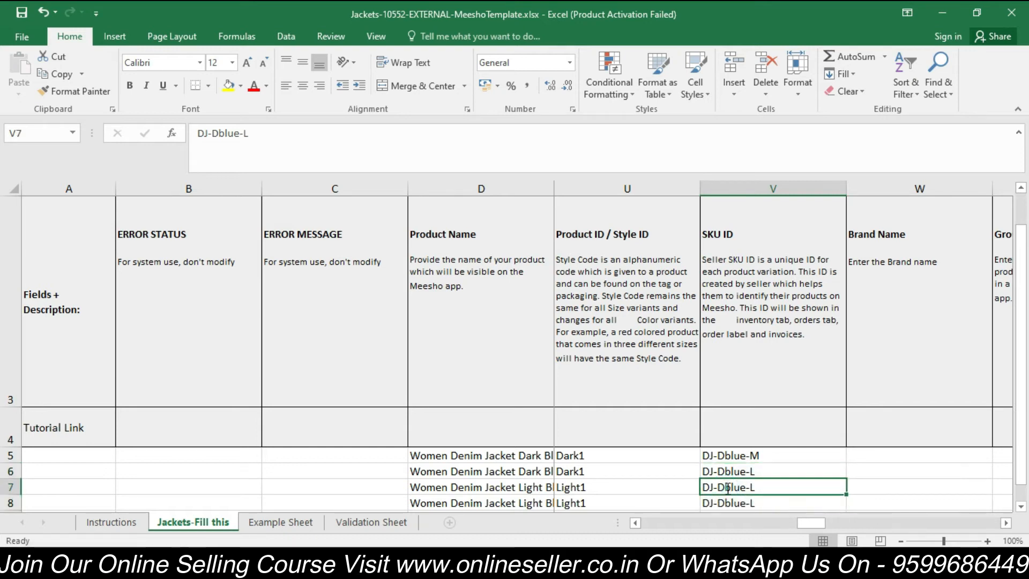
double_click(728, 488)
type("L")
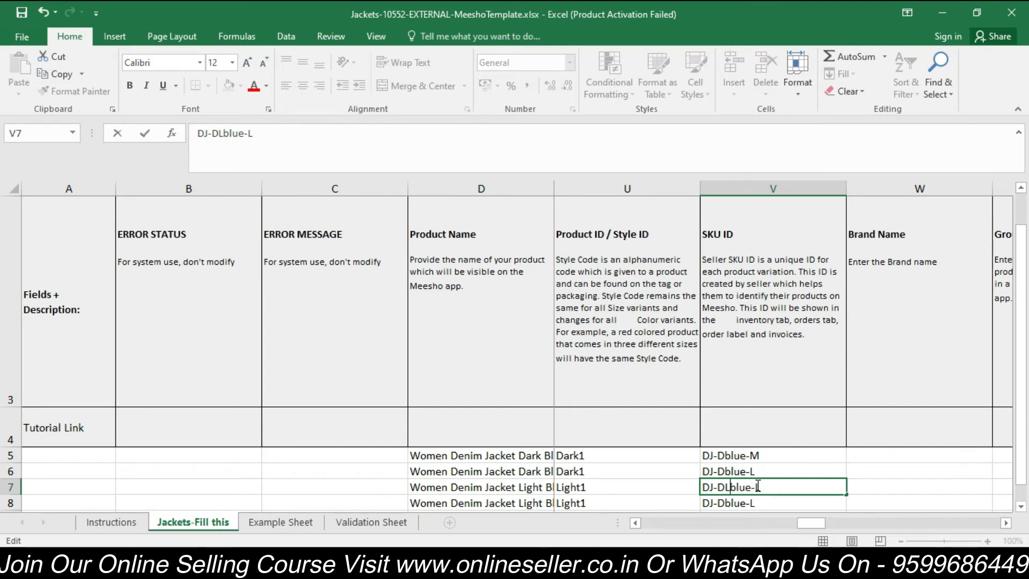
left_click_drag(720, 488, 712, 487)
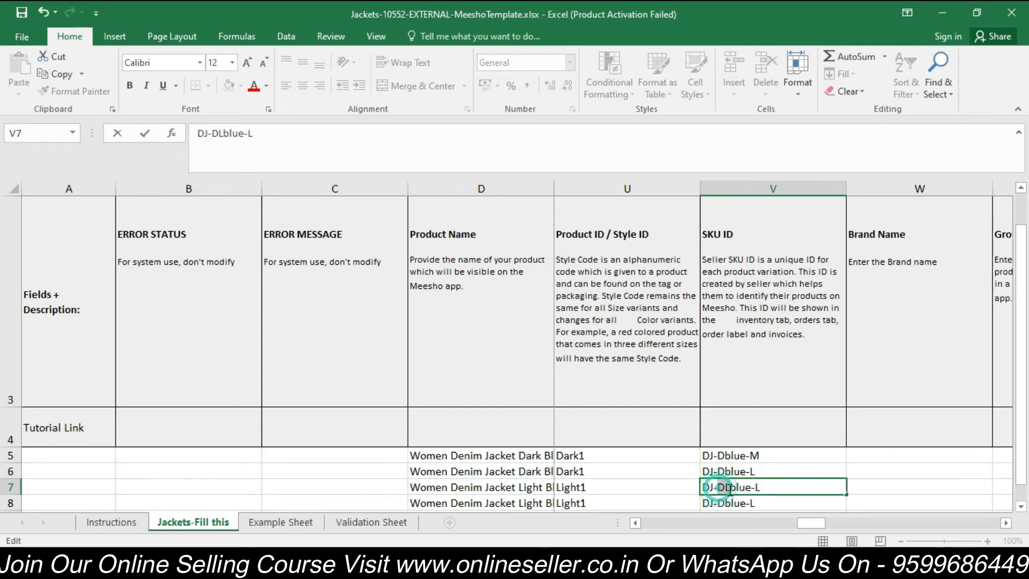
key("BackSpace")
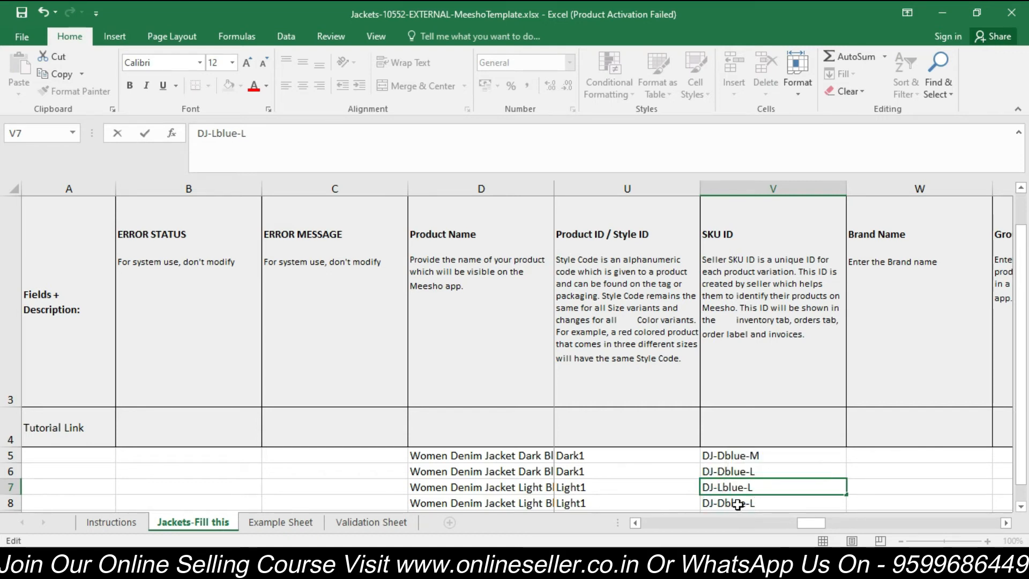
key("Return")
Step: Fill the light blue SKU ID from V7 down to V8 and change V7 to DJ-Lblue-M
left_click(814, 491)
left_click_drag(846, 494, 773, 505)
left_click(773, 505)
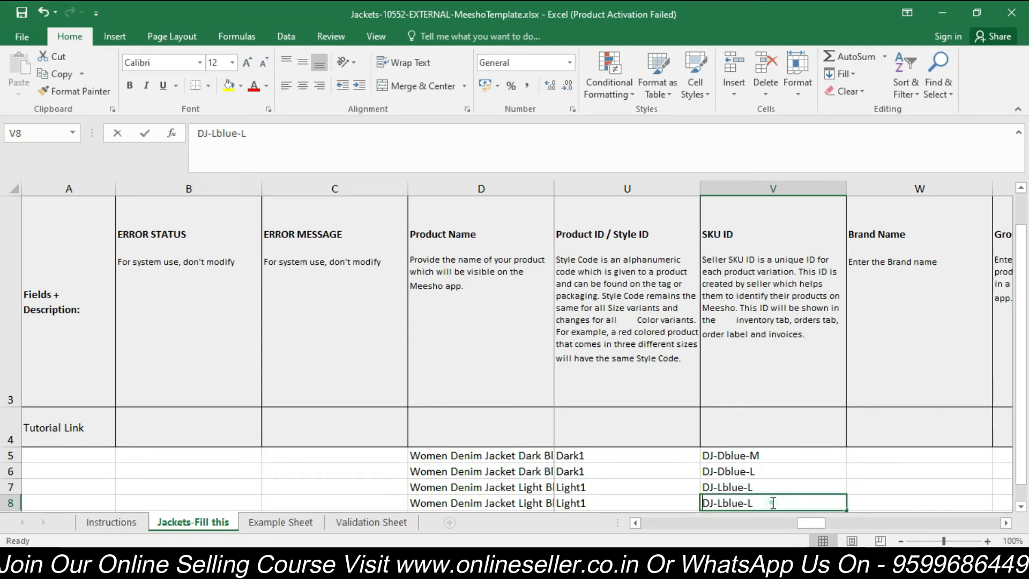
left_click(769, 487)
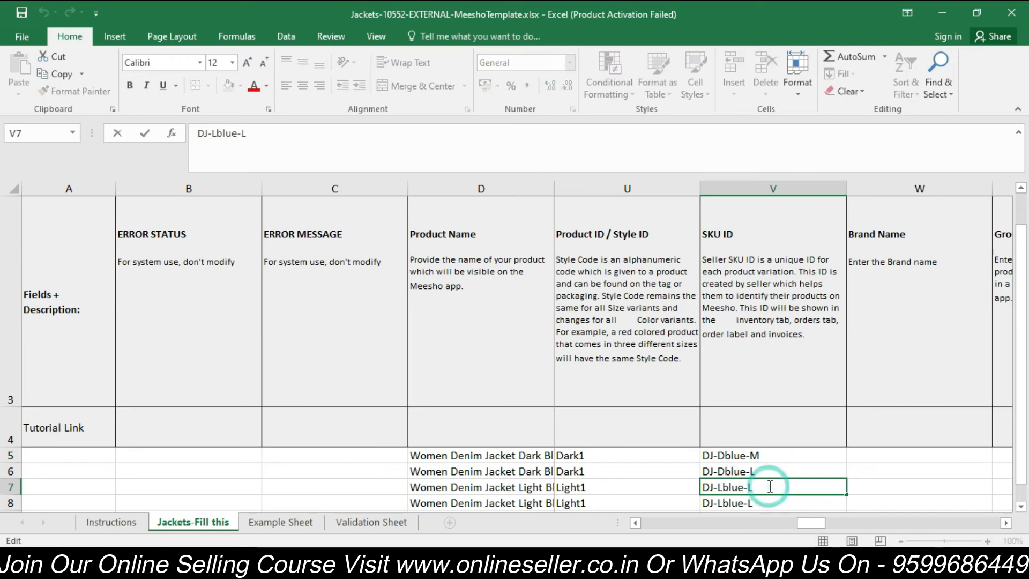
double_click(750, 488)
left_click_drag(749, 488, 756, 488)
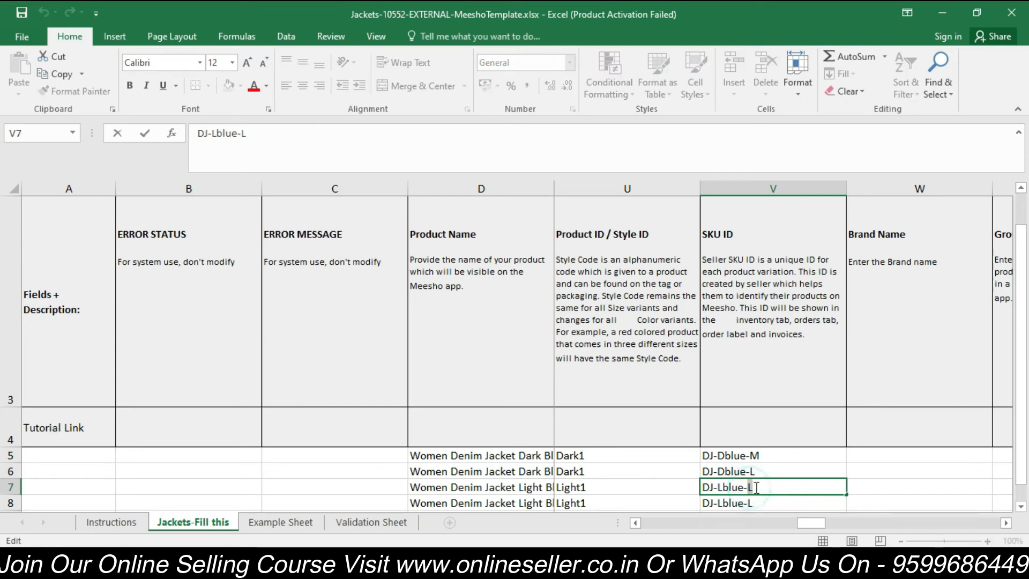
type("M")
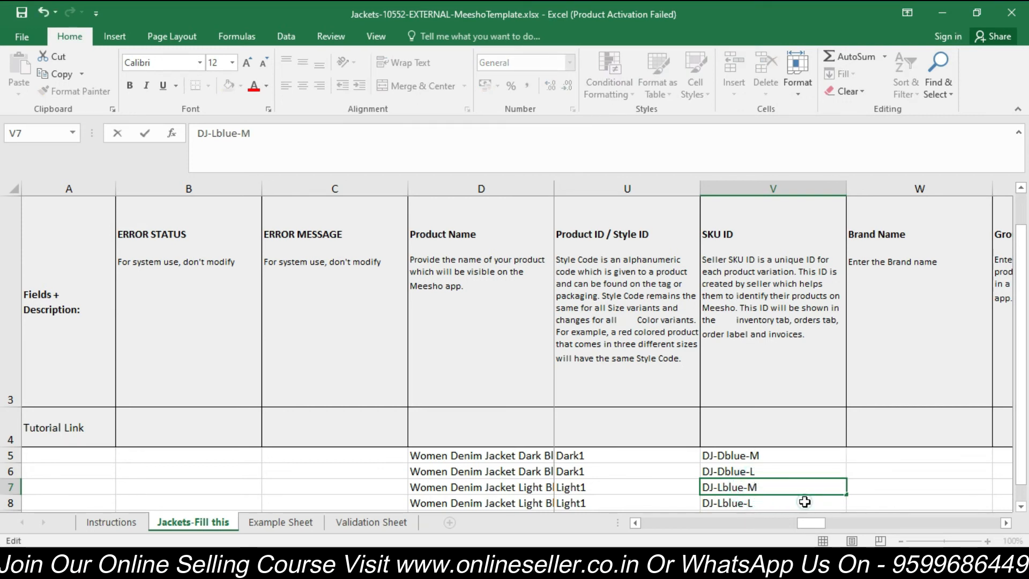
key("Return")
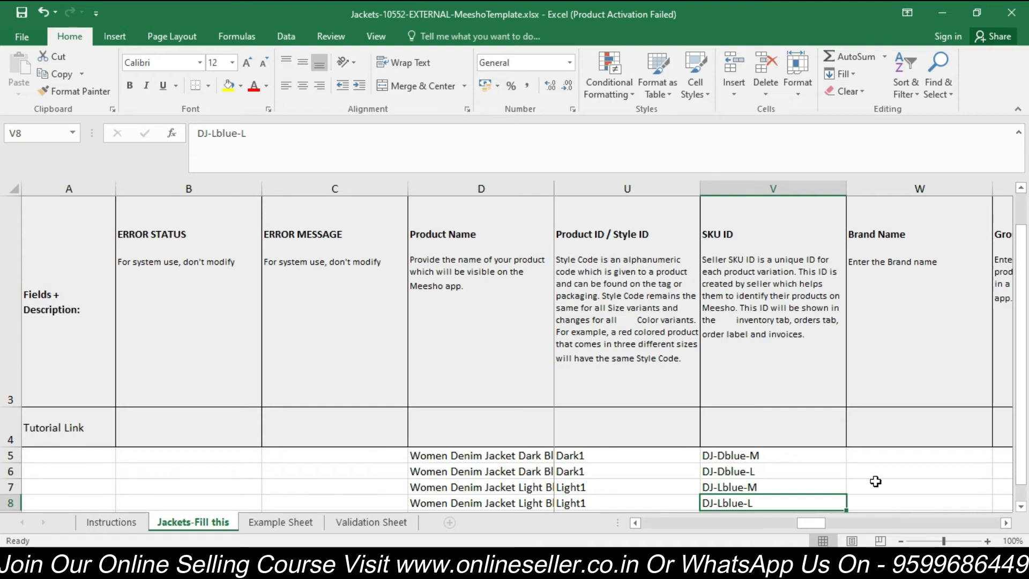
Step: Enter Your Looks as the Brand Name in cell W5 and fill it down to W21
key("Up")
key("Up")
key("Up")
key("Up")
key("Up")
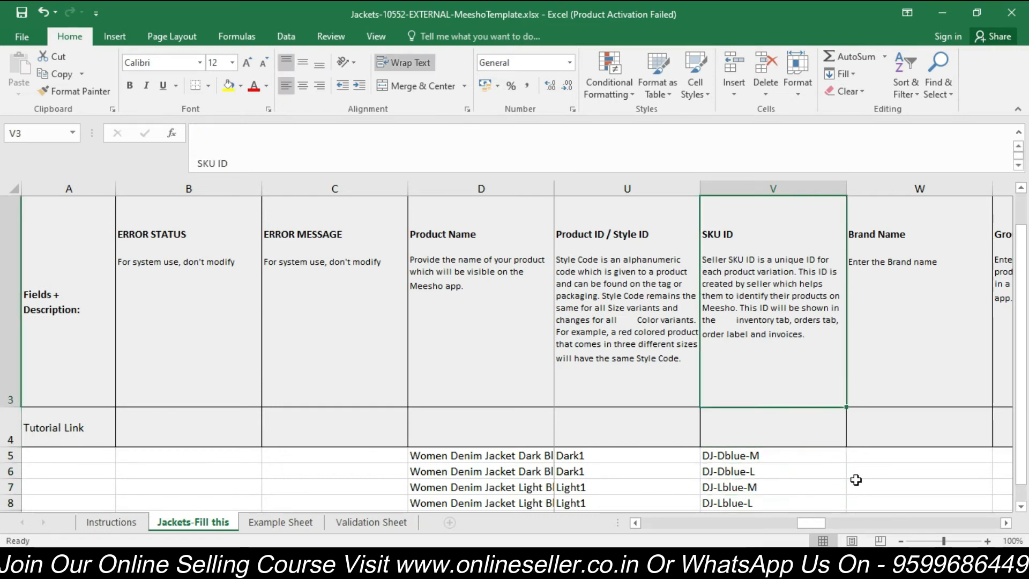
key("ctrl+Home")
key("Down")
key("Down")
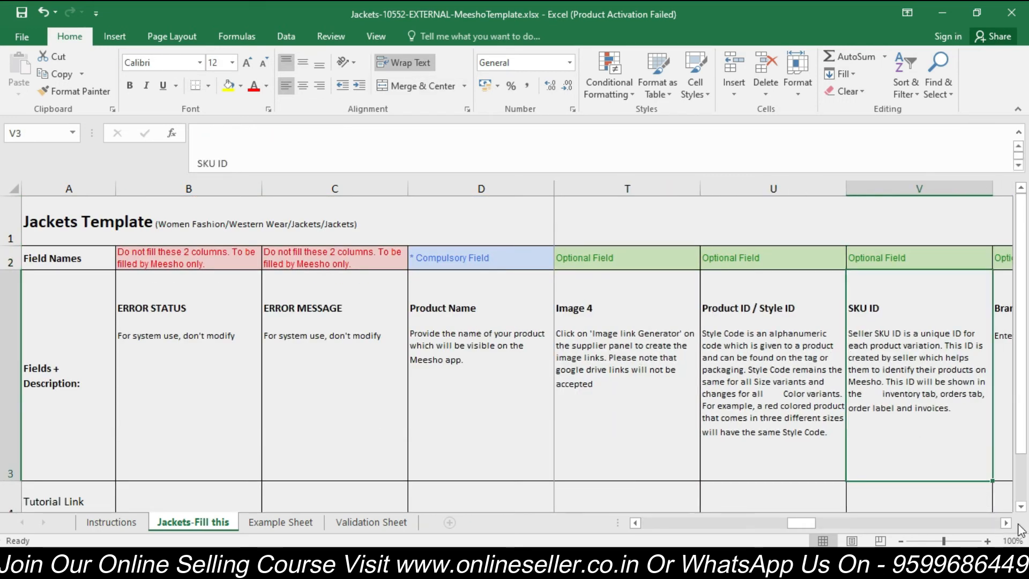
left_click(1021, 507)
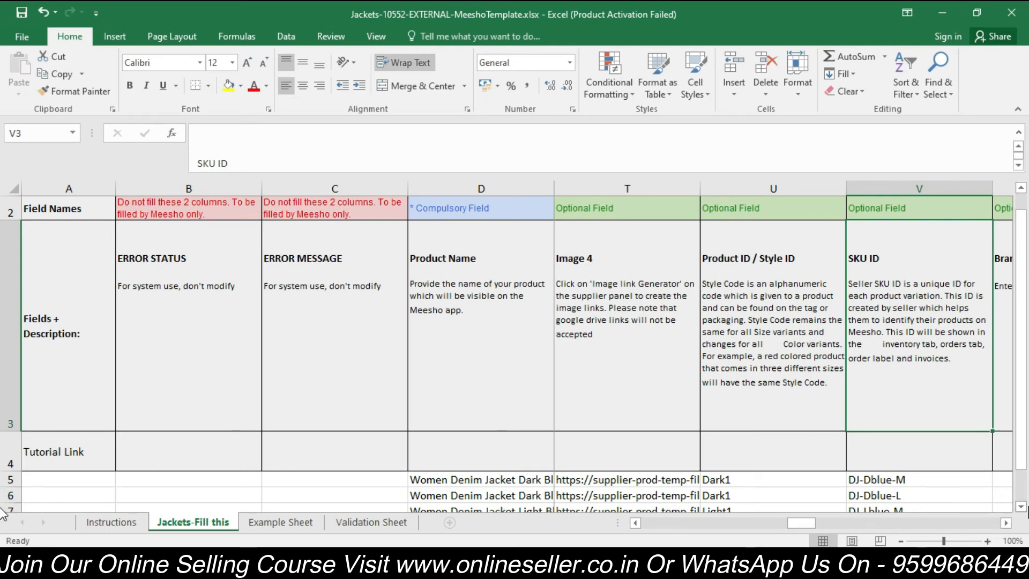
left_click(1021, 506)
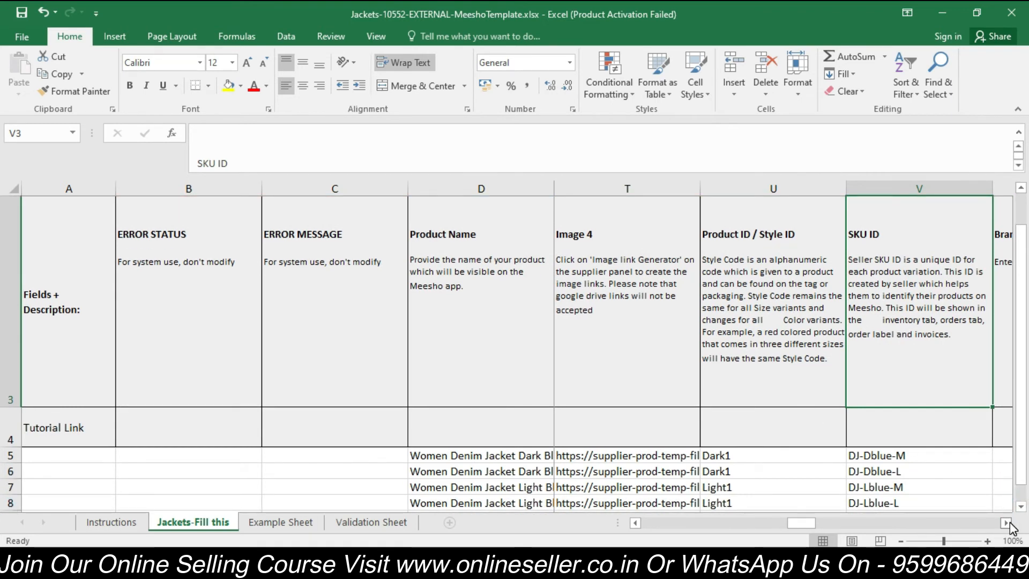
left_click(1006, 523)
left_click(1006, 523)
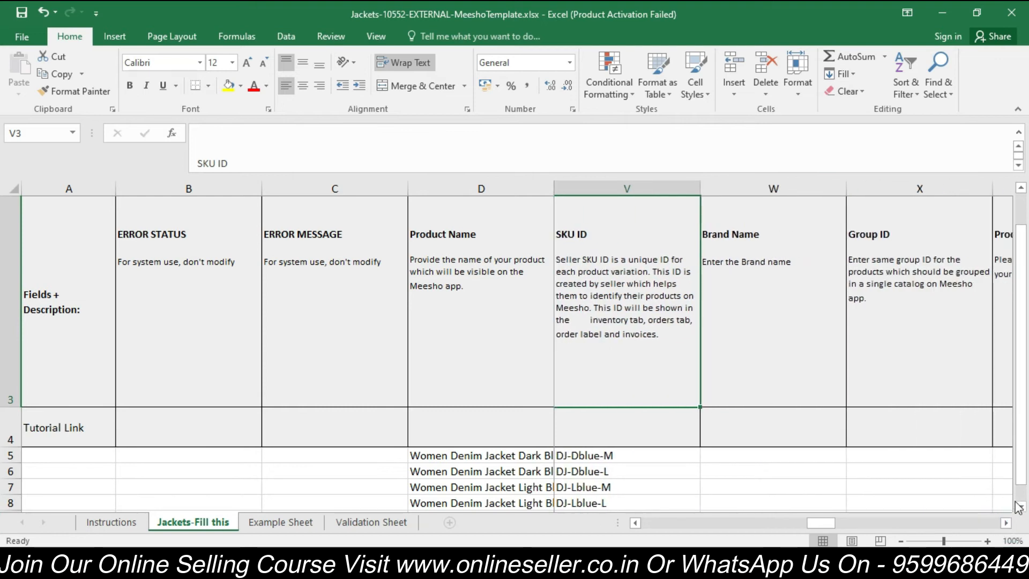
left_click(756, 456)
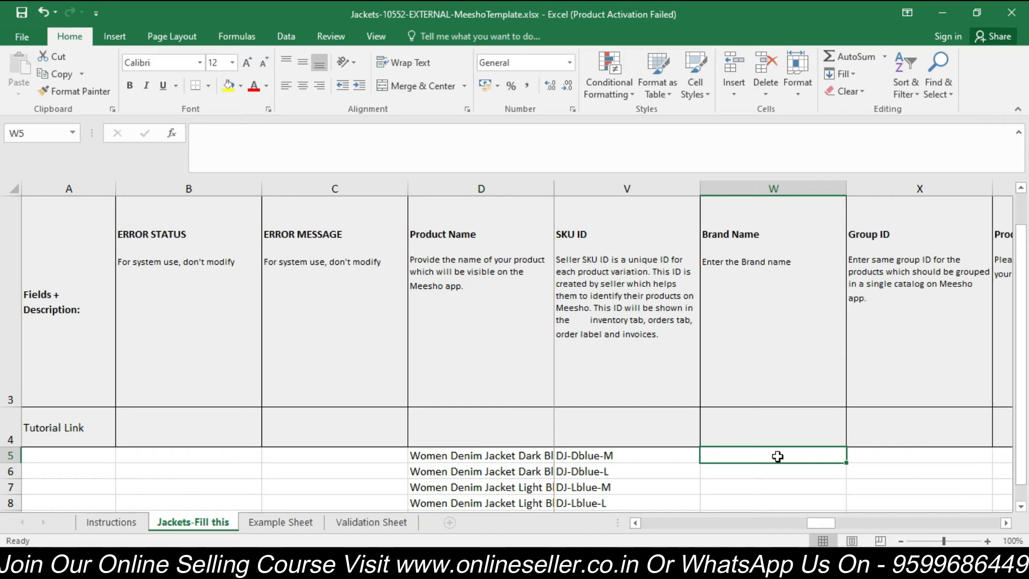
type("You")
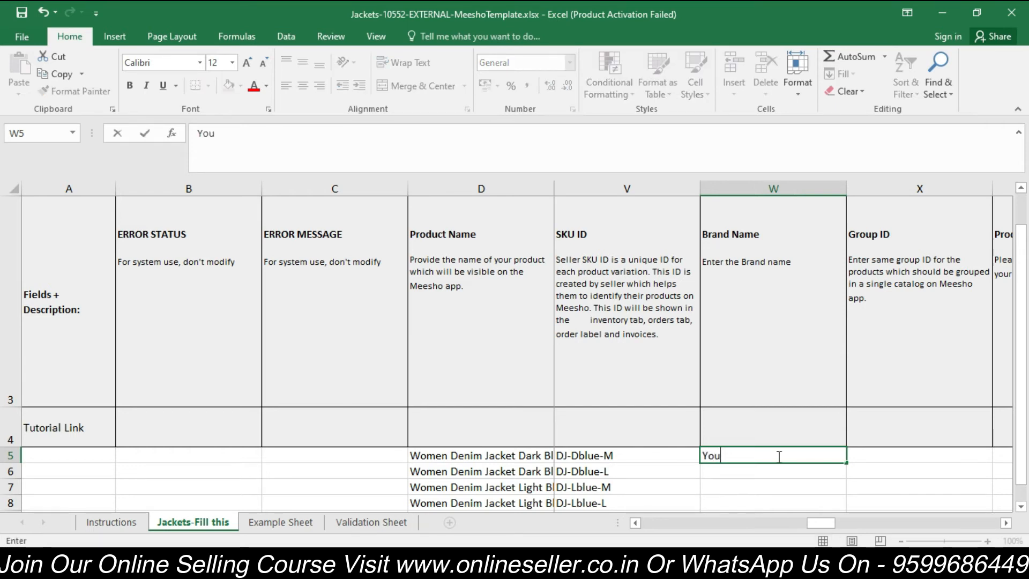
type("r Looks")
left_click(822, 456)
left_click_drag(845, 462, 804, 461)
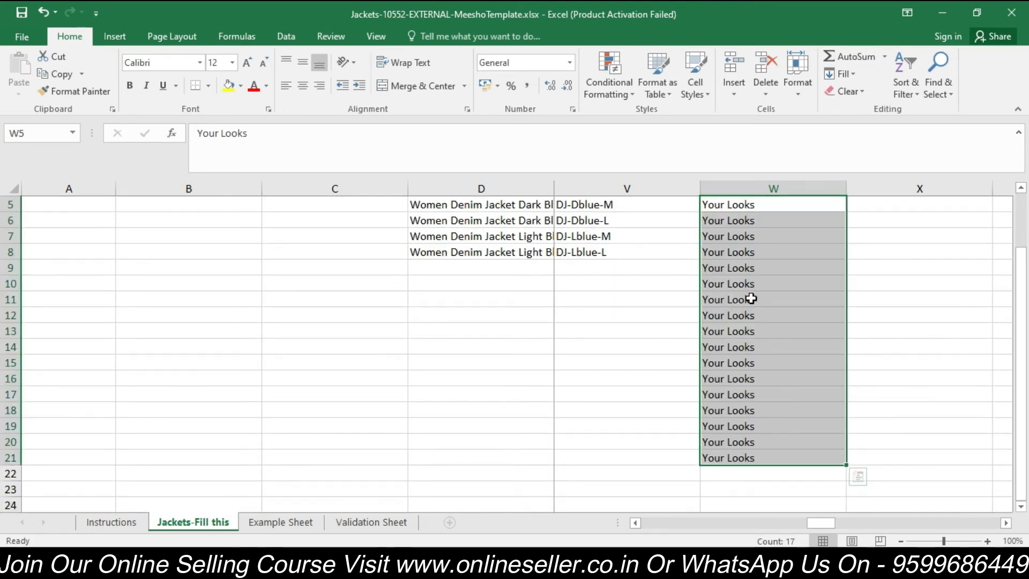
Step: Clear the surplus brand names in cells W9 to W21, below the four jacket rows
left_click_drag(751, 284, 729, 252)
left_click(726, 265)
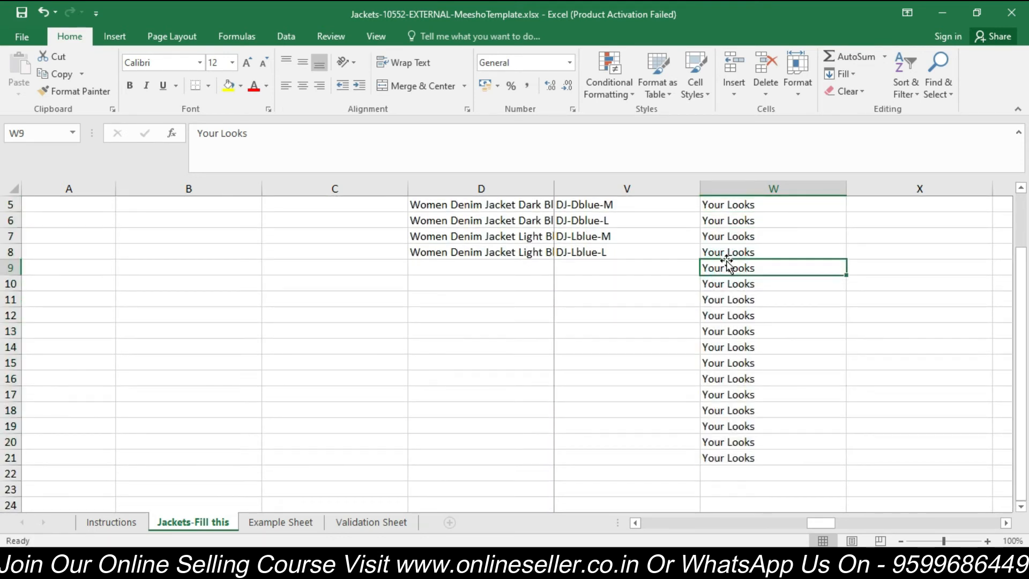
left_click_drag(846, 274, 845, 457)
left_click(793, 375)
Step: Set the Group ID of the first dark blue jacket in cell X5 to Group 01
scroll(794, 377, "up", 2)
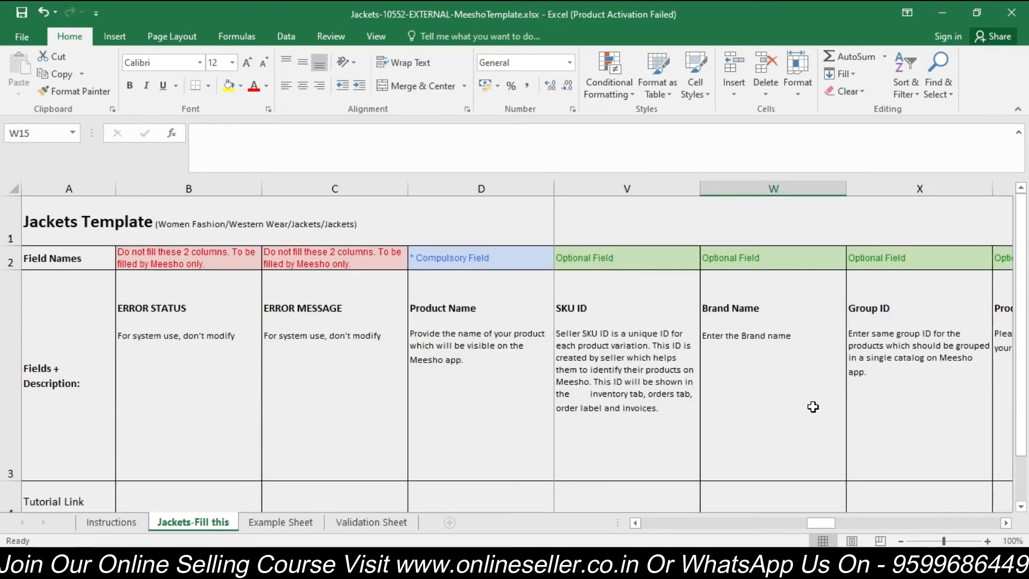
scroll(812, 446, "down", 1)
scroll(813, 447, "down", 1)
key("Up")
key("Up")
key("Up")
key("Up")
key("Up")
key("Up")
key("Up")
key("Up")
key("Up")
key("Up")
key("Up")
key("Up")
key("Up")
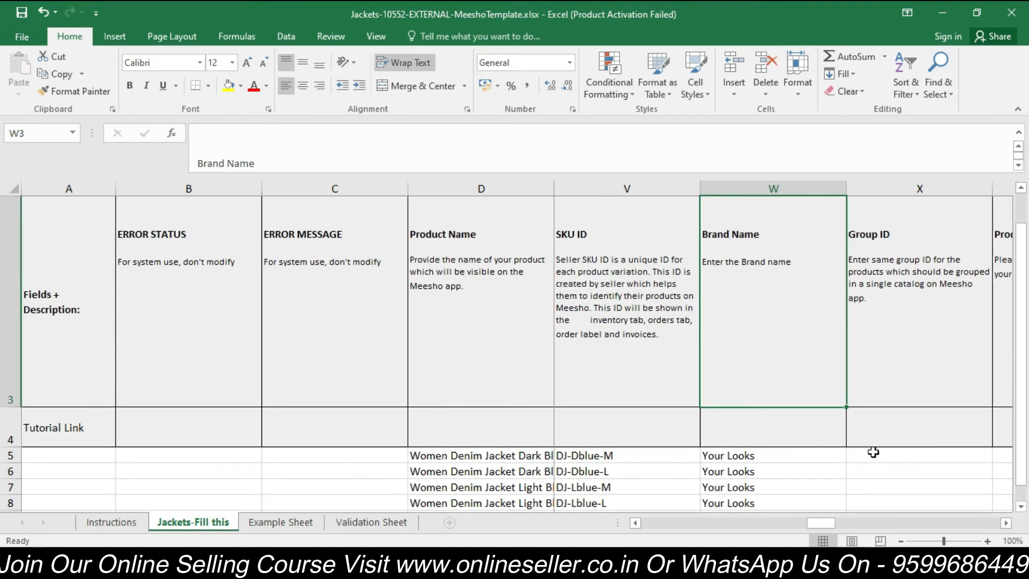
left_click(910, 459)
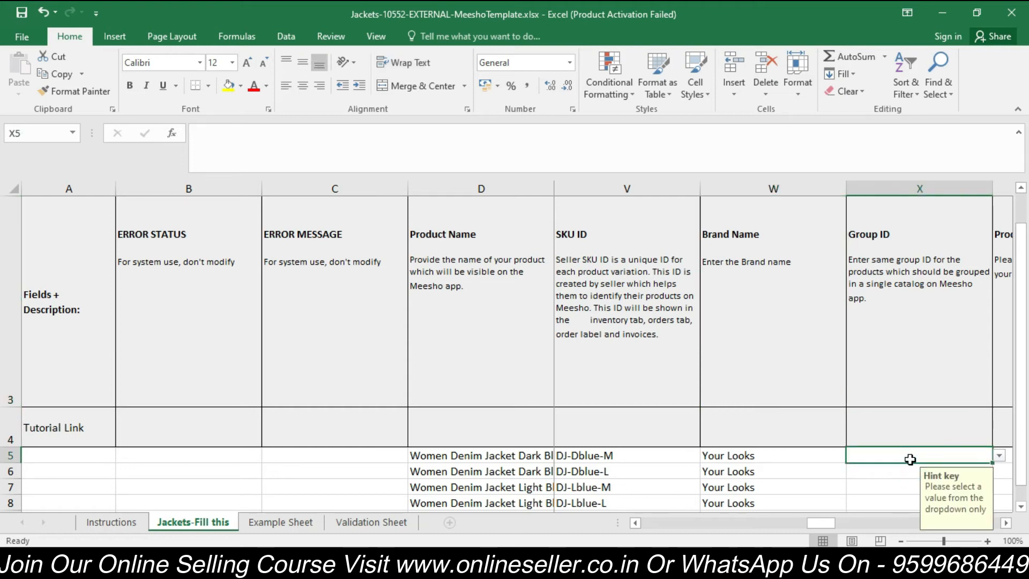
left_click(998, 456)
left_click(998, 456)
left_click(998, 456)
left_click(955, 467)
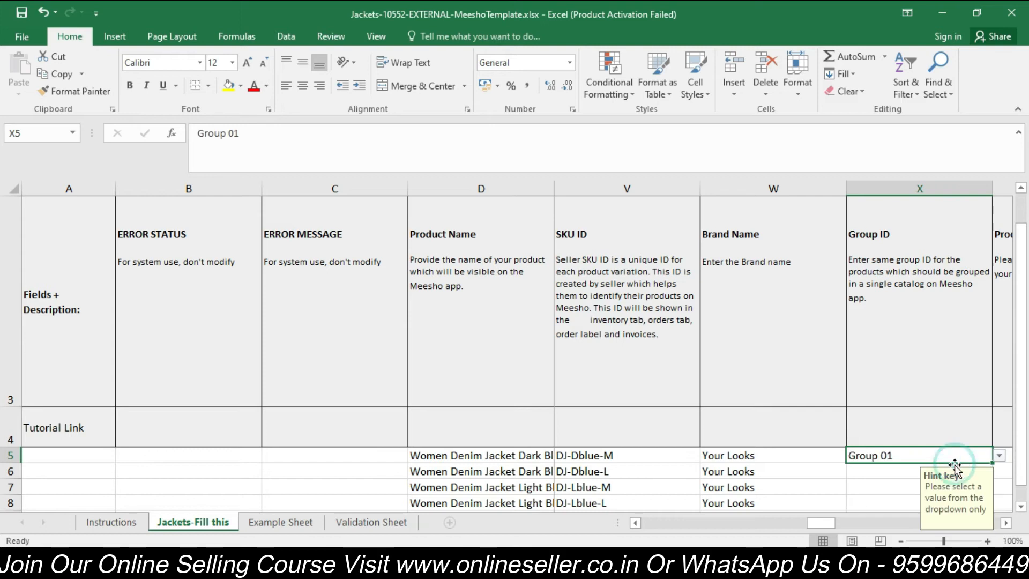
Step: Choose Group 01 as the Group ID for the other three jackets in cells X6, X7 and X8
left_click(909, 453)
left_click(899, 469)
left_click(998, 473)
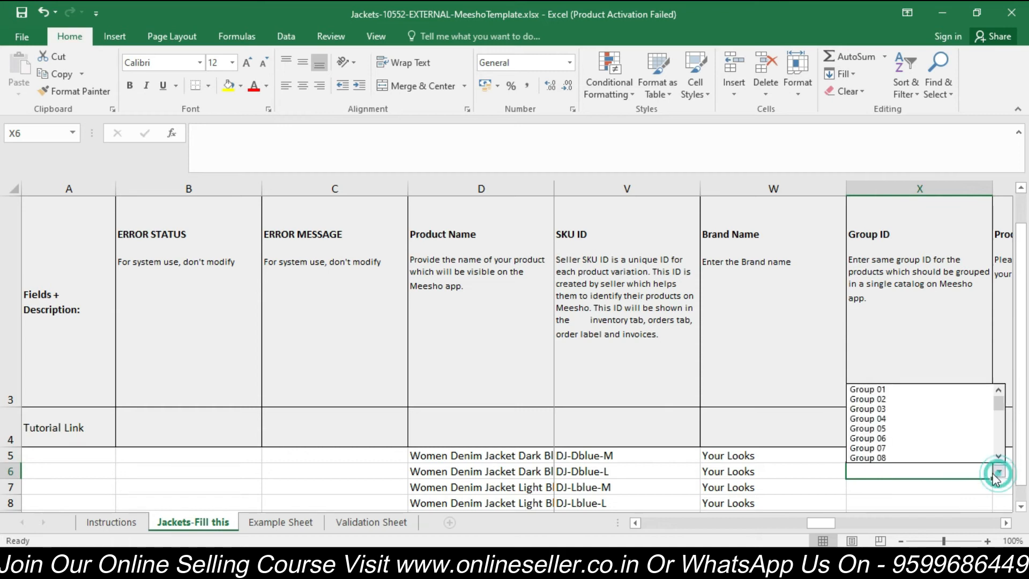
left_click(905, 393)
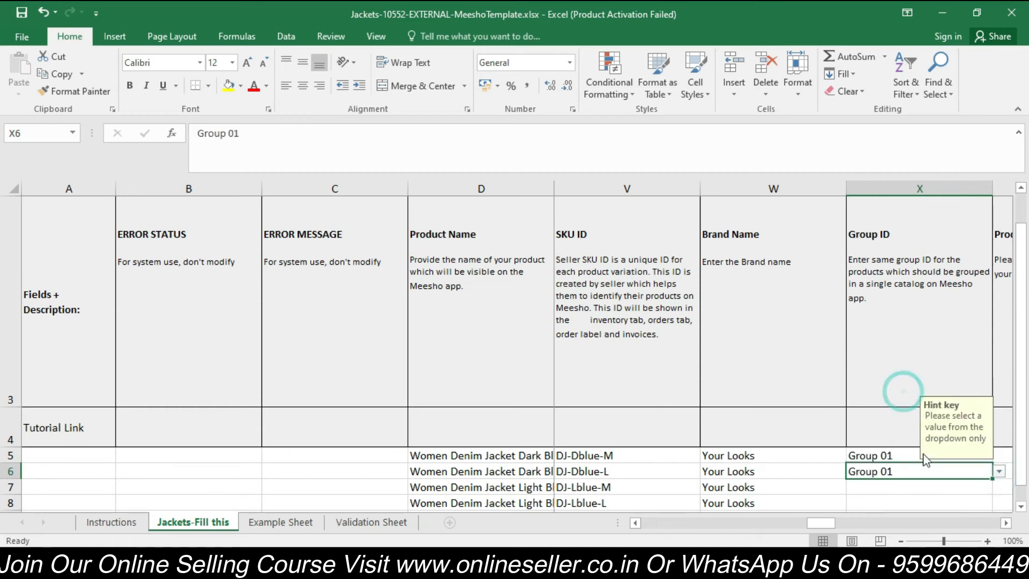
left_click(916, 493)
left_click(999, 487)
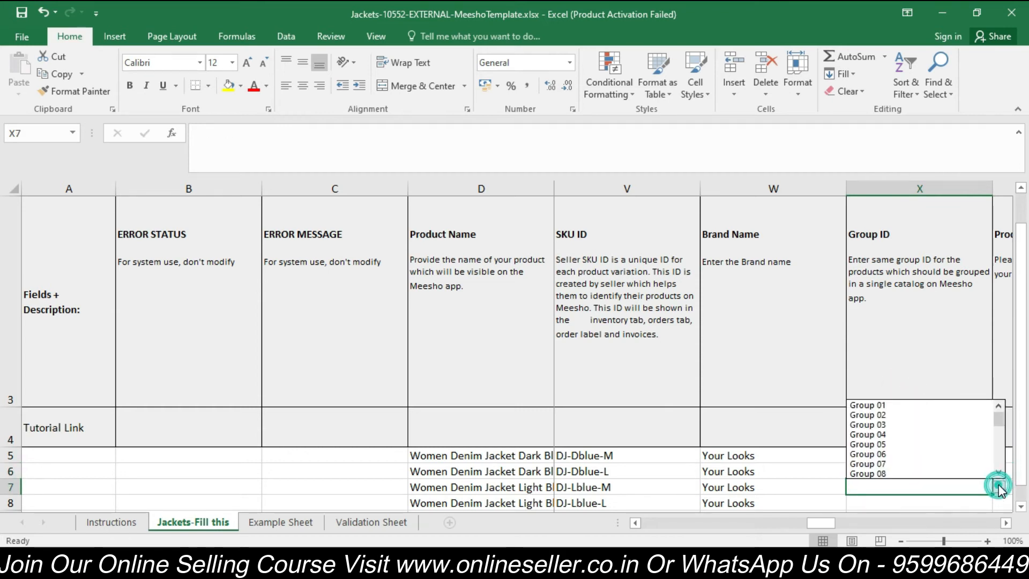
left_click(890, 408)
left_click(962, 503)
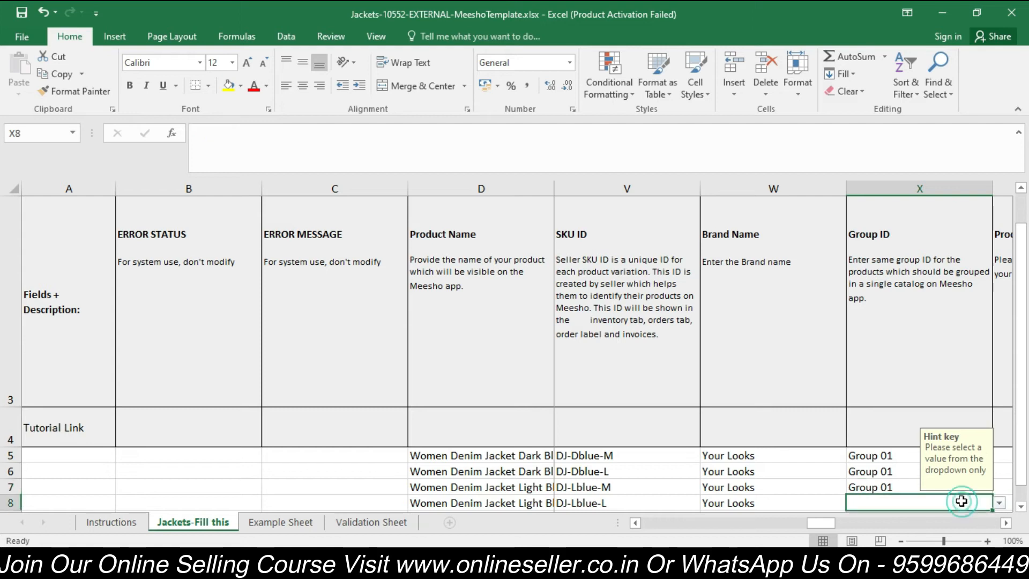
left_click(993, 503)
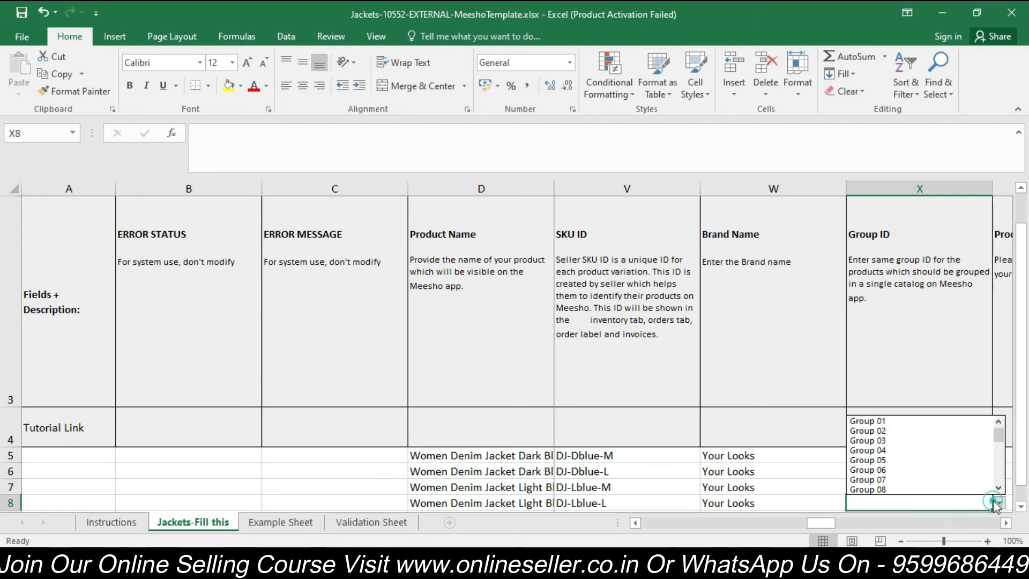
left_click(895, 423)
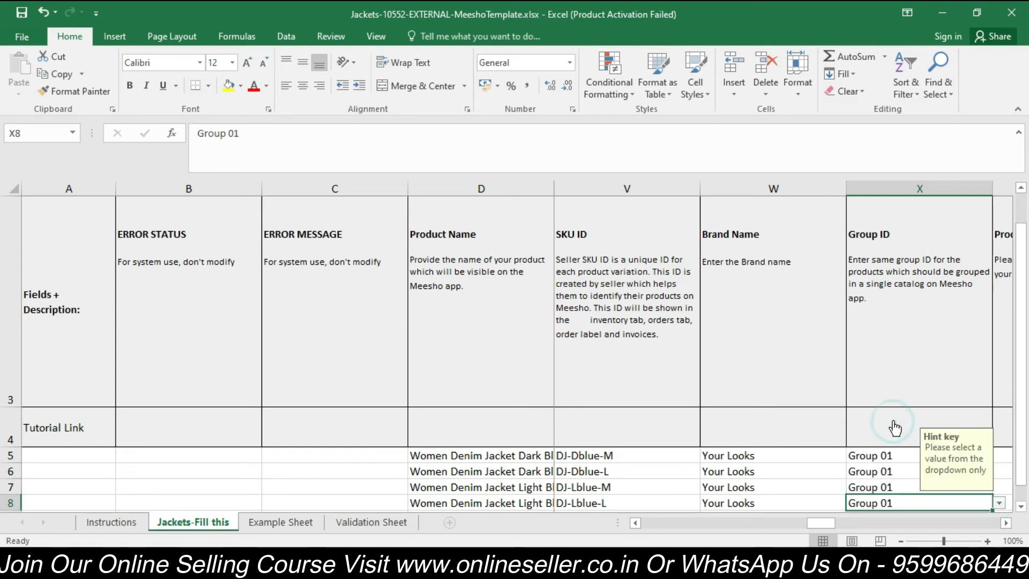
Step: Select Product Description cell Y5, then switch to Chrome and expand the Product Details on the reopened Flipkart women's denim jacket page
left_click(1006, 524)
left_click(1005, 523)
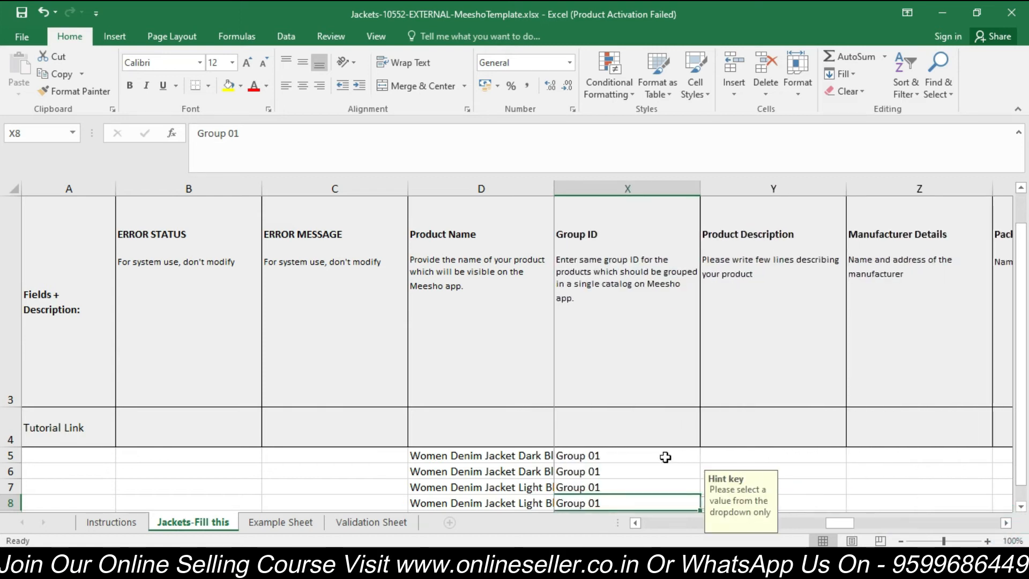
left_click(779, 454)
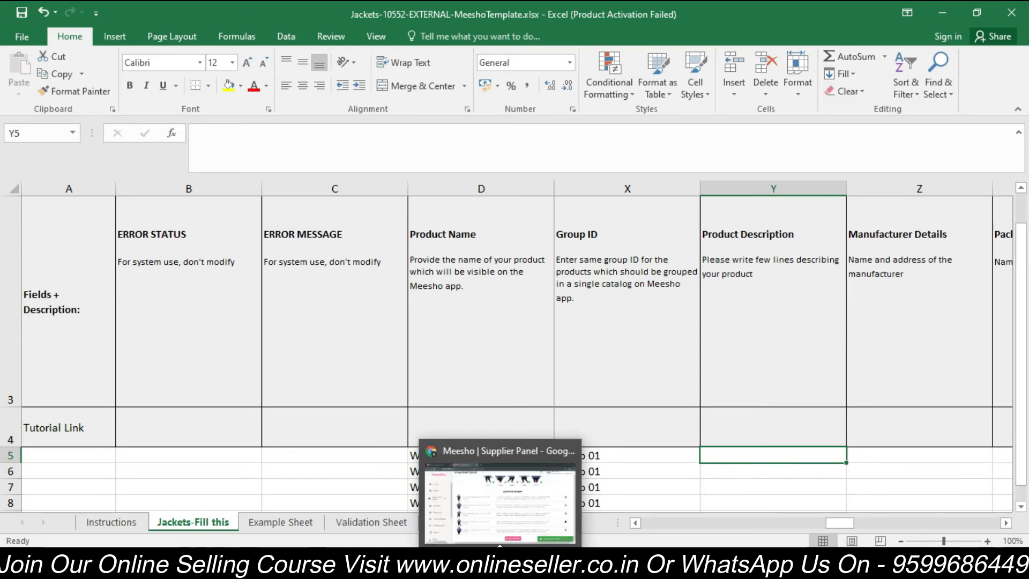
left_click(501, 528)
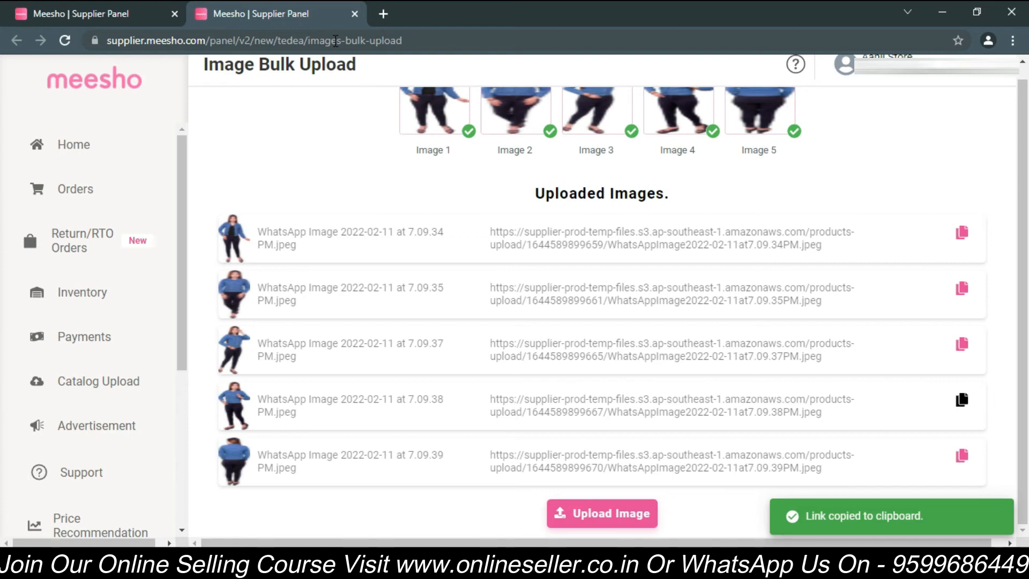
key("ctrl+shift+t")
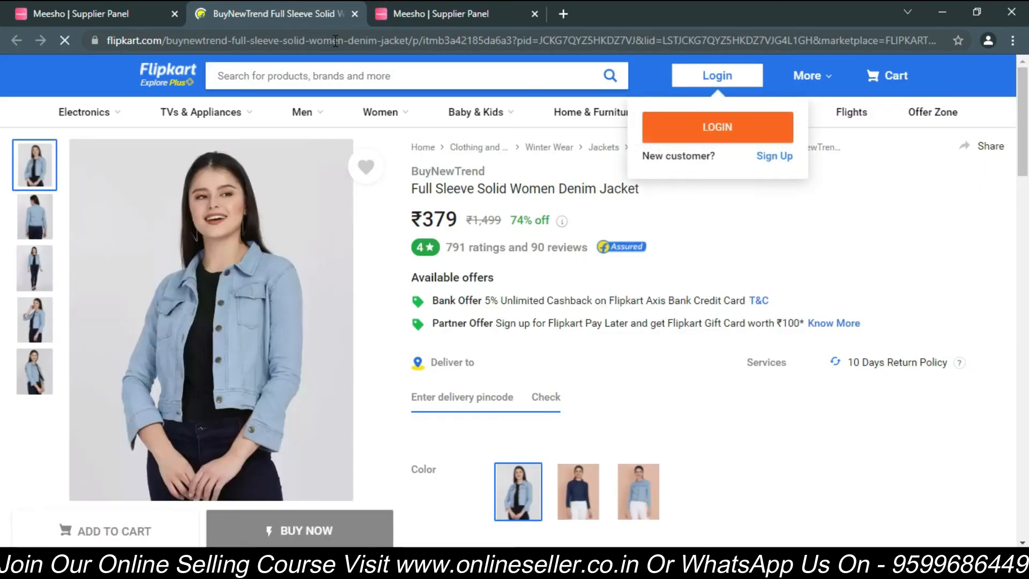
scroll(839, 149, "down", 10)
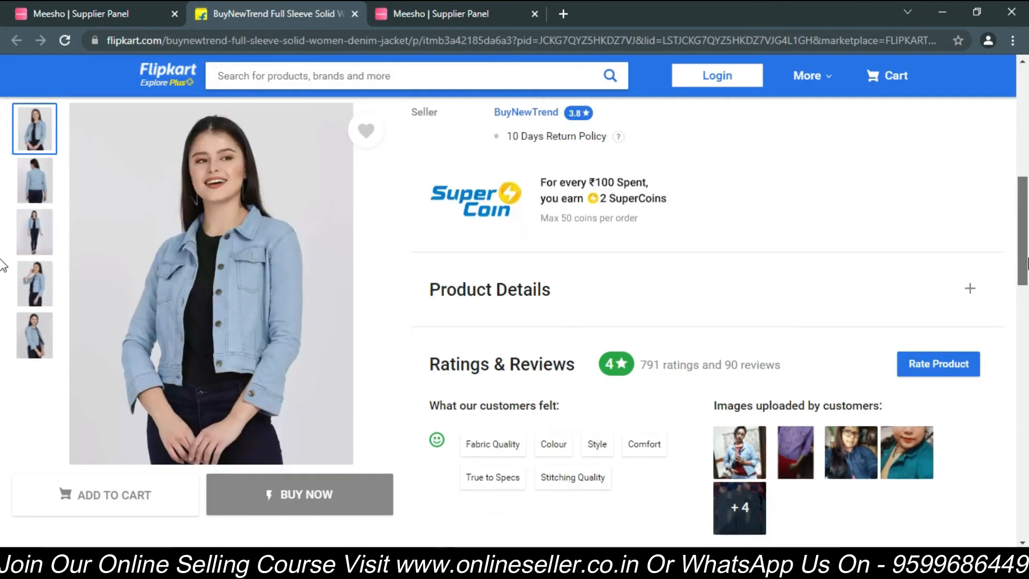
left_click(612, 180)
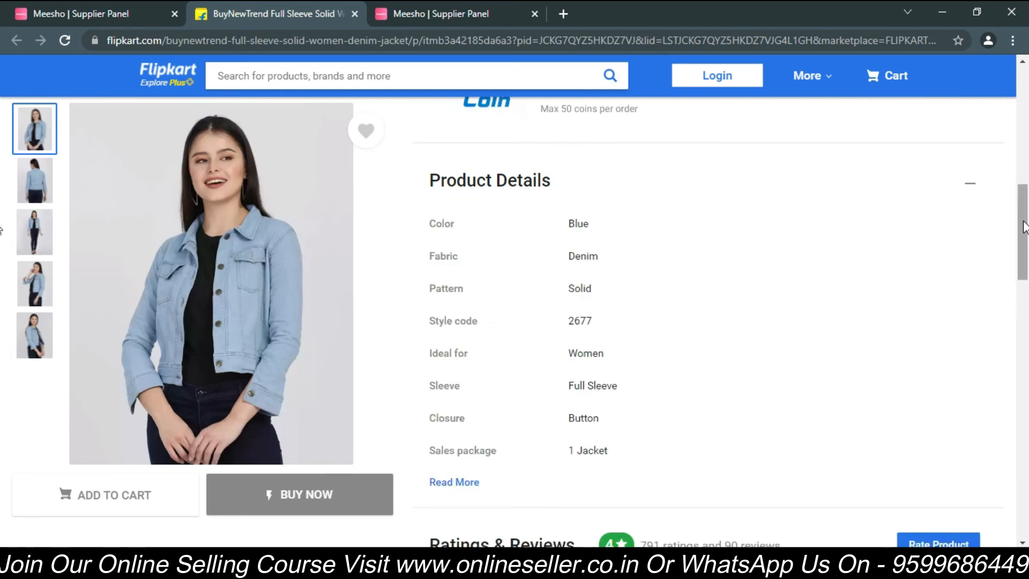
Step: Copy the descriptive paragraph with the size chart from the full product details, then close the Flipkart jacket page
scroll(569, 356, "down", 3)
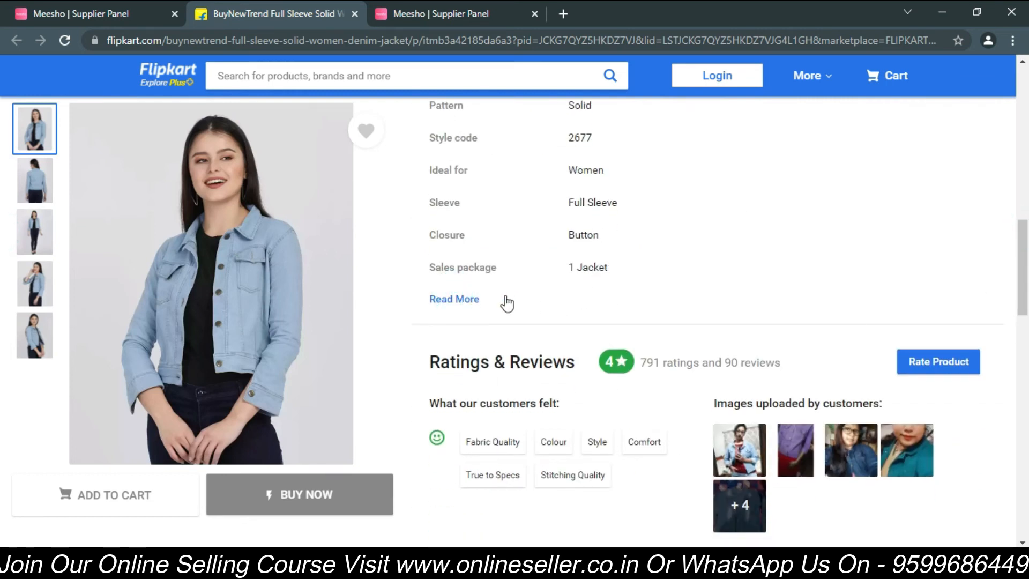
left_click(453, 296)
scroll(2, 274, "down", 5)
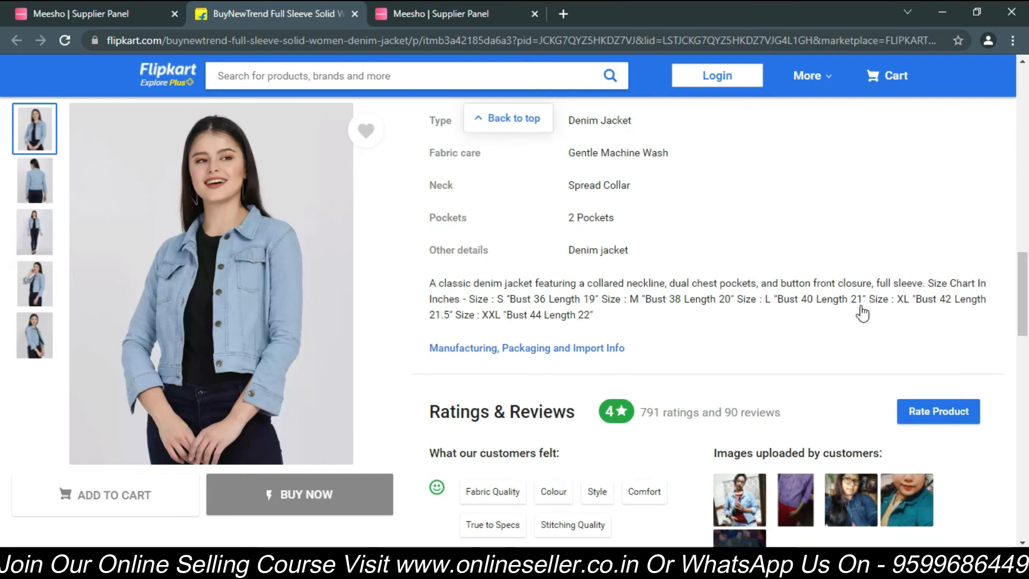
left_click_drag(426, 282, 603, 333)
key("ctrl+c")
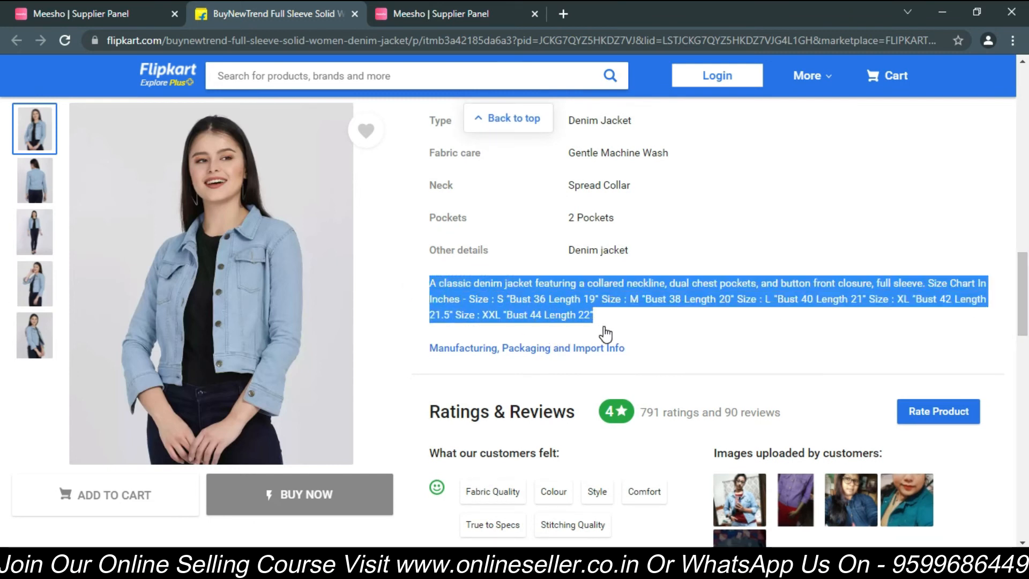
left_click(354, 14)
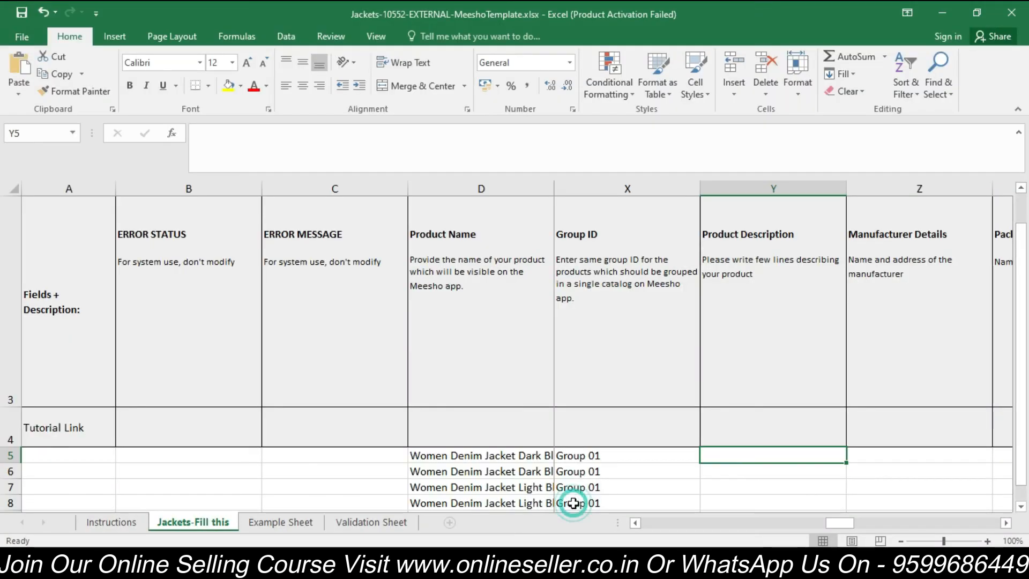
Step: Switch to Excel, paste the copied description into Product Description cell Y5 and fill it down to Y8
left_click(577, 509)
left_click(731, 448)
key("ctrl+v")
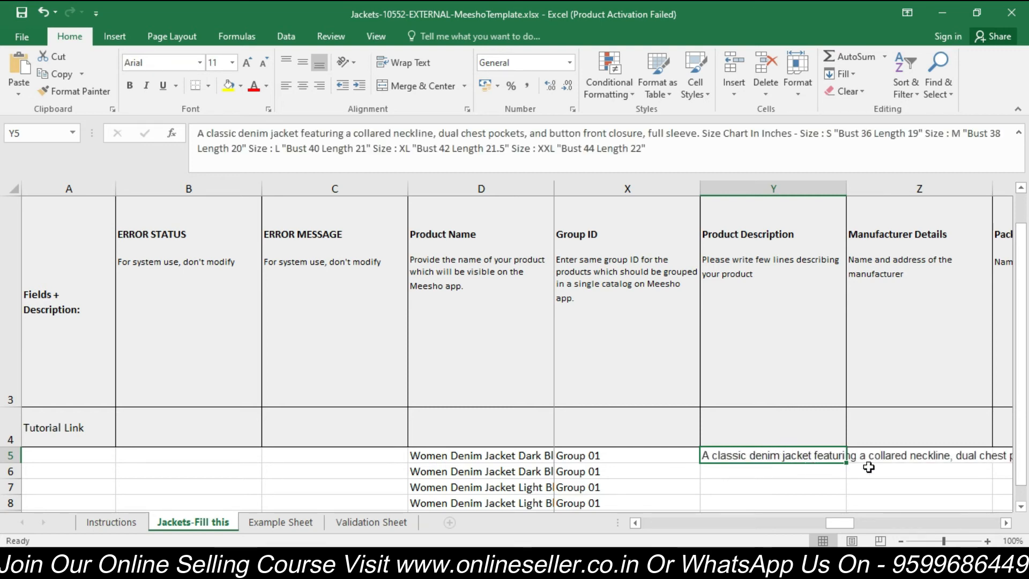
left_click_drag(847, 468, 845, 507)
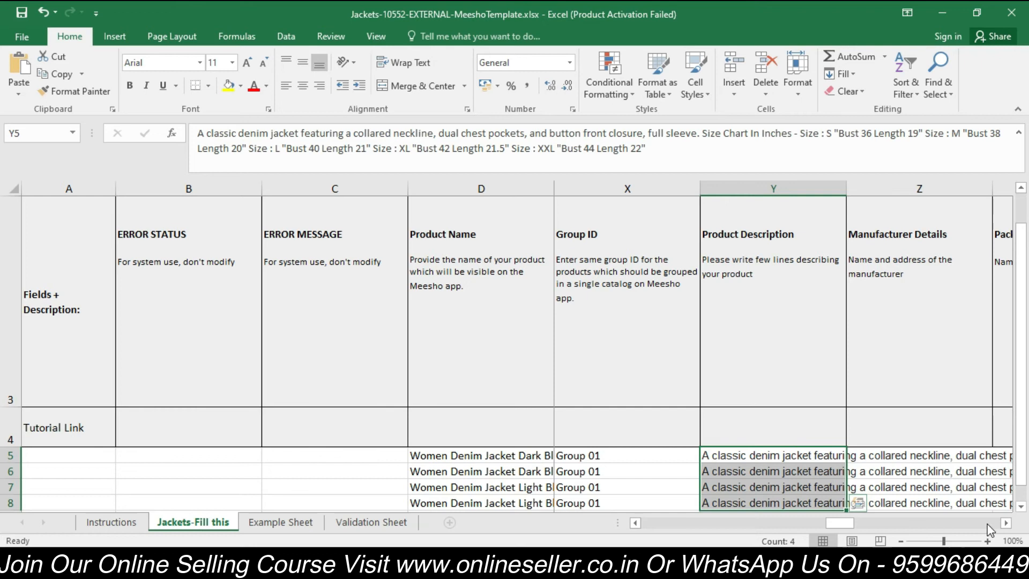
Step: Review the Manufacturer, Packer and Importer Details, Brand and Length columns, checking whether Brand is a compulsory or optional field
left_click(1006, 523)
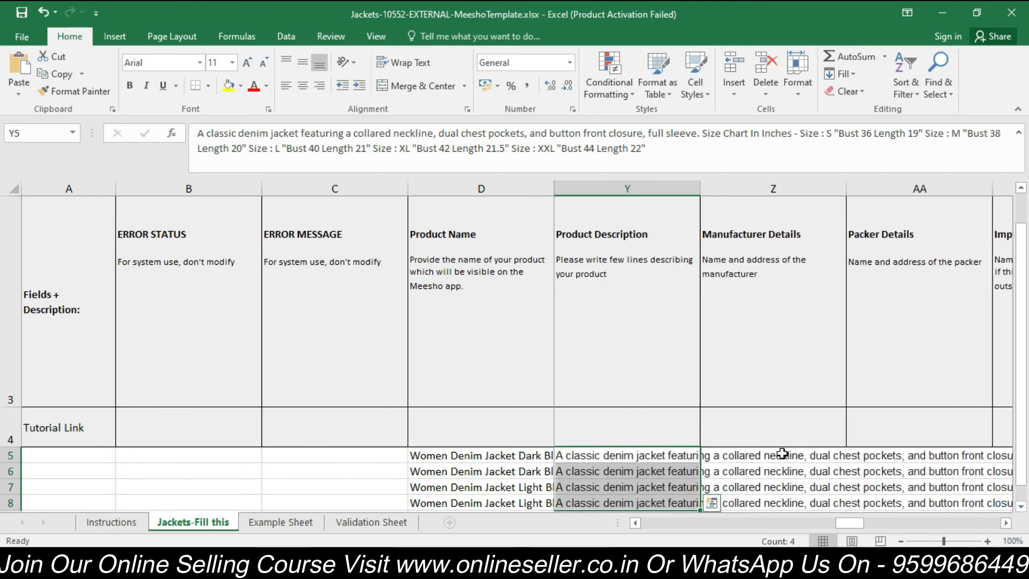
left_click(778, 469)
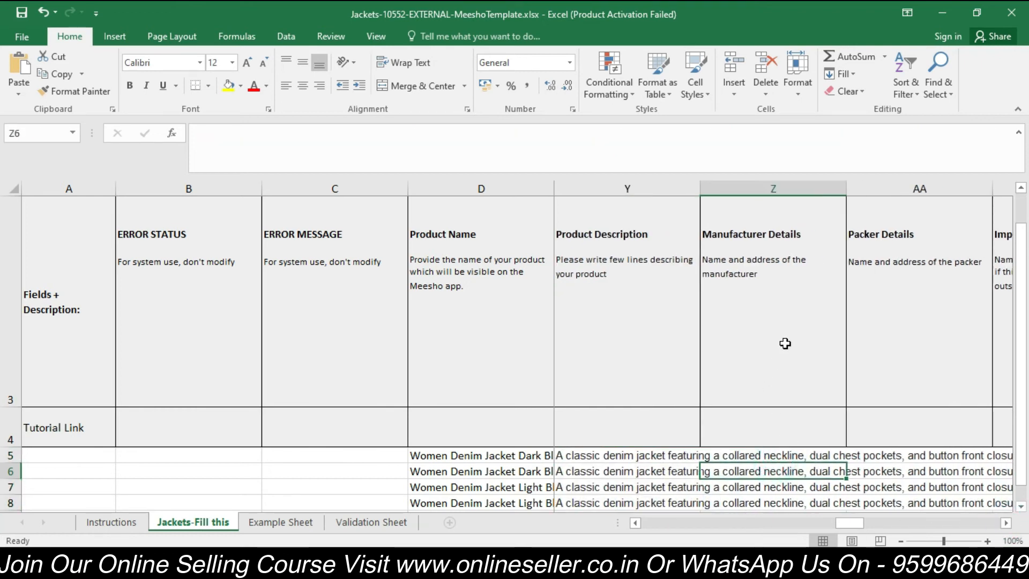
left_click(910, 456)
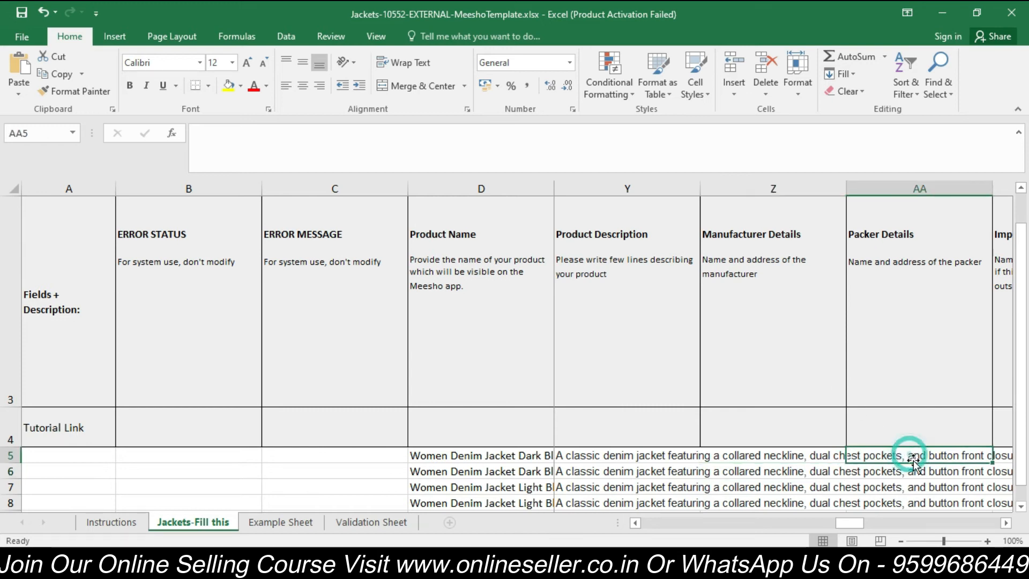
key("Right")
key("Right")
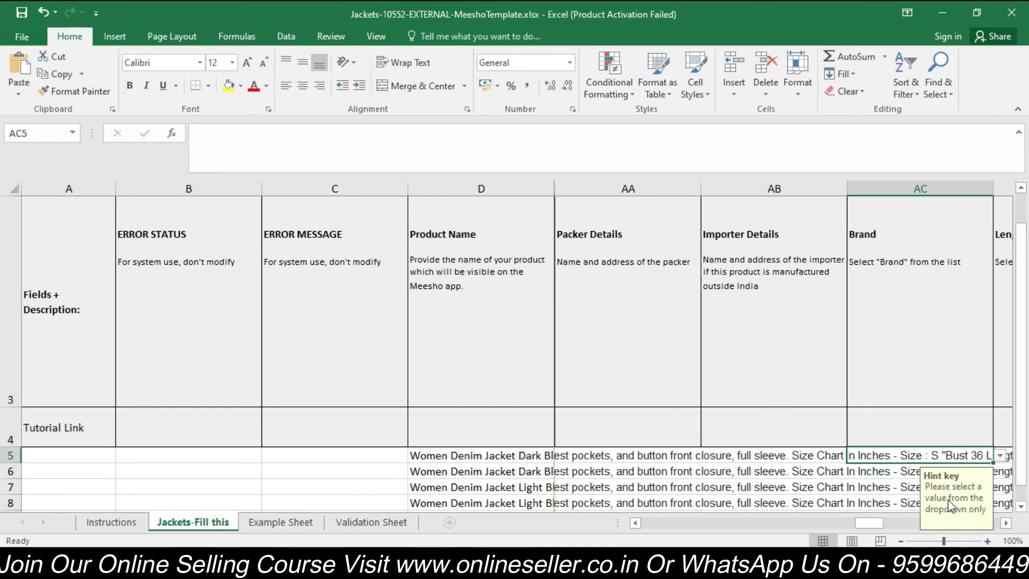
key("Right")
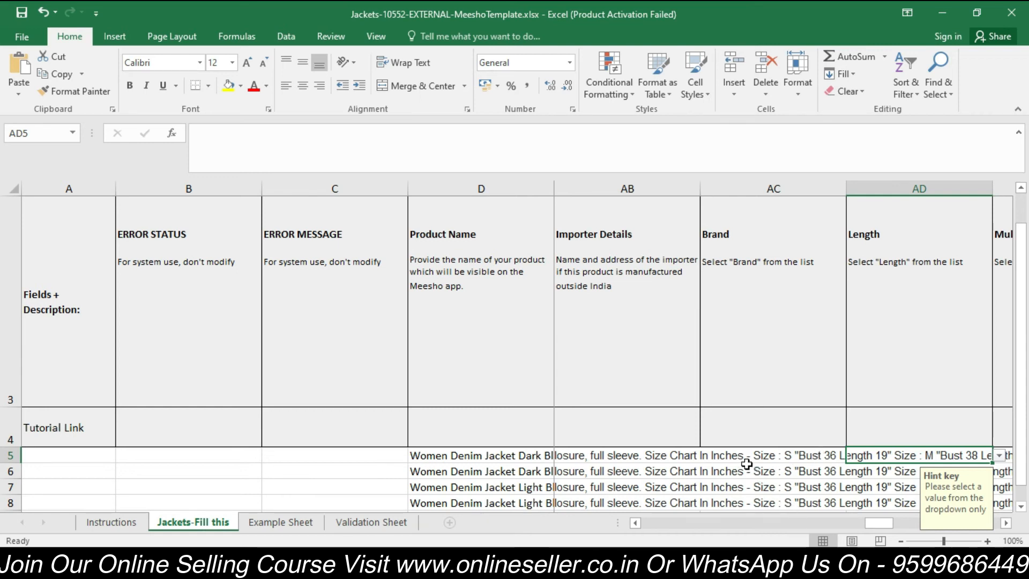
key("Left")
key("Up")
key("Up")
key("Up")
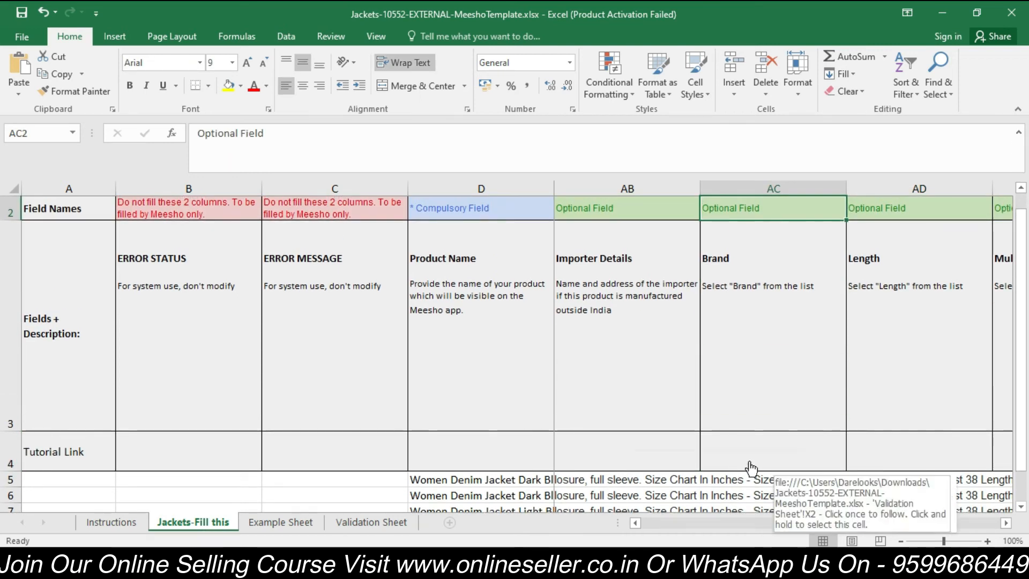
key("Down")
key("Down")
key("Down")
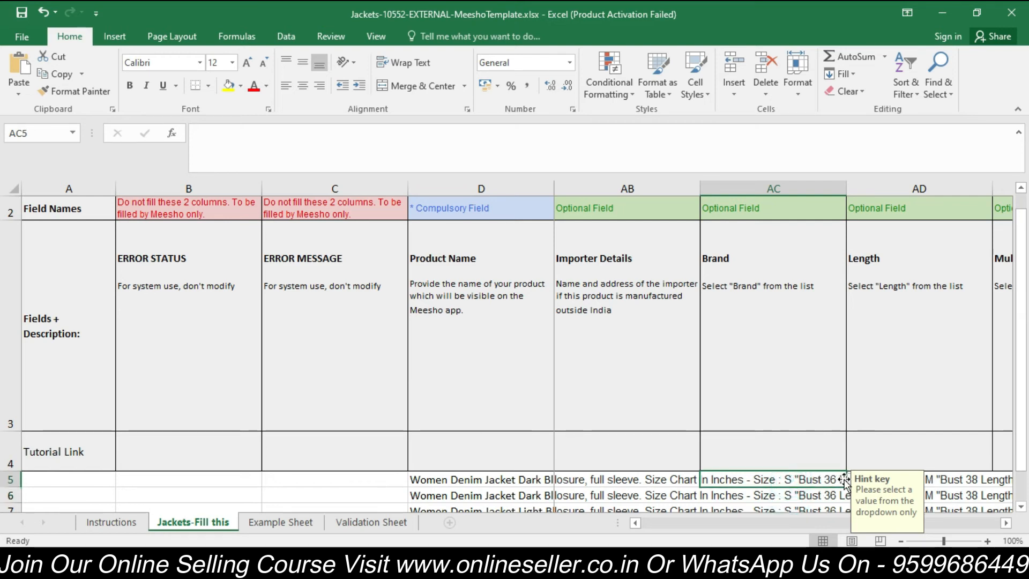
Step: Examine the choices offered for the first jacket's Brand in AC5 and Multipack in AE5, leaving both cells empty
left_click(847, 481)
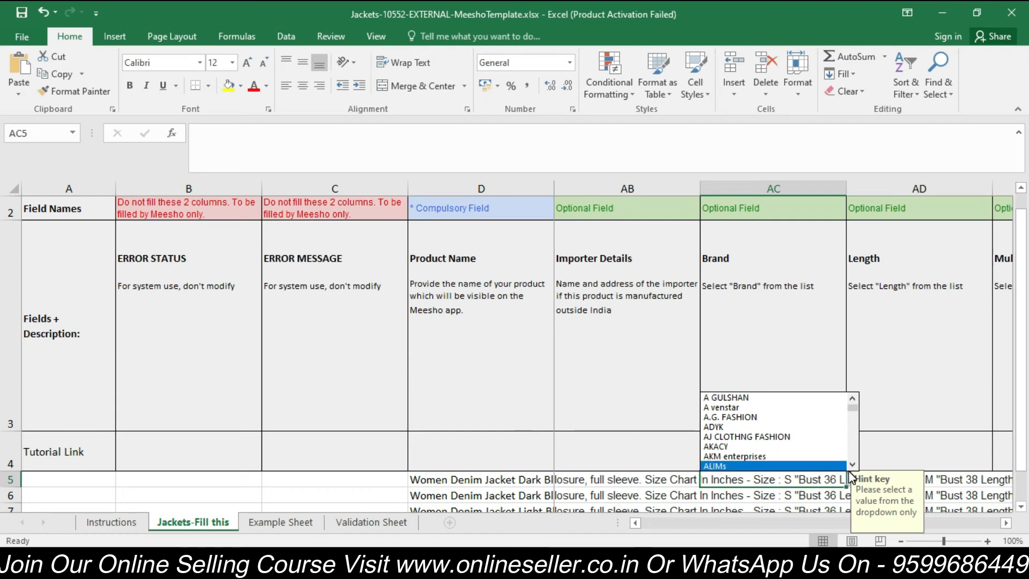
scroll(852, 464, "down", 8)
scroll(854, 464, "down", 10)
scroll(855, 464, "down", 4)
left_click(809, 503)
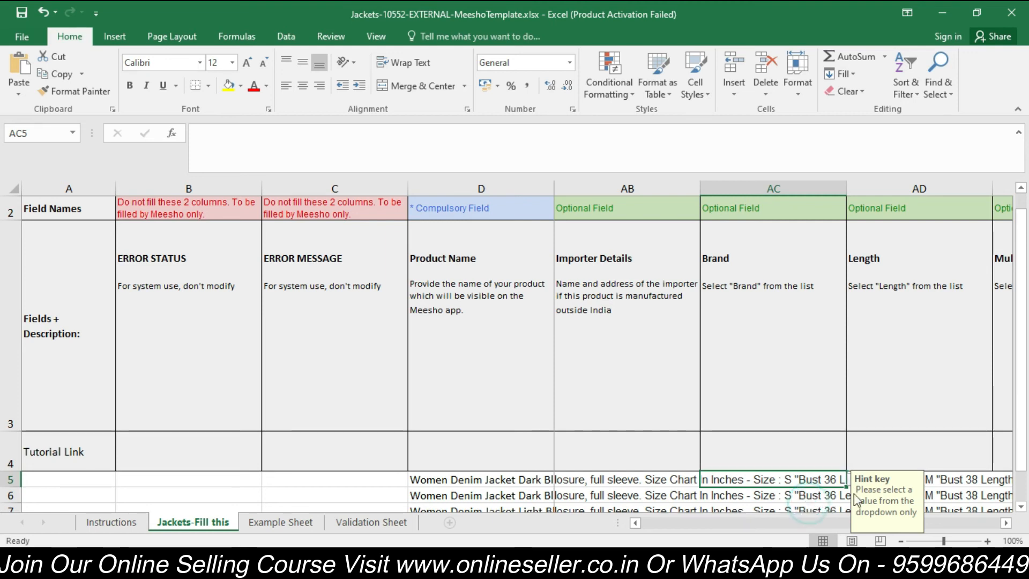
left_click(970, 485)
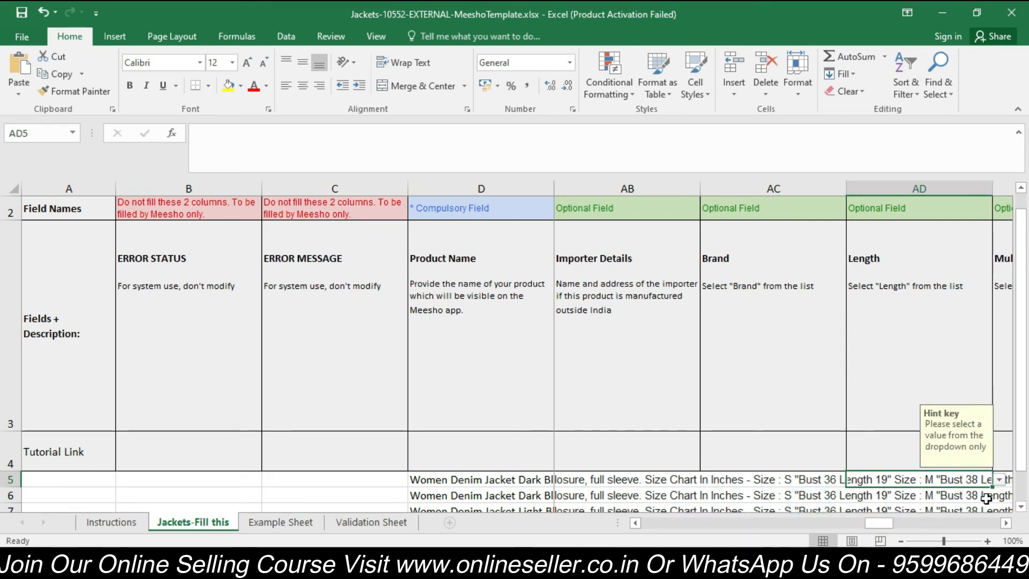
left_click(1007, 523)
left_click(1006, 523)
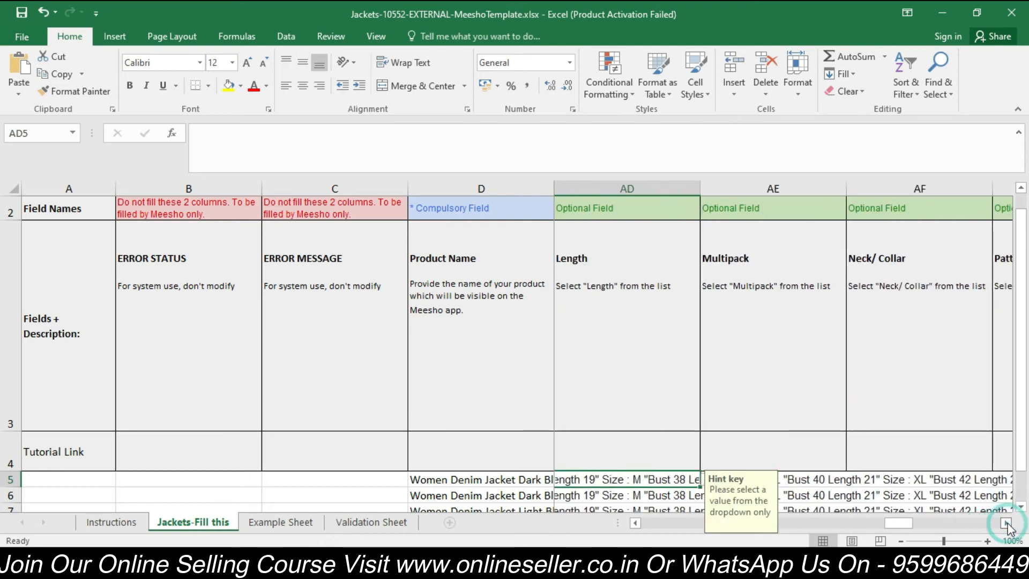
left_click(820, 481)
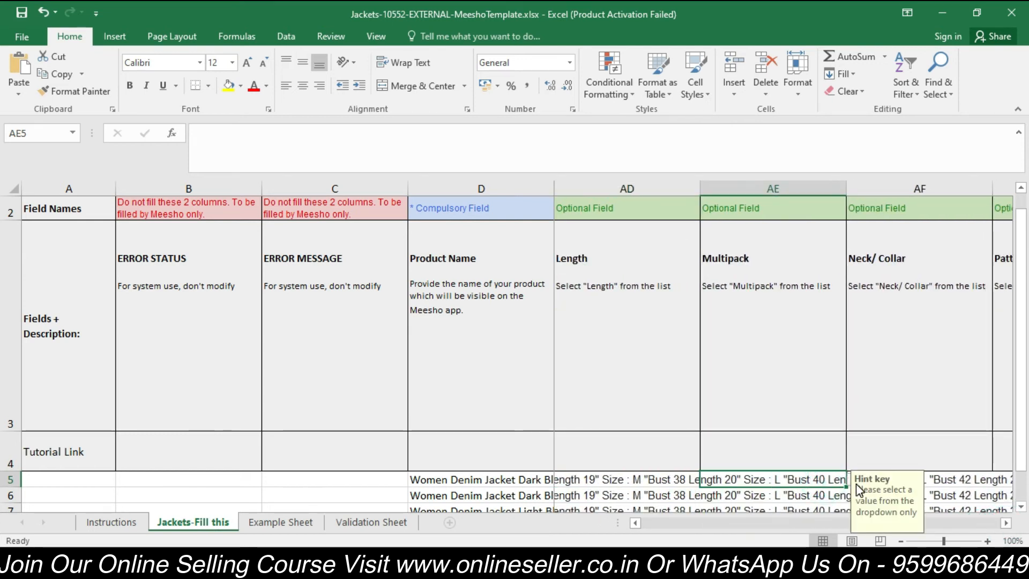
left_click(850, 482)
left_click(851, 485)
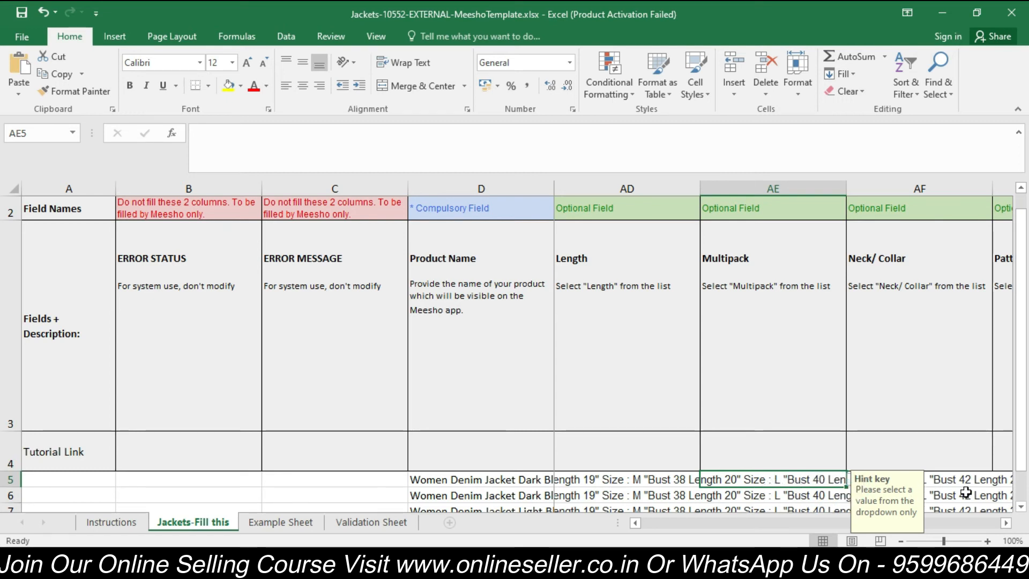
Step: Set the Pattern of the first dark blue jacket in cell AG5 to Solid
left_click(1006, 522)
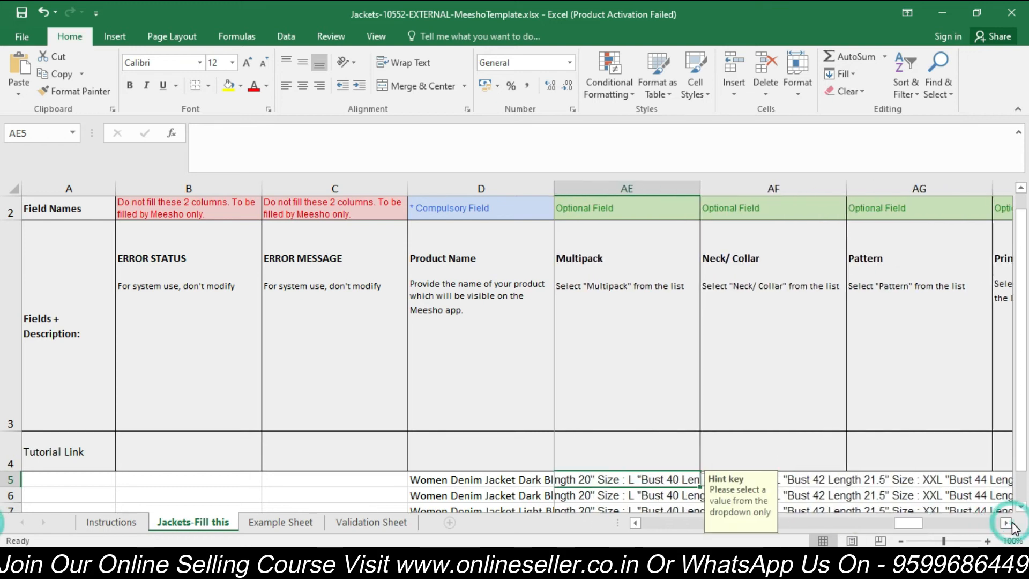
left_click(965, 477)
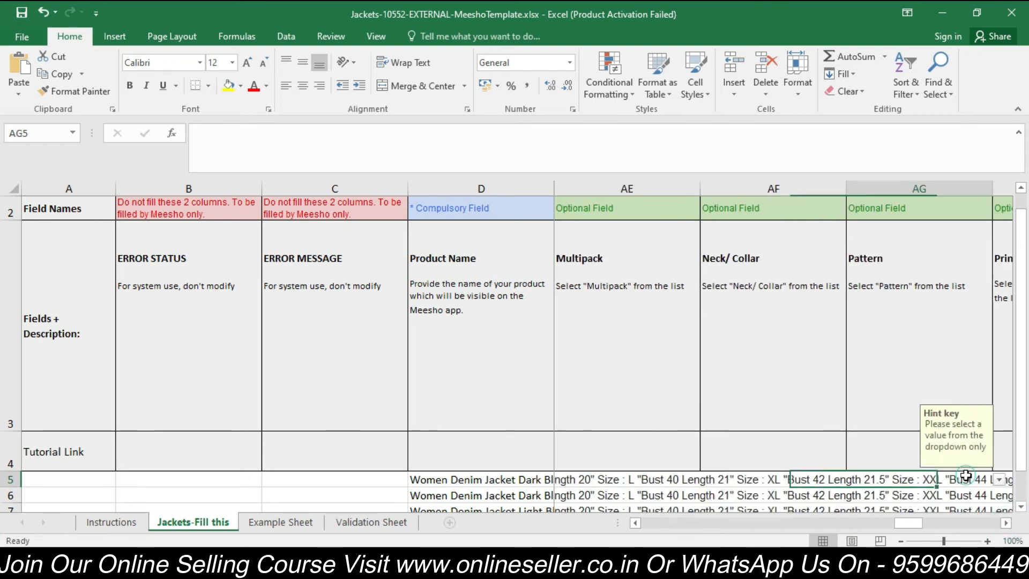
left_click(999, 479)
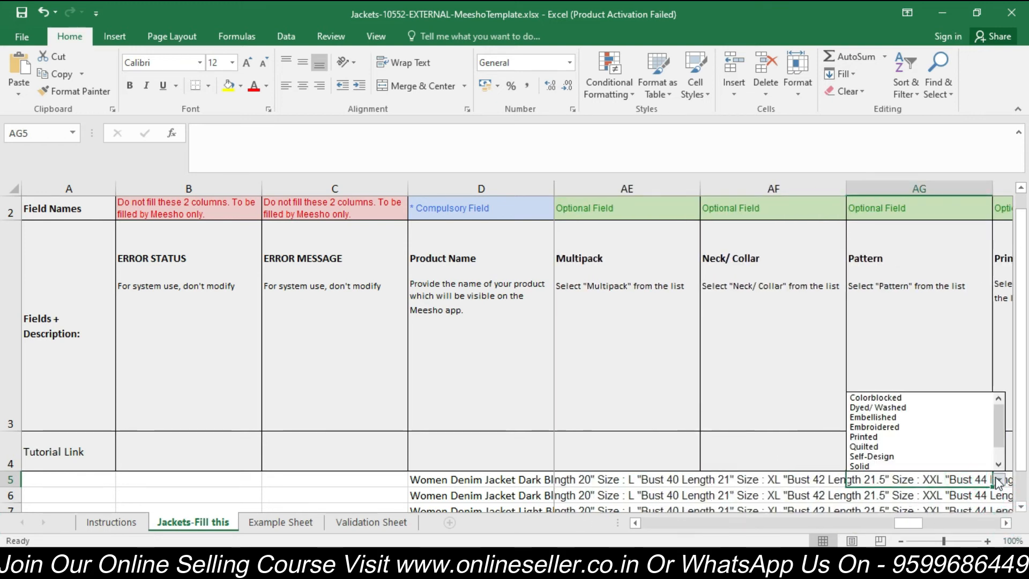
left_click(924, 468)
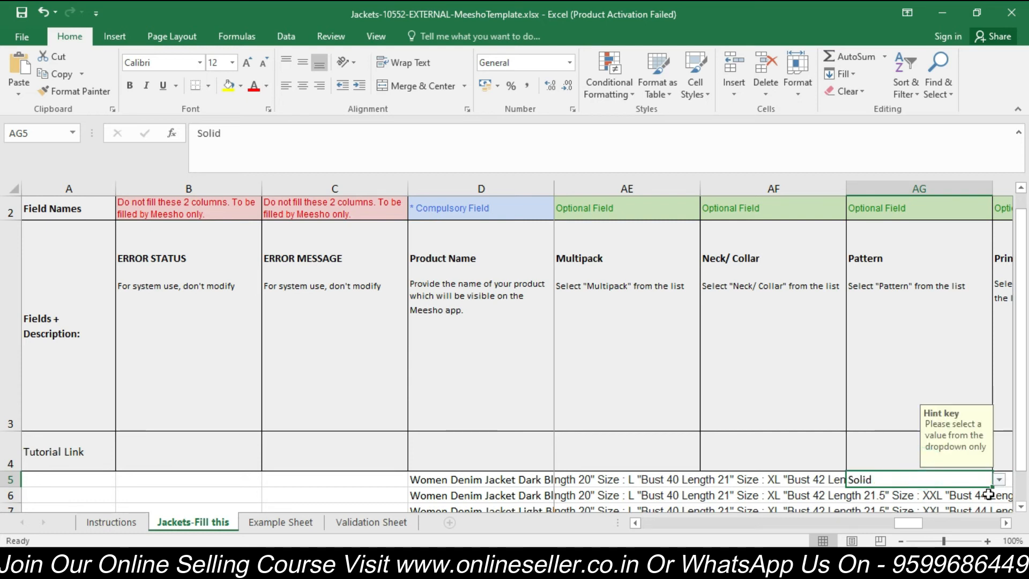
Step: Fill the Solid pattern down to the other three jackets in cells AG6 to AG8
left_click_drag(992, 490, 1021, 524)
scroll(955, 375, "down", 2)
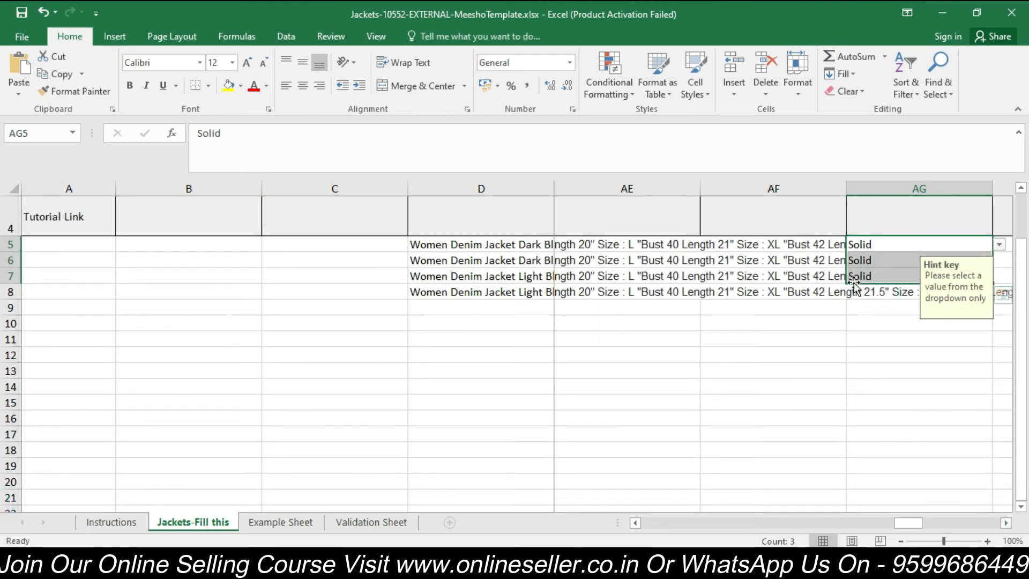
left_click(830, 273)
left_click(900, 278)
left_click_drag(992, 283, 990, 297)
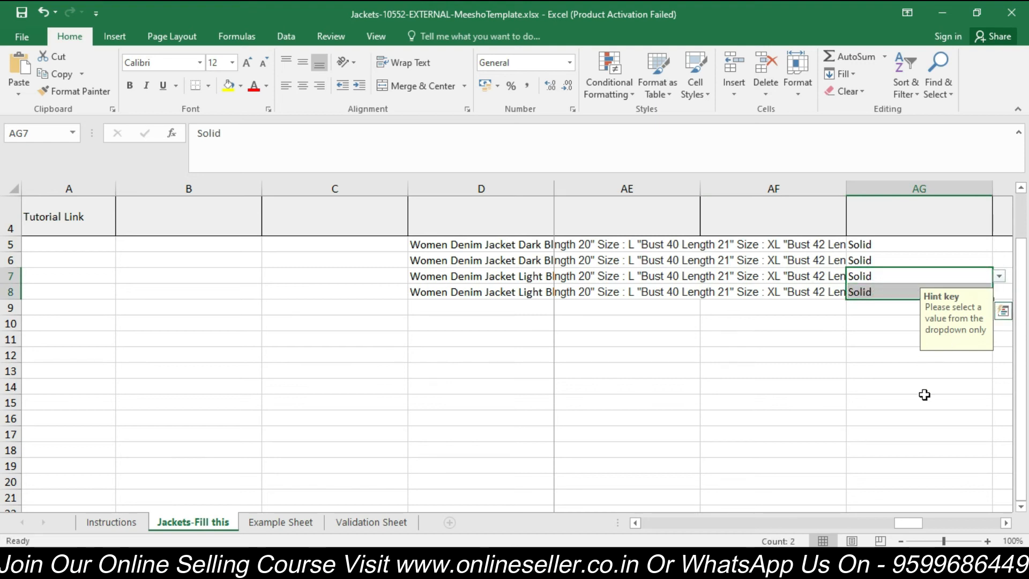
Step: Set the Sleeve Length of the first dark blue jacket in cell AI5 to Long Sleeves
left_click(1020, 188)
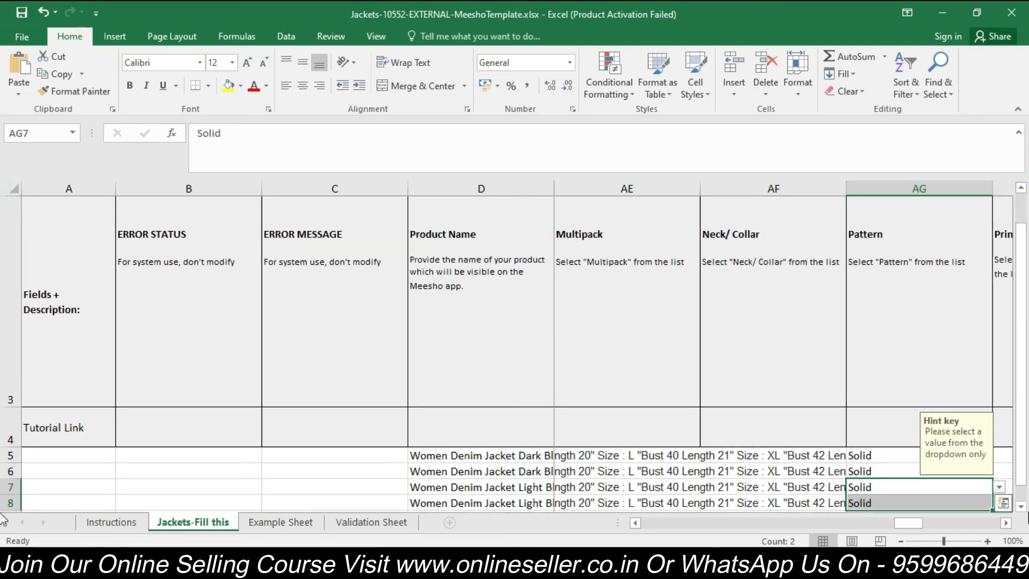
left_click(1006, 524)
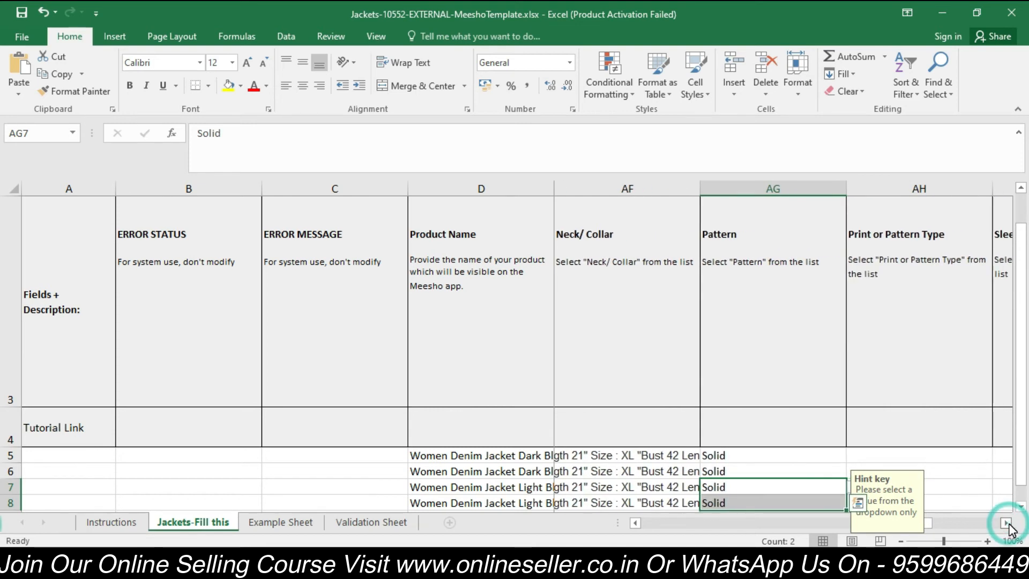
left_click(1006, 523)
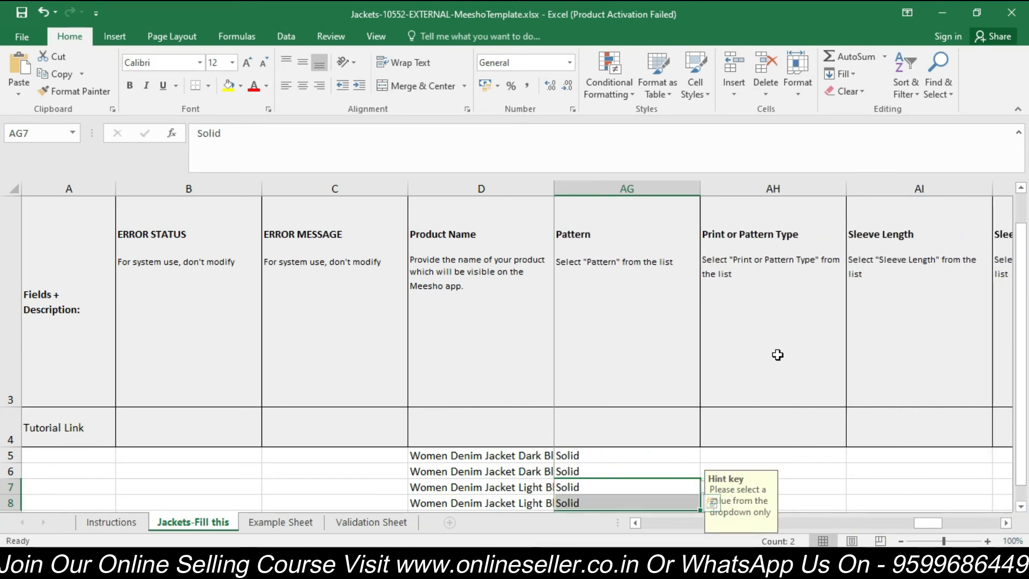
left_click(944, 458)
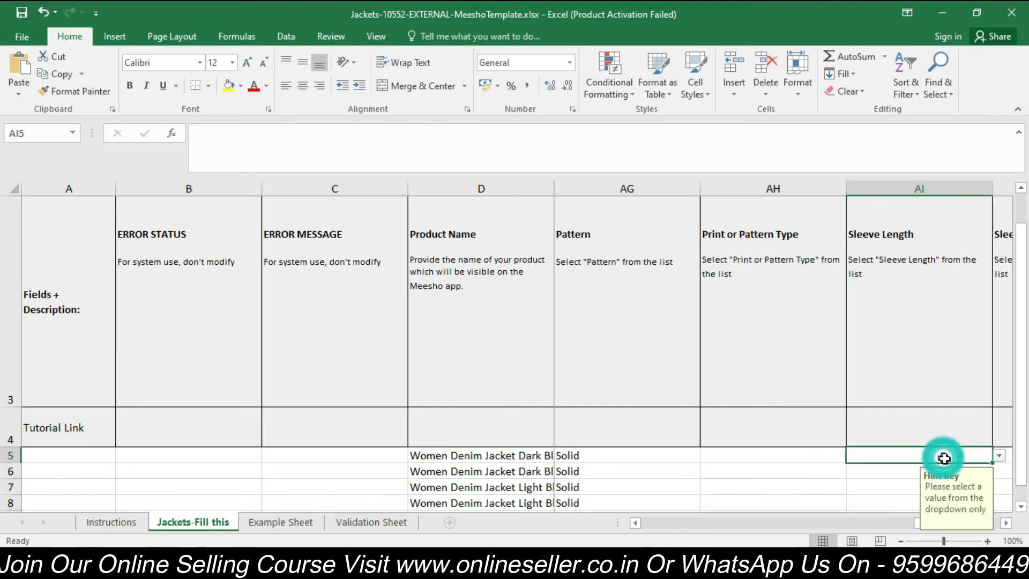
left_click(1000, 455)
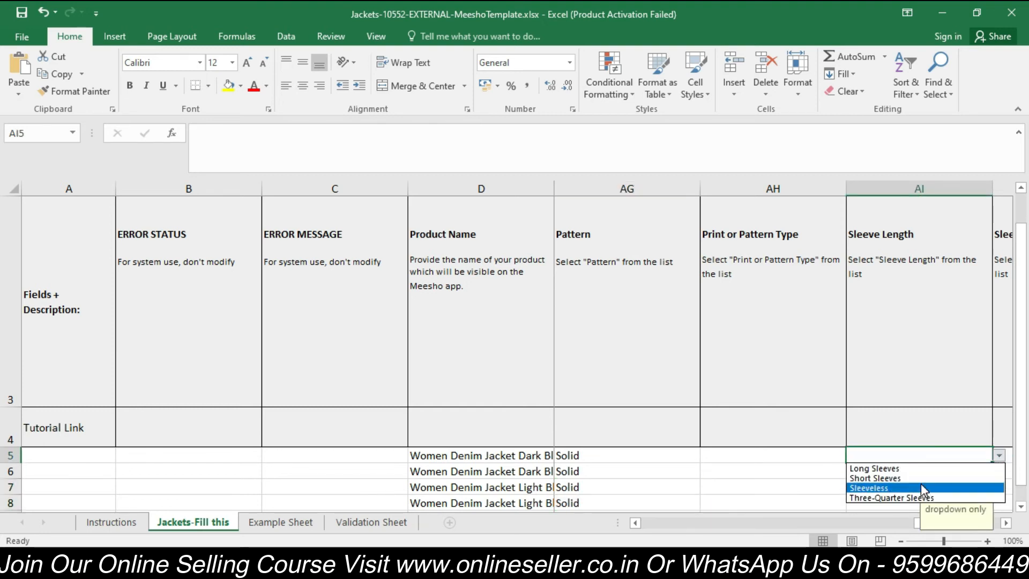
left_click(894, 469)
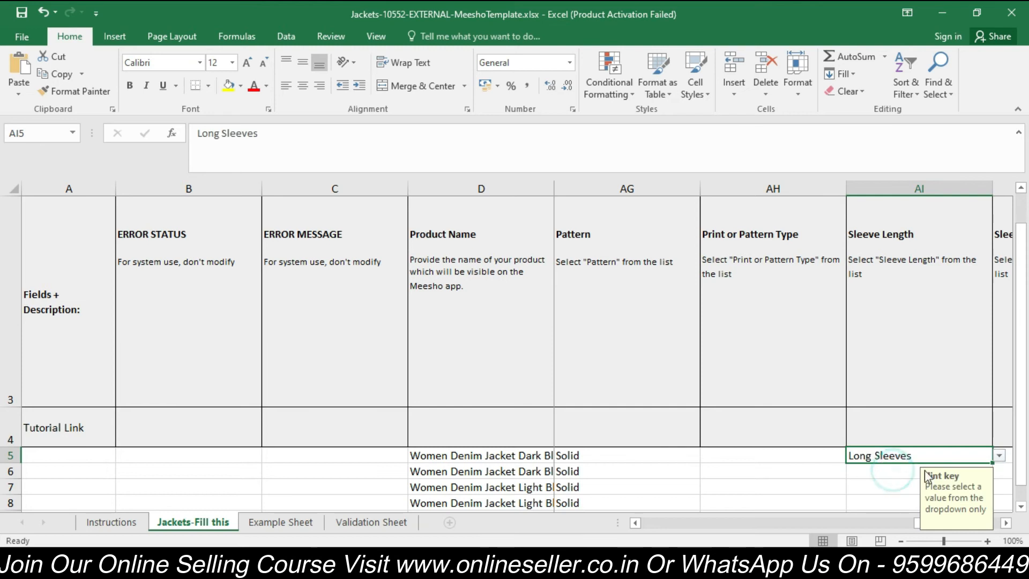
Step: Choose Long Sleeves as the Sleeve Length for the other three jackets in cells AI6, AI7 and AI8
left_click(891, 470)
left_click(996, 475)
left_click(925, 487)
left_click(881, 489)
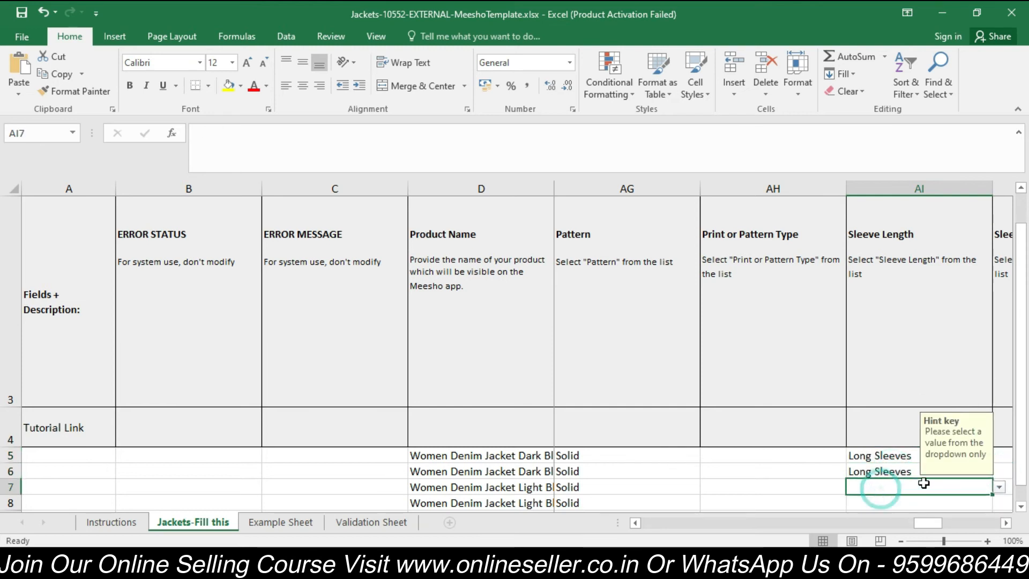
left_click(997, 488)
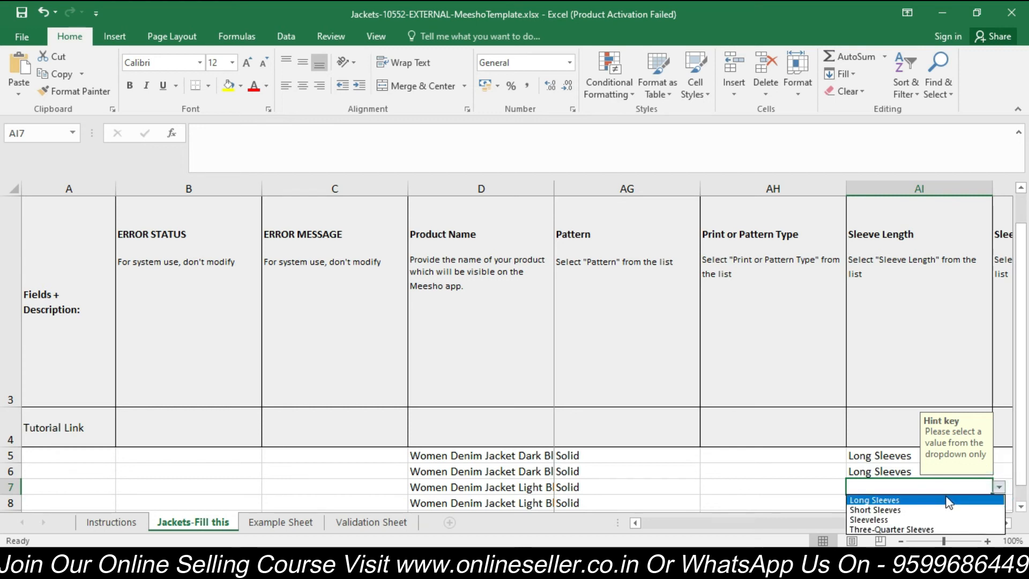
left_click(878, 500)
left_click(874, 505)
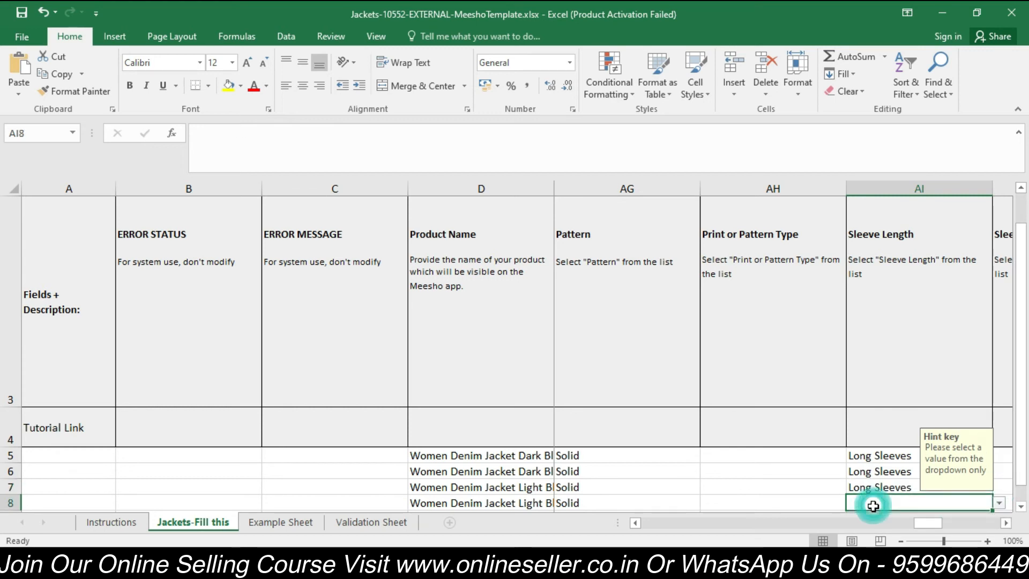
left_click(998, 503)
left_click(906, 460)
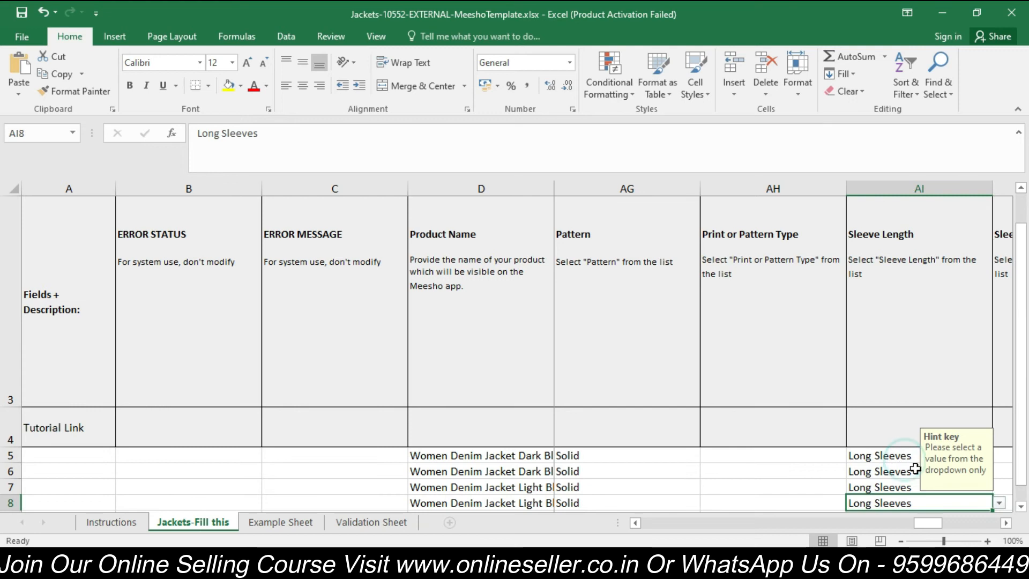
left_click(1006, 523)
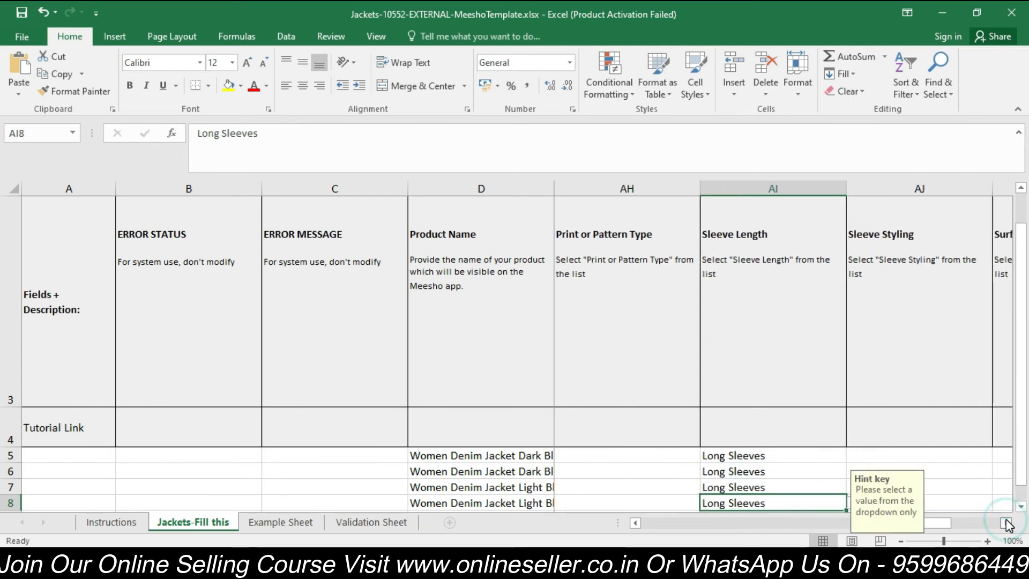
left_click(900, 461)
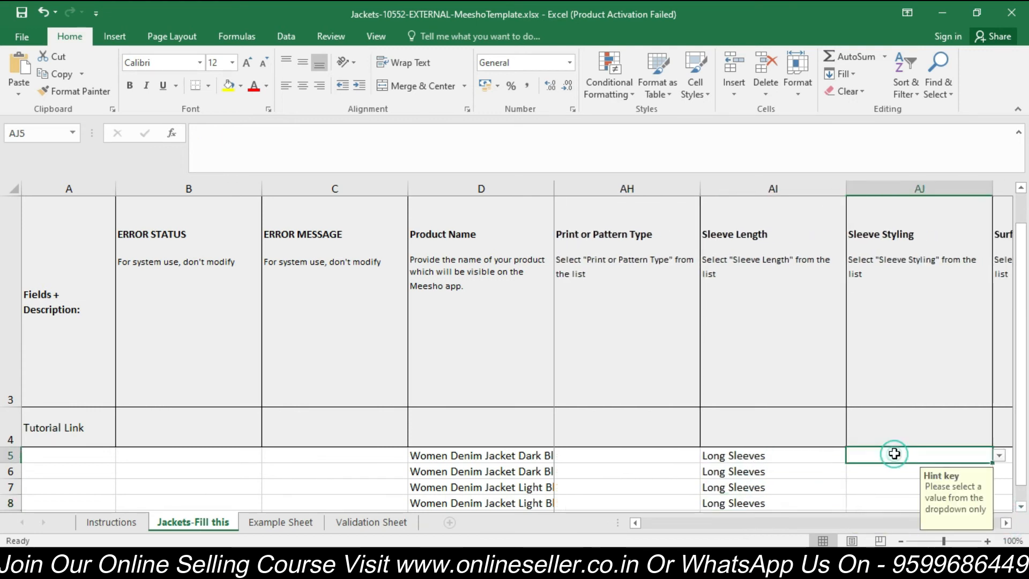
left_click(998, 457)
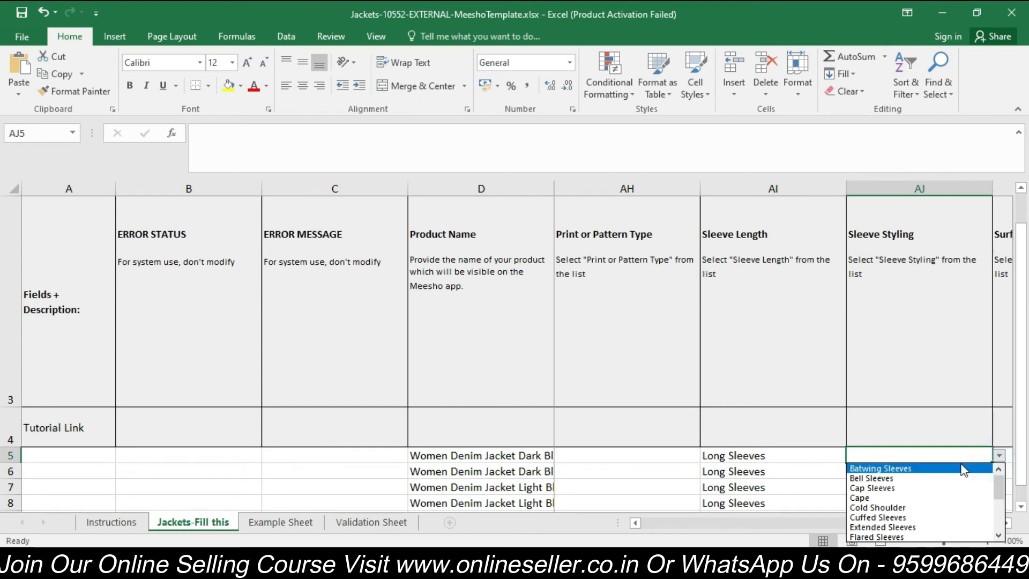
left_click(924, 454)
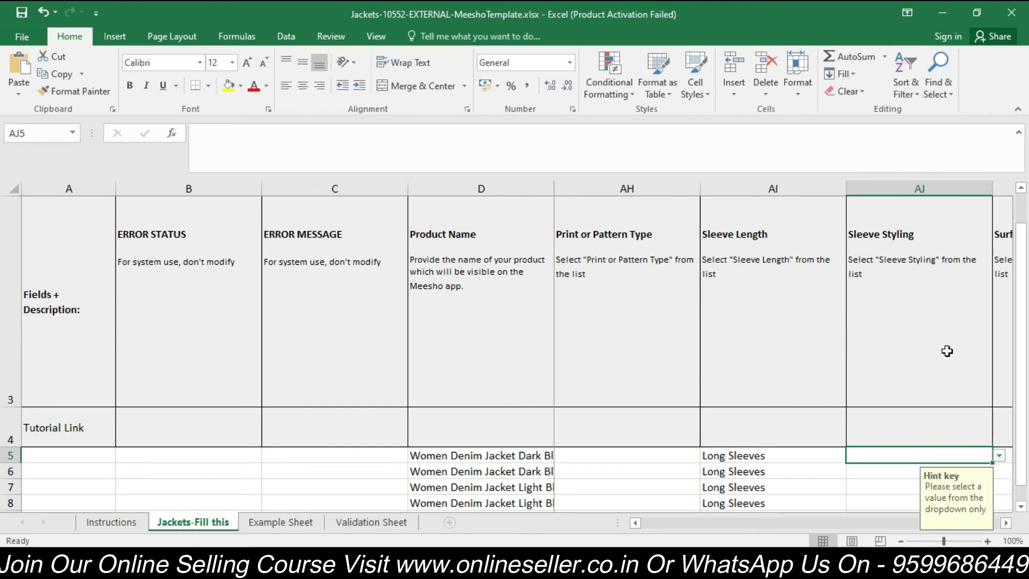
Step: Set the Type of the first dark blue jacket in cell AL5 to Regular Jacket
left_click(1007, 522)
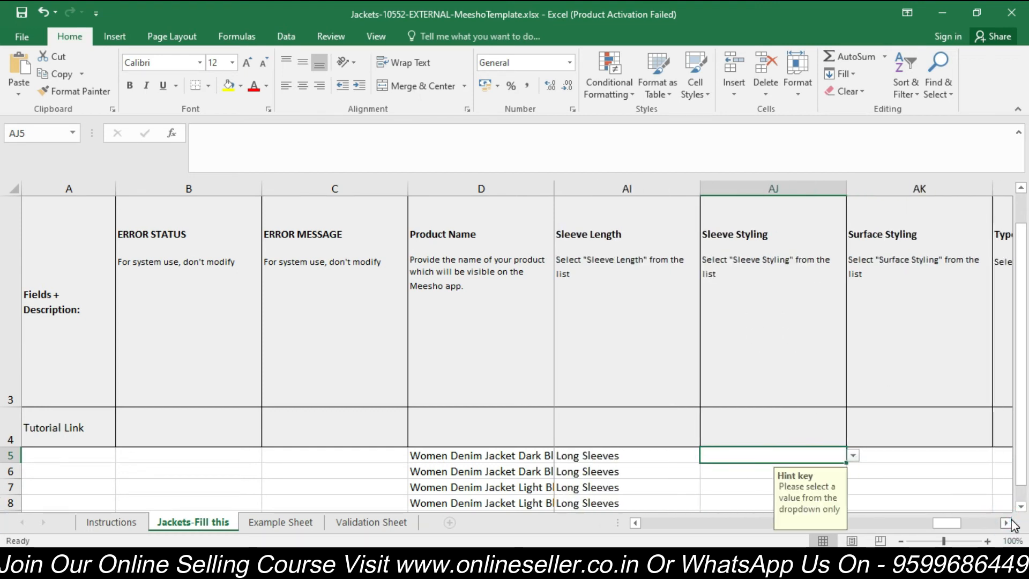
left_click(1007, 522)
left_click(1007, 523)
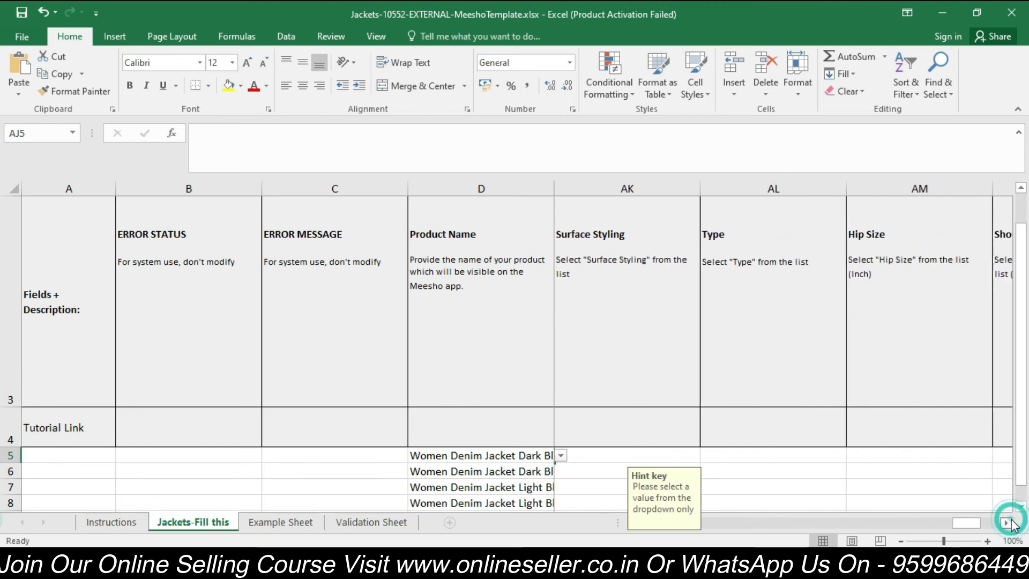
left_click(786, 456)
left_click(853, 455)
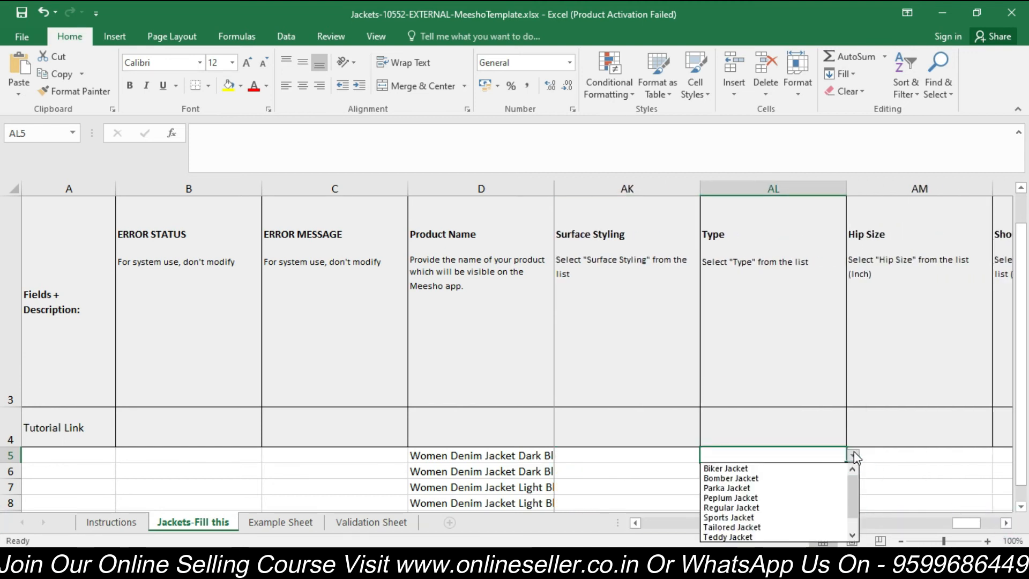
left_click_drag(852, 499, 861, 531)
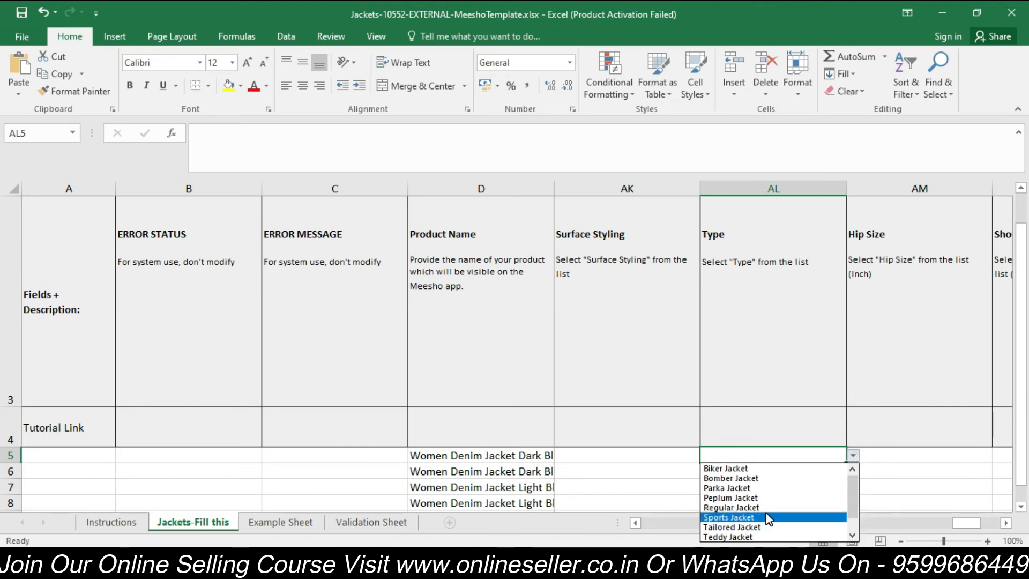
left_click(770, 508)
Step: Choose Regular Jacket as the Type for the other three jackets in cells AL6, AL7 and AL8
left_click(759, 477)
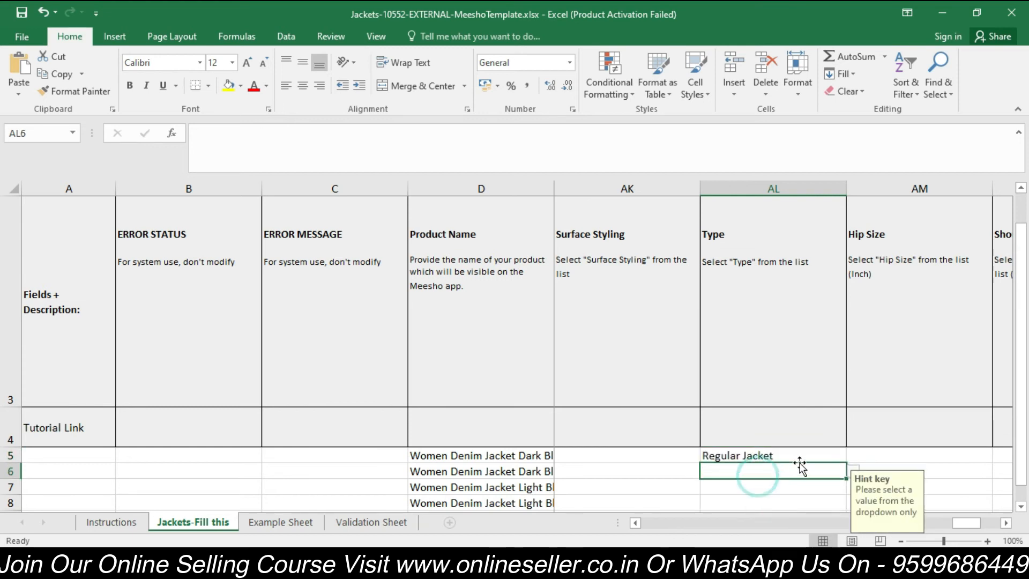
left_click(852, 471)
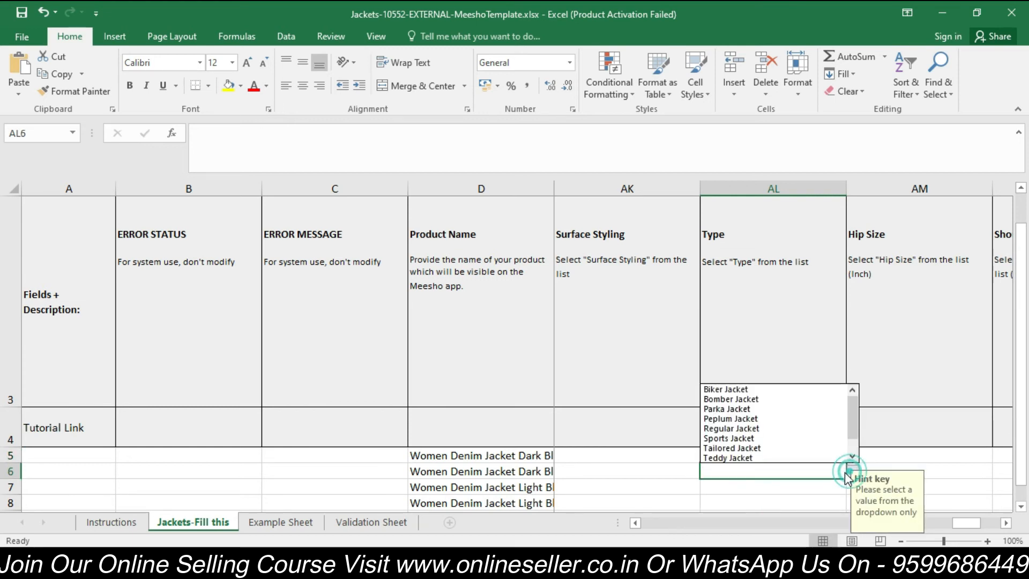
left_click(788, 428)
left_click(783, 486)
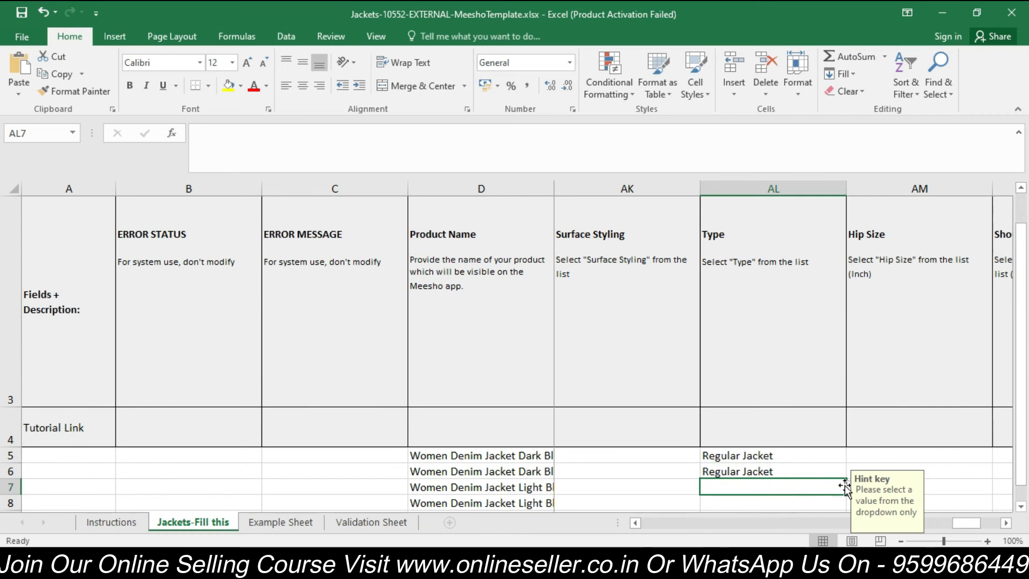
left_click(851, 488)
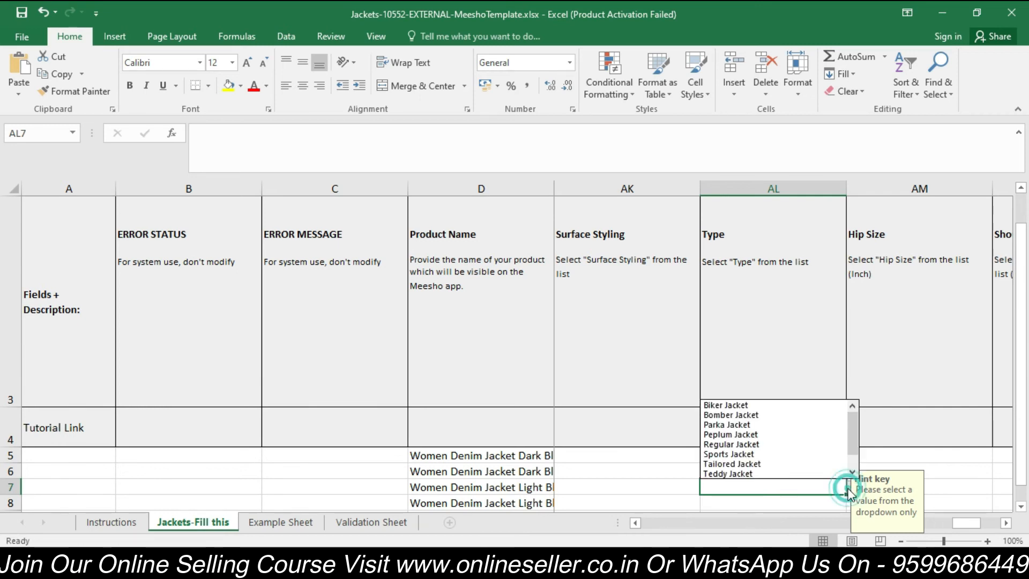
left_click(788, 445)
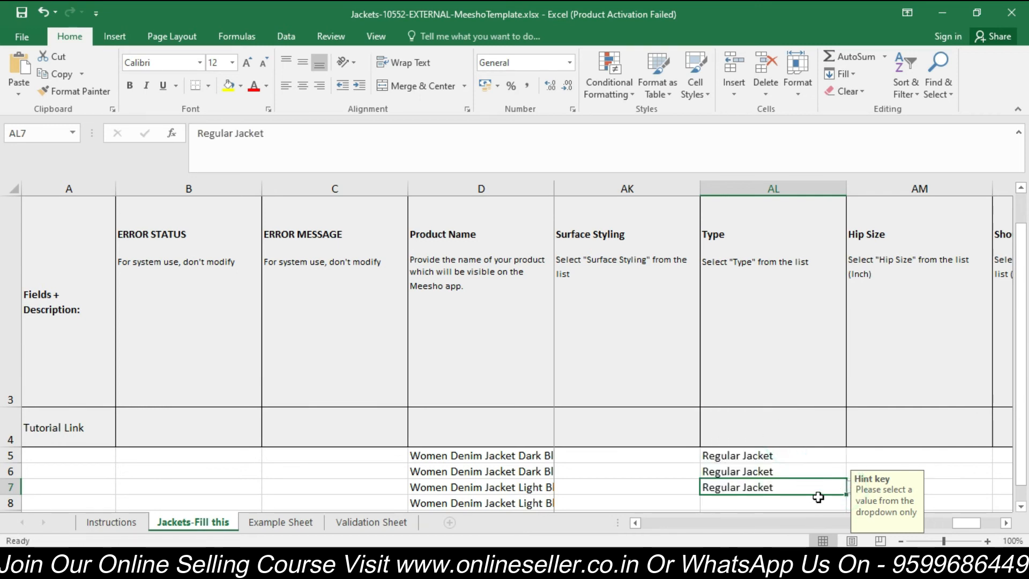
left_click(819, 498)
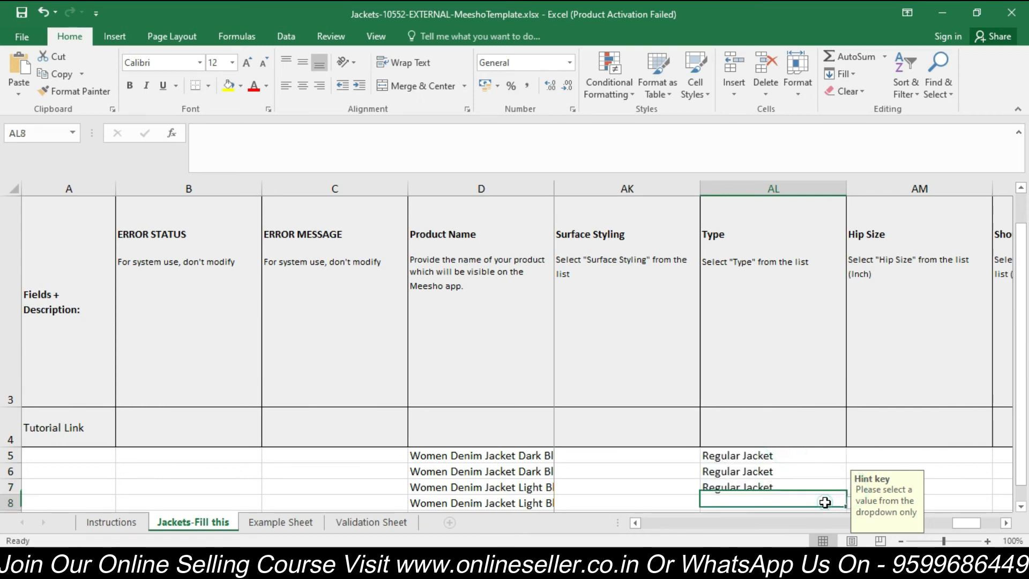
left_click(852, 504)
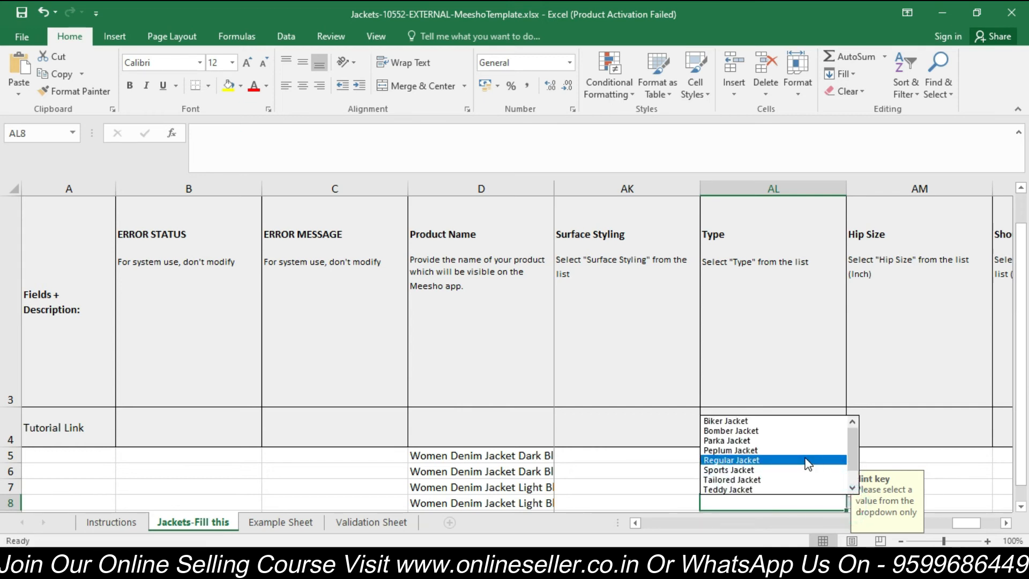
left_click(808, 462)
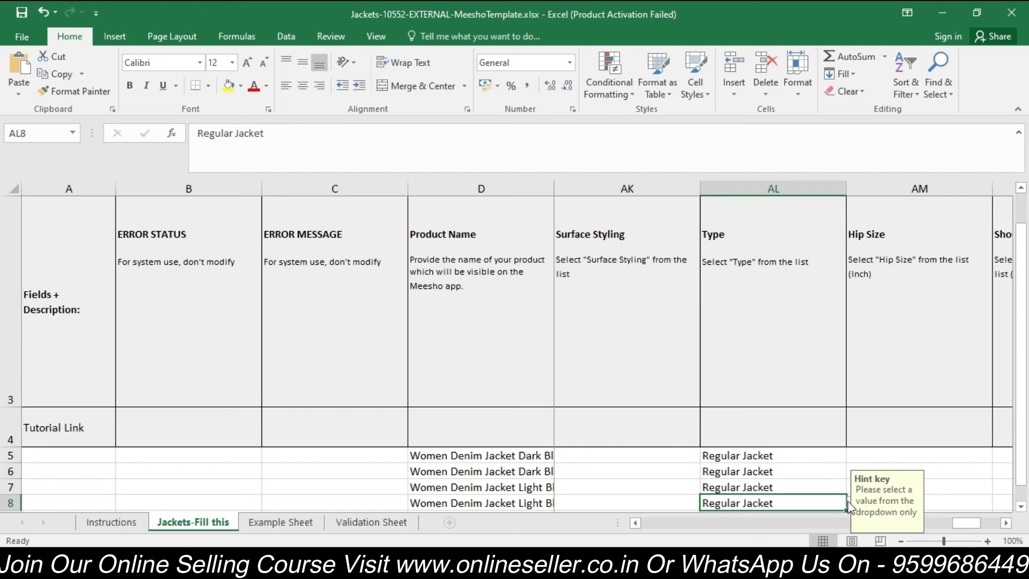
Step: Review the optional Hip Size, Shoulder Size and Waist Size columns, and check the jacket rows back at the price columns
left_click(1006, 524)
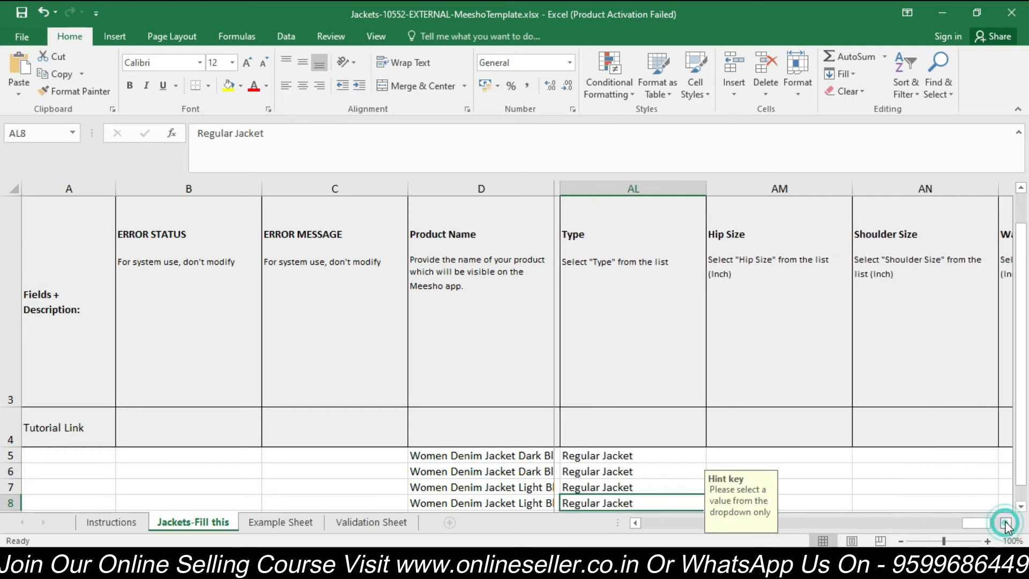
left_click(820, 457)
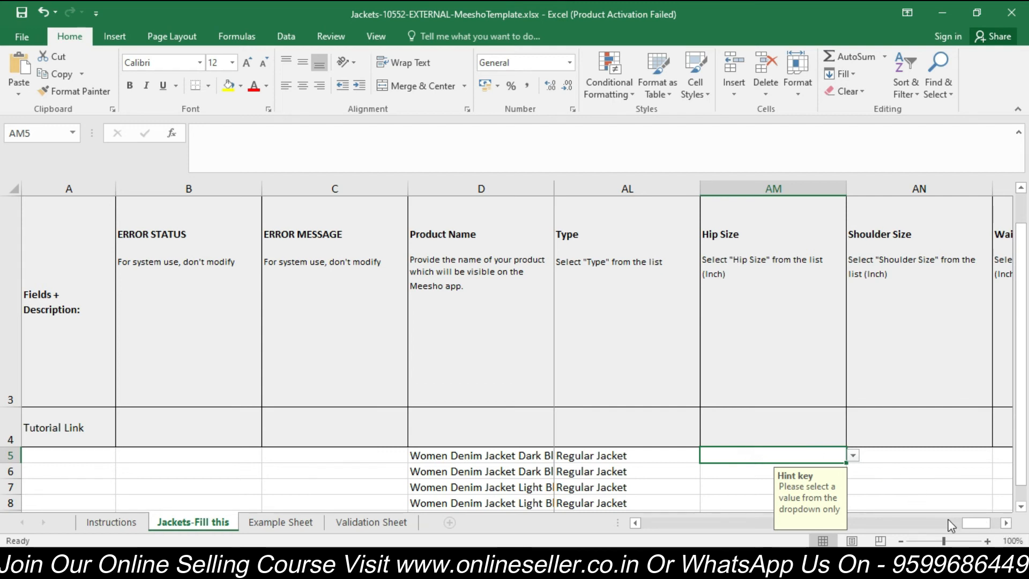
left_click(1006, 523)
left_click(1006, 522)
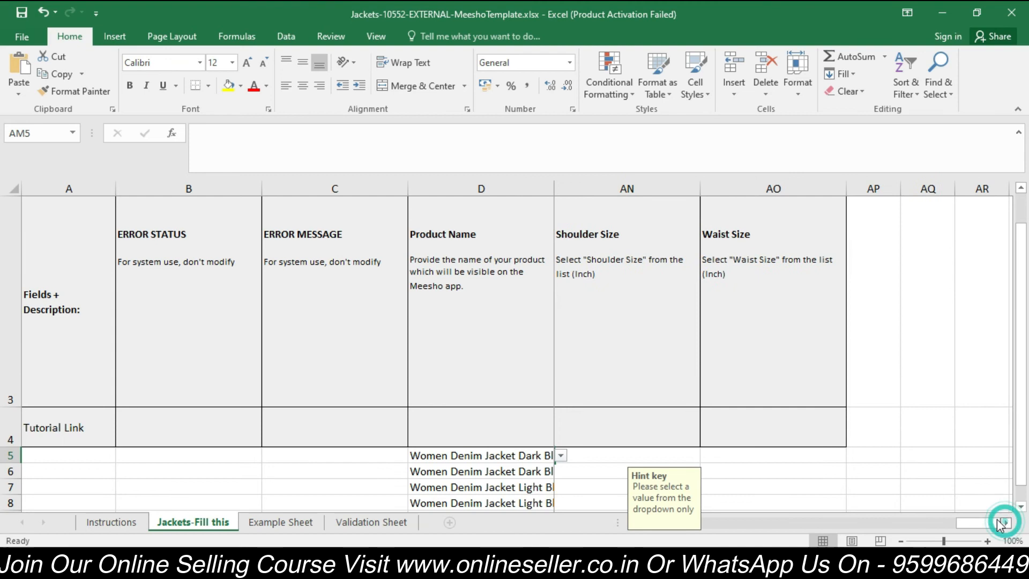
scroll(797, 419, "up", 1)
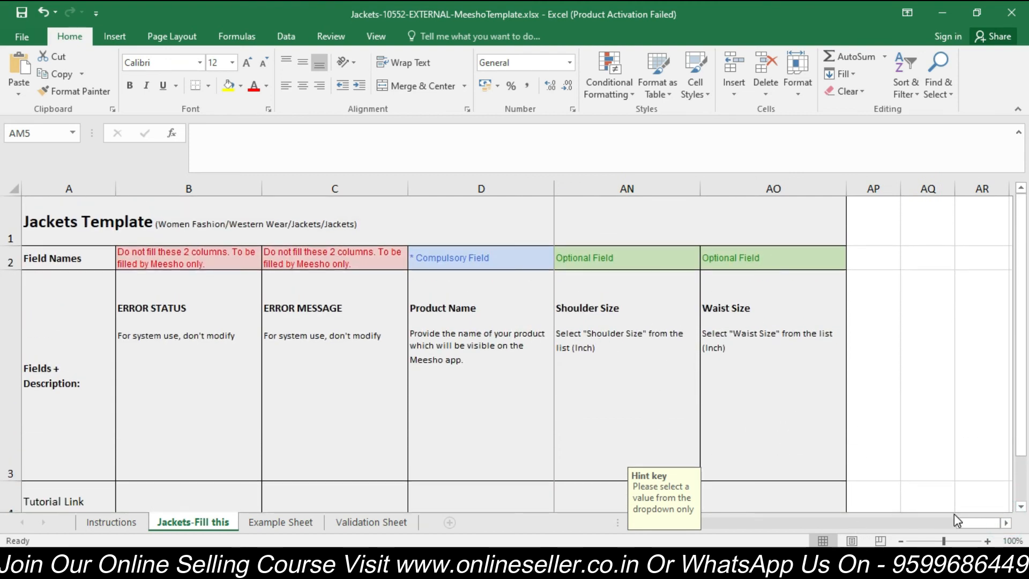
left_click(779, 469)
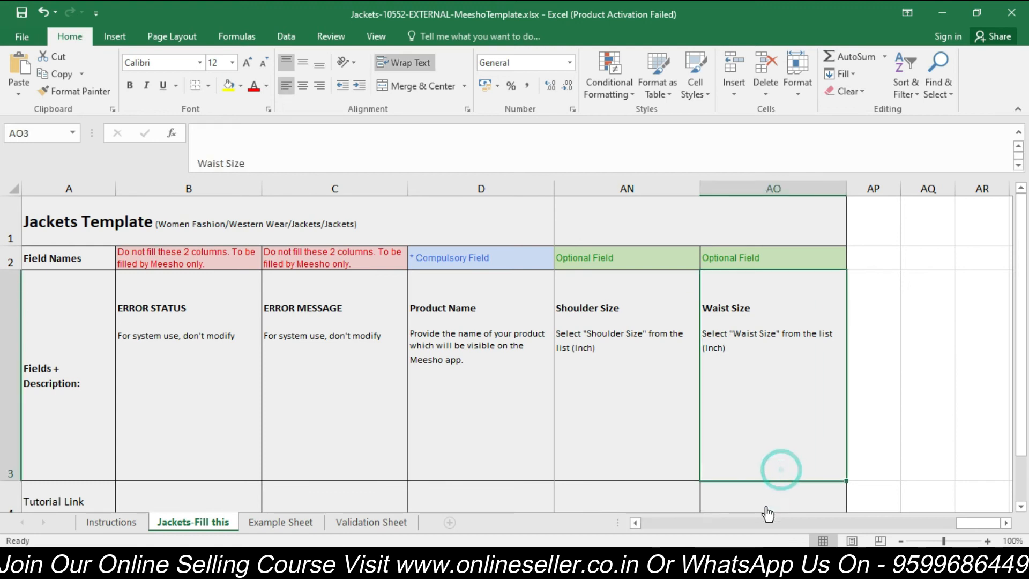
left_click(635, 522)
left_click_drag(635, 523, 636, 523)
left_click_drag(1020, 506, 1020, 507)
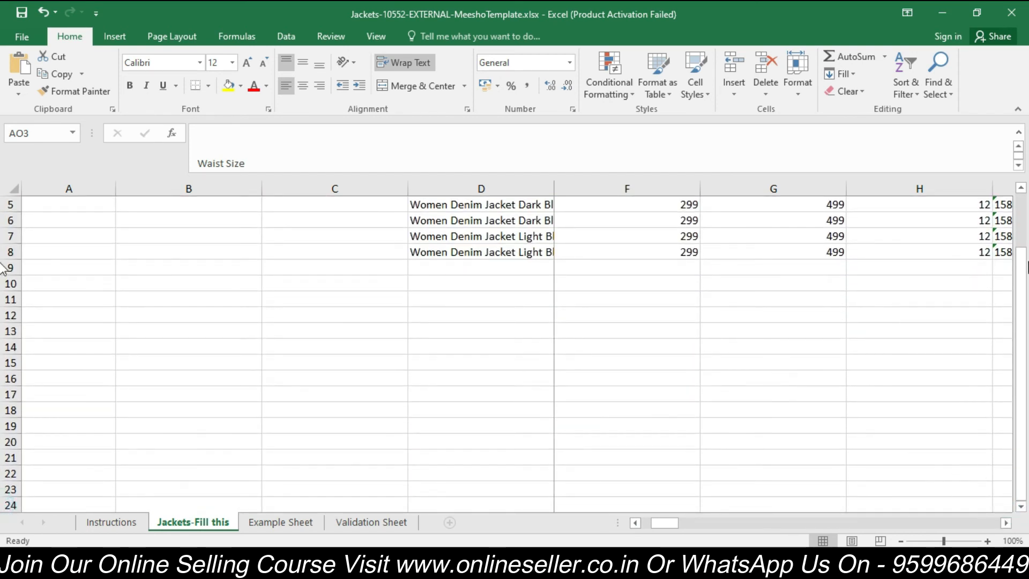
left_click_drag(1022, 188, 1021, 188)
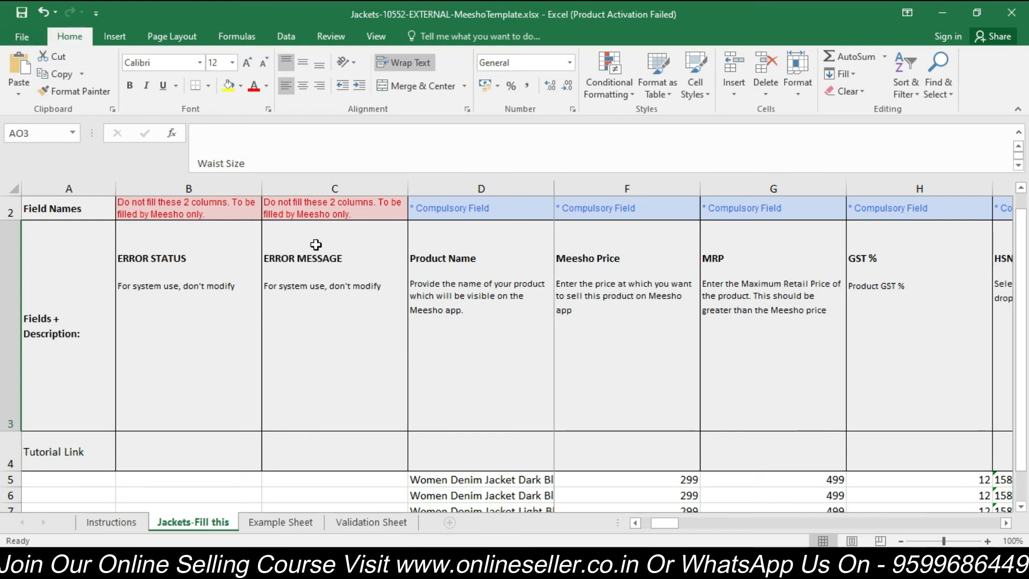
Step: Save the workbook and upload Jackets-10552-EXTERNAL-MeeshoTemplate.xlsx from Downloads as the Jackets template in the Meesho Supplier Panel
key("ctrl+s")
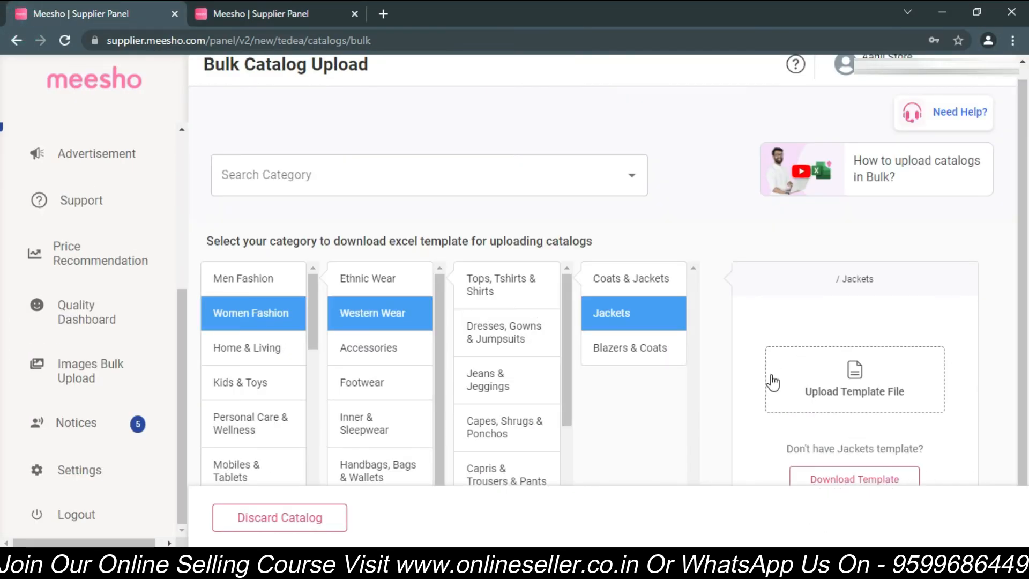
left_click(889, 403)
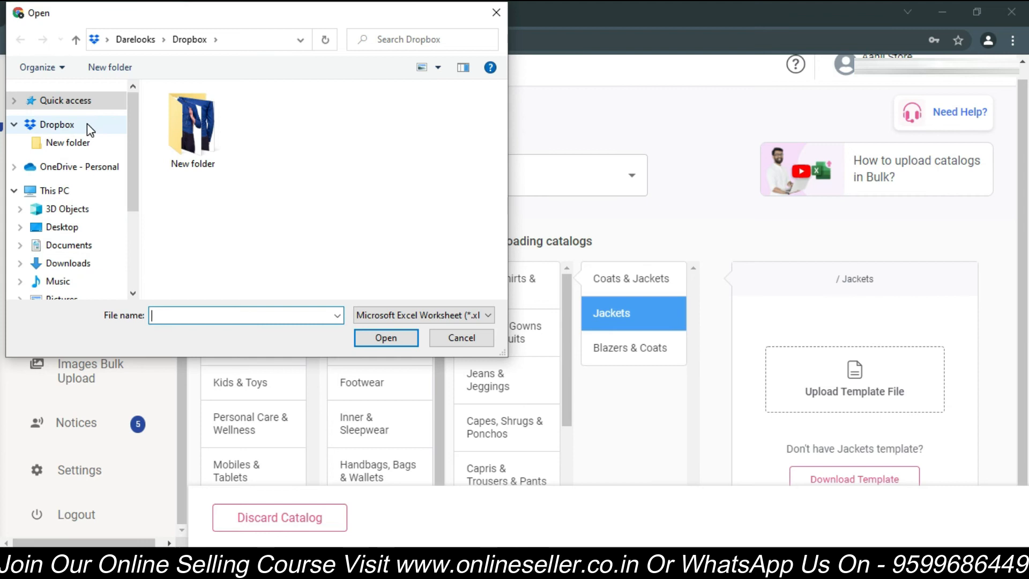
left_click(86, 263)
left_click(252, 133)
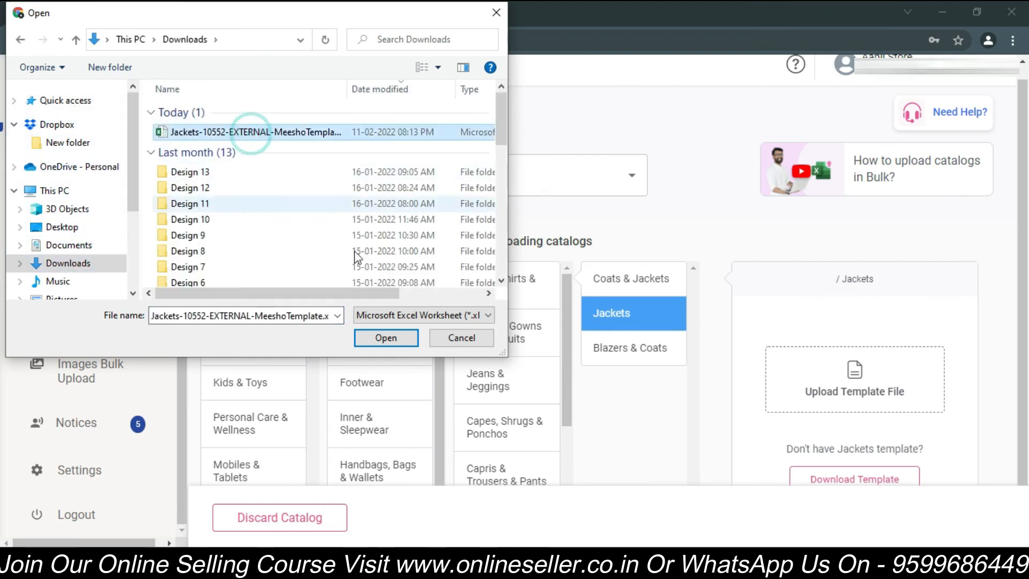
left_click(384, 338)
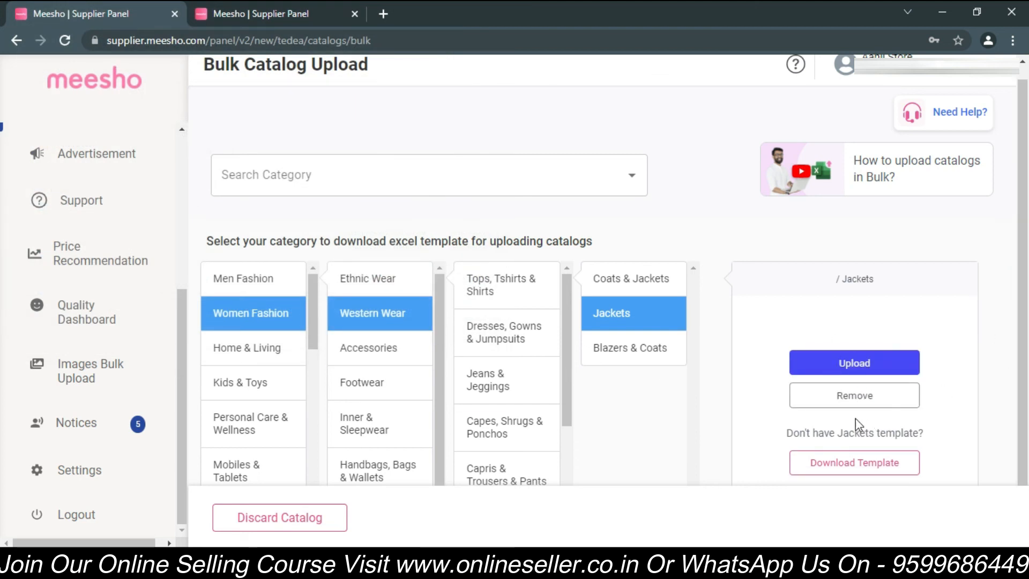
left_click(875, 369)
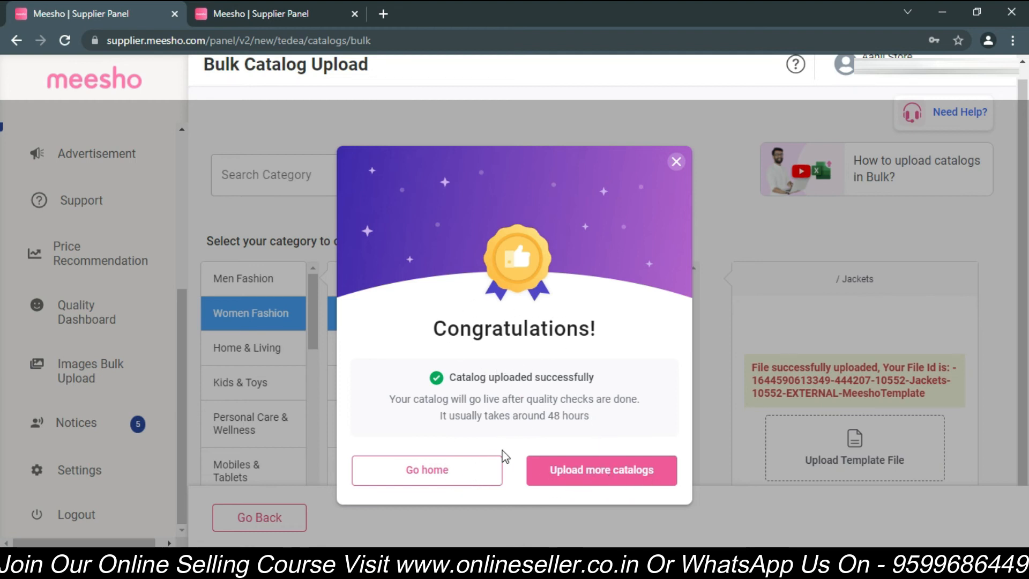
Step: Return to the supplier home page and check the uploaded jackets file's QC status under Catalog Upload's bulk uploads
left_click(427, 472)
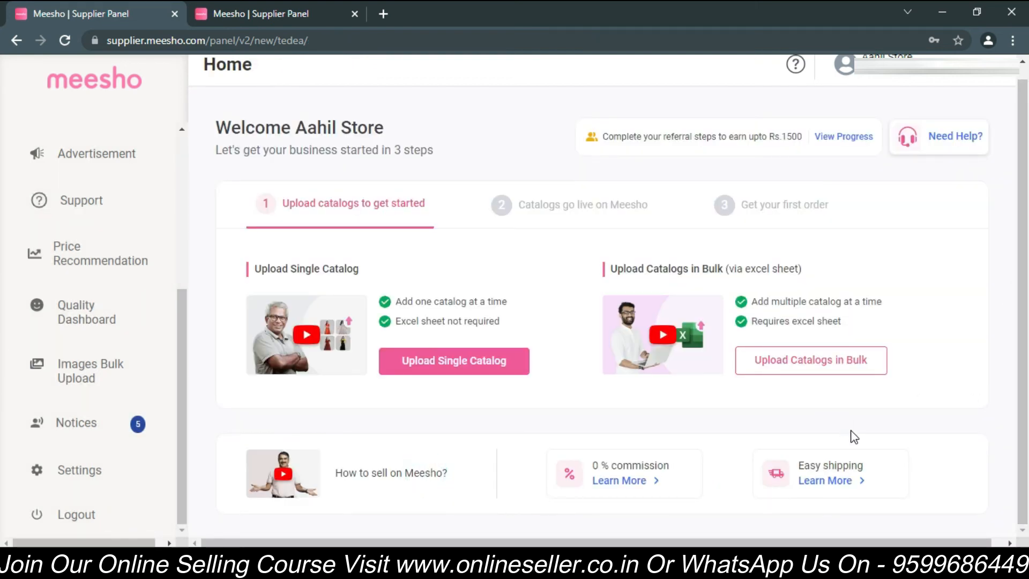
scroll(715, 464, "up", 1)
left_click_drag(179, 370, 184, 280)
left_click(106, 324)
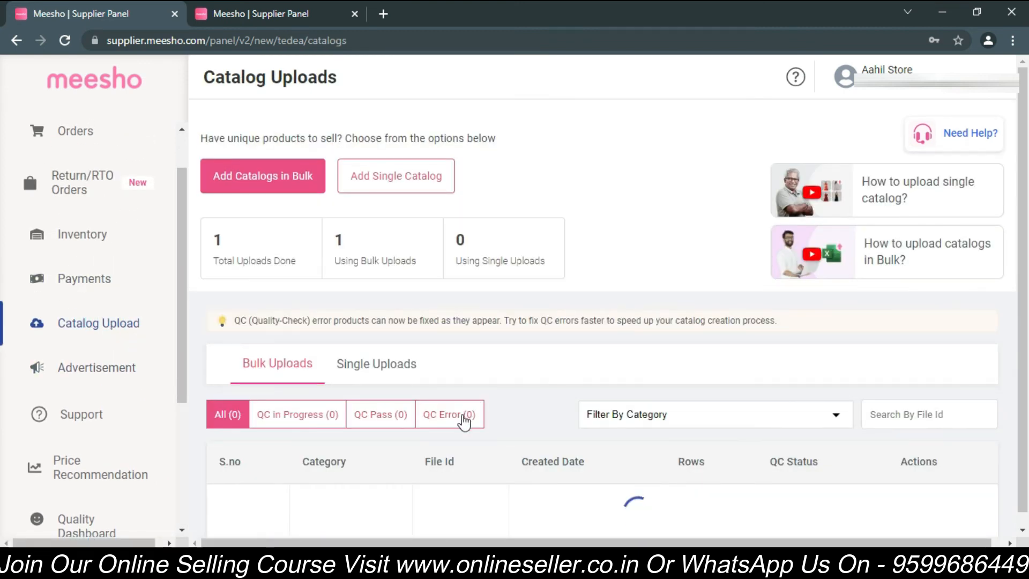
scroll(5, 300, "down", 1)
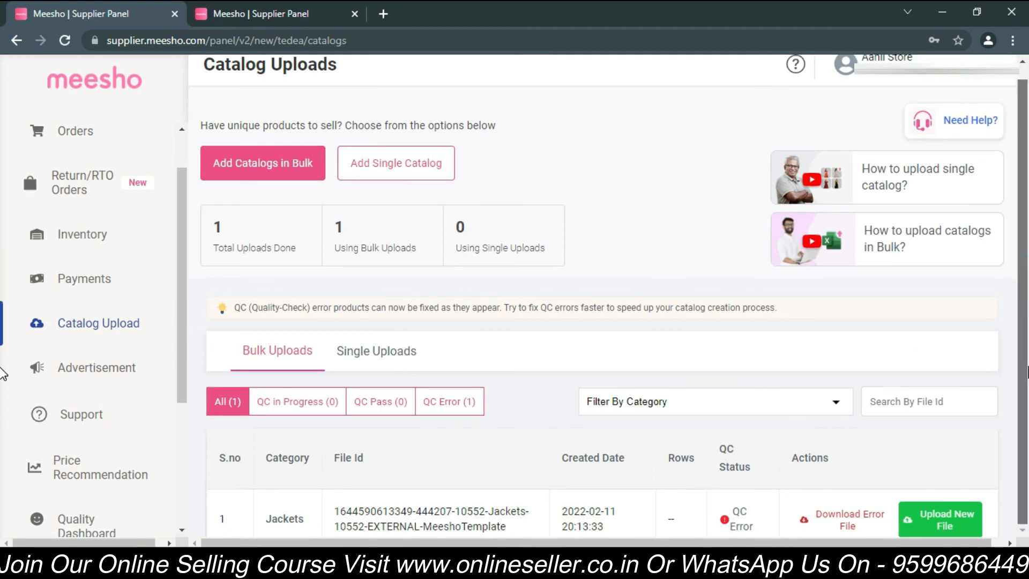
scroll(871, 431, "down", 1)
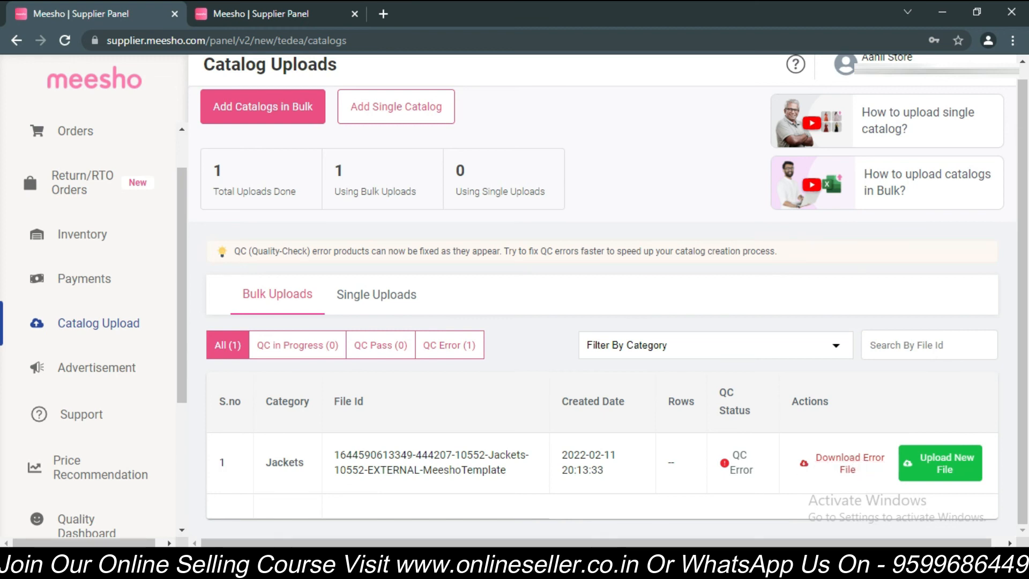
Step: Delete the old Jackets-10552-EXTERNAL-MeeshoTemplate.xlsx workbook from the Downloads folder
left_click(338, 562)
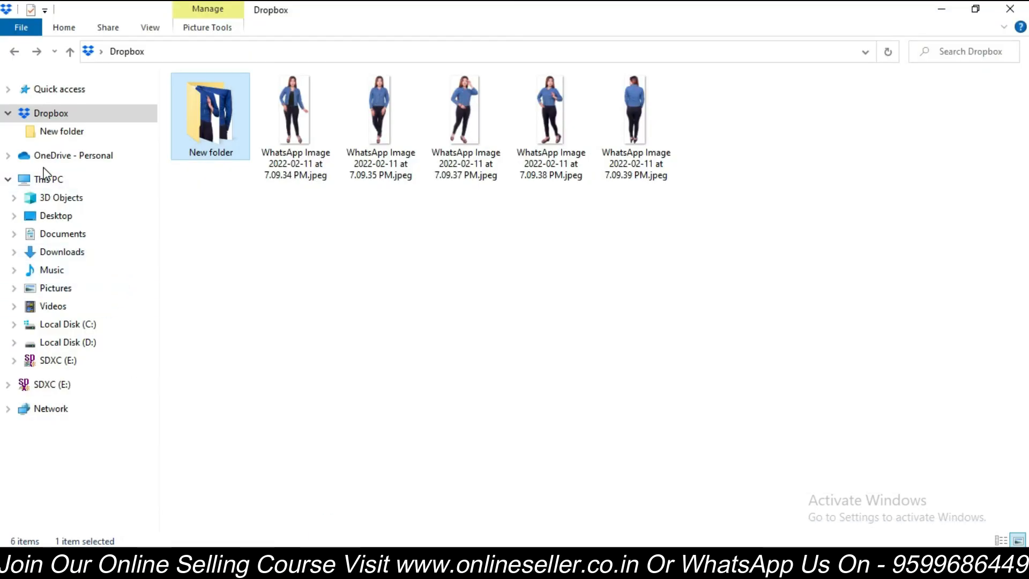
left_click(80, 252)
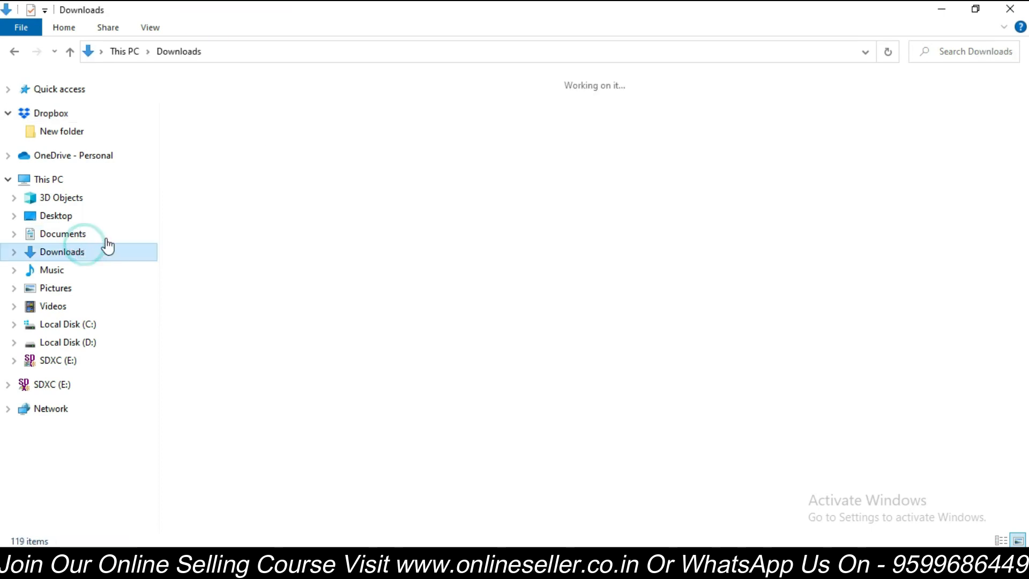
right_click(197, 138)
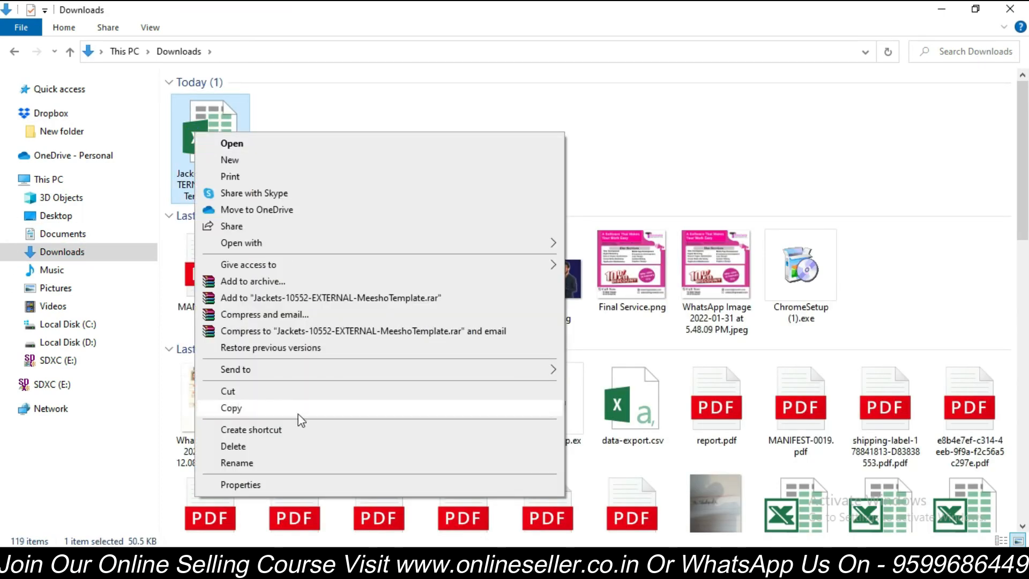
left_click(300, 446)
scroll(510, 536, "down", 2)
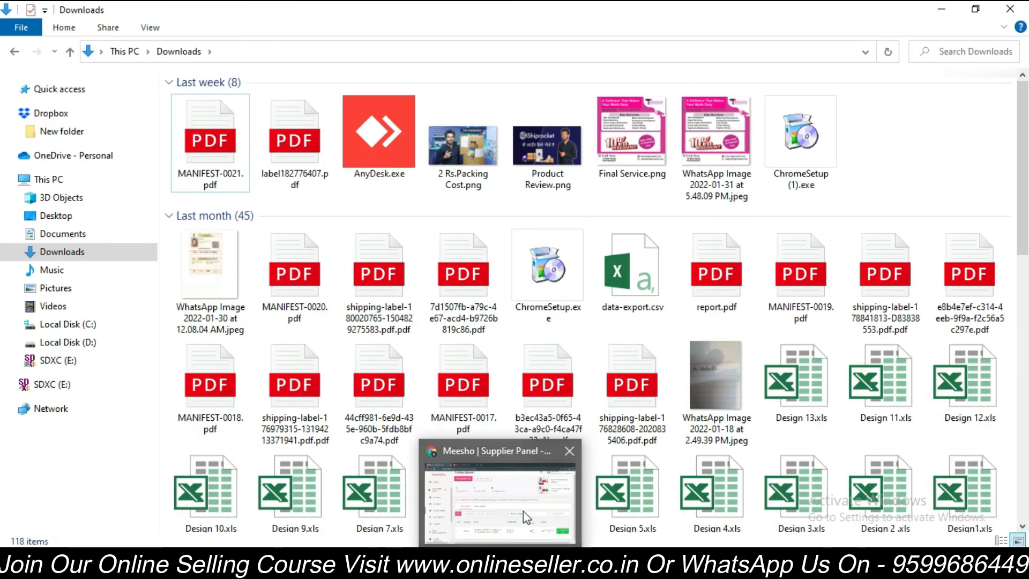
Step: Return to the Supplier Panel, download the jackets upload's error file and open it in Excel with editing enabled
left_click(523, 510)
left_click(840, 460)
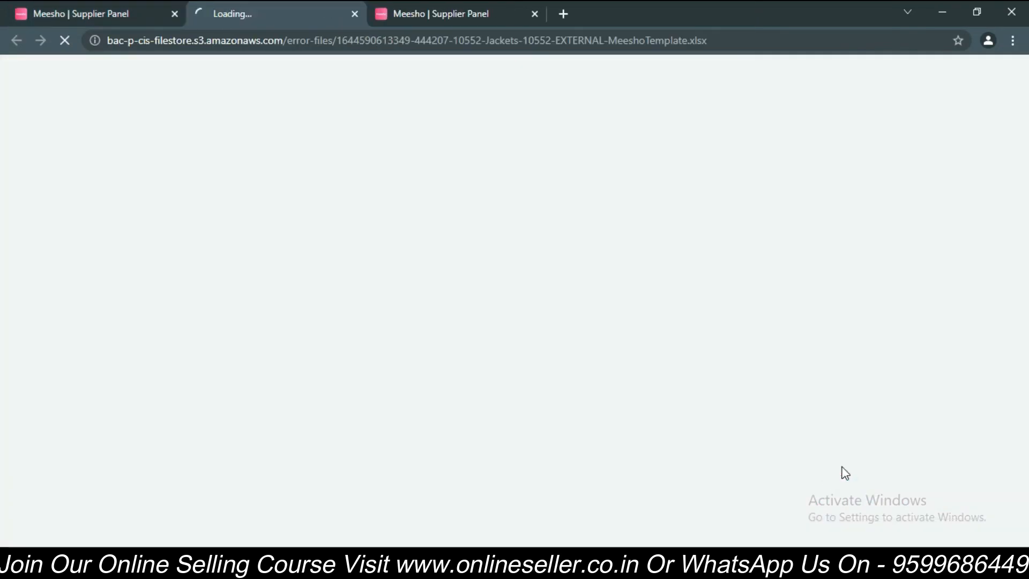
left_click(60, 533)
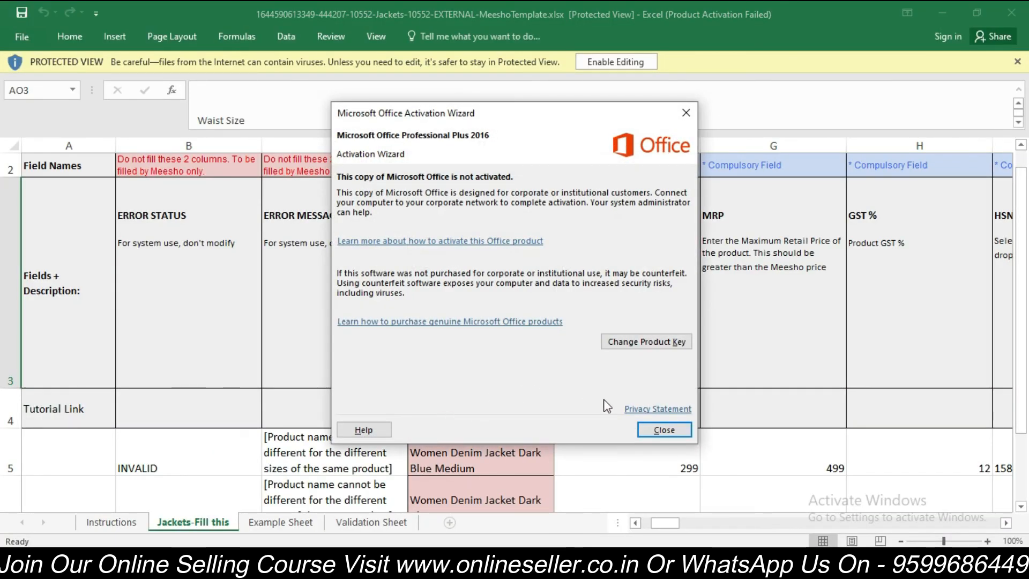
left_click(664, 430)
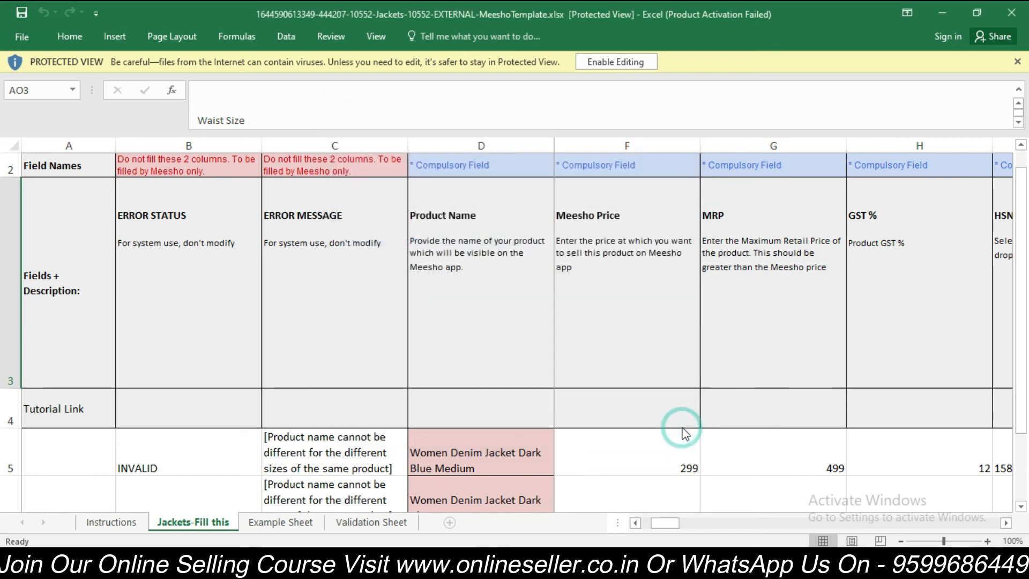
left_click(596, 63)
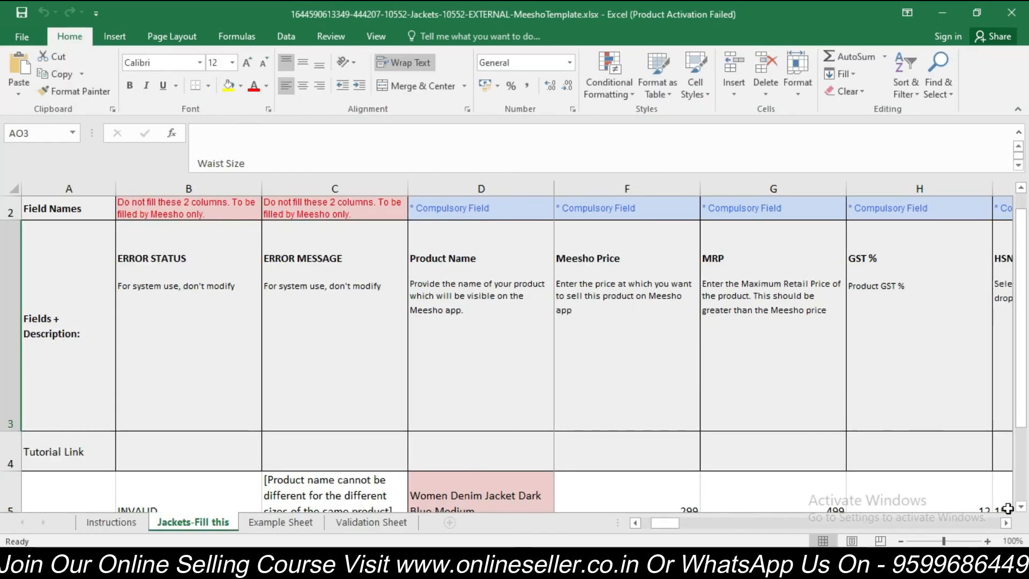
Step: Check the jacket rows' error messages and shorten product names D5 and D6 to Women Denim Jacket Dark Blue
left_click(1022, 506)
left_click(1022, 506)
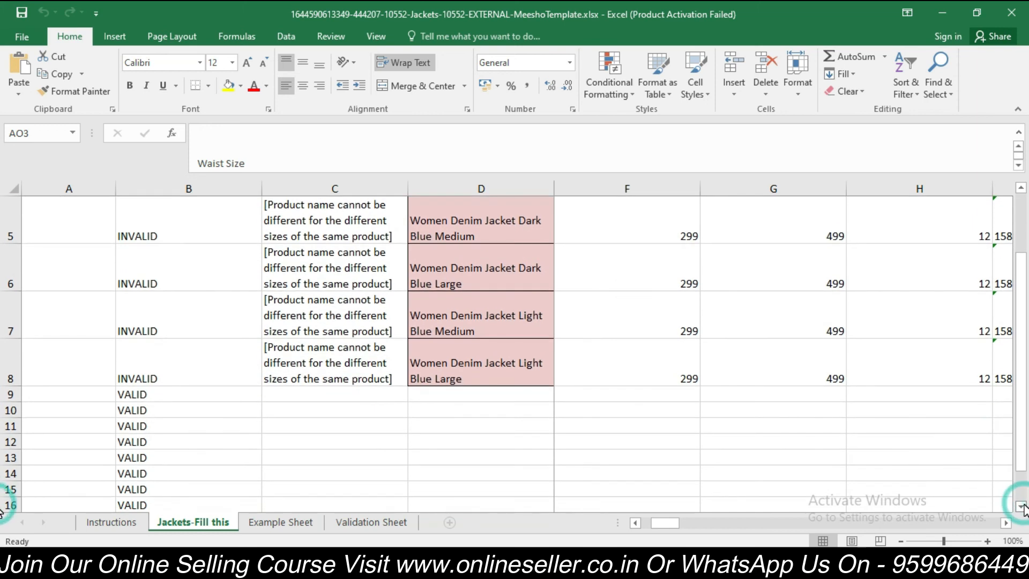
scroll(488, 239, "down", 1)
left_click(488, 239)
scroll(504, 242, "up", 3)
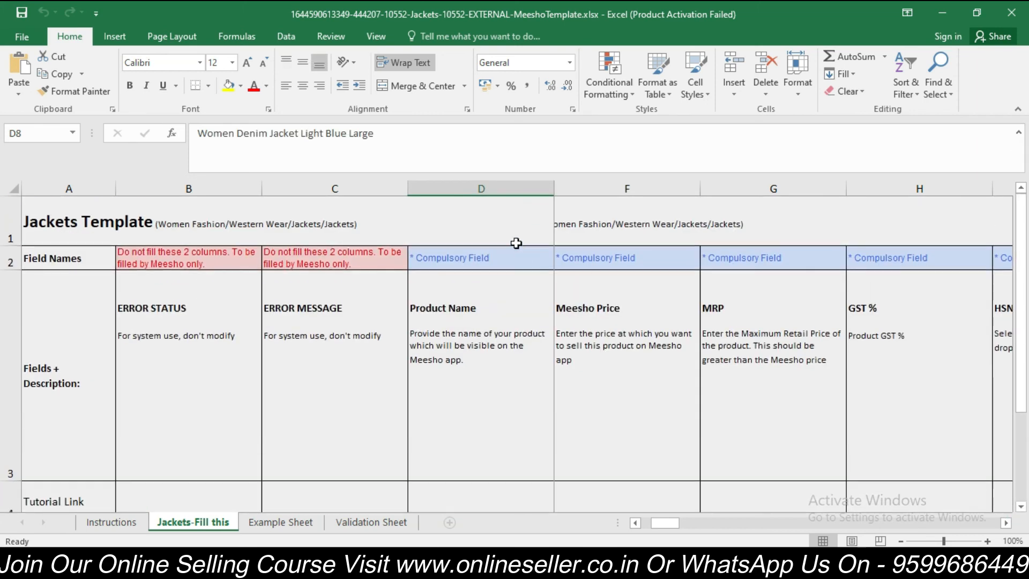
scroll(858, 482, "down", 1)
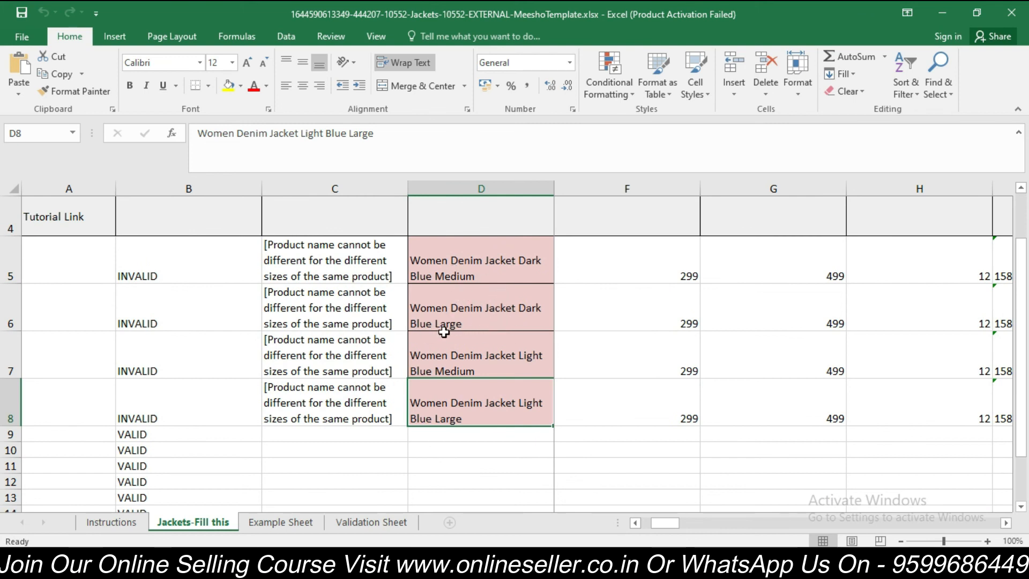
left_click(504, 273)
double_click(499, 273)
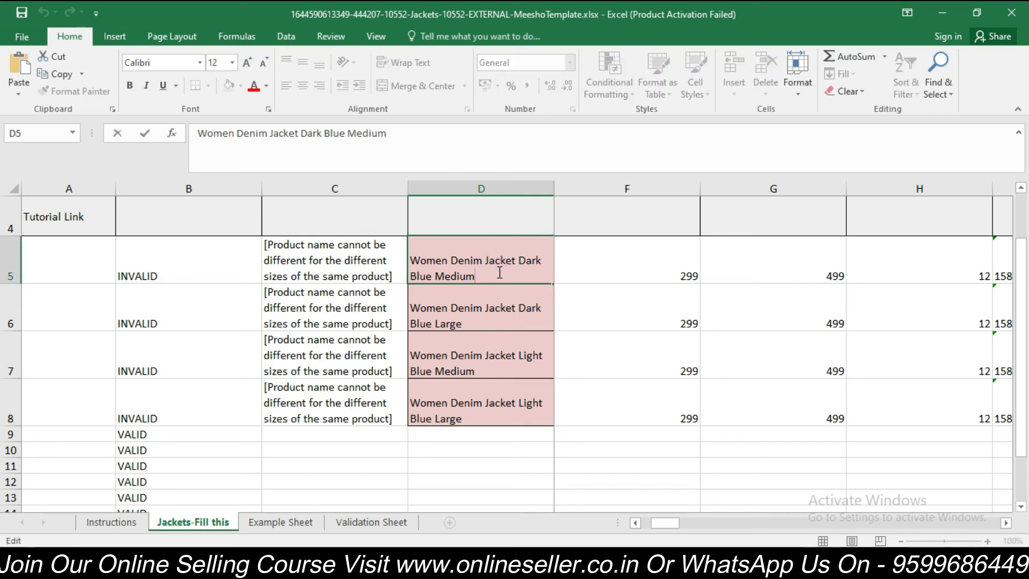
left_click_drag(435, 275, 475, 277)
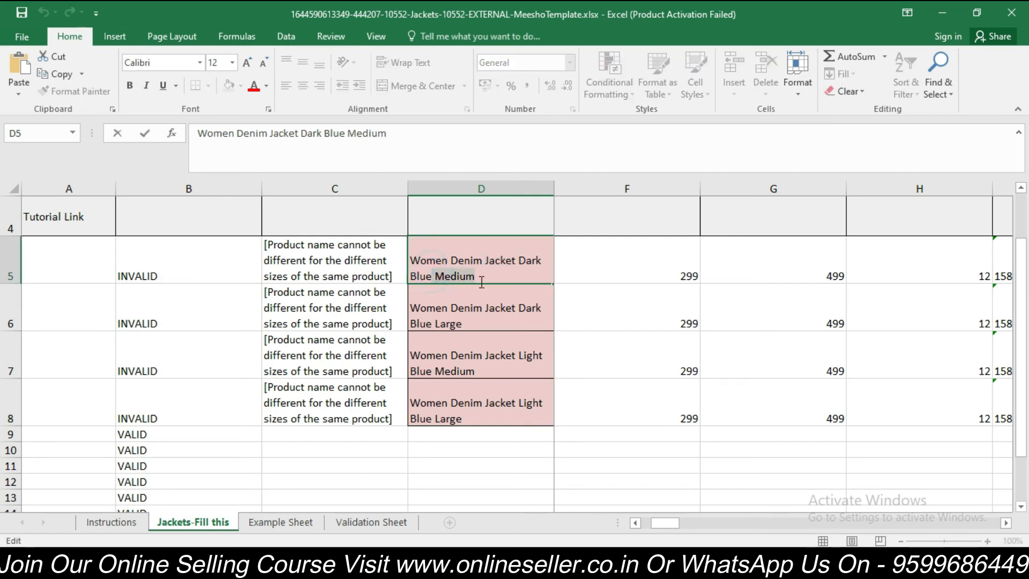
type("Large")
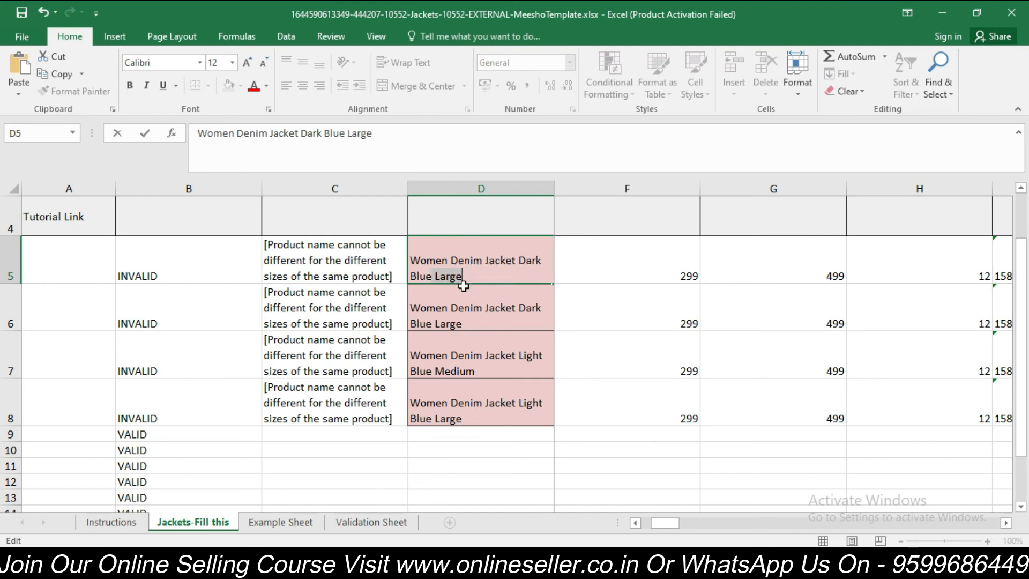
left_click(437, 306)
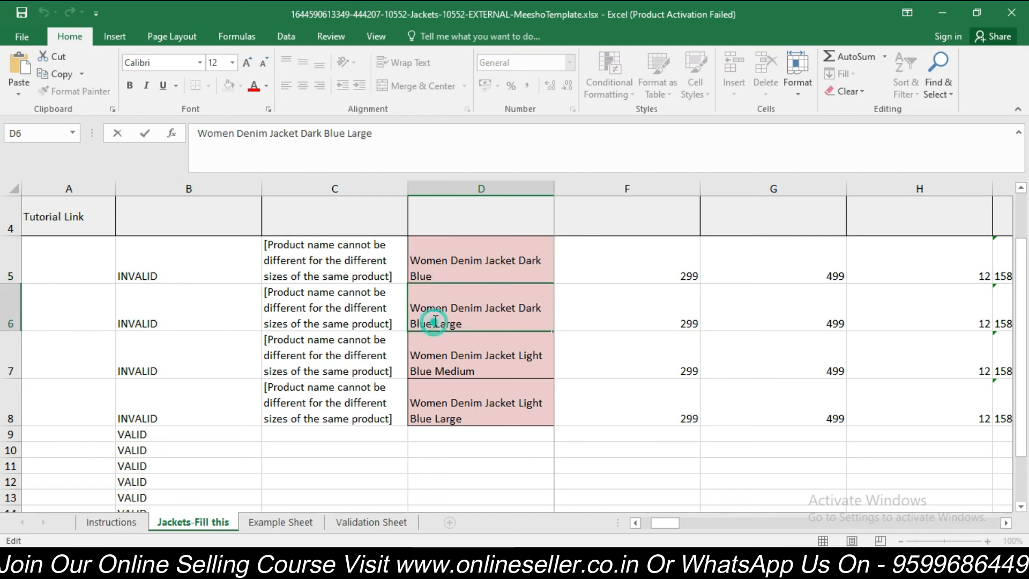
Step: Remove the size words from product names D7 and D8 so both read Women Denim Jacket Light Blue
left_click(463, 359)
double_click(437, 375)
left_click_drag(437, 375, 477, 375)
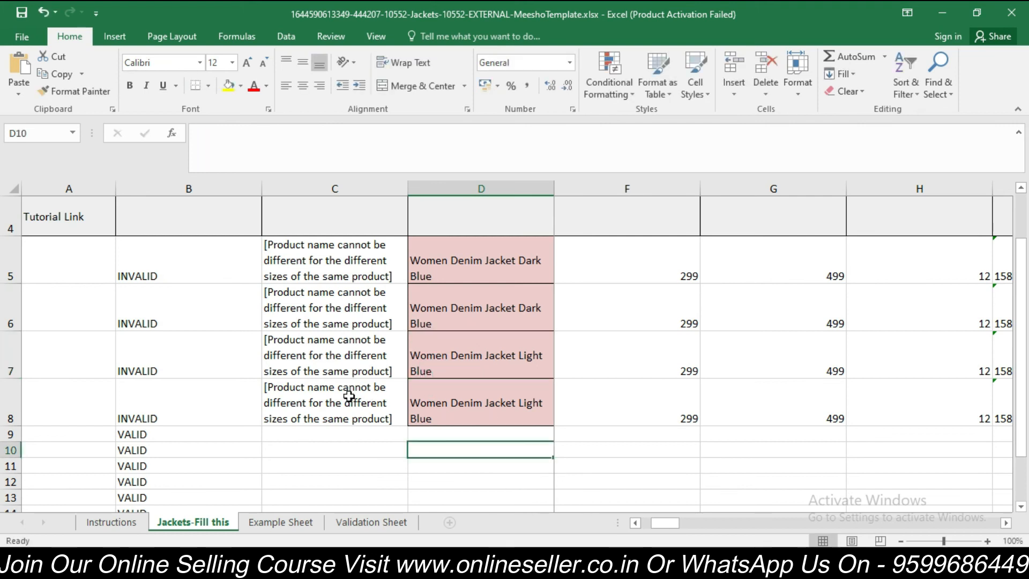
Step: Check the remaining columns of the jacket rows for flagged cells and close the corrected workbook
left_click(1010, 523)
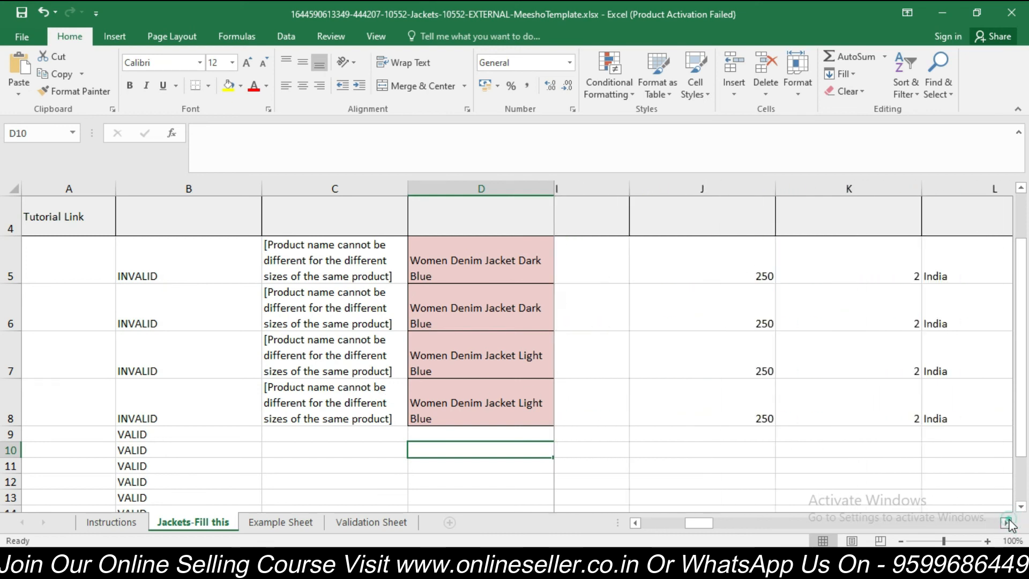
left_click_drag(1009, 524, 1009, 524)
scroll(645, 382, "up", 2)
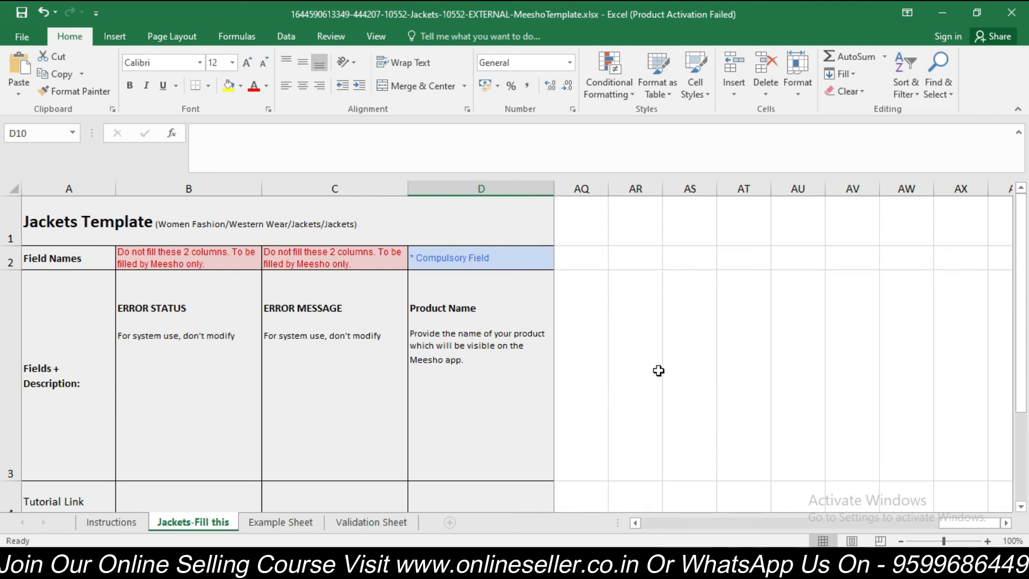
left_click(1011, 12)
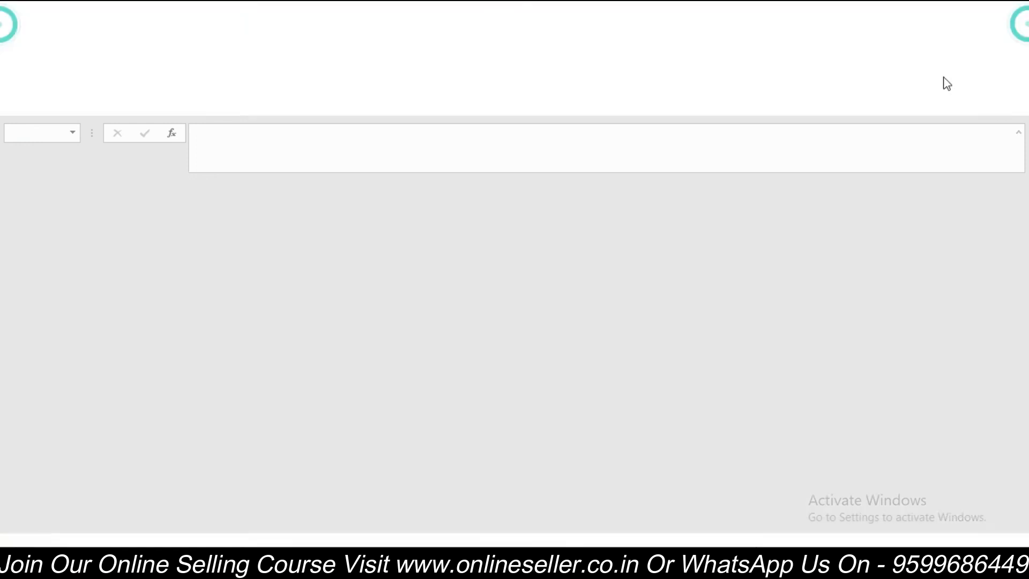
Step: Upload the corrected jackets error file from Downloads as the new file for the rejected bulk upload
left_click(943, 462)
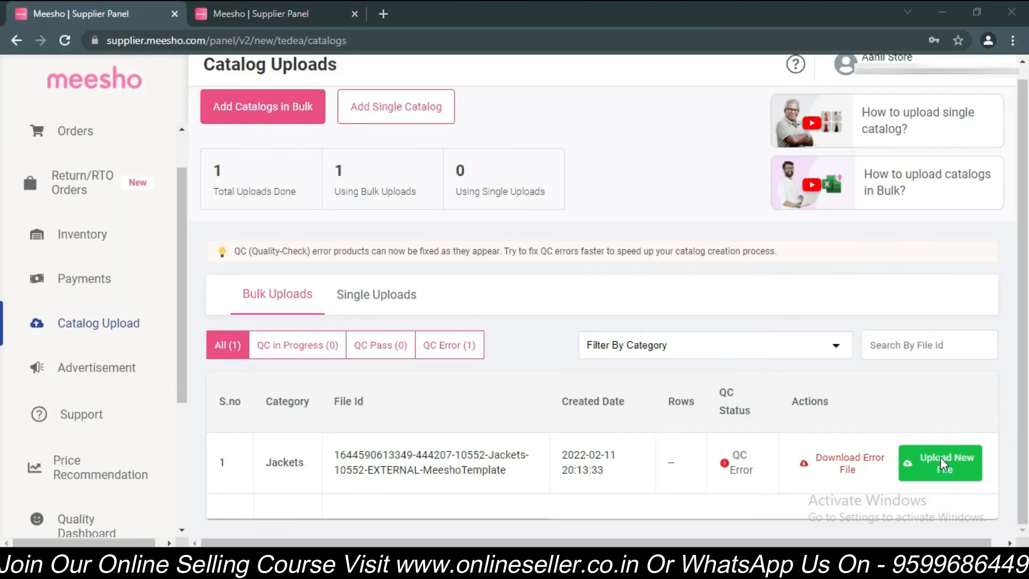
left_click(223, 118)
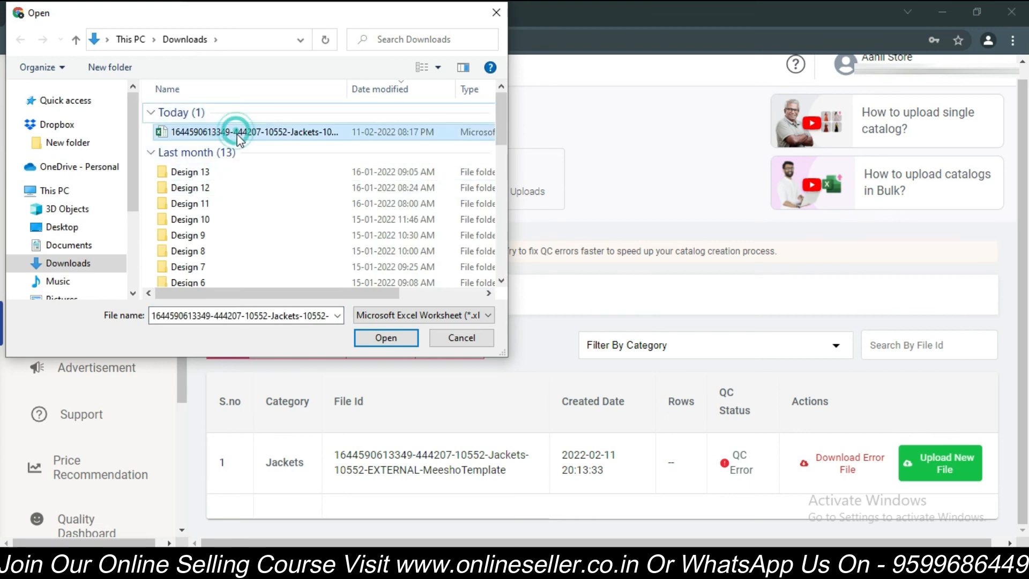
left_click(385, 338)
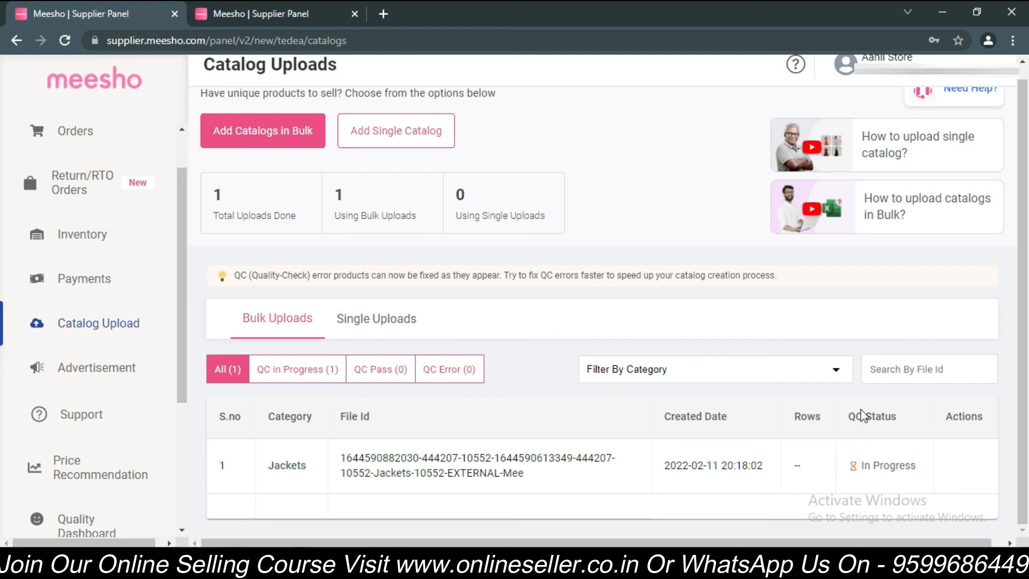
Step: Refresh Catalog Uploads and reopen it from the supplier home page to check the resubmitted jackets file's QC status
left_click(64, 41)
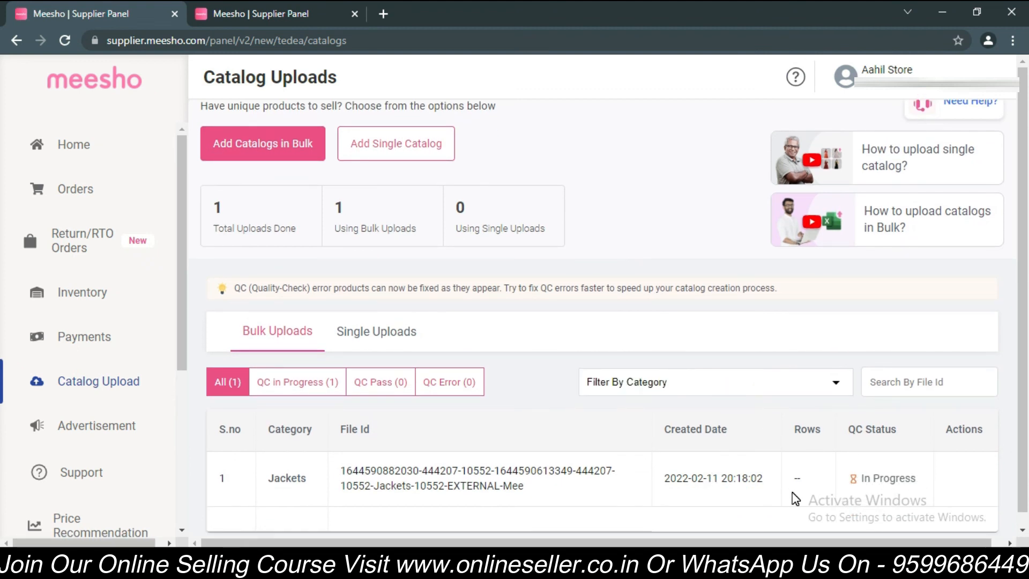
left_click(65, 40)
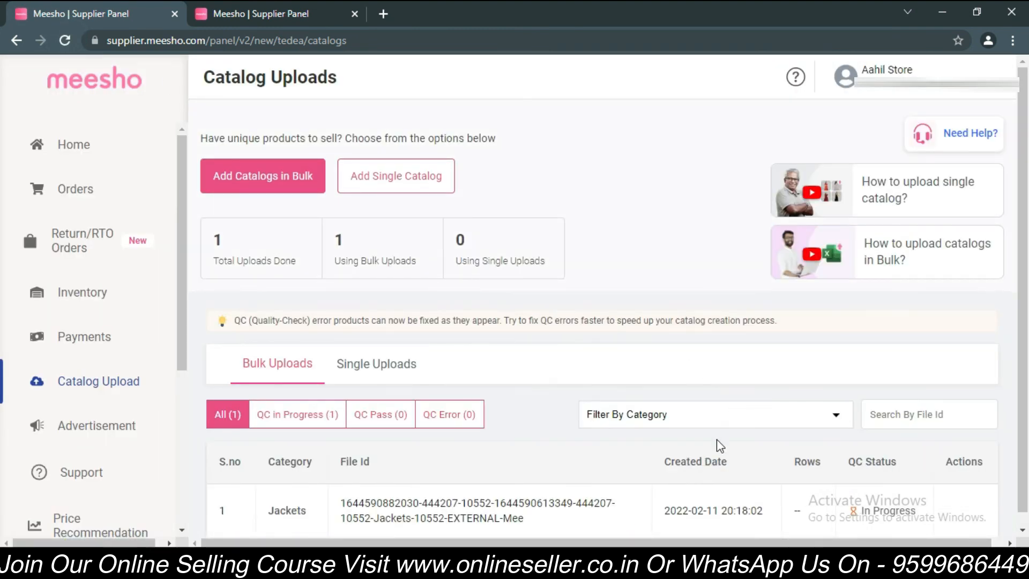
left_click(95, 154)
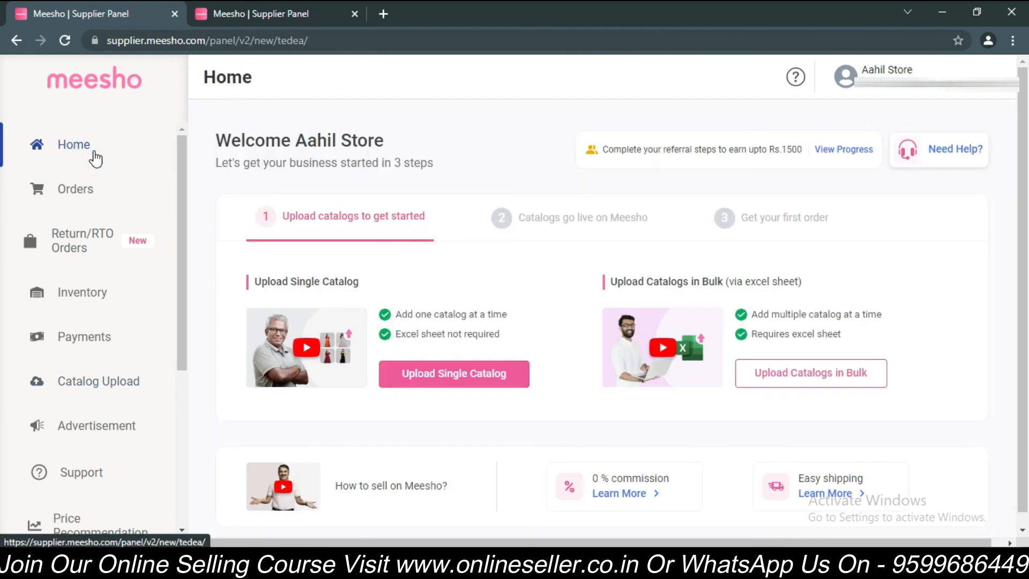
scroll(753, 306, "down", 1)
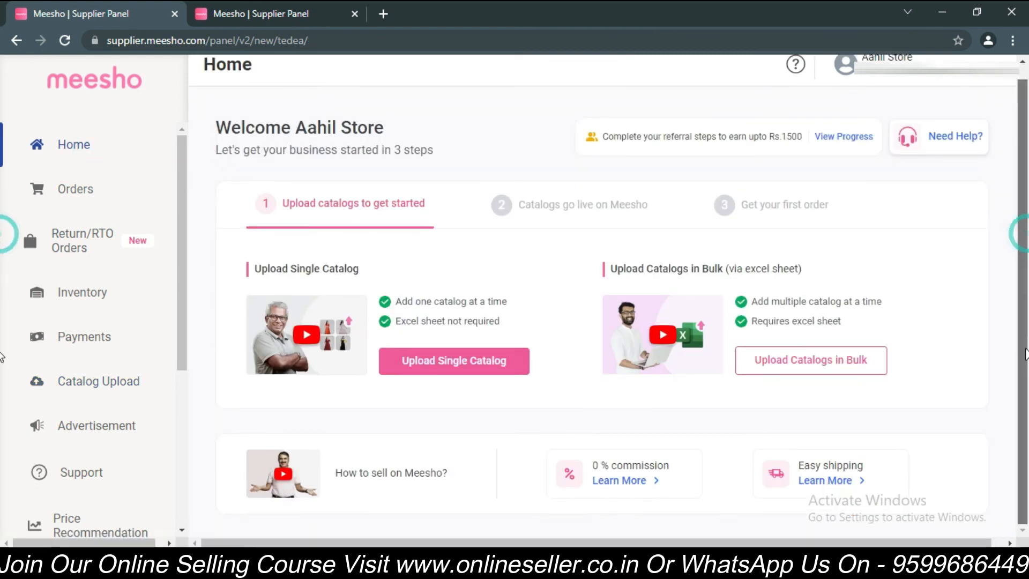
scroll(735, 289, "up", 1)
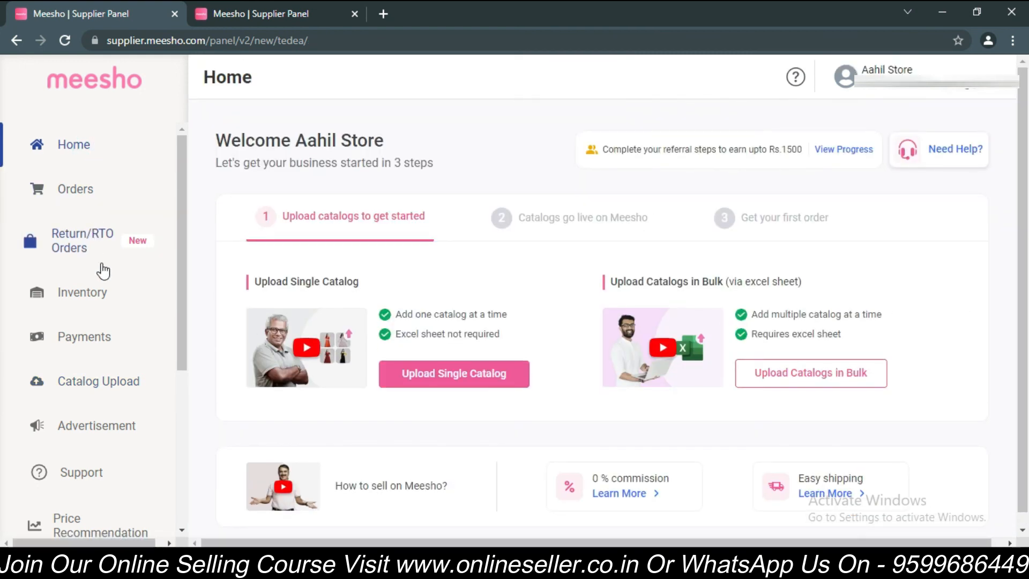
left_click(110, 387)
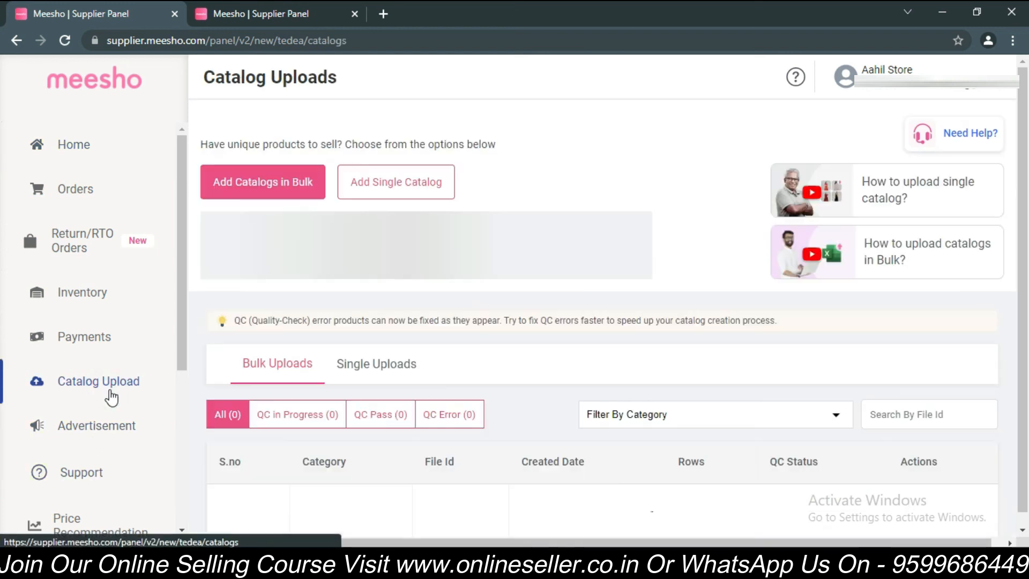
scroll(832, 391, "down", 1)
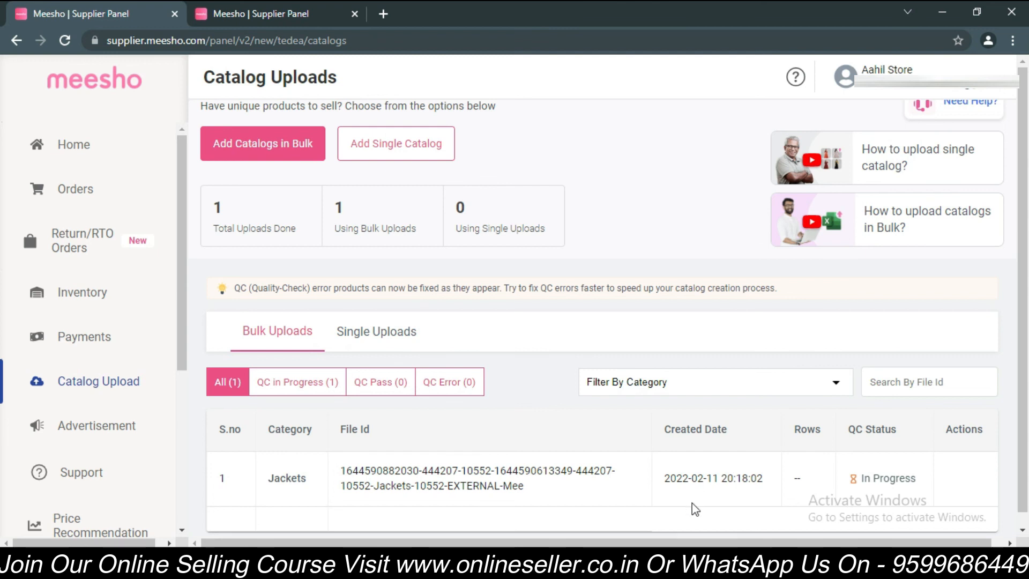
left_click_drag(924, 479, 230, 260)
left_click(695, 437)
scroll(695, 437, "up", 1)
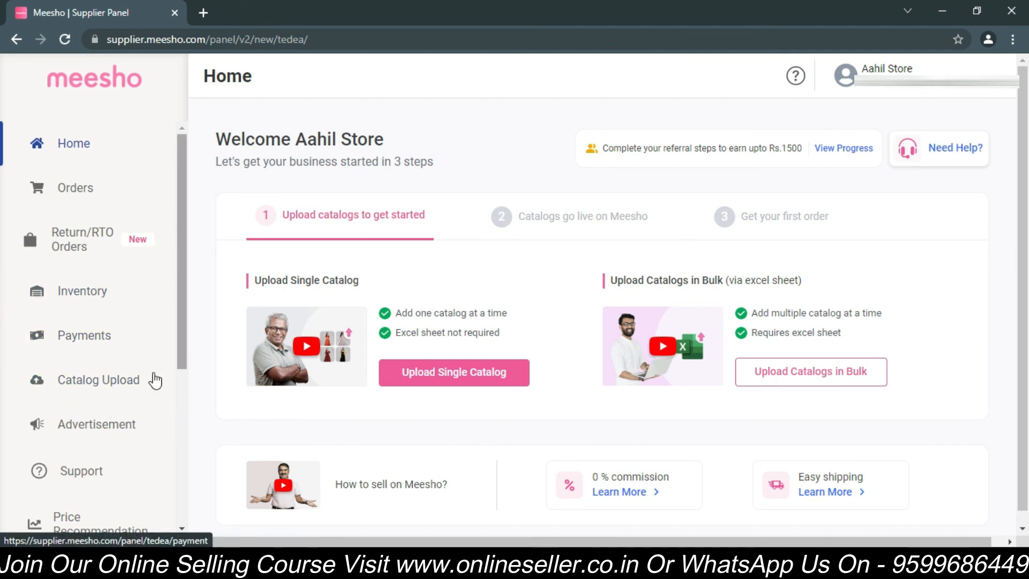
Step: Reopen Catalog Upload from the home page and view the jackets file's row count and file status message
left_click(101, 391)
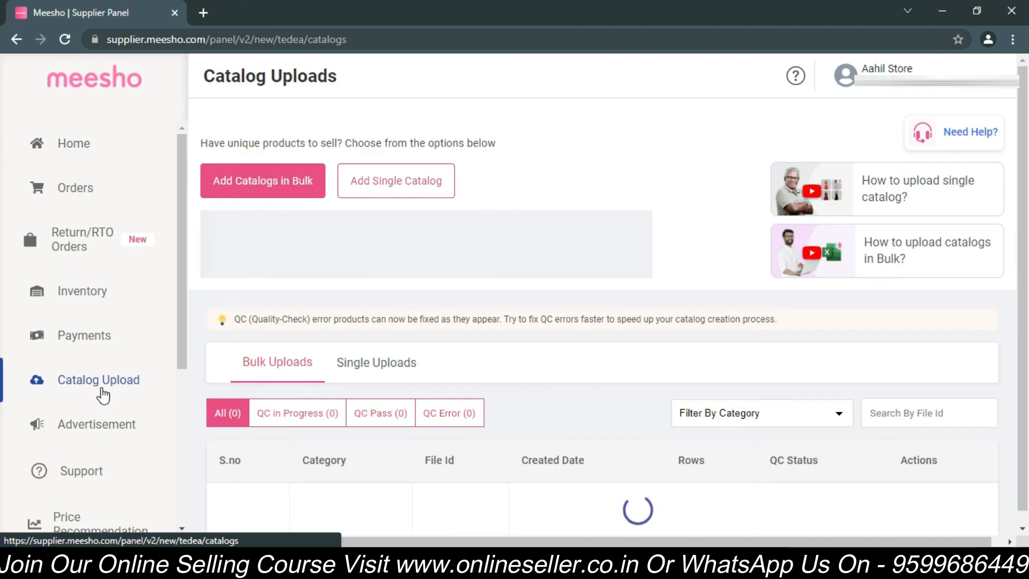
scroll(487, 461, "down", 1)
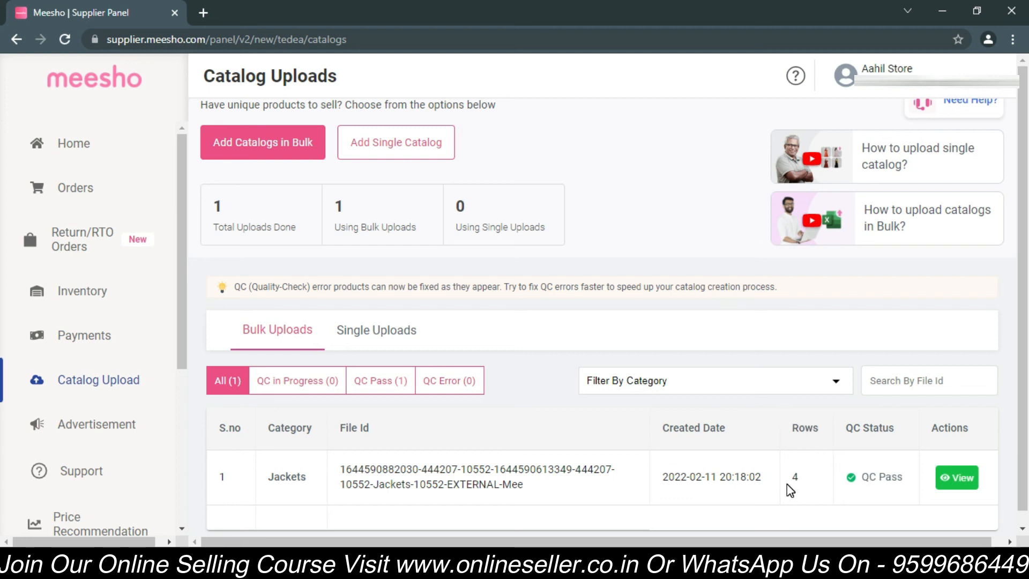
double_click(796, 473)
left_click(945, 472)
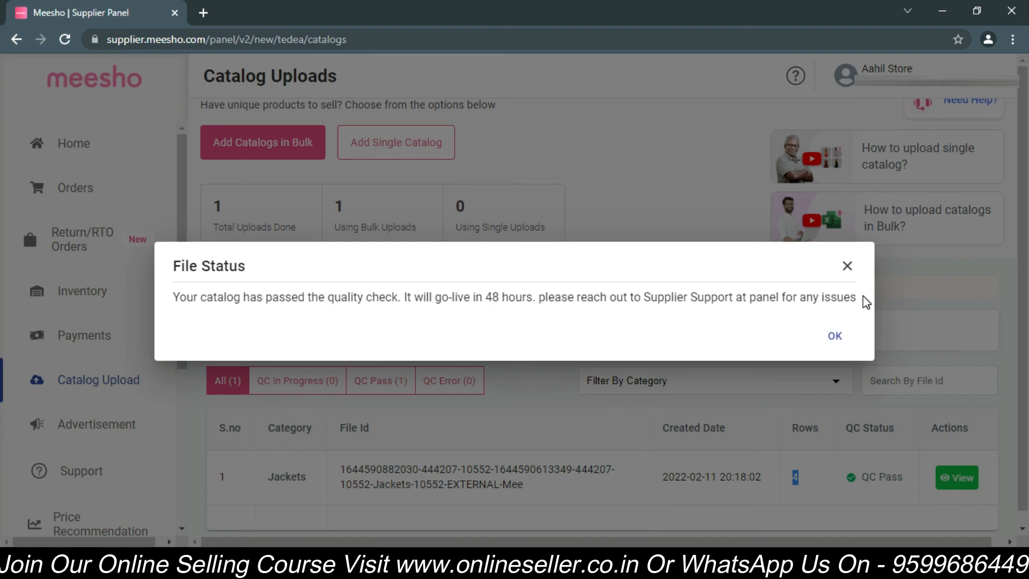
left_click(849, 272)
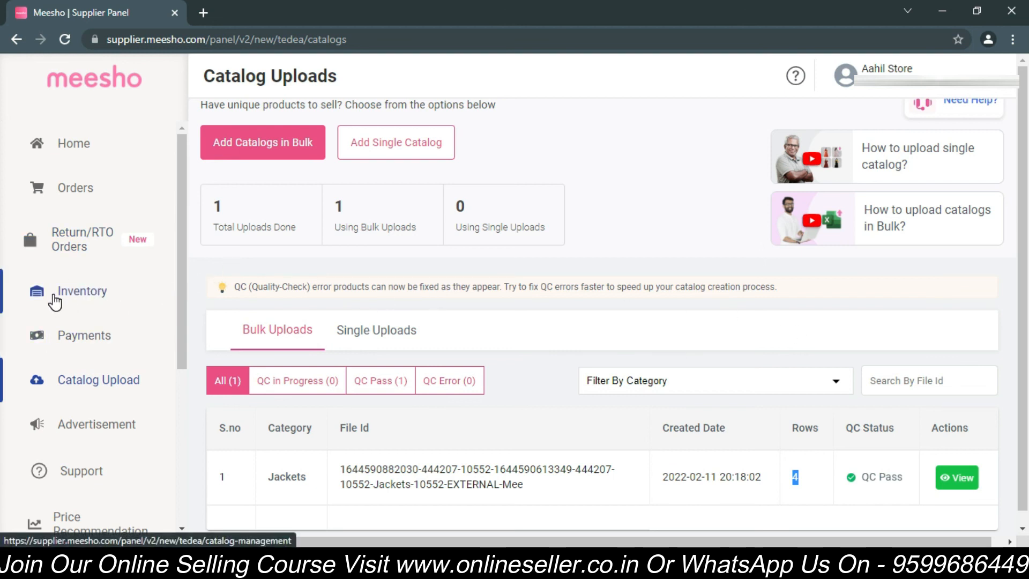
Step: Open Inventory, dismiss the live-catalogs hint and look through all SKUs of the active women's jackets catalog
left_click(86, 299)
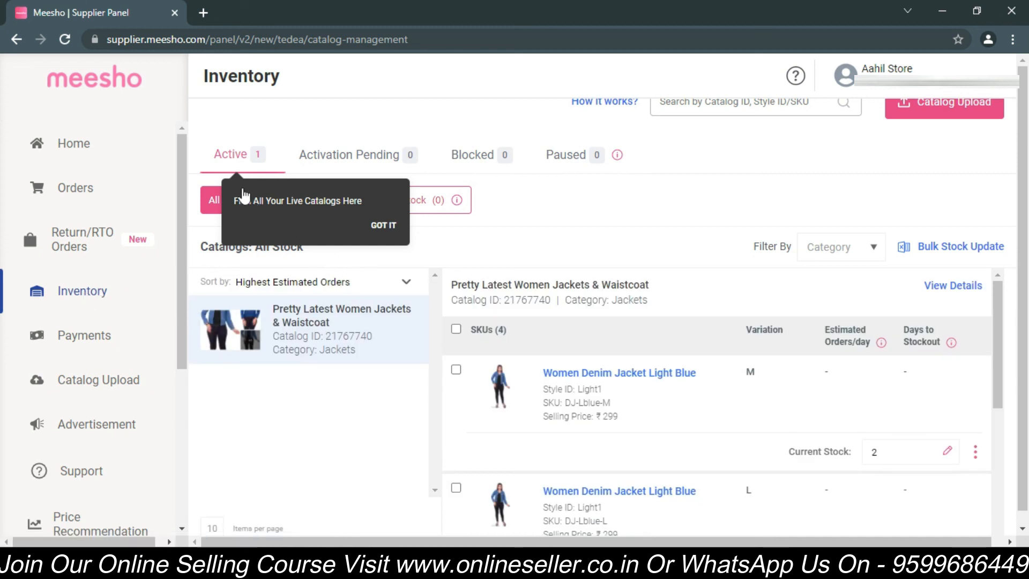
left_click(375, 224)
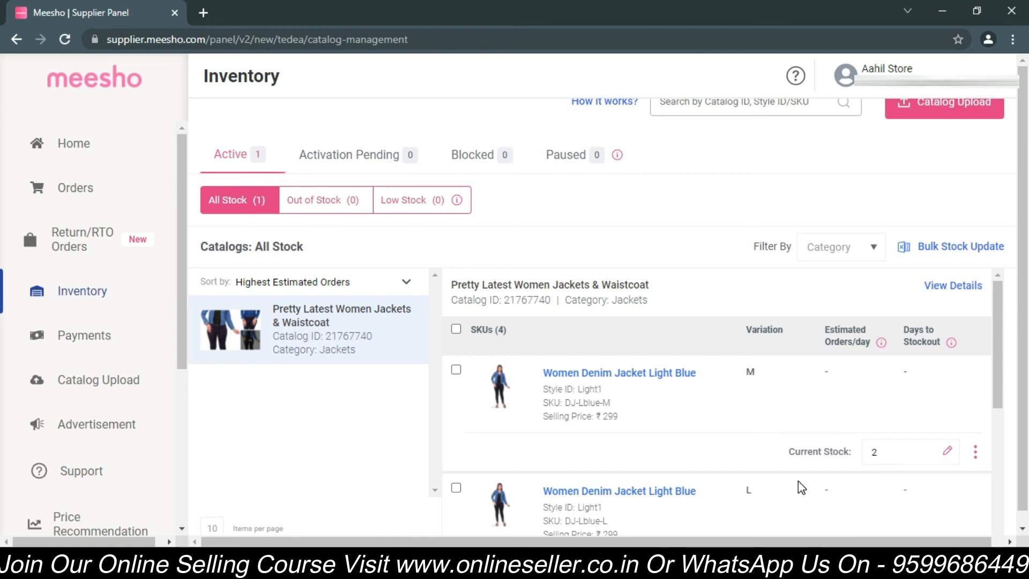
left_click(992, 359)
left_click_drag(992, 359, 1006, 494)
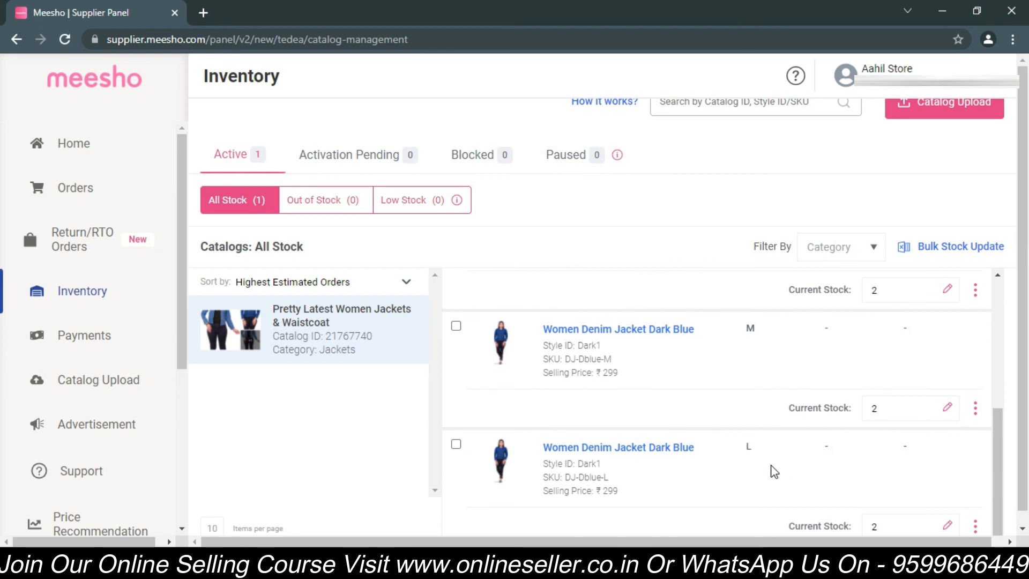
Step: Review the full product details of the Women Denim Jacket Dark Blue in size M, close them and return to the supplier home page
left_click(620, 329)
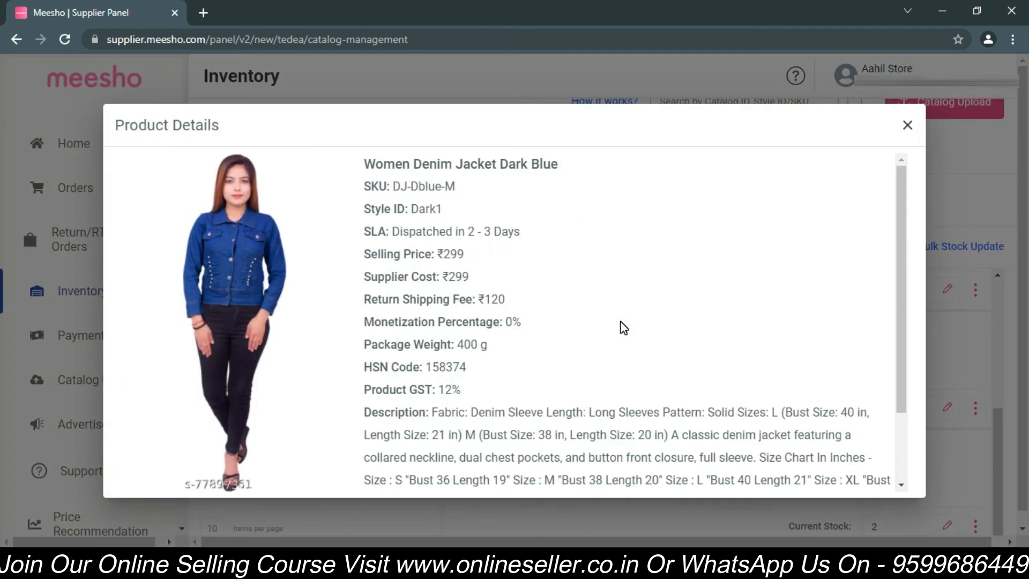
scroll(632, 350, "down", 2)
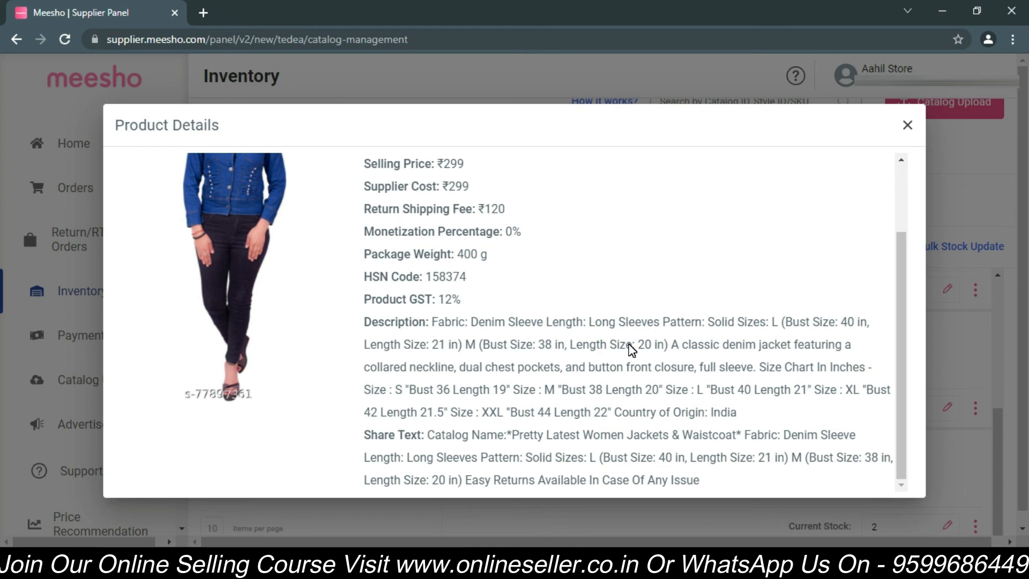
scroll(631, 349, "up", 2)
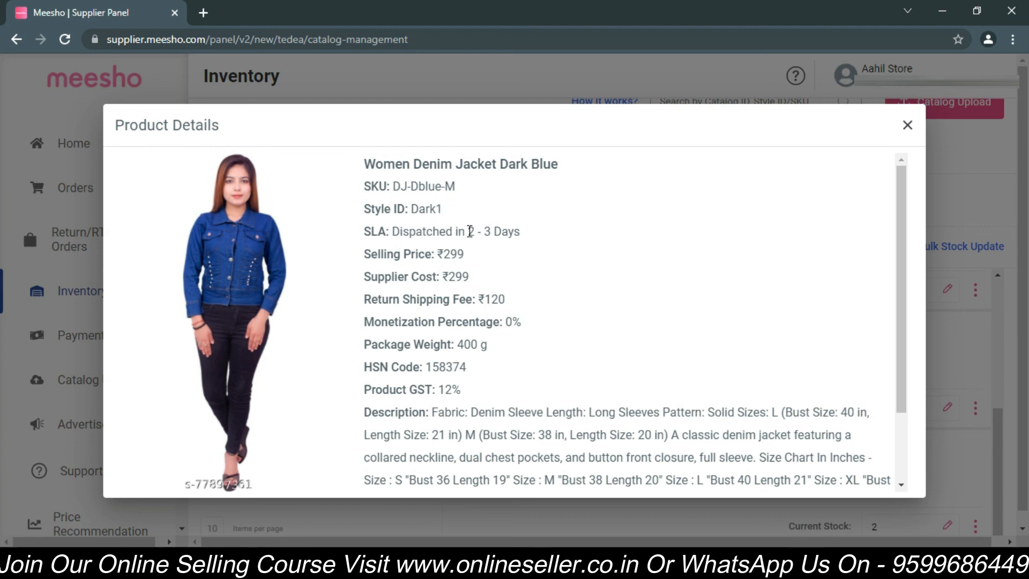
scroll(463, 228, "down", 2)
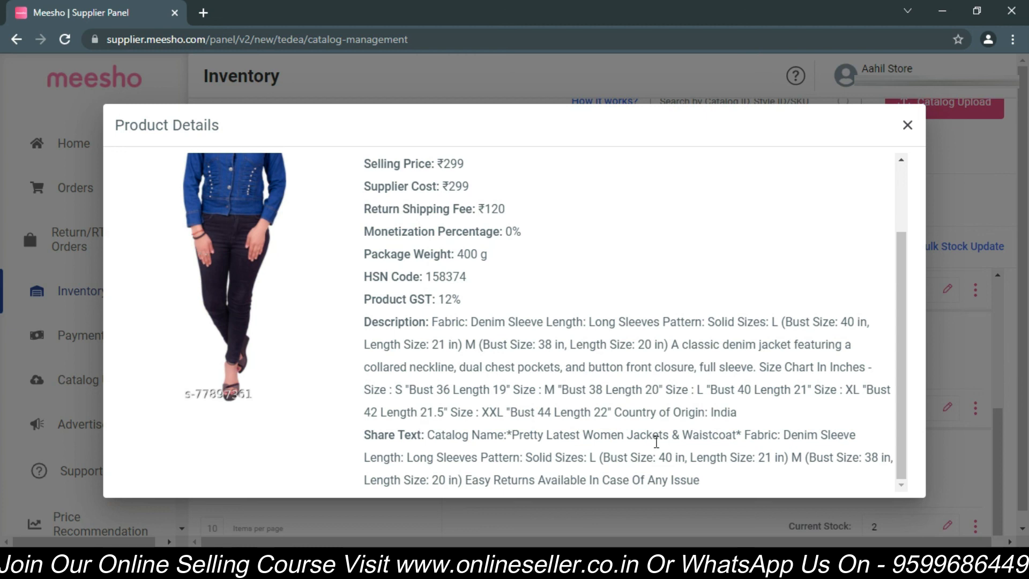
scroll(777, 295, "up", 3)
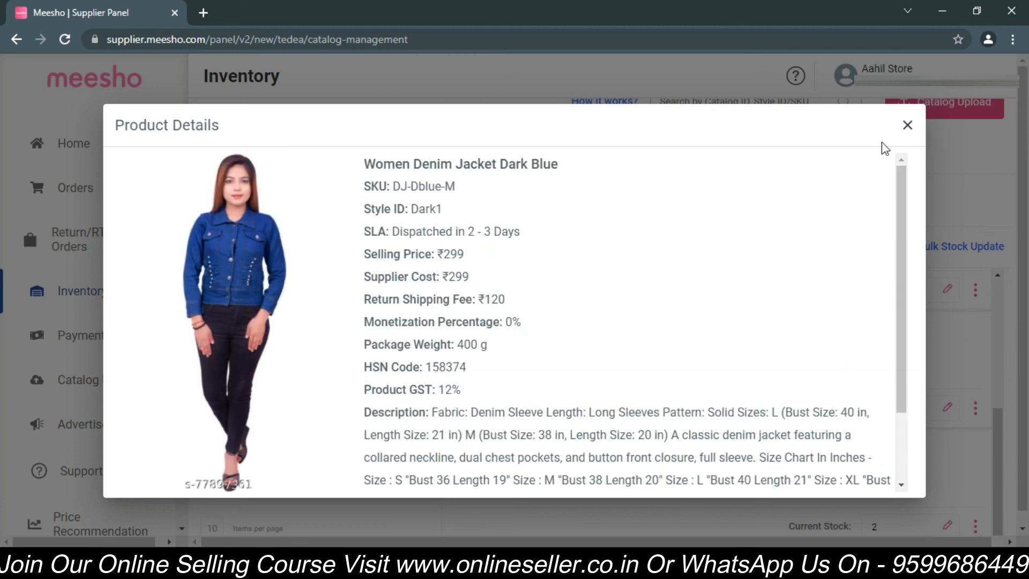
left_click(908, 125)
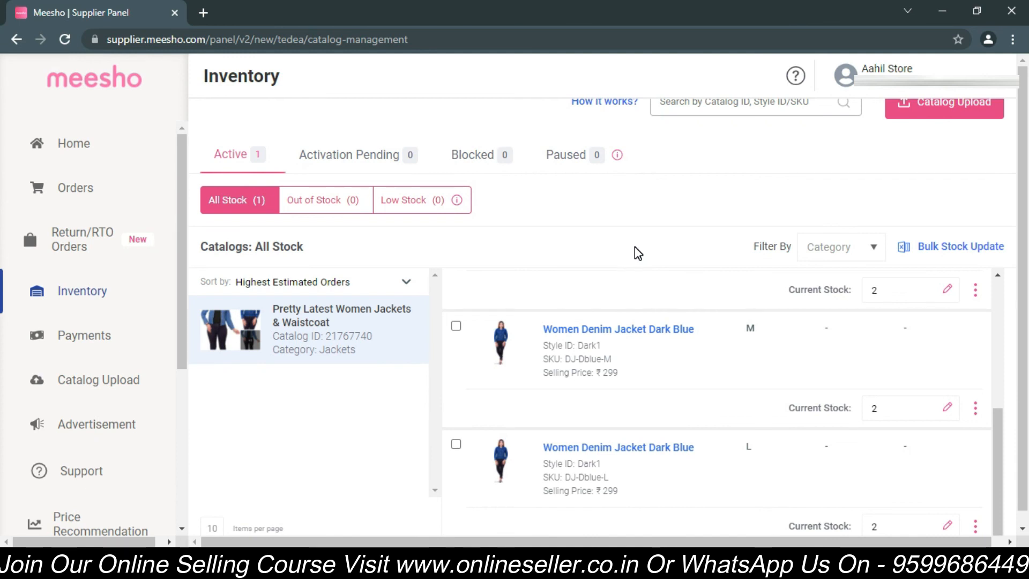
scroll(636, 248, "up", 1)
left_click(75, 150)
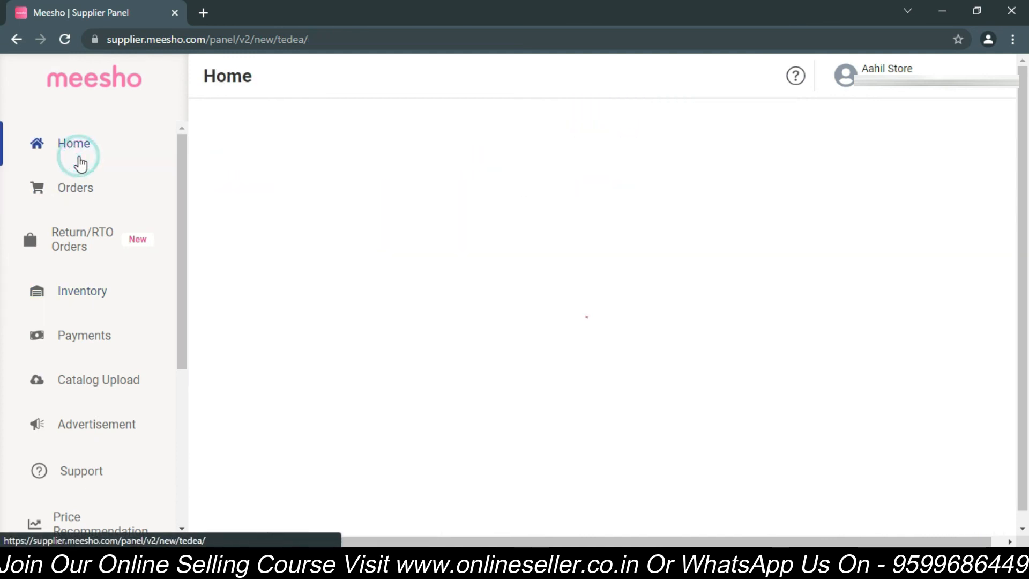